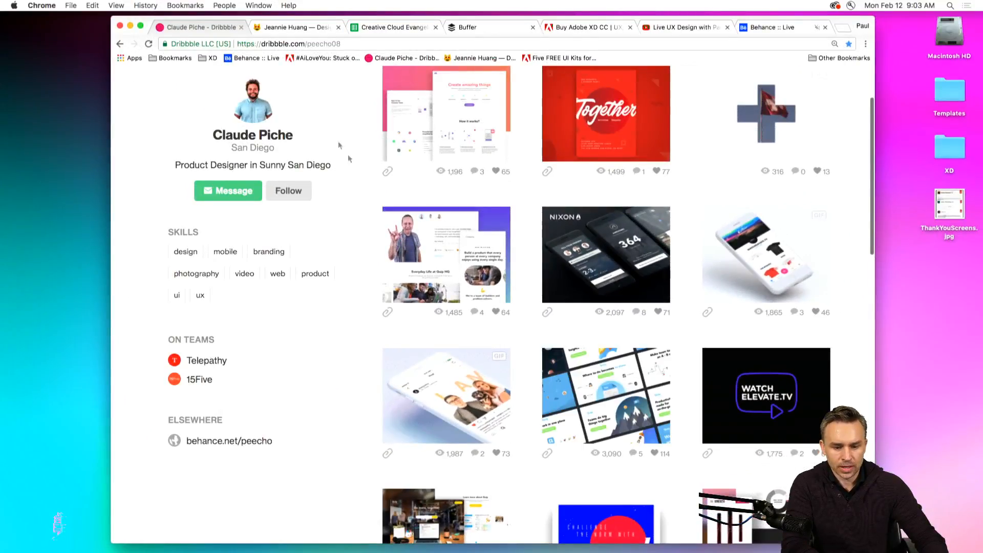
# Look over the second designer's portfolio site and open the Behance Live schedule page.
pyautogui.click(287, 27)
pyautogui.scroll(-1, 483, 219)
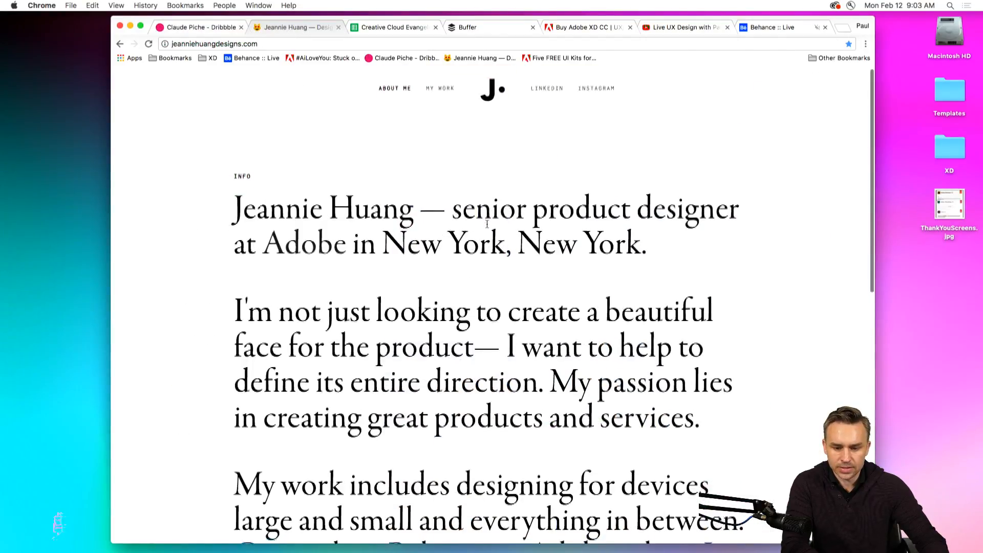
pyautogui.scroll(1, 308, 227)
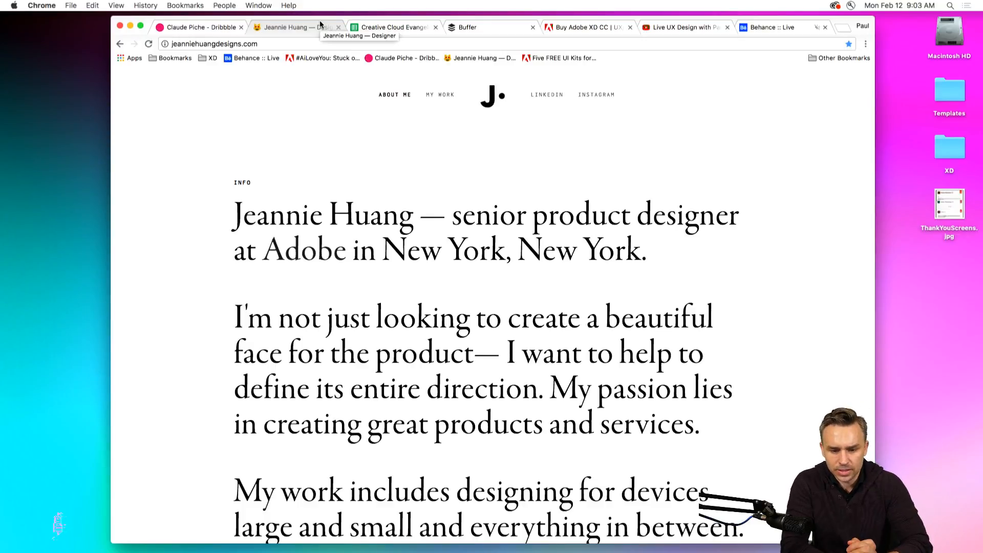
pyautogui.click(244, 58)
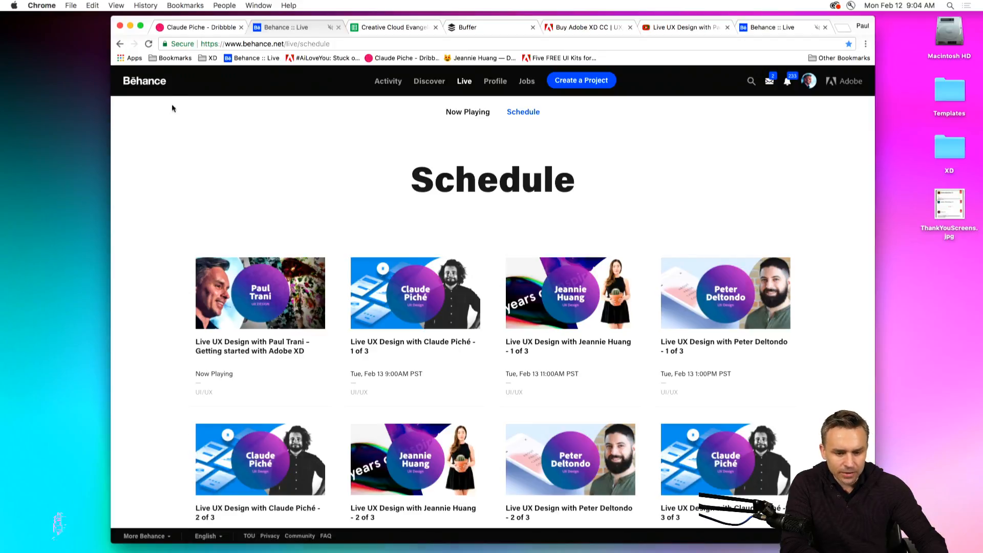
# Minimize the browser window and close the Ginchy - Shopping folder window to clear the desktop.
pyautogui.click(129, 27)
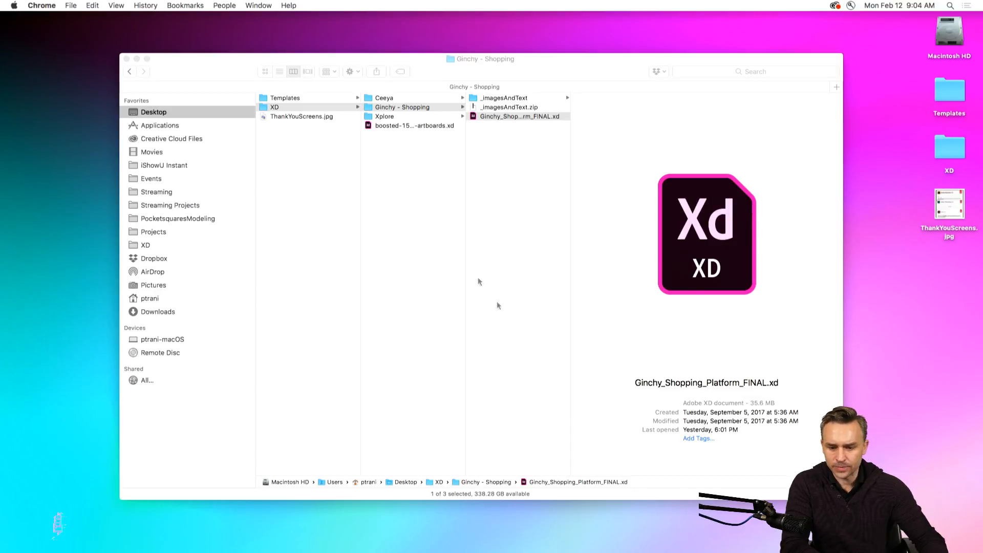
pyautogui.click(528, 301)
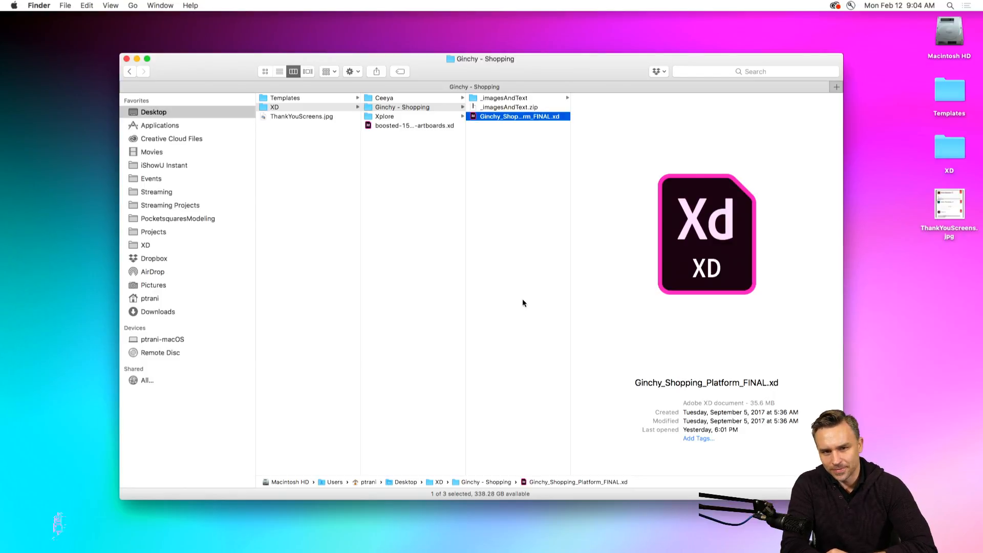
pyautogui.click(570, 235)
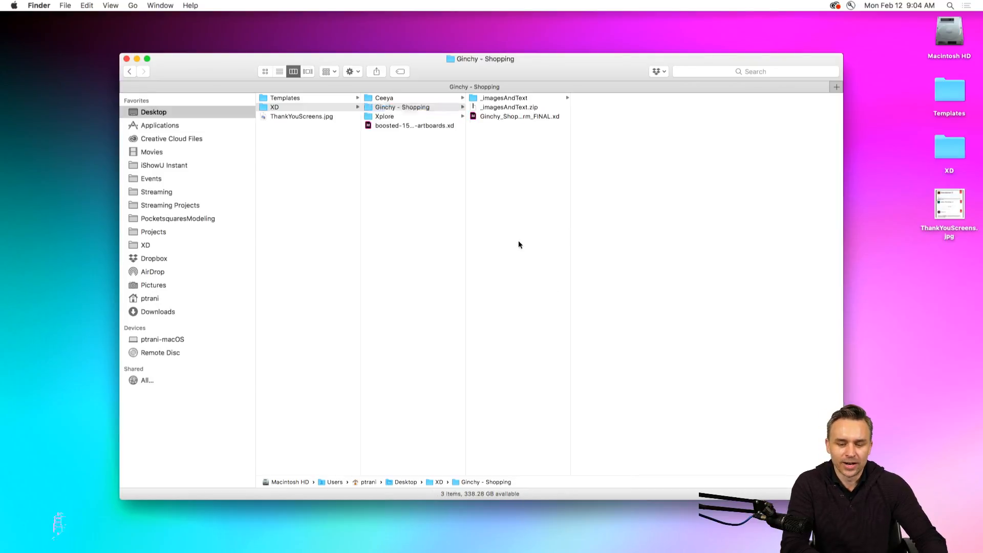
pyautogui.click(126, 59)
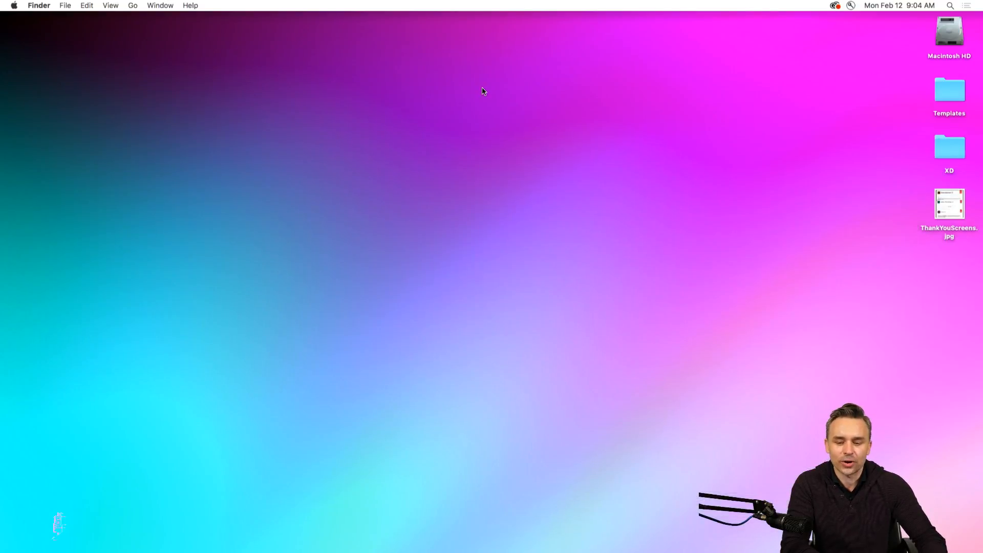
# Switch to Adobe XD and open the recent file boosted-1500-artboards.xd.
pyautogui.click(289, 543)
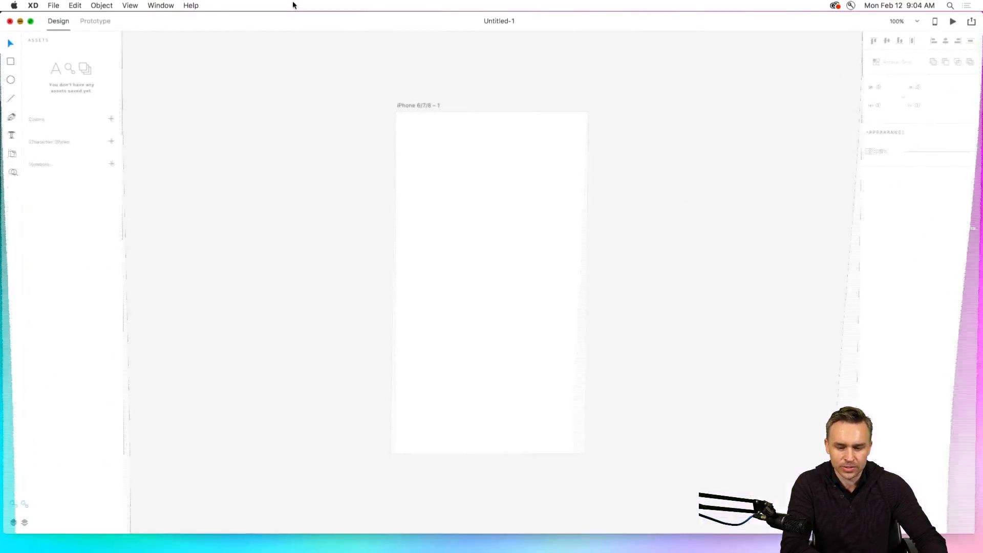
pyautogui.moveTo(286, 550)
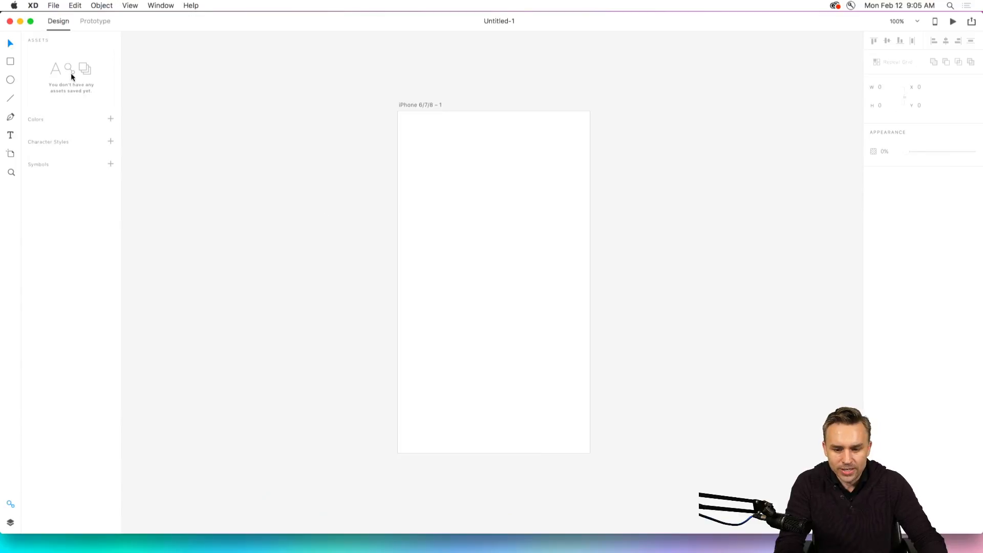
pyautogui.click(20, 21)
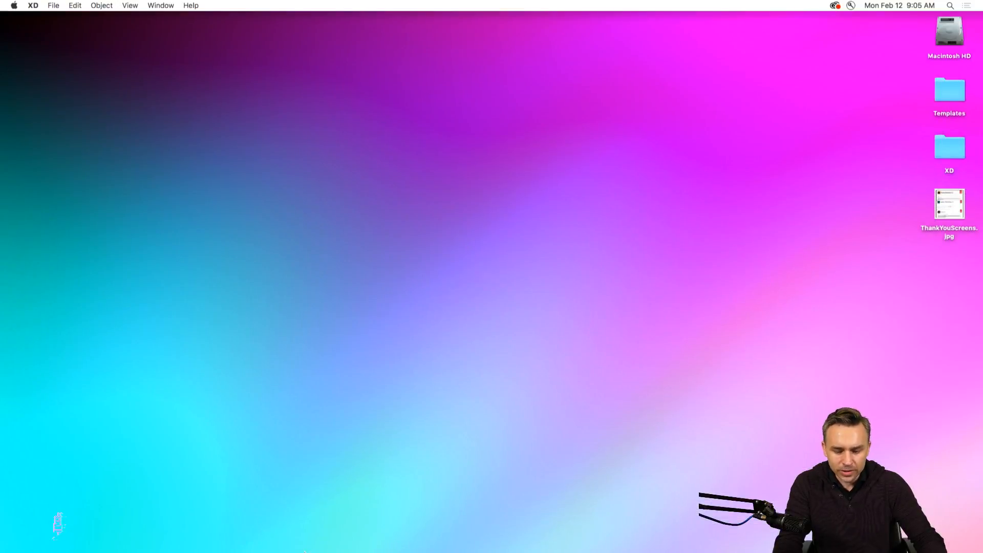
pyautogui.click(289, 542)
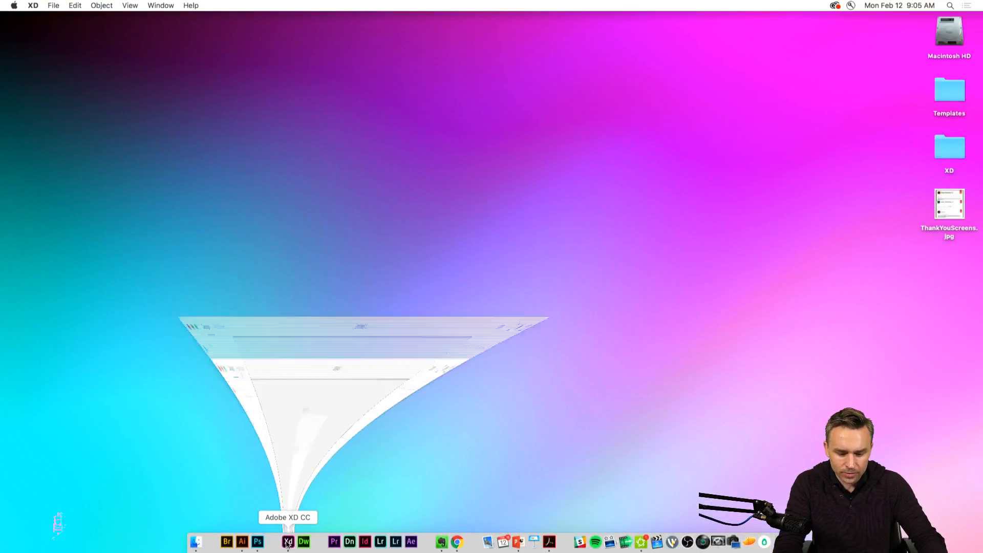
pyautogui.rightClick(288, 542)
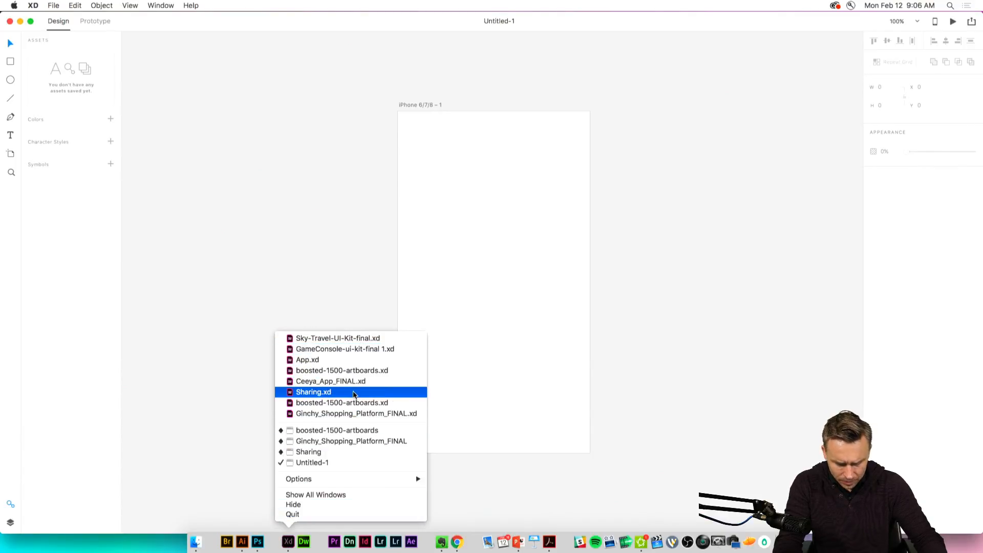
pyautogui.click(360, 403)
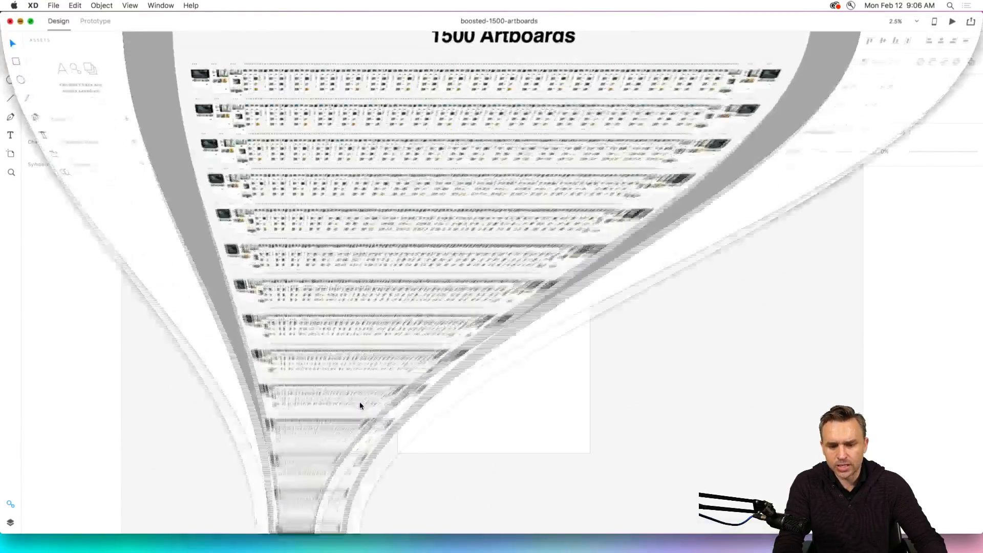
# Examine the small-device artboards up close in the 1500-artboard document.
pyautogui.press('super+=')
pyautogui.press('super+=')
pyautogui.press('super+=')
pyautogui.press('super+=')
pyautogui.press('super+=')
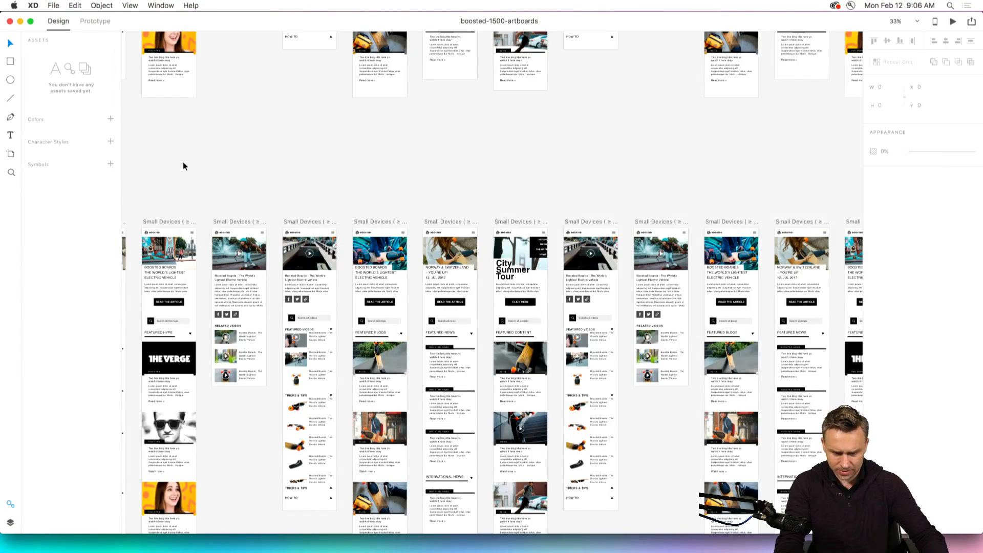
pyautogui.scroll(5, 453, 310)
pyautogui.hscroll(-5, 452, 310)
pyautogui.scroll(5, 472, 328)
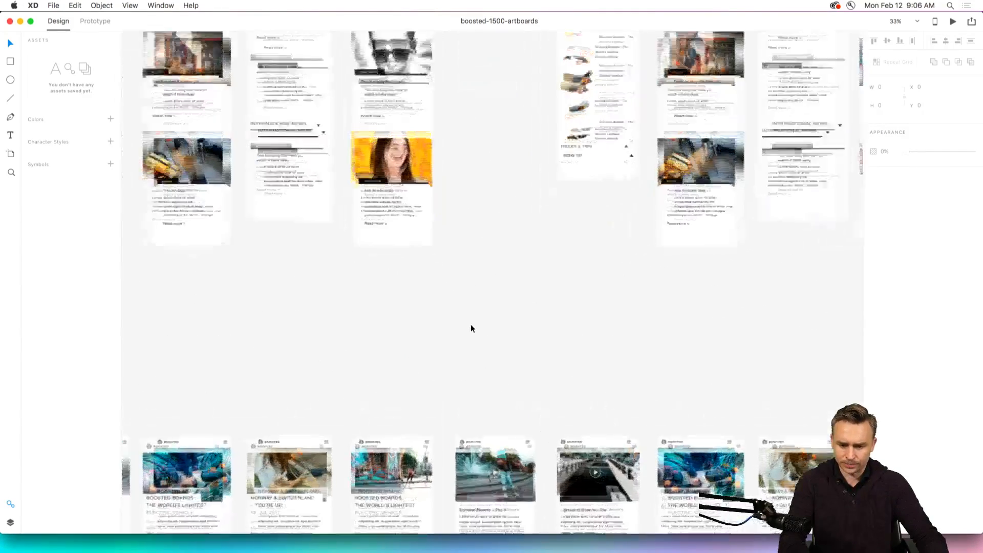
pyautogui.scroll(-5, 468, 330)
pyautogui.scroll(10, 507, 505)
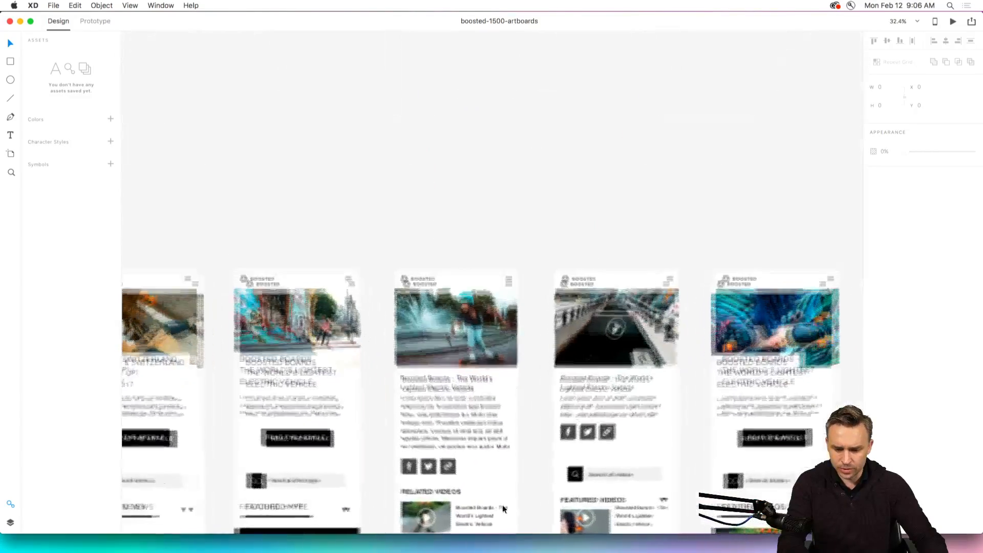
pyautogui.scroll(-15, 445, 448)
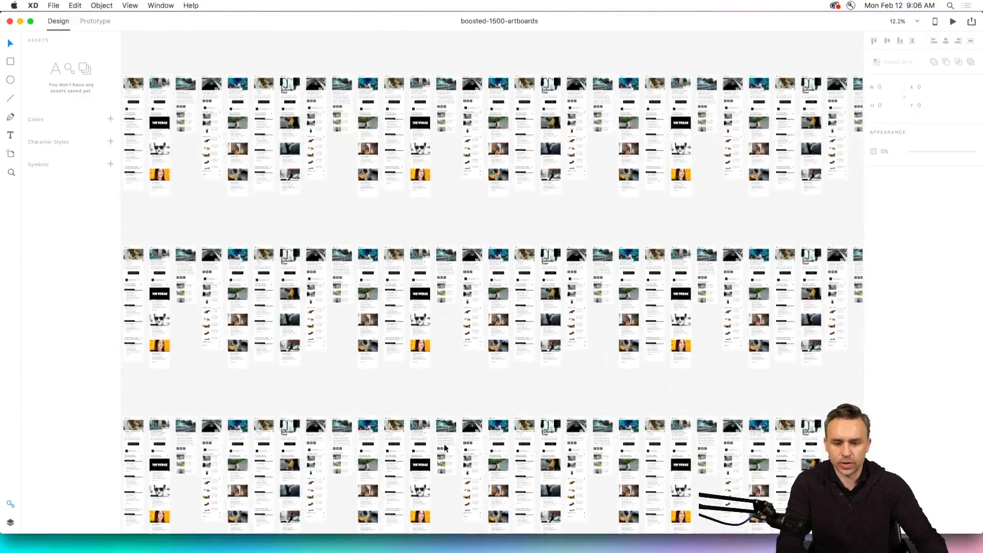
# Try moving an element on one of the artboards, and close boosted-1500-artboards without saving.
pyautogui.moveTo(444, 449); pyautogui.dragTo(318, 168)
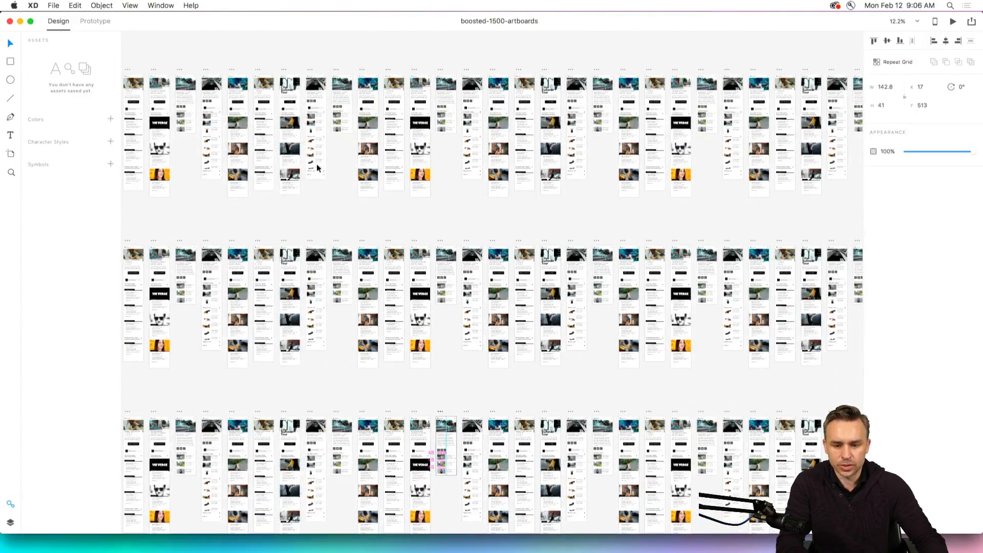
pyautogui.click(267, 235)
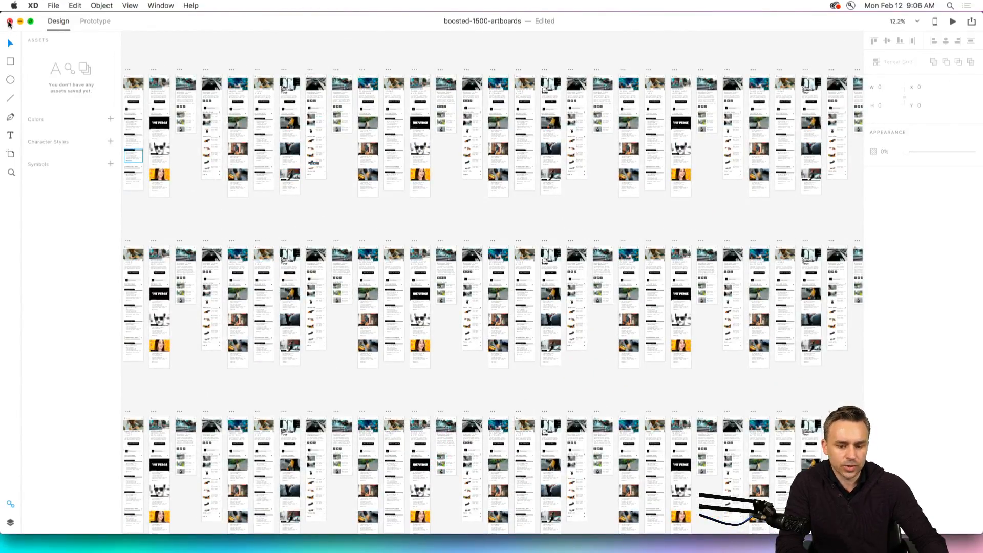
pyautogui.click(8, 23)
pyautogui.click(436, 86)
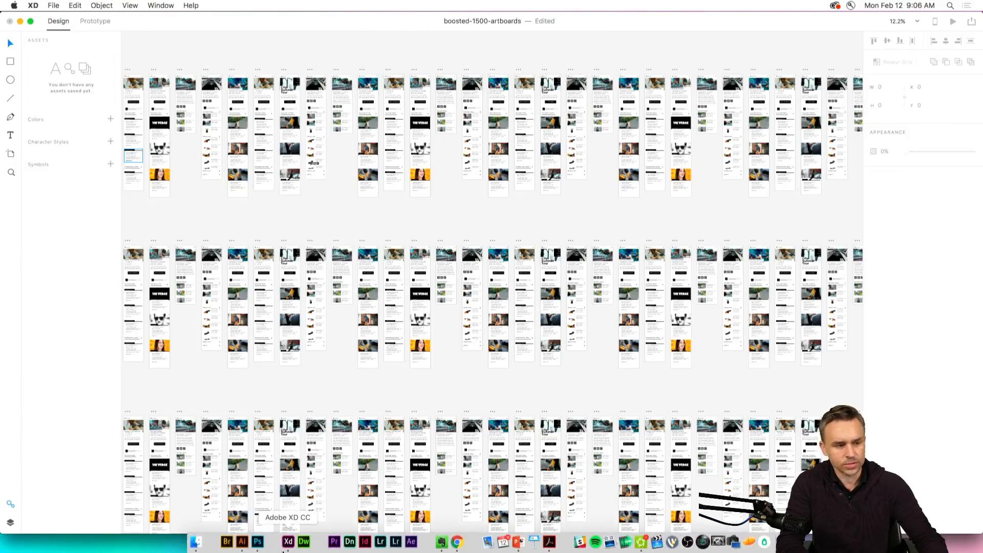
# Open the recent document Ginchy_Shopping_Platform_FINAL.xd.
pyautogui.click(283, 551)
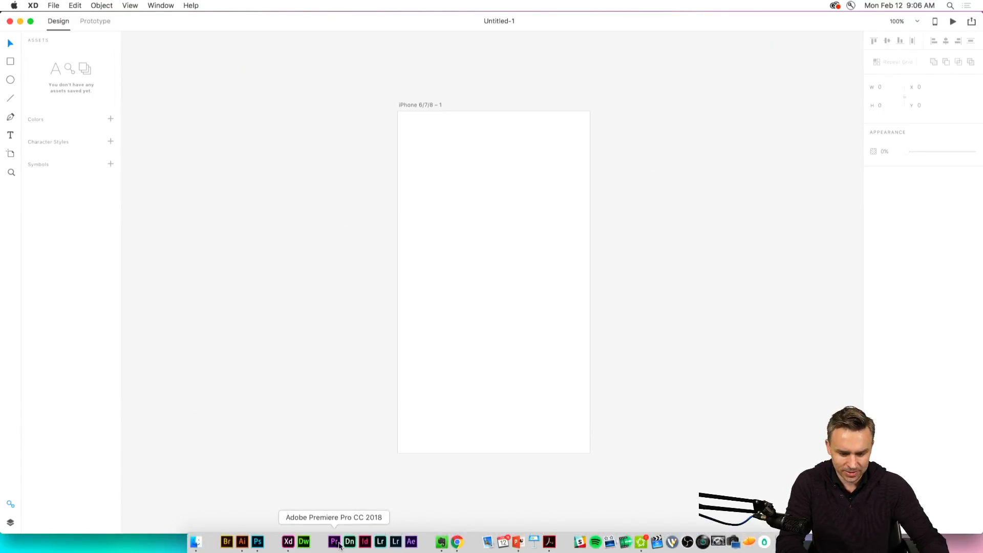
pyautogui.rightClick(284, 544)
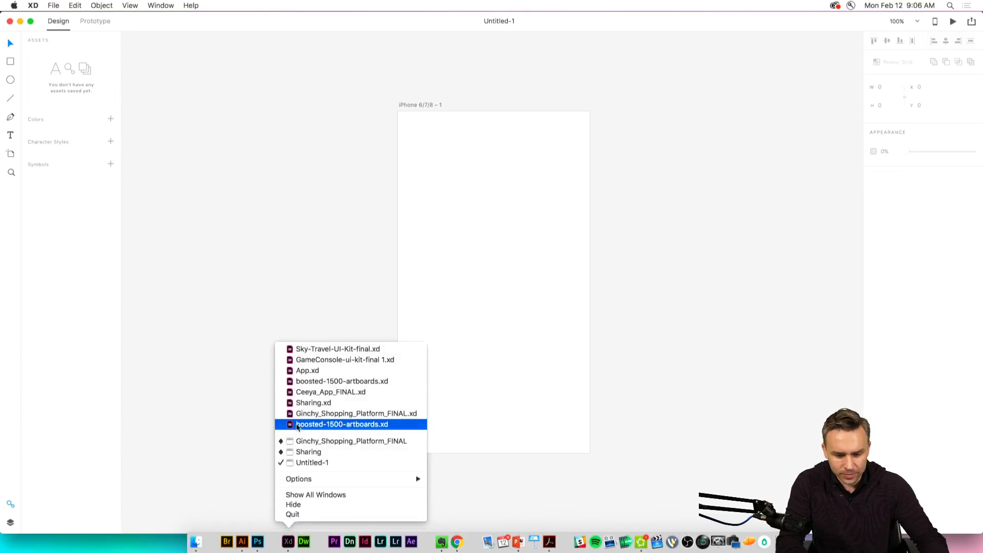
pyautogui.click(328, 414)
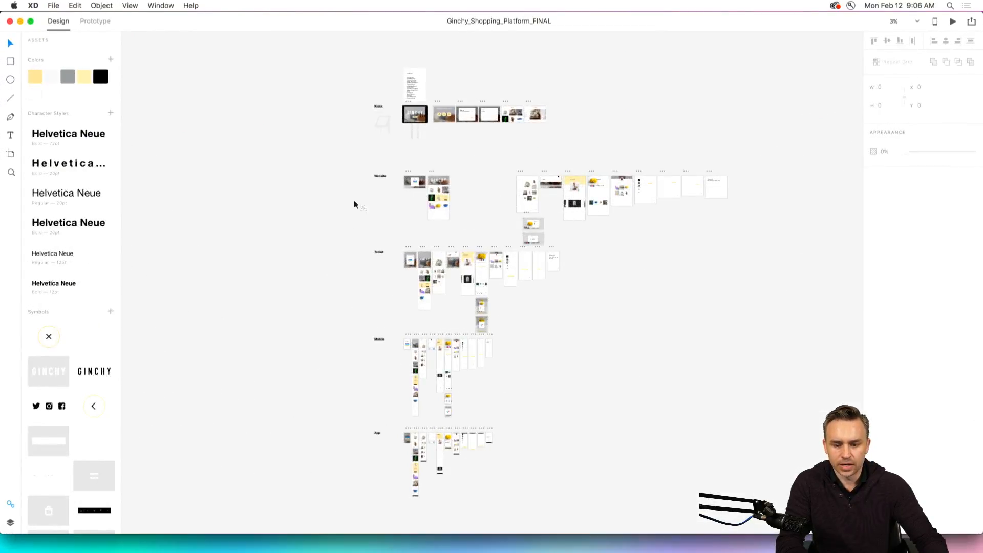
# Examine the Kiosk artboards and the Website row's Sign Up and Homepage artboards.
pyautogui.scroll(5, 445, 84)
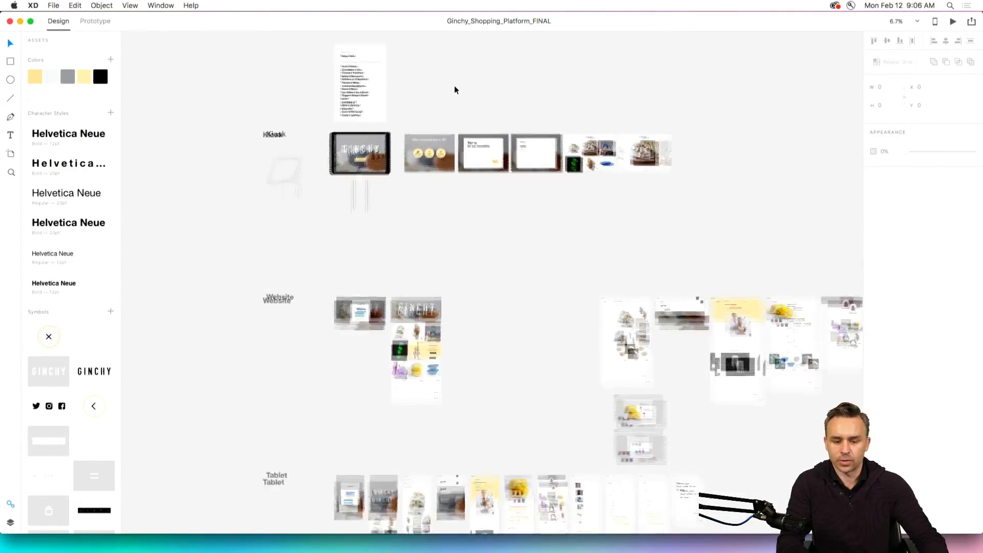
pyautogui.hscroll(-3, 408, 90)
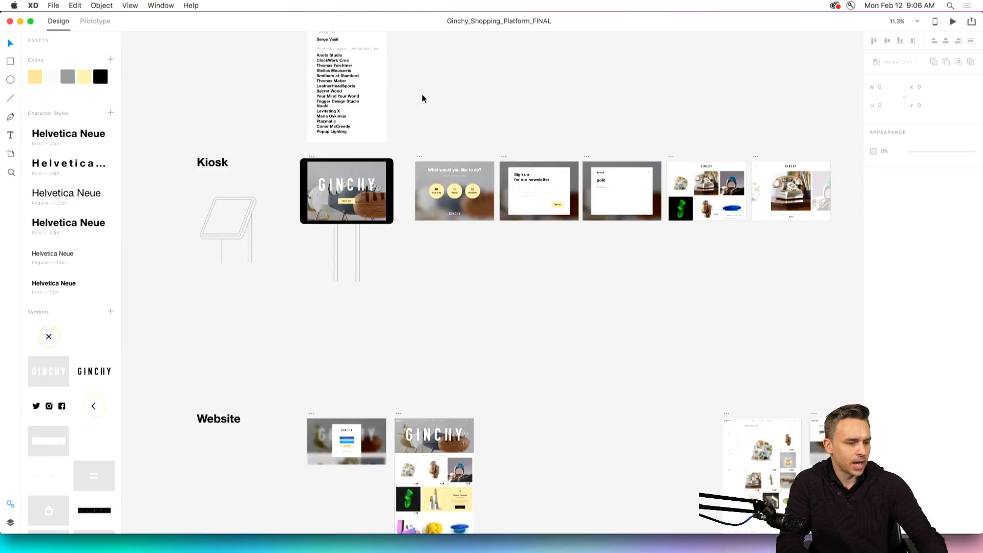
pyautogui.scroll(1, 422, 98)
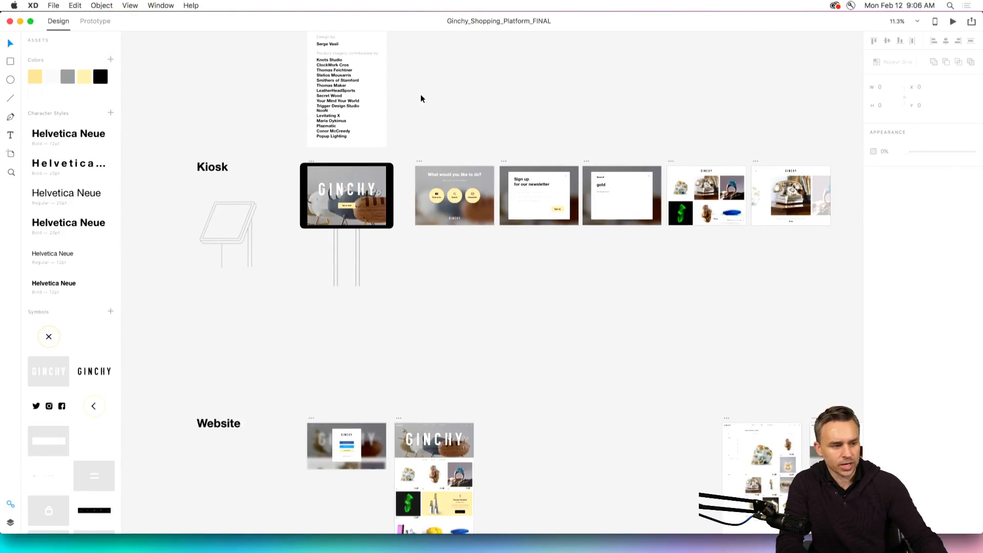
pyautogui.moveTo(313, 550)
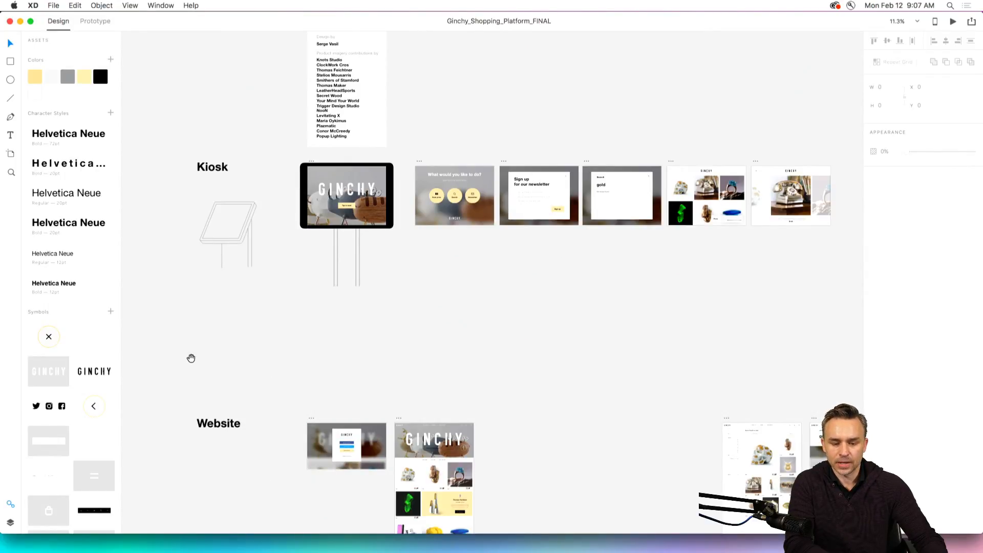
pyautogui.moveTo(191, 358); pyautogui.dragTo(229, 179)
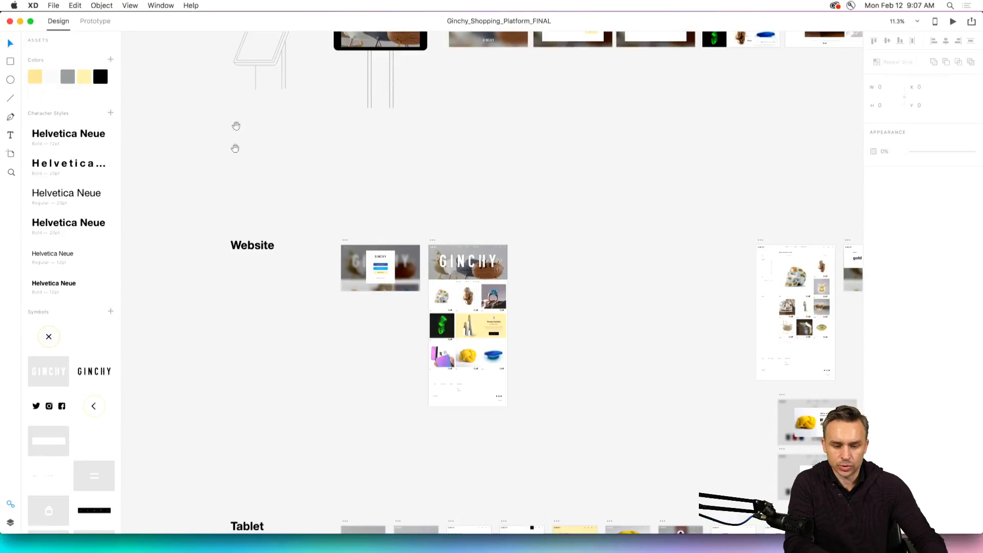
pyautogui.moveTo(269, 367); pyautogui.dragTo(276, 321)
pyautogui.scroll(1, 293, 214)
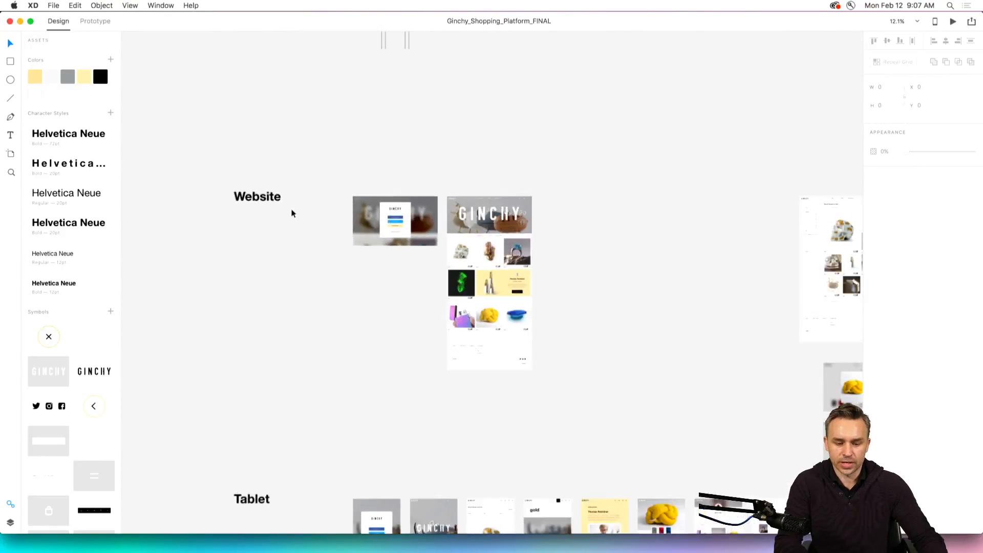
pyautogui.scroll(5, 293, 213)
pyautogui.hscroll(3, 453, 335)
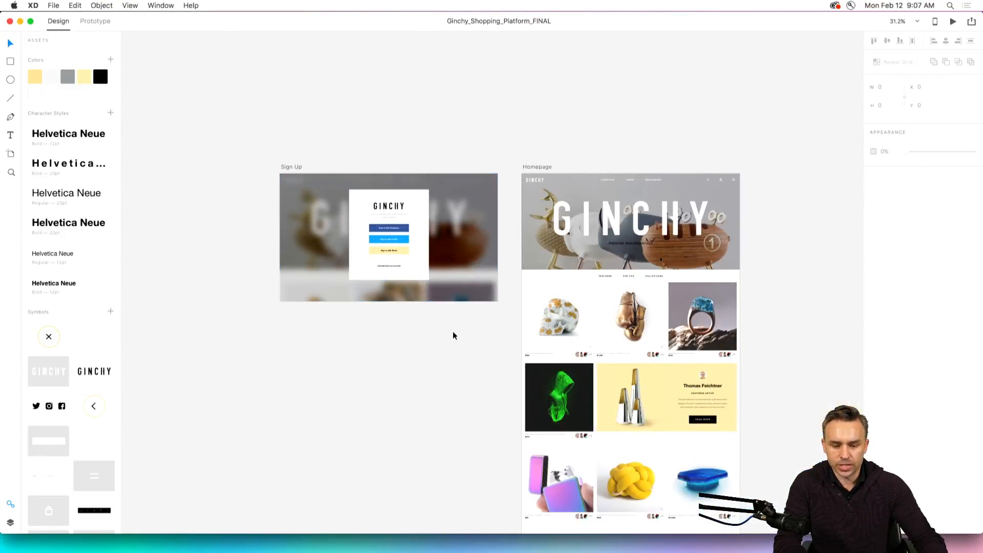
pyautogui.scroll(-3, 453, 335)
pyautogui.hscroll(2, 732, 215)
pyautogui.scroll(-2, 730, 221)
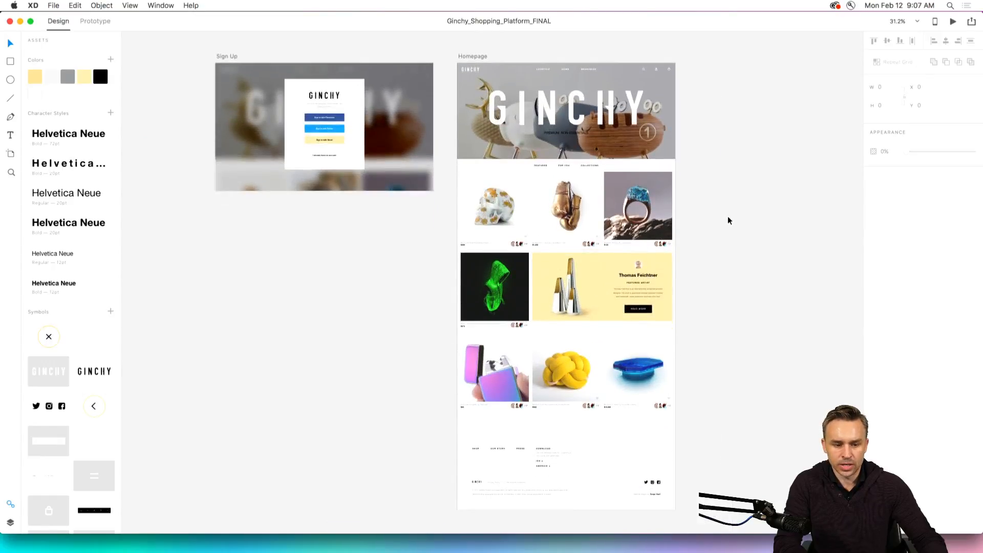
# Review the full artboard overview, including the Tablet, Mobile and App rows.
pyautogui.scroll(-5, 458, 228)
pyautogui.scroll(-5, 457, 229)
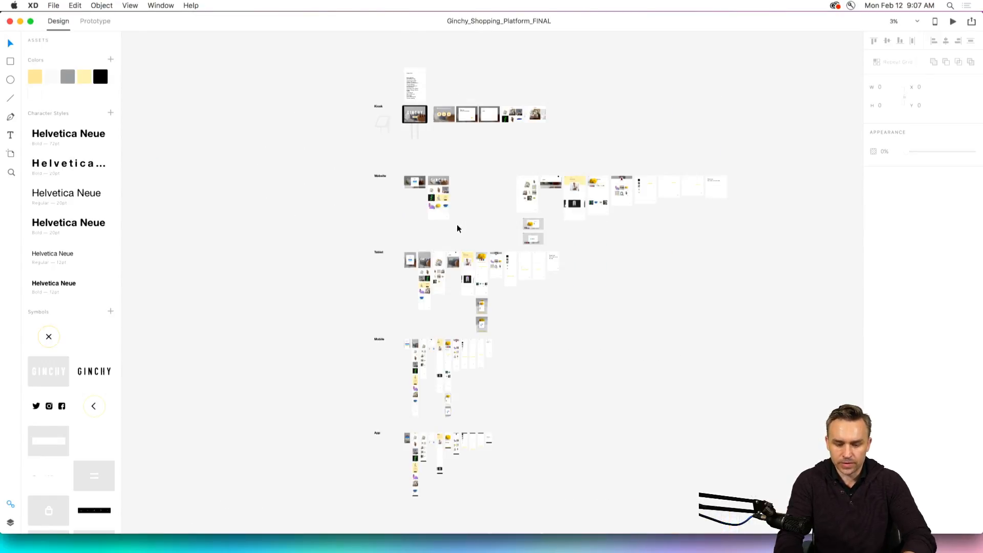
pyautogui.scroll(2, 389, 117)
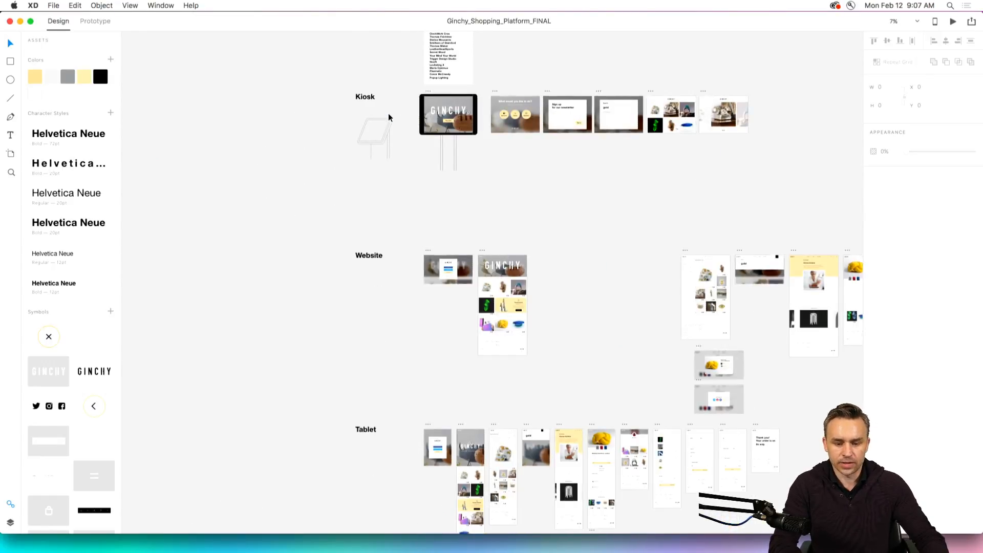
pyautogui.scroll(3, 388, 117)
pyautogui.scroll(-6, 382, 271)
pyautogui.scroll(-15, 379, 285)
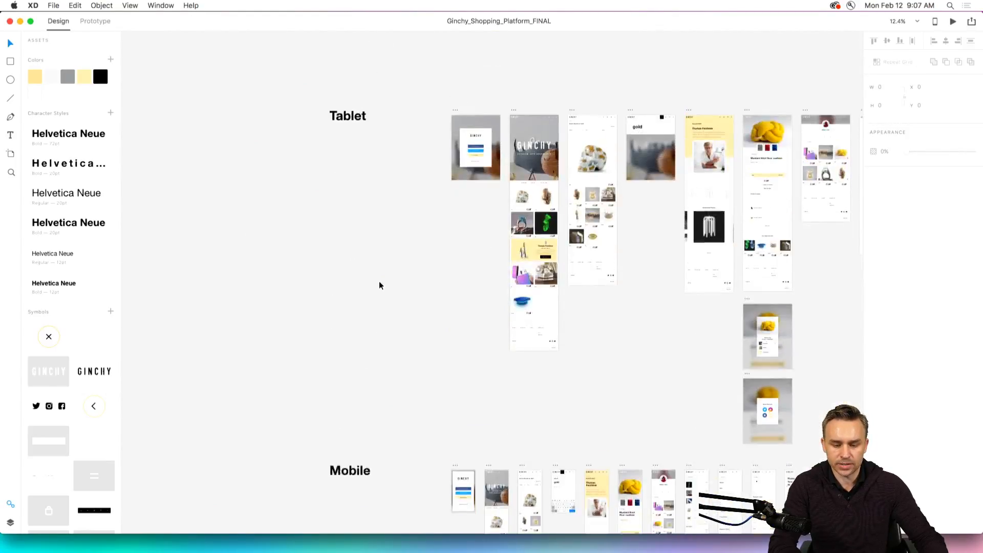
pyautogui.scroll(-10, 378, 290)
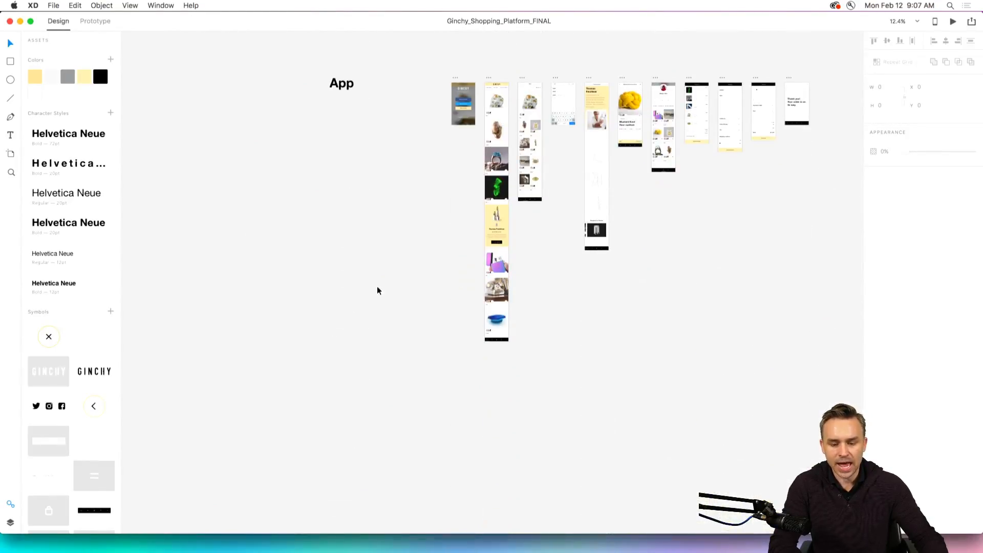
# Examine the App and Mobile artboard rows on the canvas.
pyautogui.scroll(12, 378, 290)
pyautogui.scroll(-8, 377, 290)
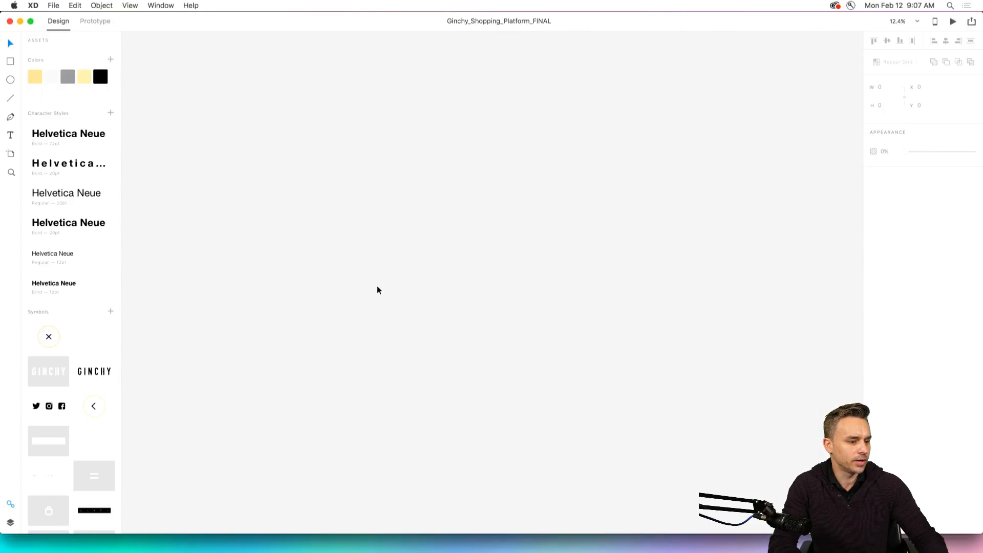
pyautogui.scroll(6, 378, 296)
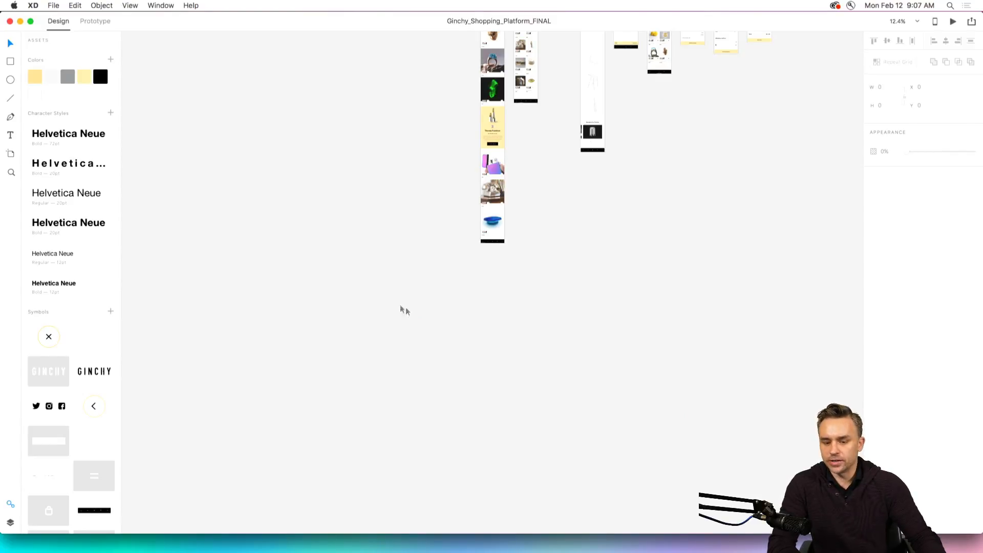
pyautogui.hscroll(-1, 401, 308)
pyautogui.press('space')
pyautogui.moveTo(376, 155); pyautogui.dragTo(316, 422)
pyautogui.scroll(4, 316, 422)
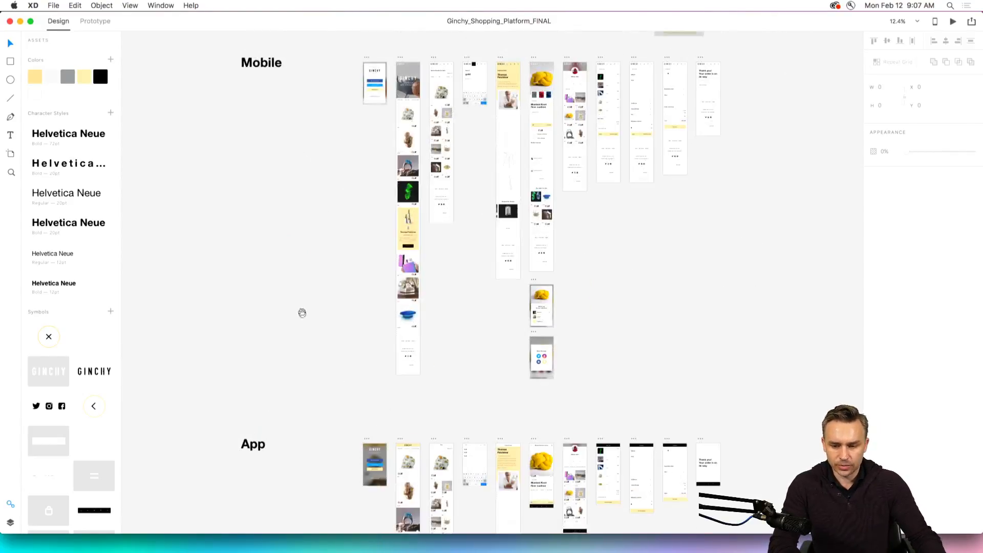
# Run the desktop preview of the Ginchy kiosk start screen, close it, and check the Preview on Device information.
pyautogui.click(952, 23)
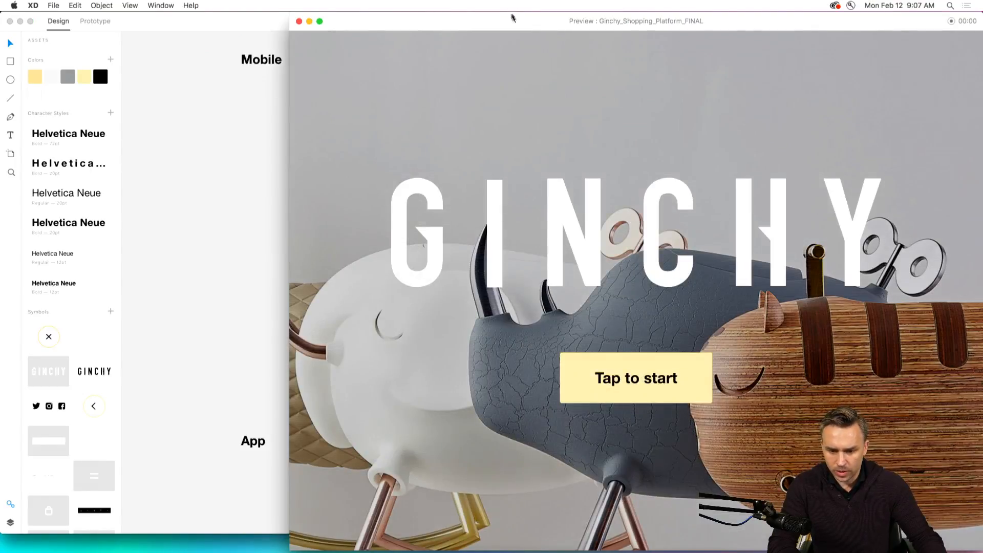
pyautogui.moveTo(514, 17); pyautogui.dragTo(337, 14)
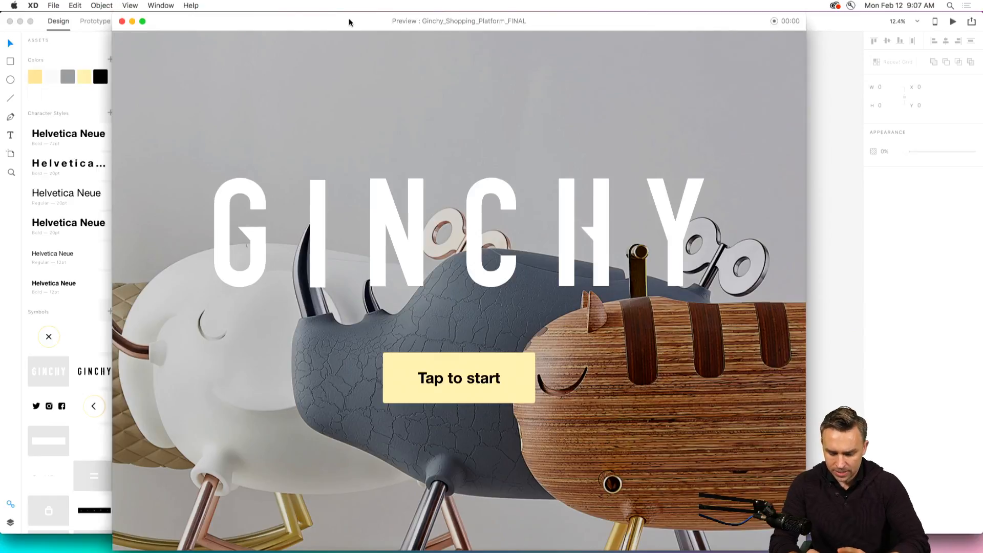
pyautogui.click(122, 21)
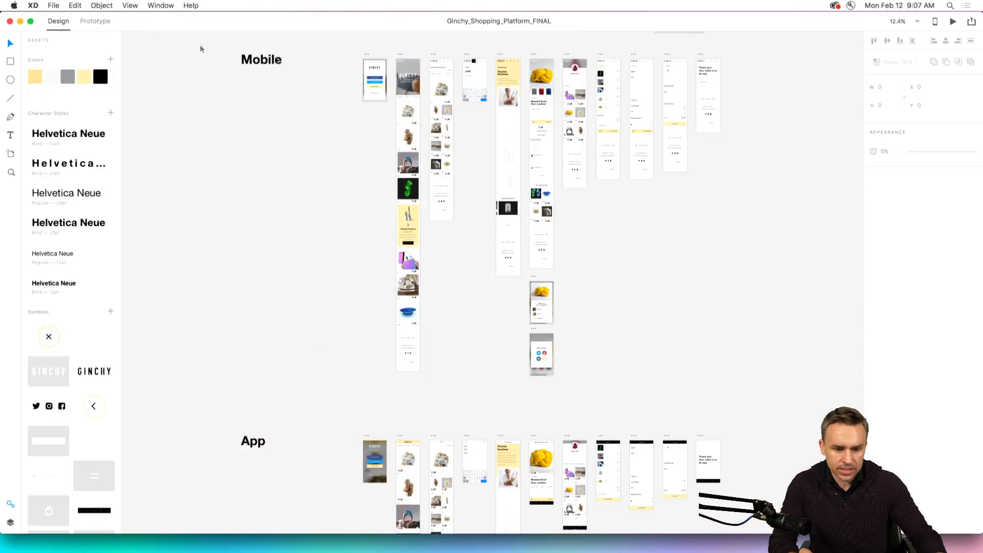
pyautogui.click(934, 24)
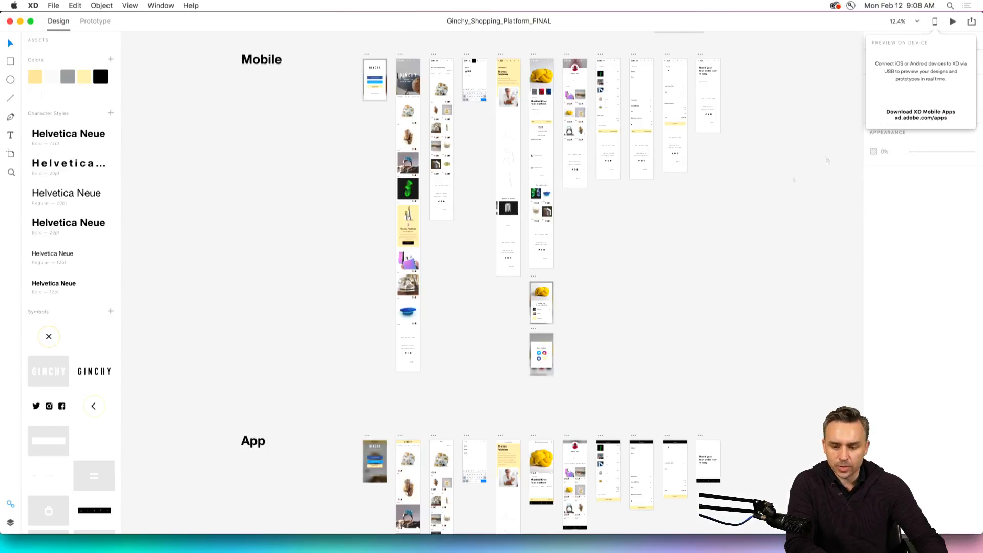
pyautogui.click(682, 219)
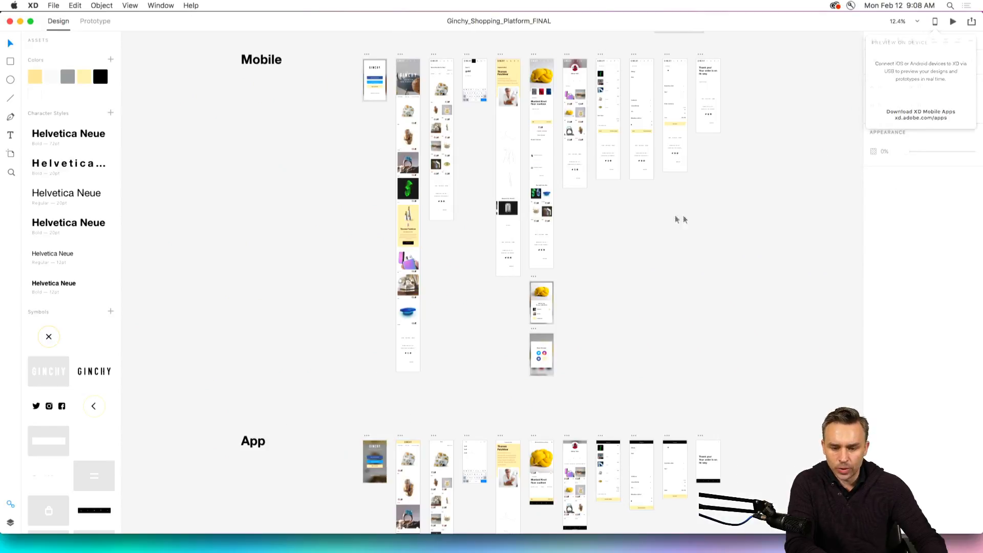
# Examine the Mobile row's artboards up close, from Sign Up Mobile through Product Page Mobile, at 50% zoom.
pyautogui.scroll(5, 287, 138)
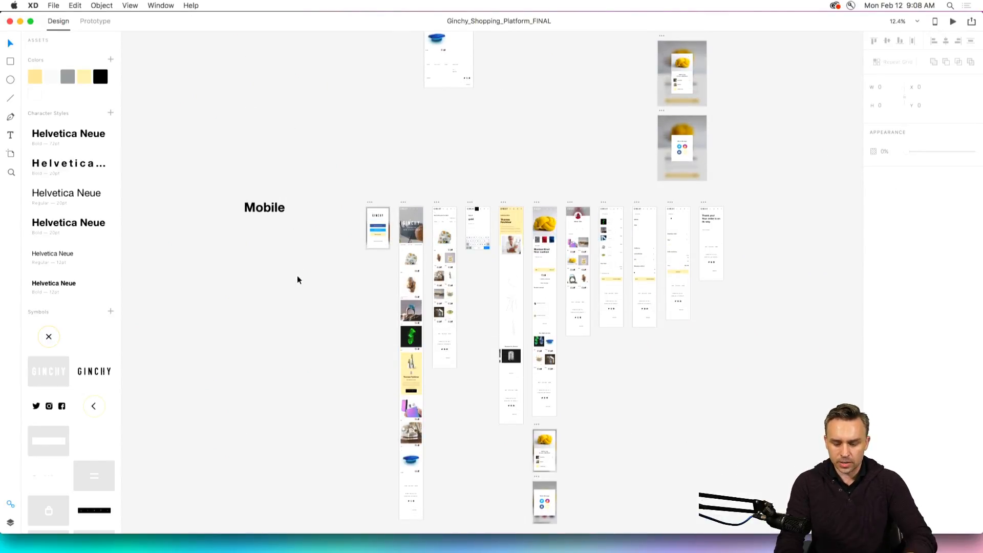
pyautogui.press('super+plus')
pyautogui.press('super+plus')
pyautogui.moveTo(300, 282); pyautogui.dragTo(410, 434)
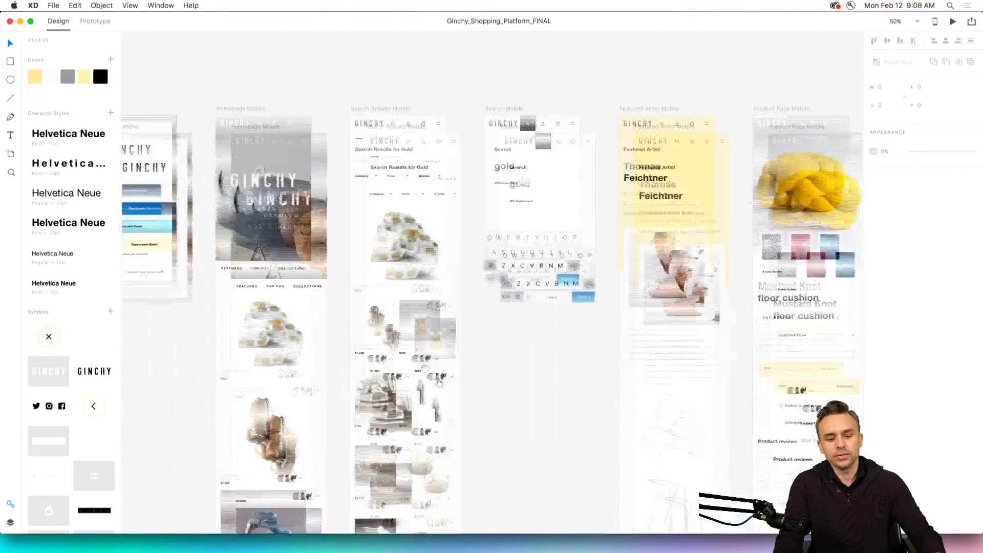
pyautogui.moveTo(440, 384); pyautogui.dragTo(465, 424)
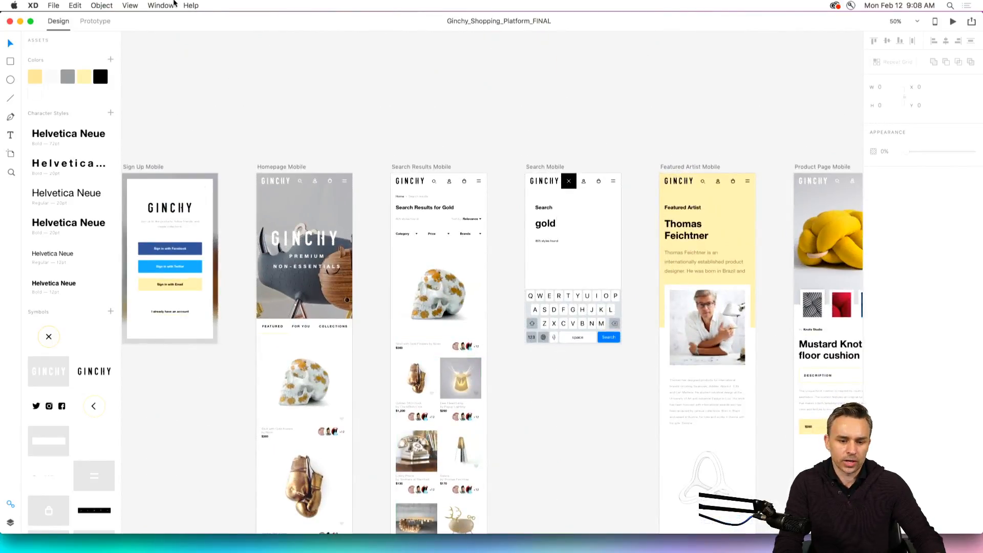
# Open the Adobe XD feedback site's Feature Requests, read the top ideas, and minimize the browser.
pyautogui.click(189, 5)
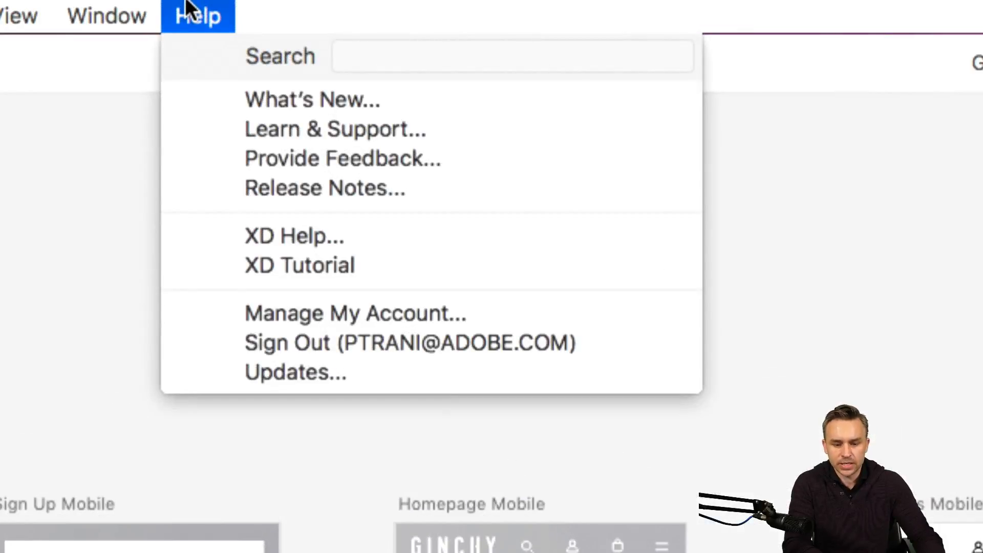
pyautogui.click(417, 159)
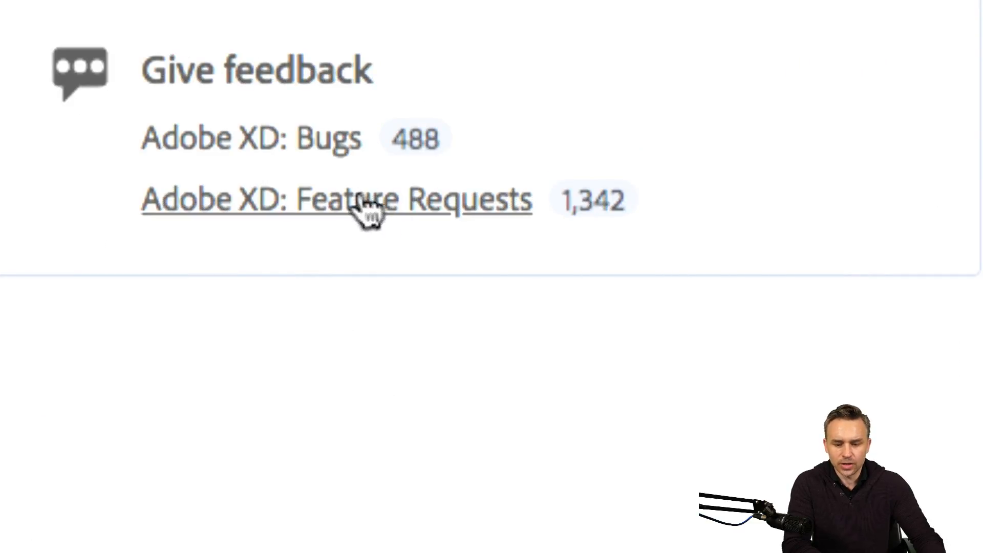
pyautogui.click(425, 210)
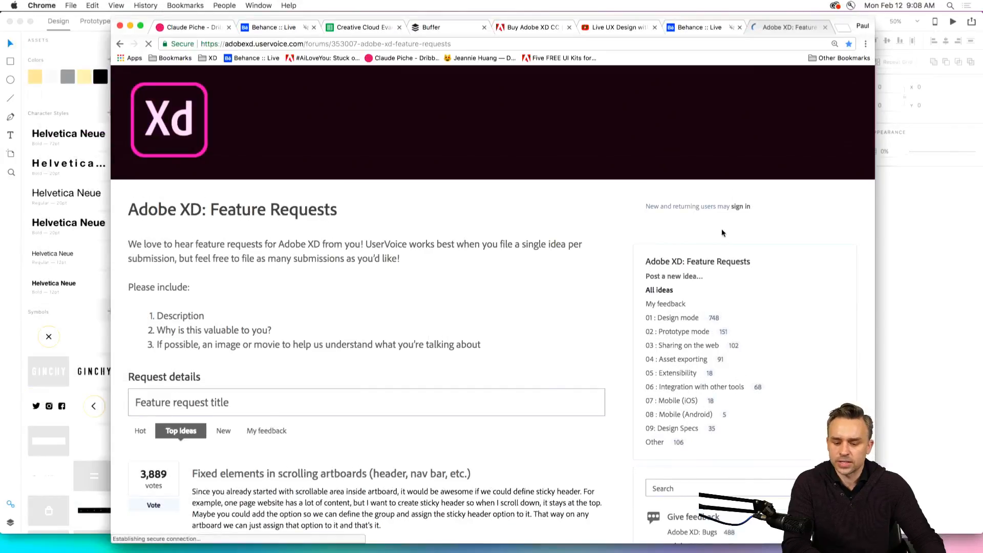
pyautogui.scroll(-5, 155, 286)
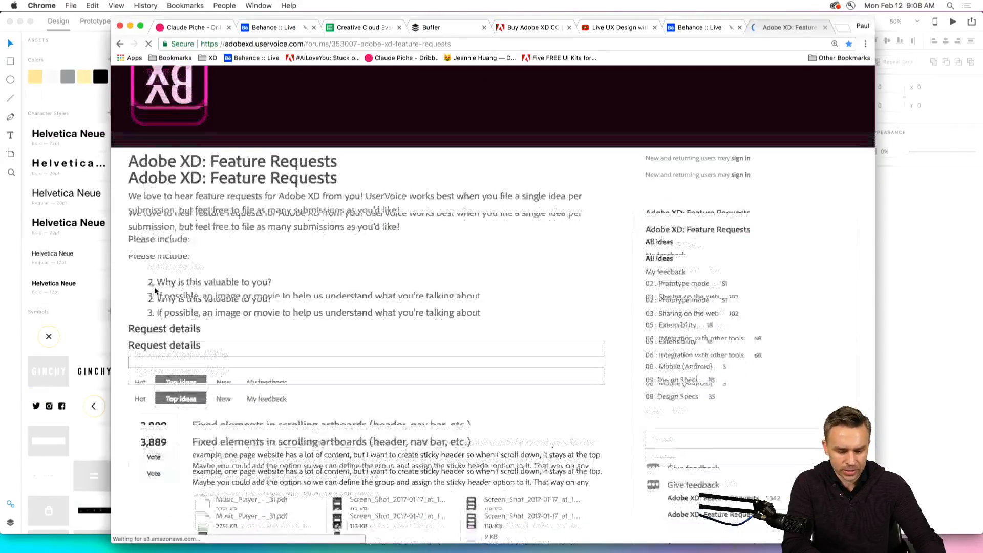
pyautogui.scroll(-2, 166, 307)
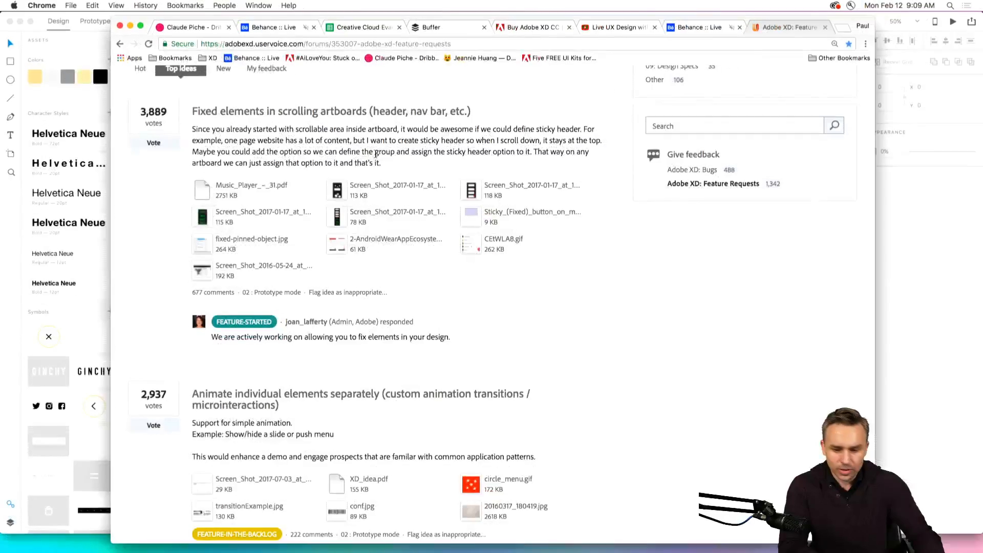
pyautogui.click(131, 26)
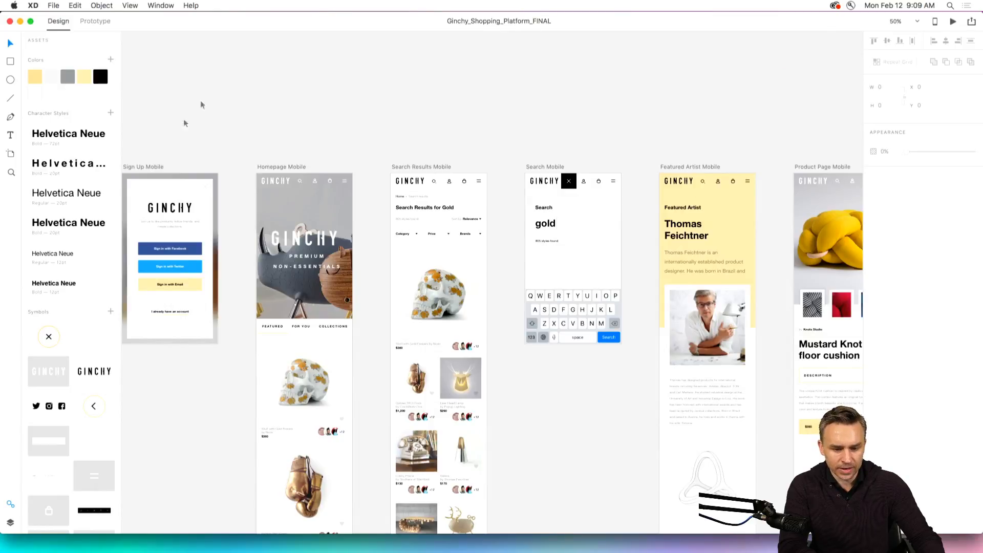
# Show the whole Ginchy canvas once more, and close both that document and the blank Untitled-1 document.
pyautogui.press('super+0')
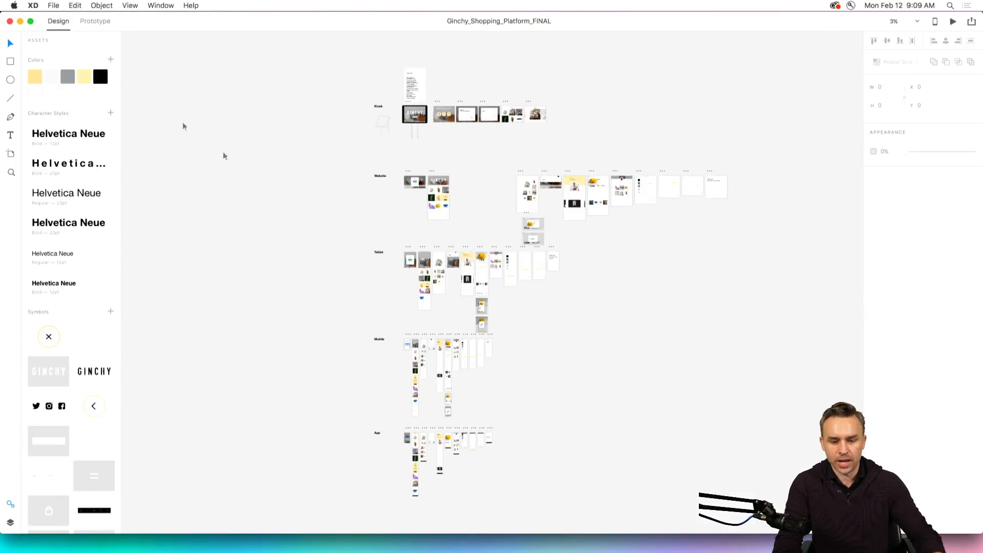
pyautogui.click(9, 23)
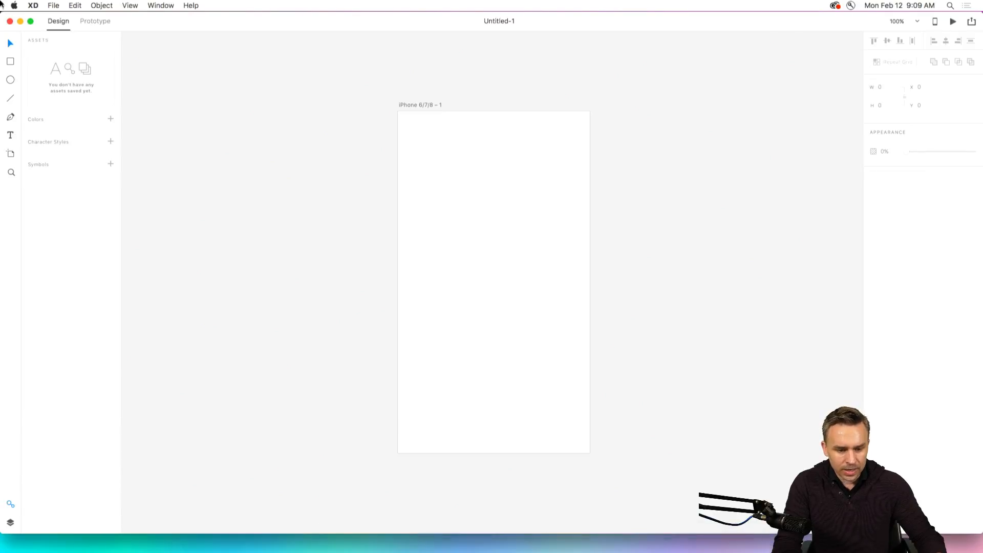
pyautogui.click(10, 23)
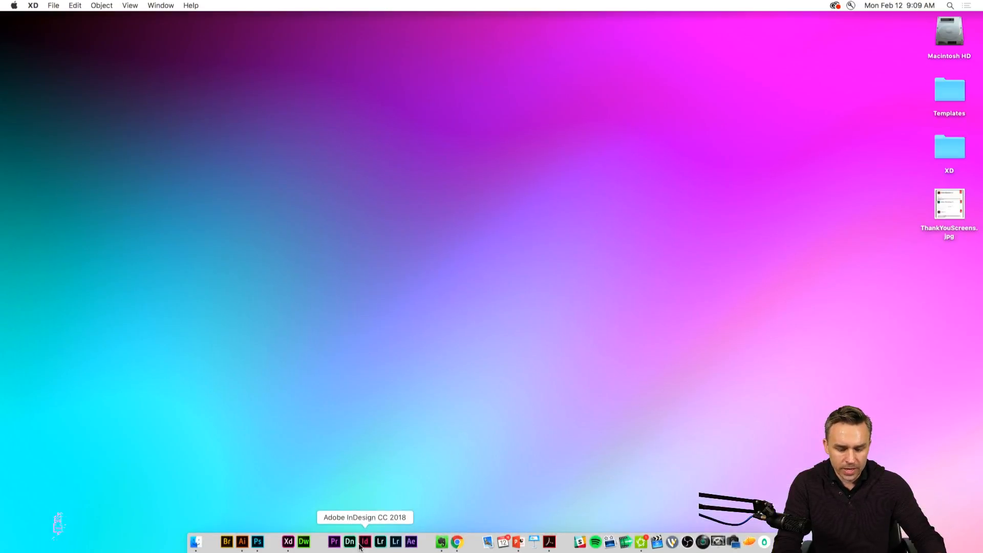
# Switch to Adobe XD, open the Sharing document in Prototype mode, and view all its xplore artboards.
pyautogui.click(288, 543)
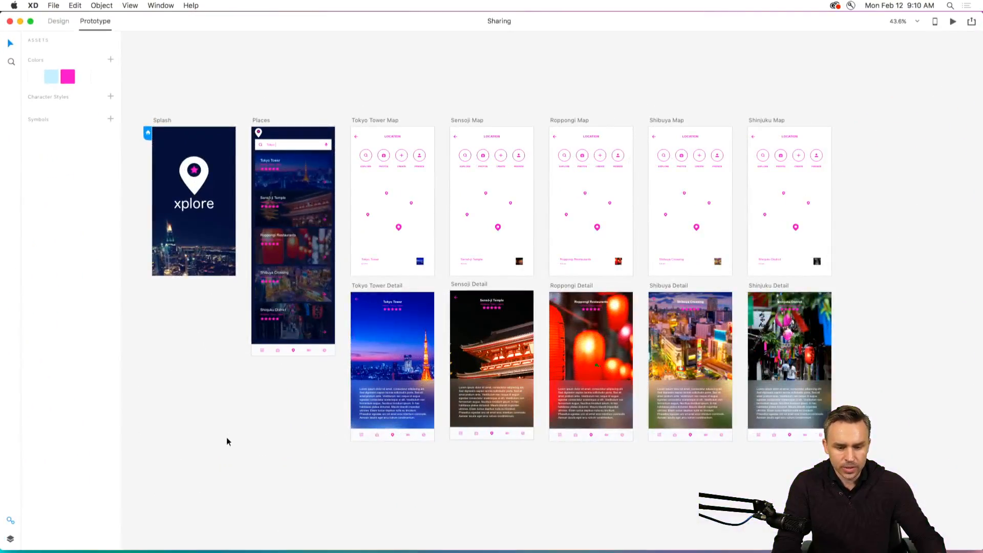
pyautogui.moveTo(198, 81); pyautogui.dragTo(238, 83)
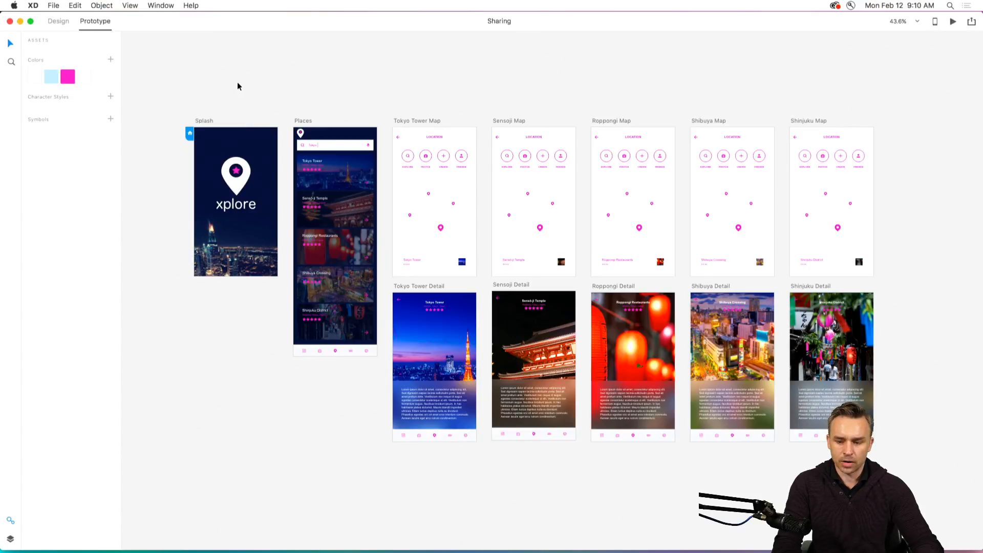
pyautogui.moveTo(239, 82); pyautogui.dragTo(212, 89)
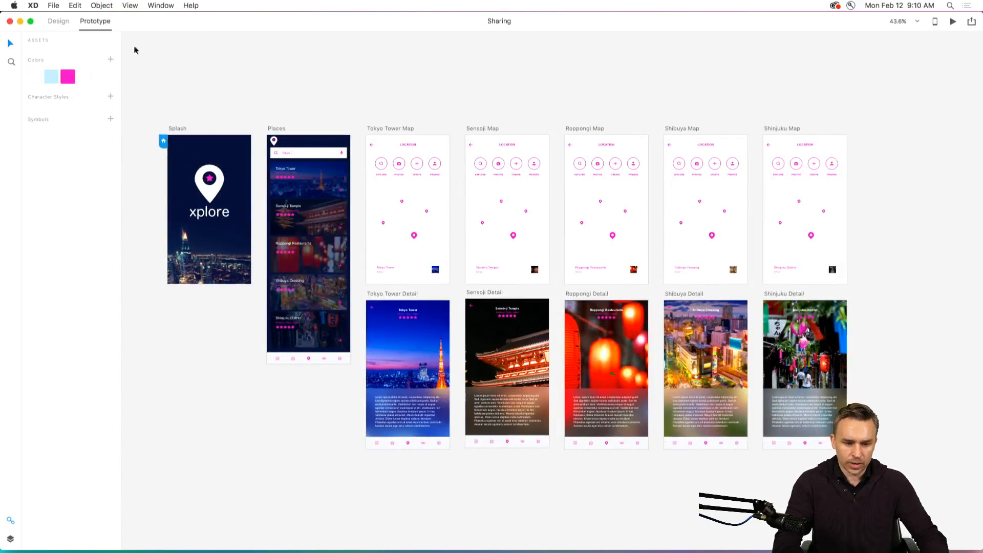
# Show all prototype connections between the xplore artboards, examine them at 75% zoom, and clear the selection.
pyautogui.click(167, 68)
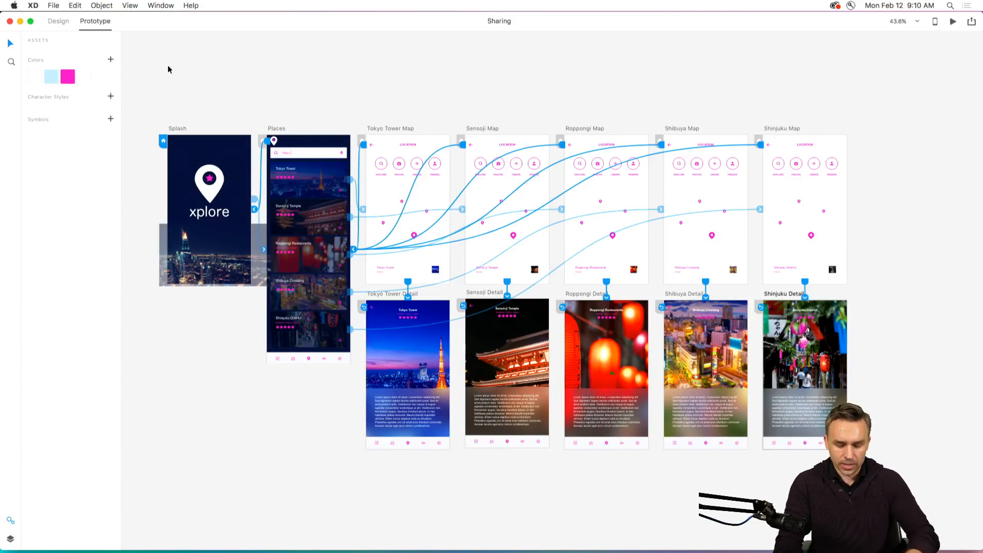
pyautogui.press('super+equal')
pyautogui.moveTo(171, 66); pyautogui.dragTo(320, 90)
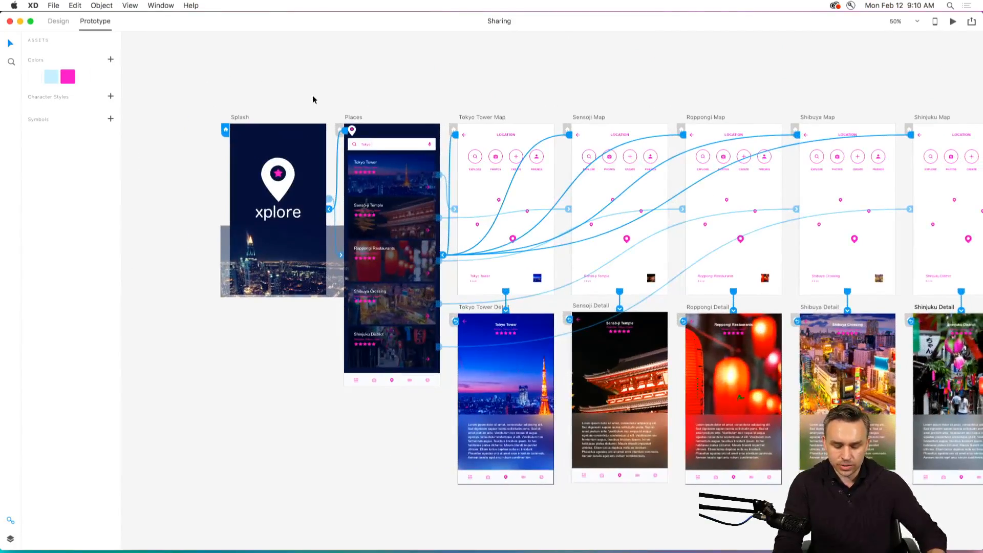
pyautogui.press('super+equal')
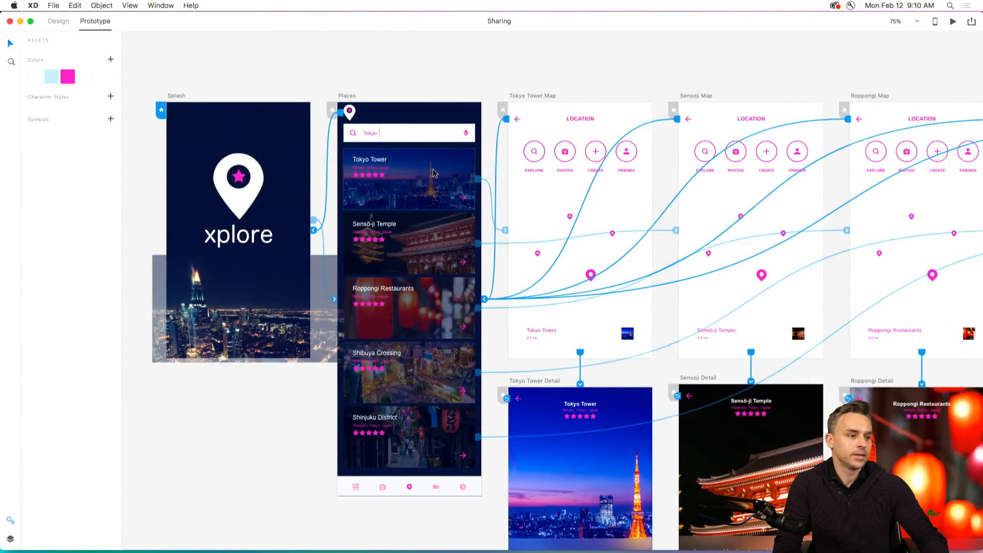
pyautogui.click(347, 61)
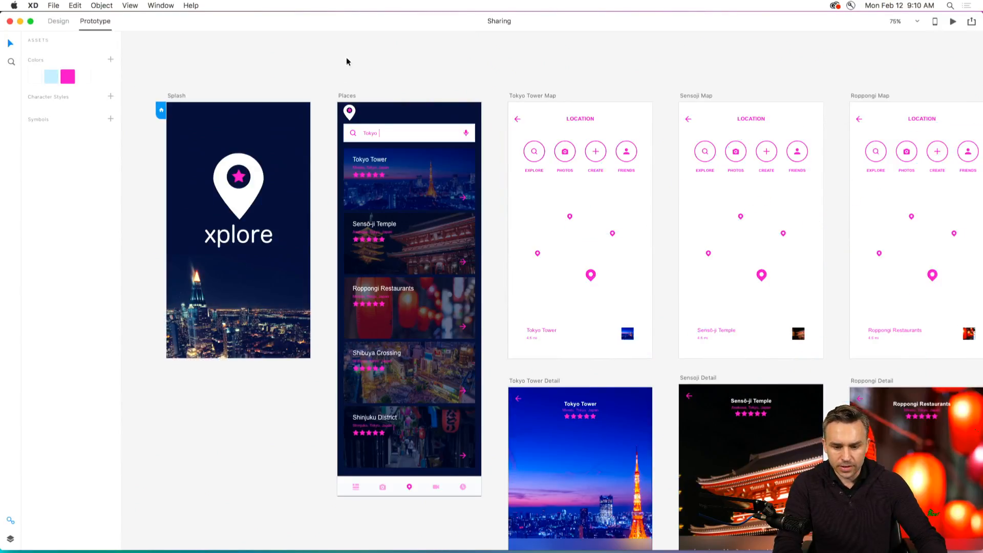
# Preview the xplore prototype, go from the Splash screen to the Places screen, and make the preview full screen.
pyautogui.click(953, 21)
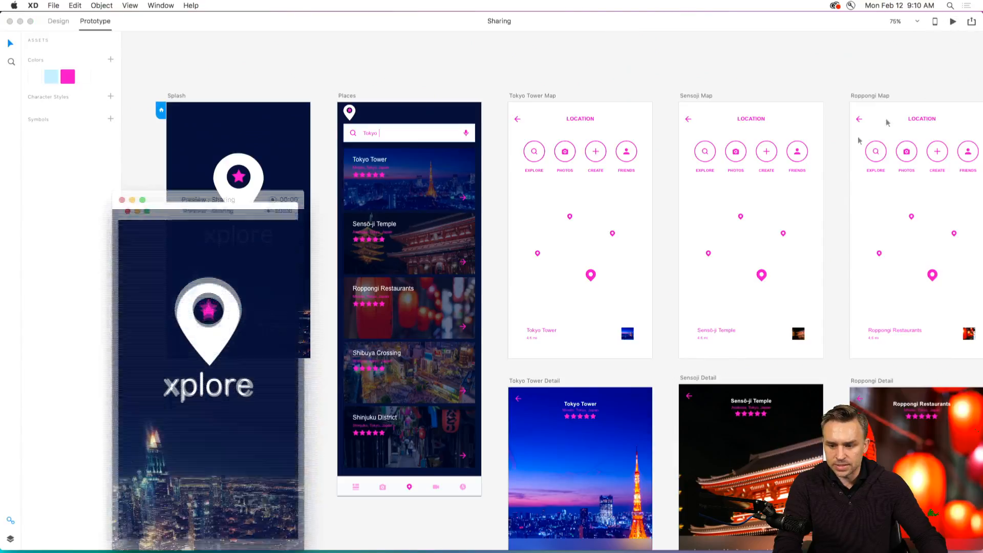
pyautogui.moveTo(183, 200); pyautogui.dragTo(552, 69)
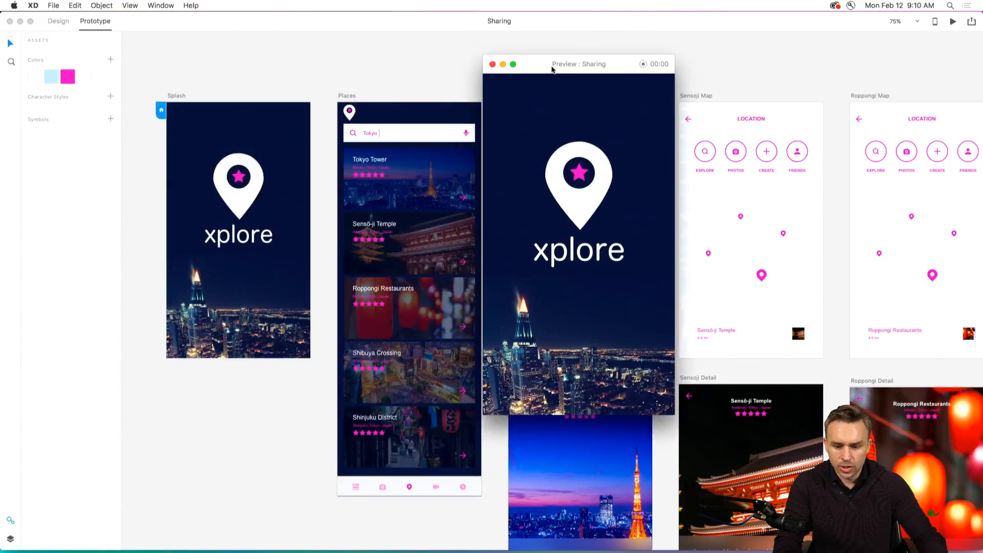
pyautogui.click(570, 219)
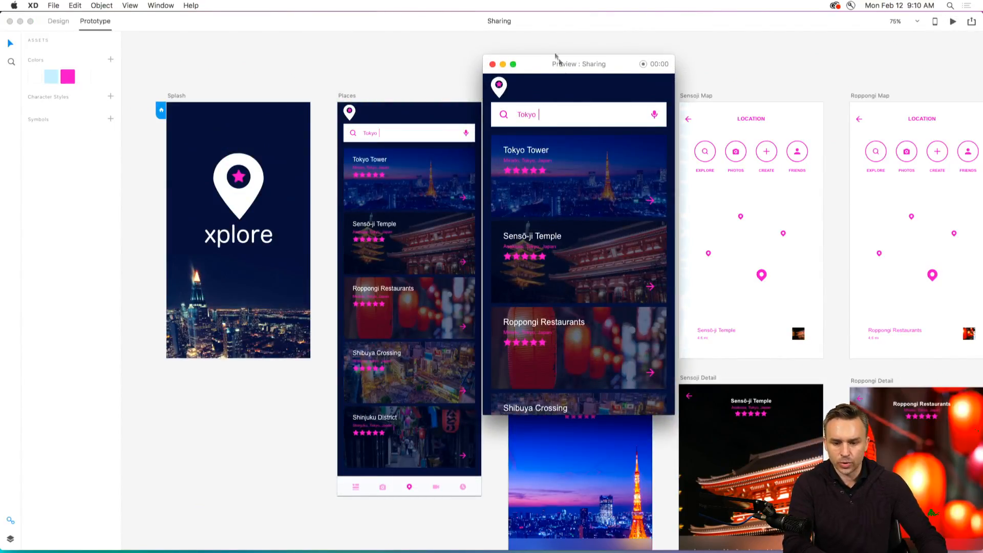
pyautogui.click(513, 64)
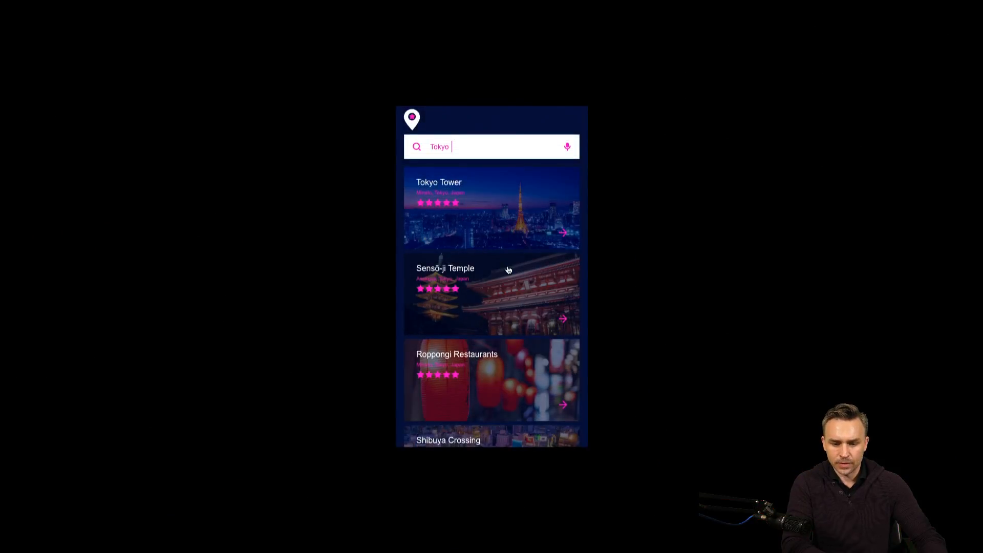
# Look through the Places list in the preview, and follow Tokyo Tower to its map and detail screens.
pyautogui.scroll(-8, 545, 237)
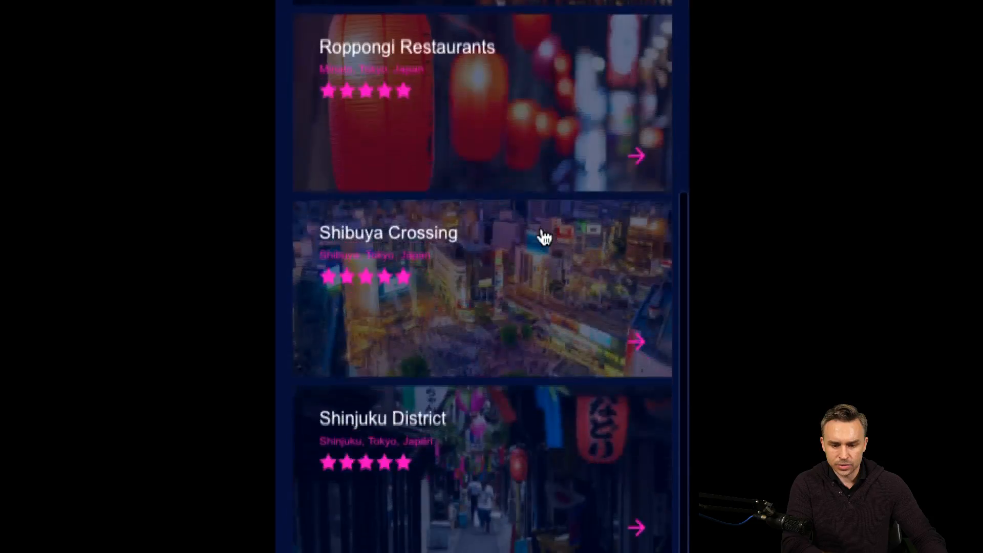
pyautogui.scroll(10, 540, 235)
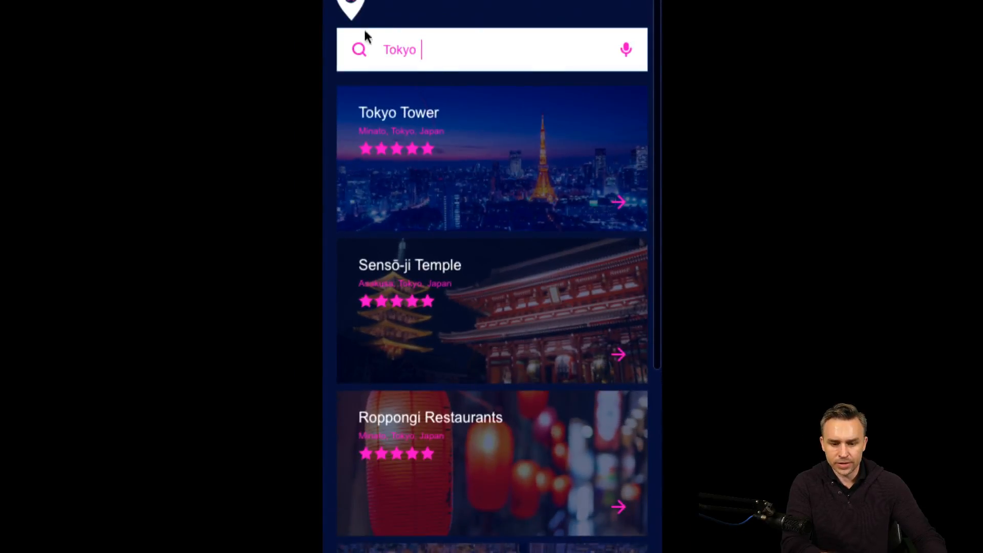
pyautogui.click(514, 164)
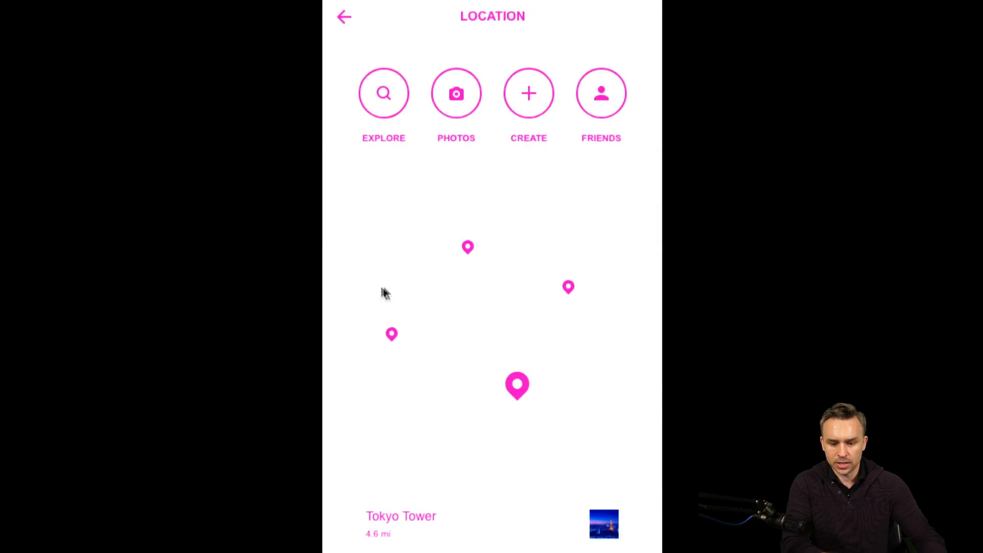
pyautogui.scroll(-2, 515, 388)
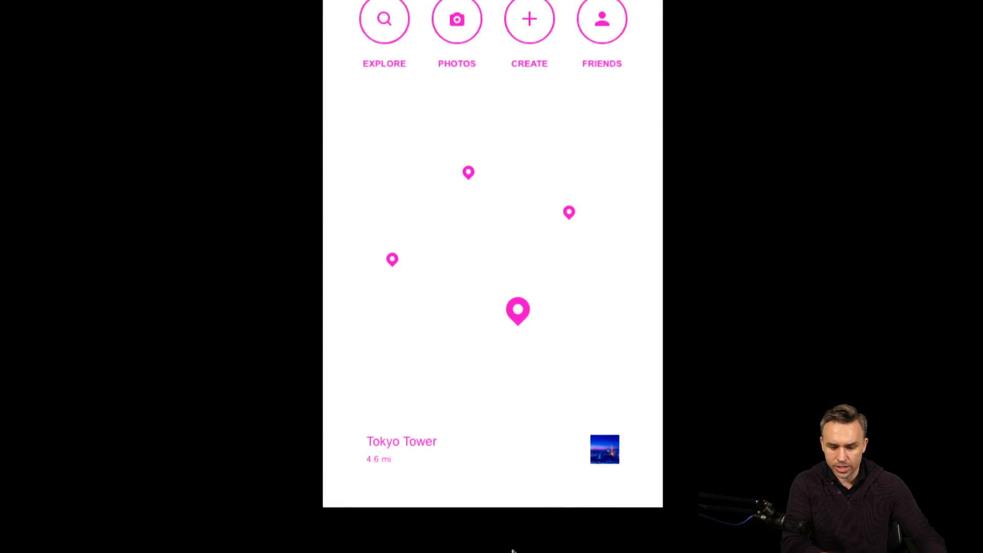
pyautogui.click(584, 451)
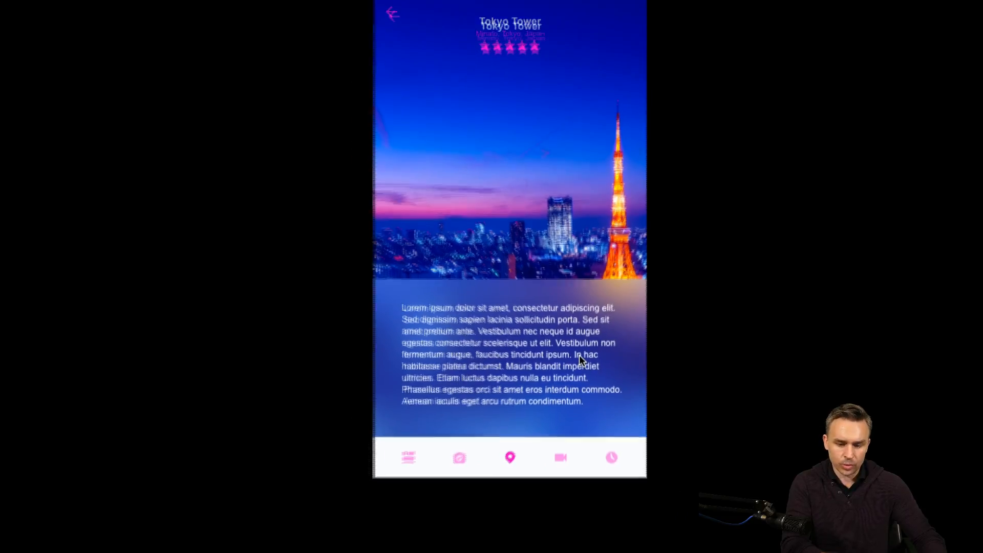
# Go back from the Tokyo Tower detail screen in the preview, and close the preview and the Sharing document.
pyautogui.click(427, 79)
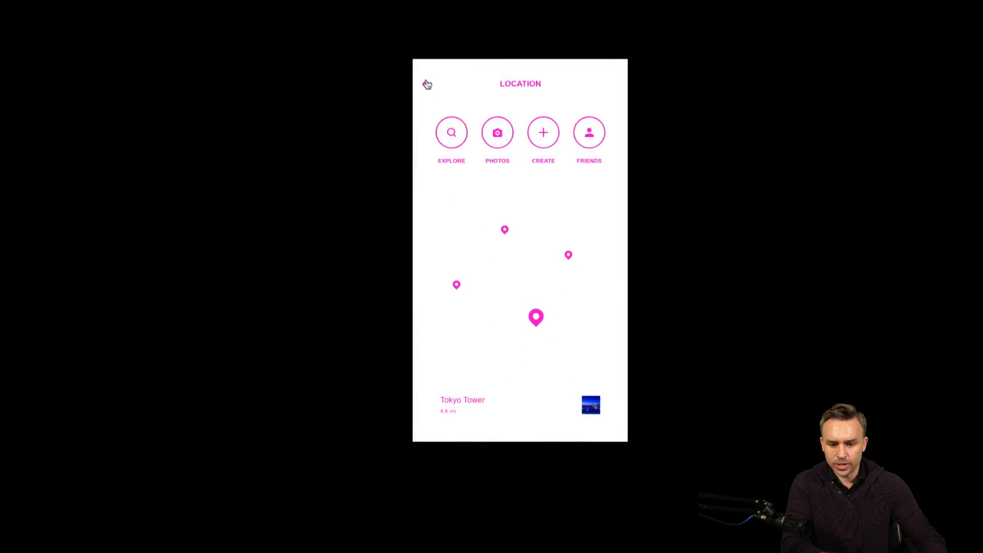
pyautogui.click(428, 82)
pyautogui.click(429, 79)
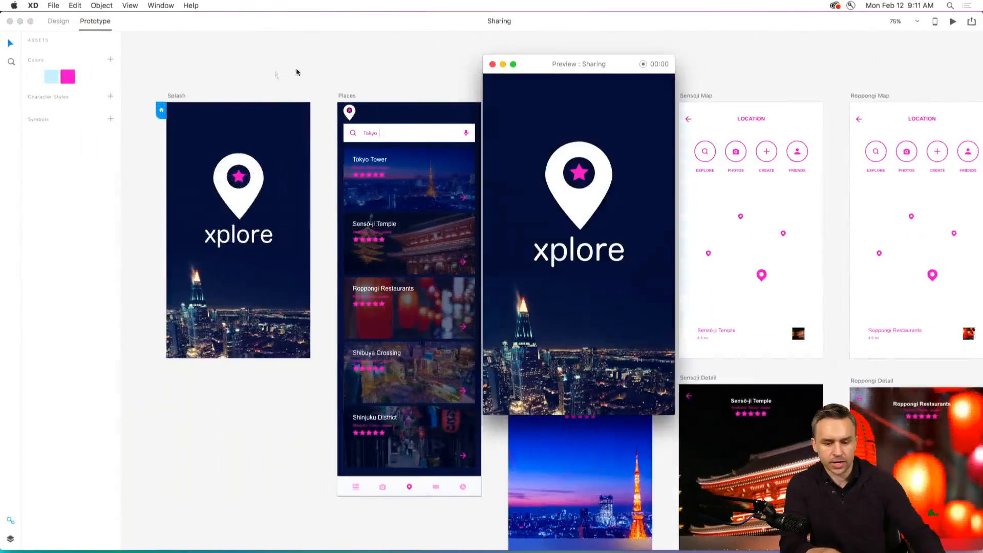
pyautogui.click(492, 65)
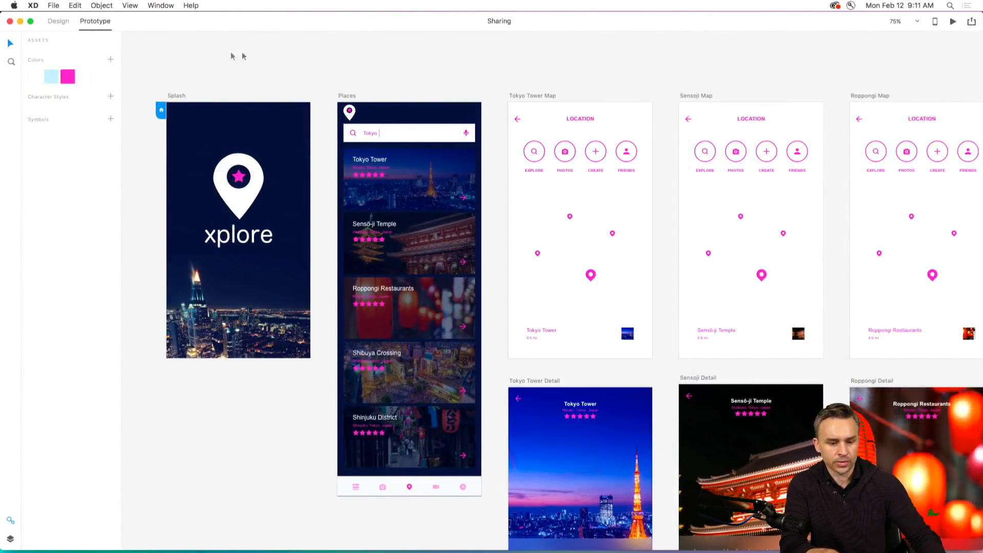
pyautogui.click(9, 21)
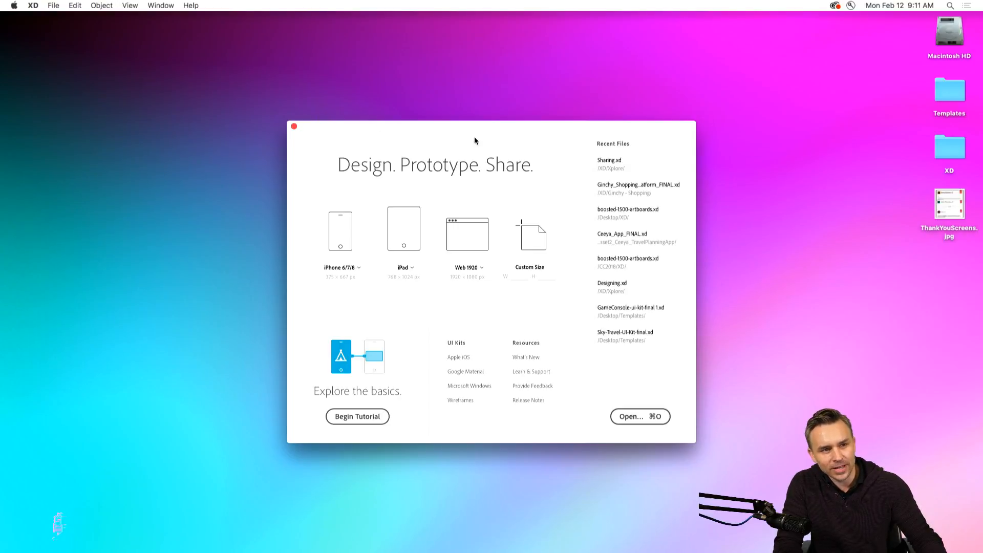
# Review the phone artboard presets and create a new document with the iPhone 6/7/8 (375 x 667) preset.
pyautogui.click(338, 234)
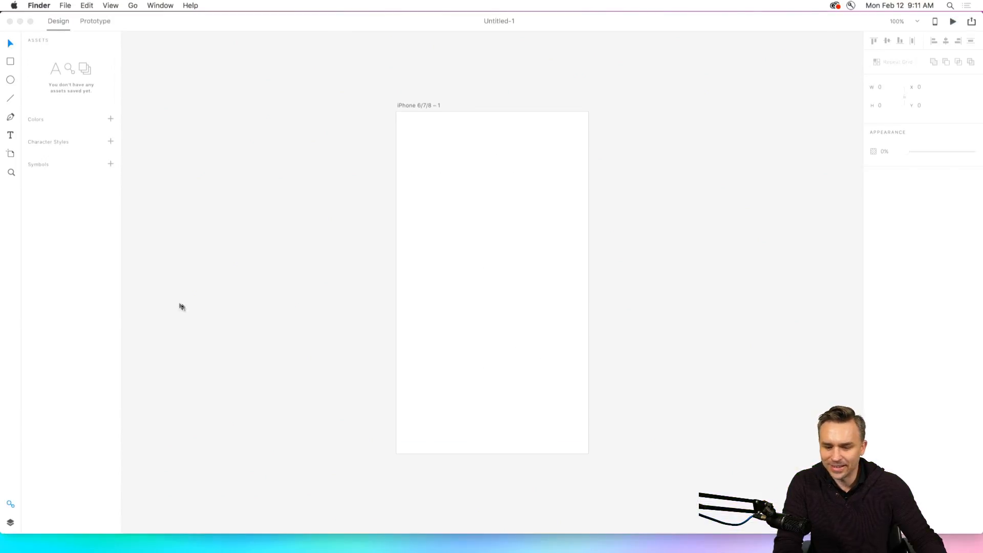
pyautogui.click(10, 21)
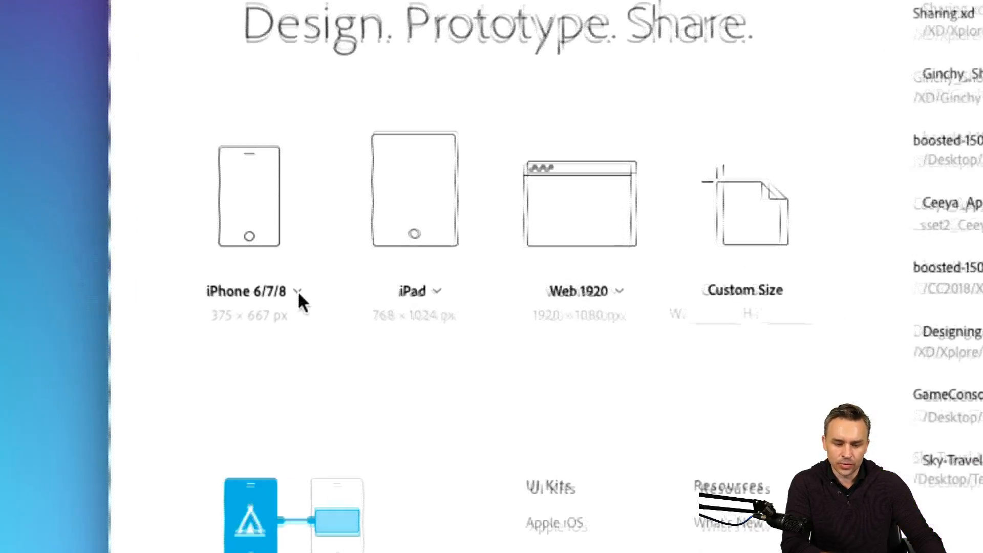
pyautogui.click(298, 294)
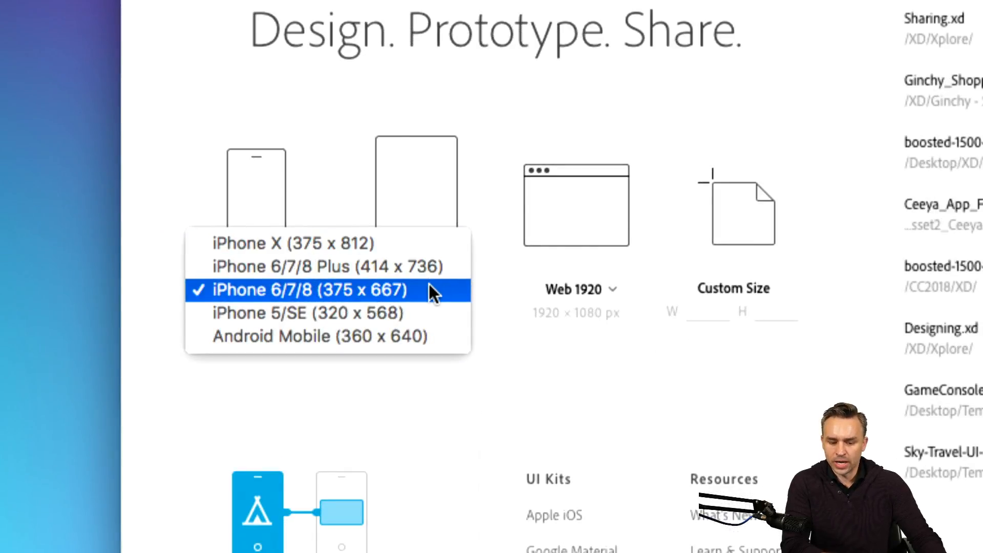
pyautogui.click(429, 283)
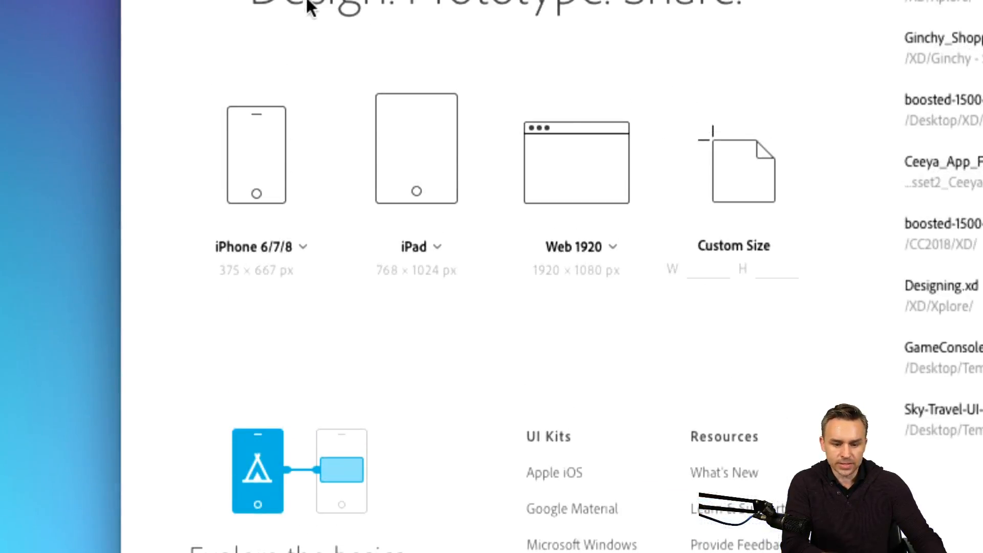
pyautogui.click(306, 250)
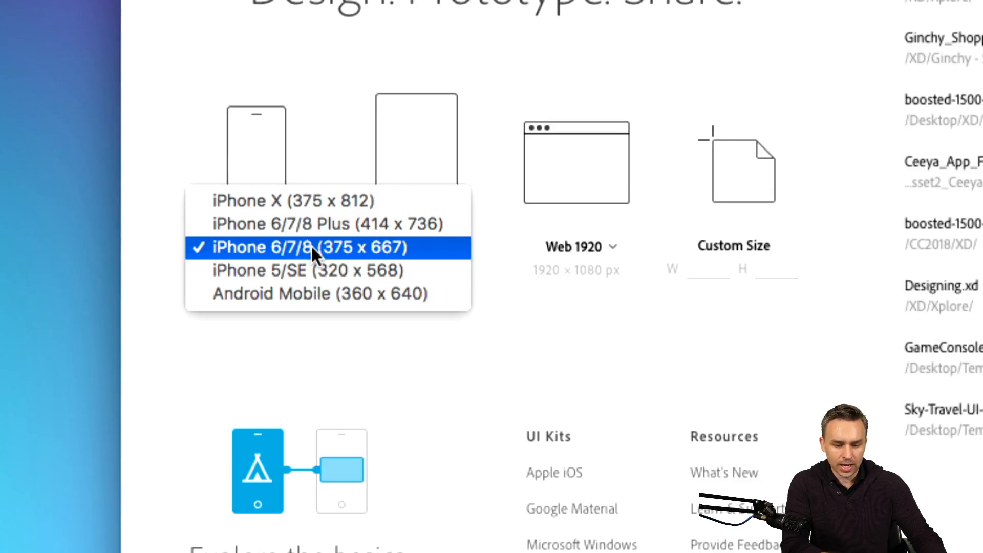
pyautogui.click(311, 247)
pyautogui.click(252, 163)
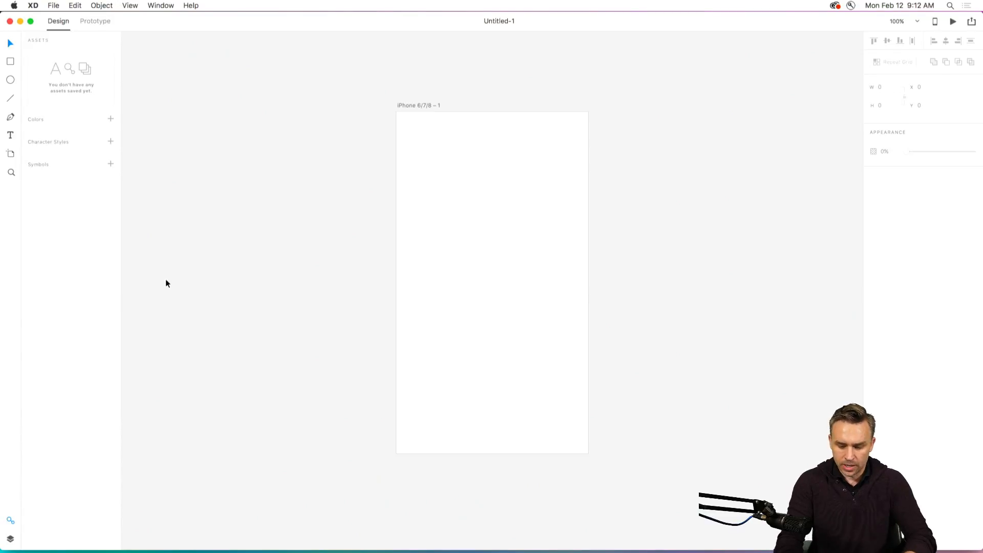
# Fit the artboard in view and rename it Splash.
pyautogui.press('super+0')
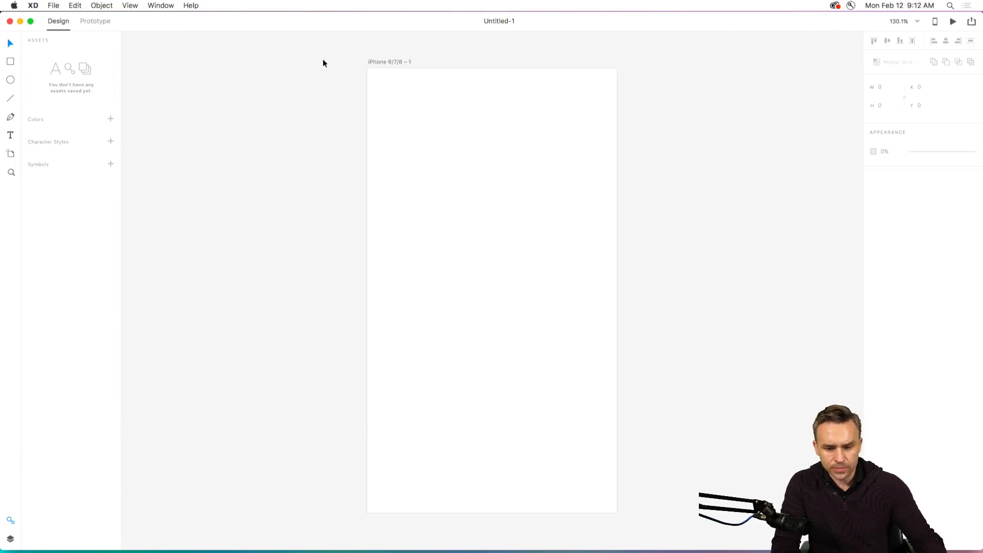
pyautogui.doubleClick(390, 62)
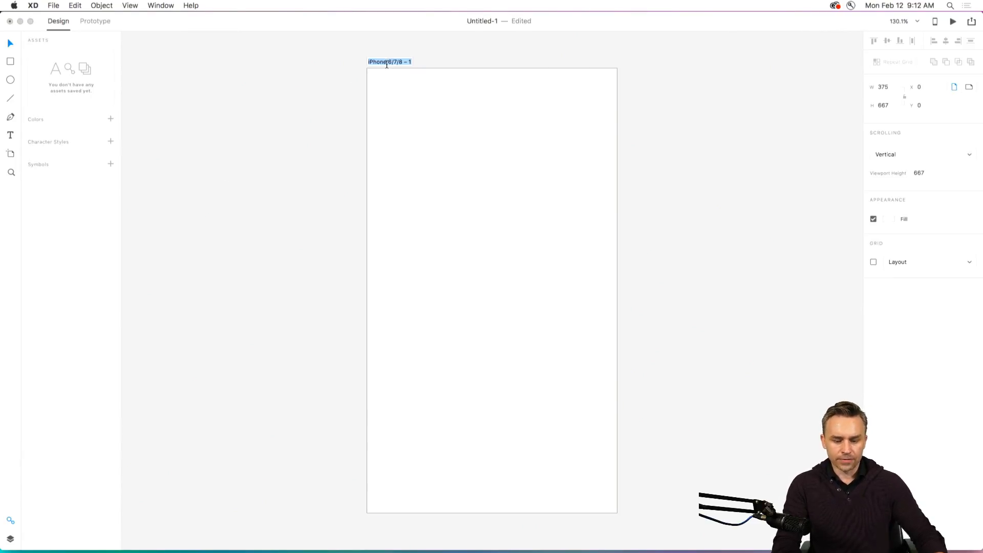
pyautogui.write('Splash')
pyautogui.press('Return')
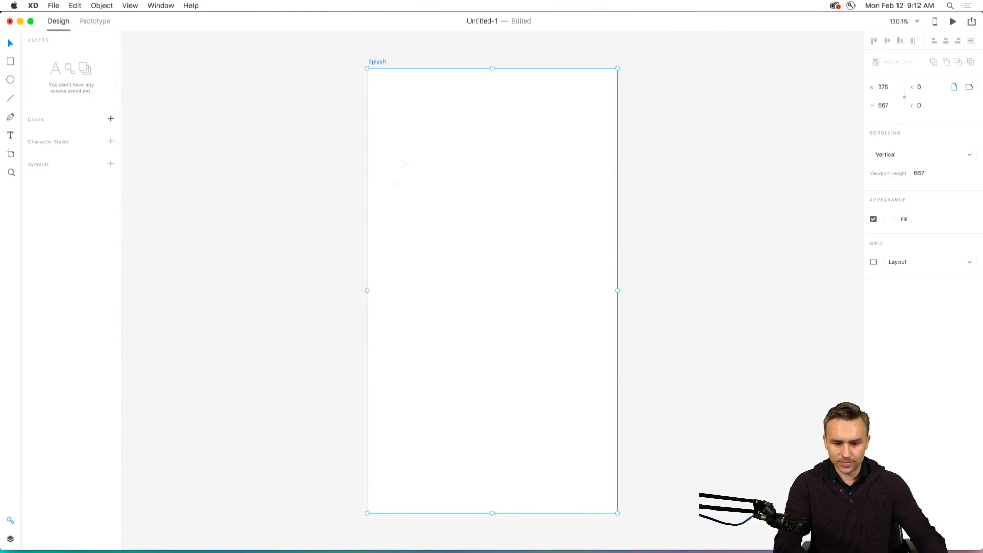
# Fill the Splash artboard with blue #2C529B and change the fill to a linear gradient.
pyautogui.click(889, 221)
pyautogui.moveTo(816, 204); pyautogui.dragTo(855, 202)
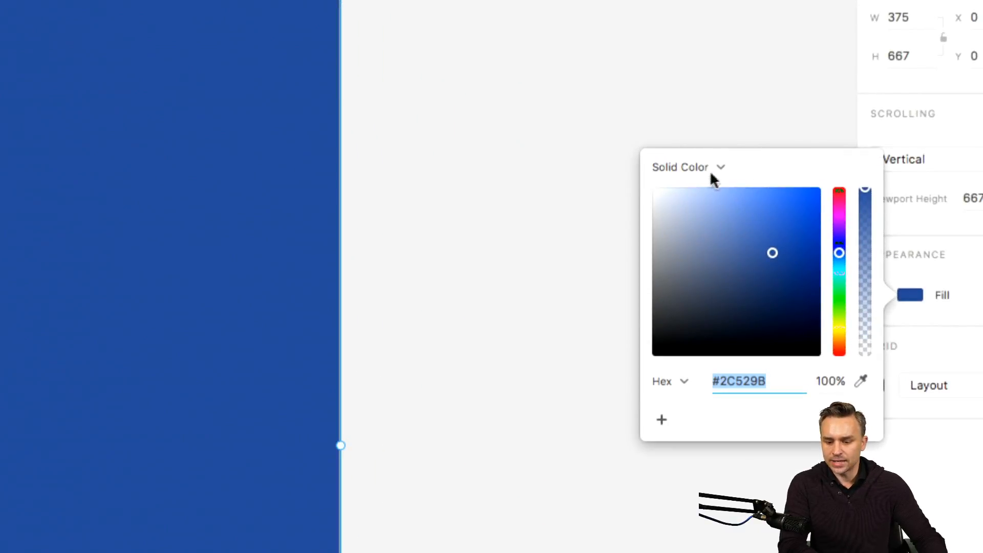
pyautogui.click(727, 167)
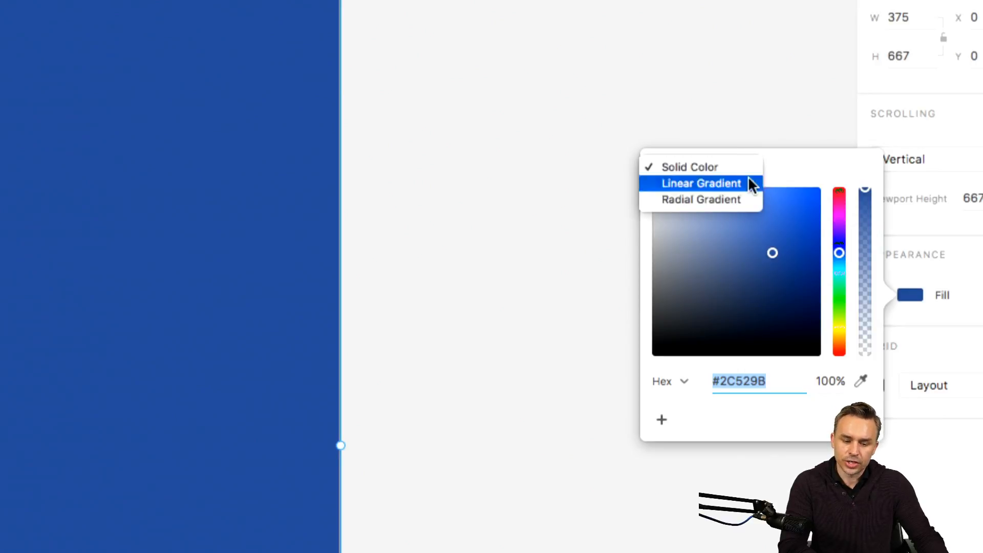
pyautogui.click(749, 180)
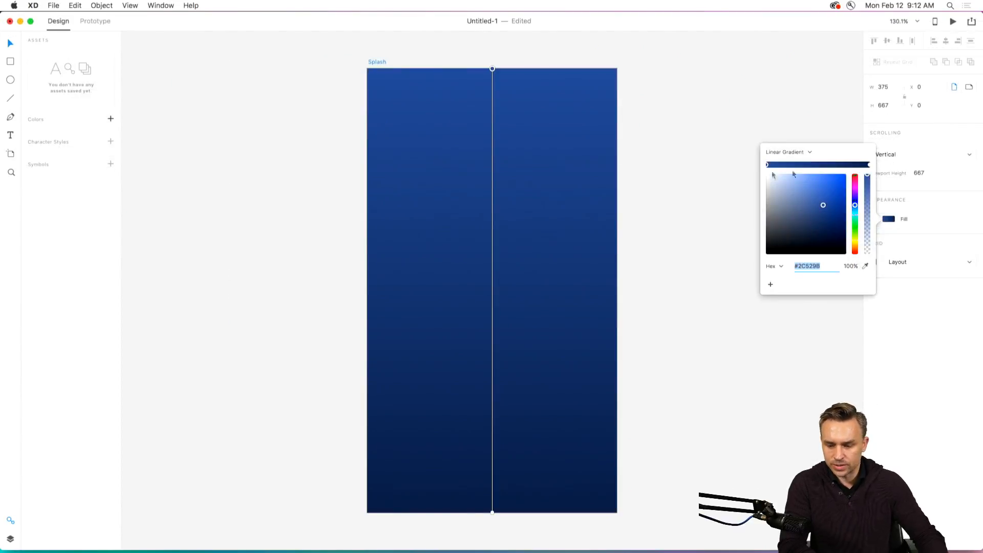
# Add a brighter blue #3066CC color stop near the middle of the Splash artboard's linear gradient.
pyautogui.click(818, 165)
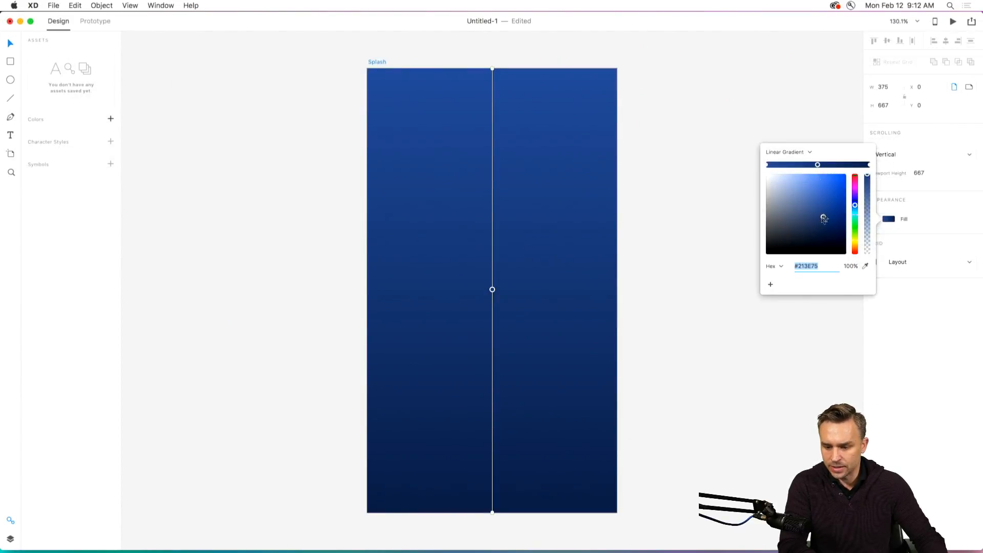
pyautogui.moveTo(825, 220)
pyautogui.mouseDown()
pyautogui.moveTo(840, 195)
pyautogui.moveTo(806, 166)
pyautogui.moveTo(831, 166)
pyautogui.moveTo(812, 170)
pyautogui.moveTo(820, 169)
pyautogui.mouseUp()
pyautogui.moveTo(493, 293)
pyautogui.mouseDown()
pyautogui.moveTo(491, 215)
pyautogui.moveTo(492, 284)
pyautogui.mouseUp()
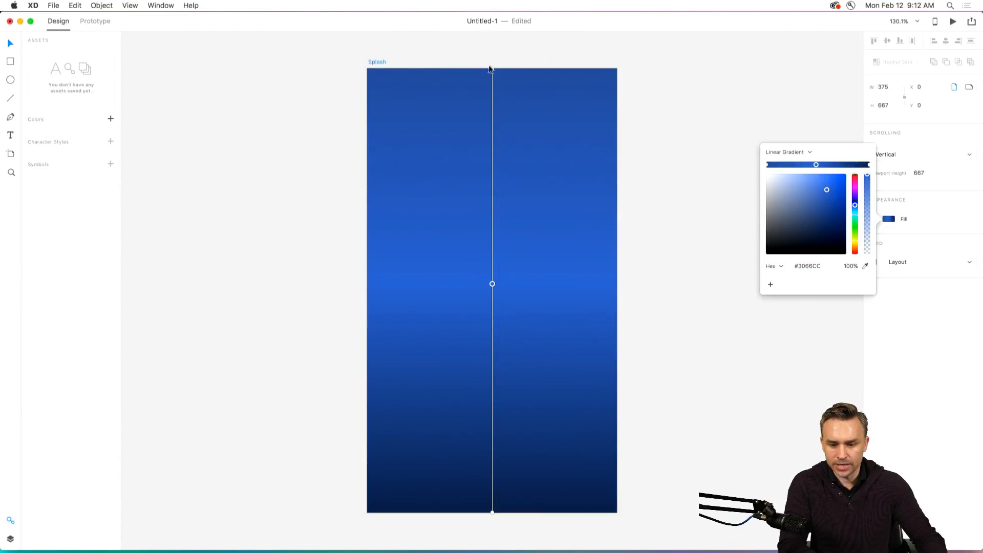
# Angle the linear gradient diagonally from the Splash artboard's upper-left corner to its lower-right corner.
pyautogui.moveTo(495, 71); pyautogui.dragTo(494, 77)
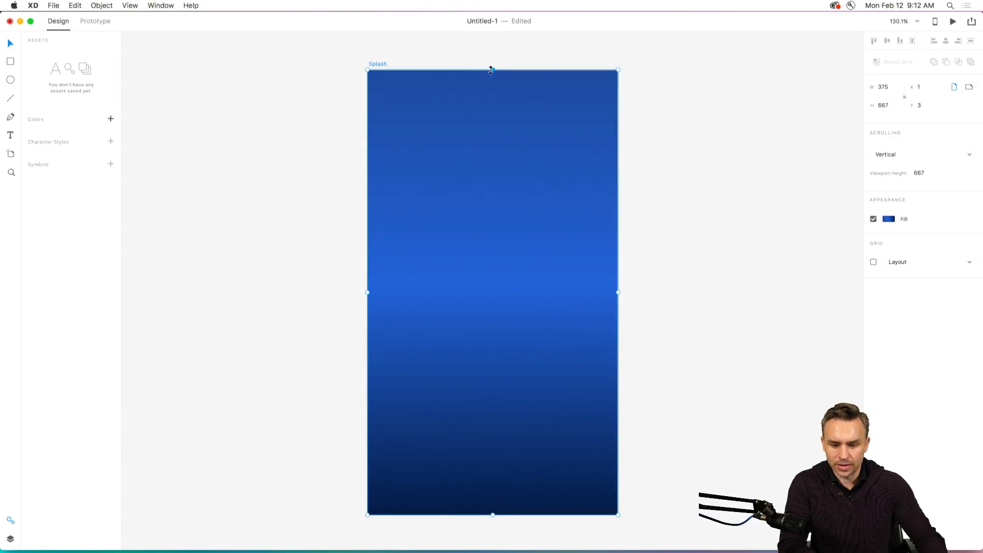
pyautogui.click(889, 219)
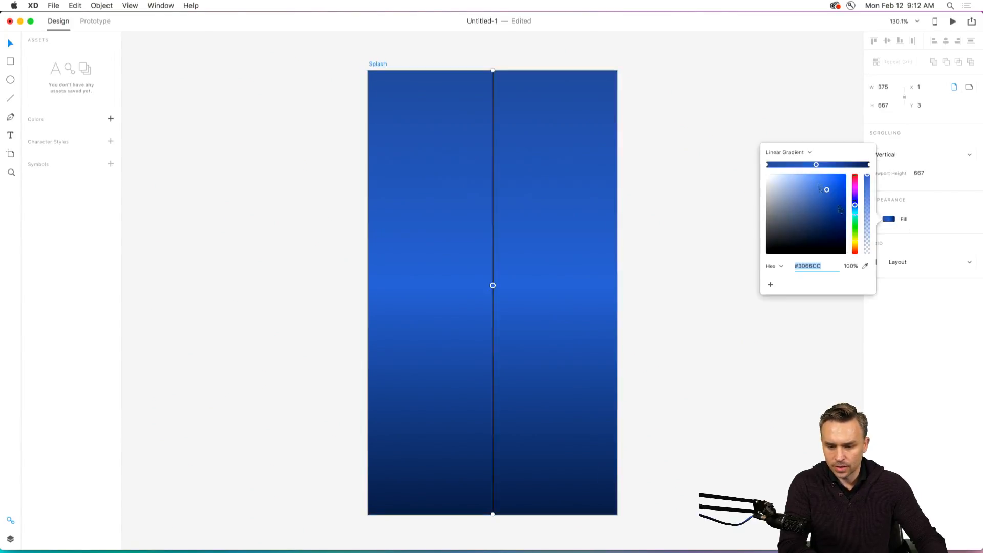
pyautogui.moveTo(493, 72); pyautogui.dragTo(372, 76)
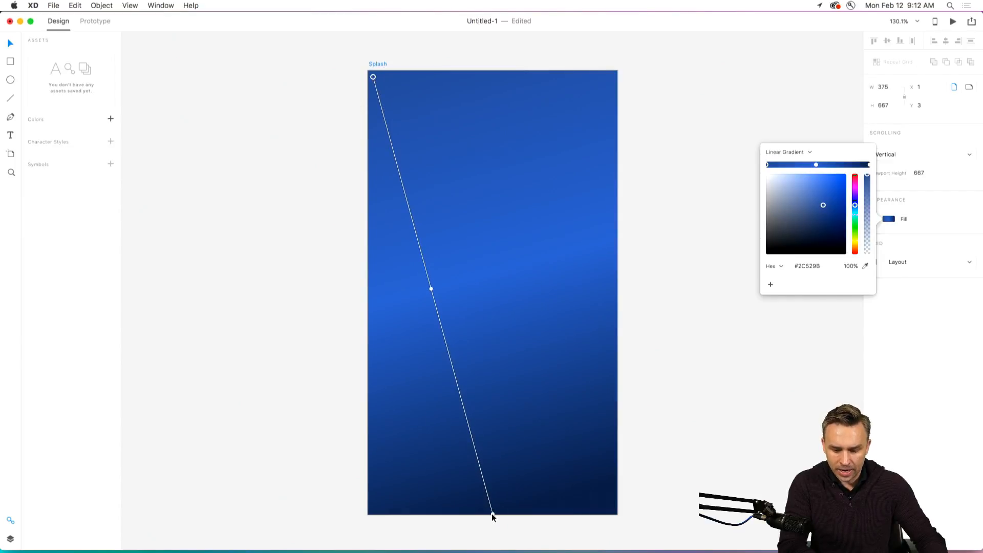
pyautogui.moveTo(492, 515); pyautogui.dragTo(601, 498)
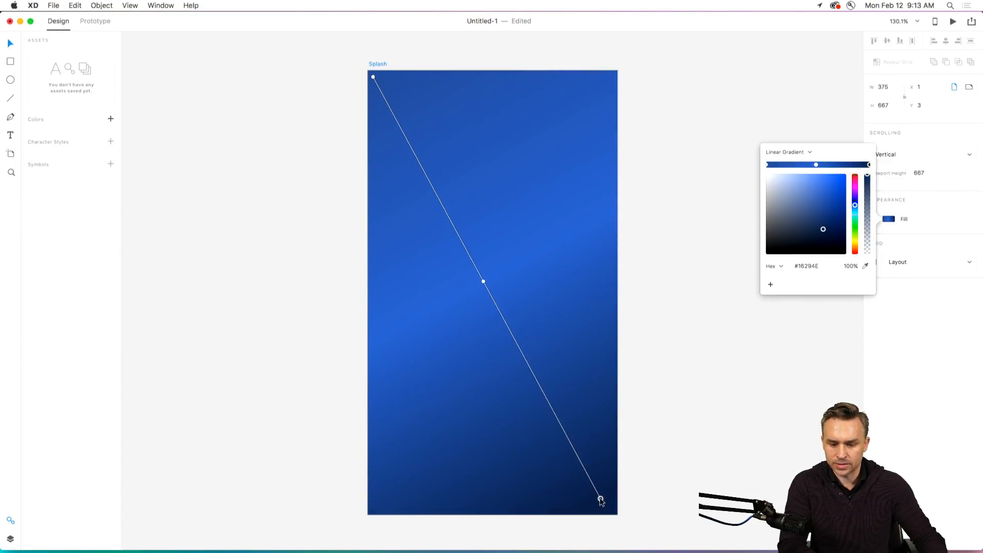
# Change the Splash artboard's fill to a radial gradient and delete its middle color stop.
pyautogui.click(810, 152)
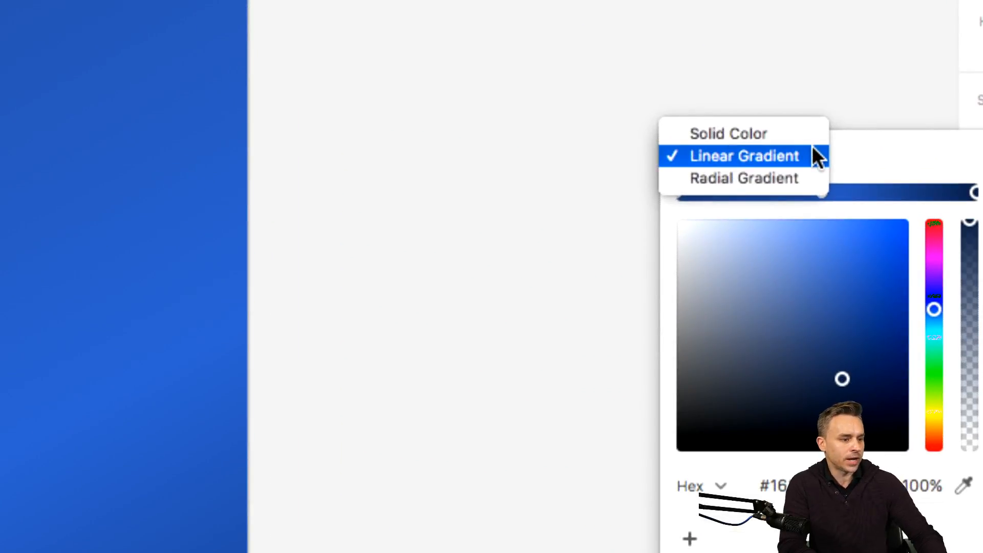
pyautogui.click(785, 178)
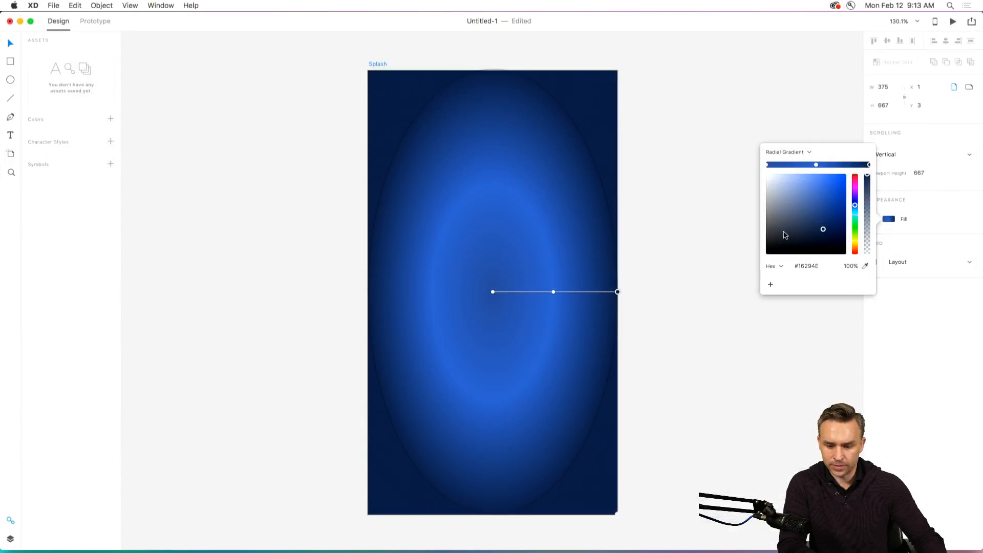
pyautogui.click(816, 165)
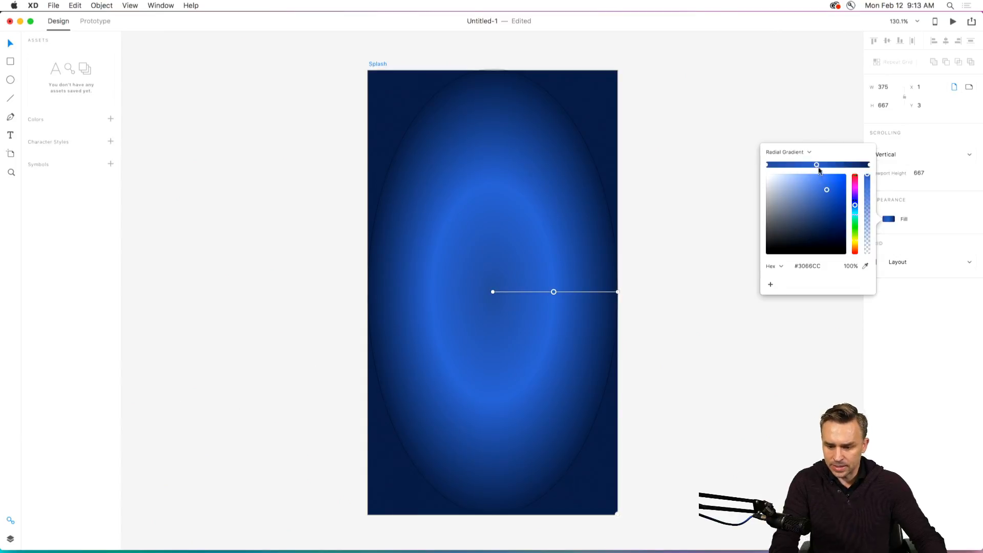
pyautogui.press('Delete')
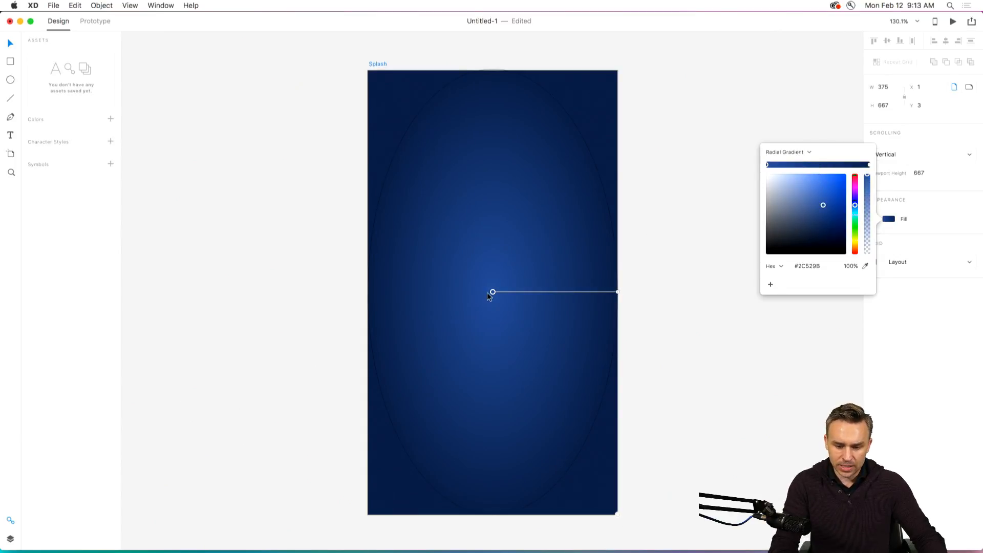
# Move the radial gradient's center to the Splash artboard's upper-left area and widen it to about the artboard's right edge.
pyautogui.moveTo(492, 291); pyautogui.dragTo(389, 283)
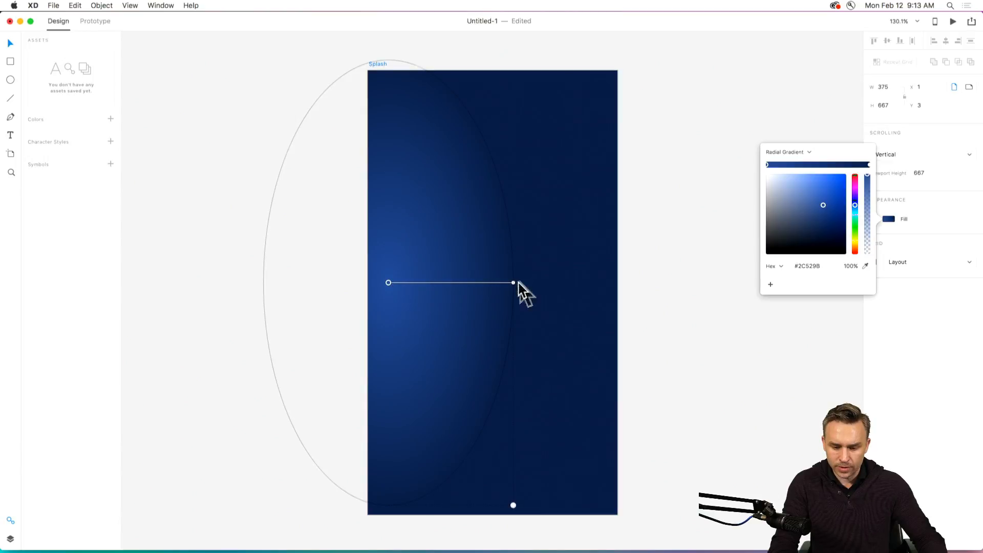
pyautogui.moveTo(513, 282); pyautogui.dragTo(609, 285)
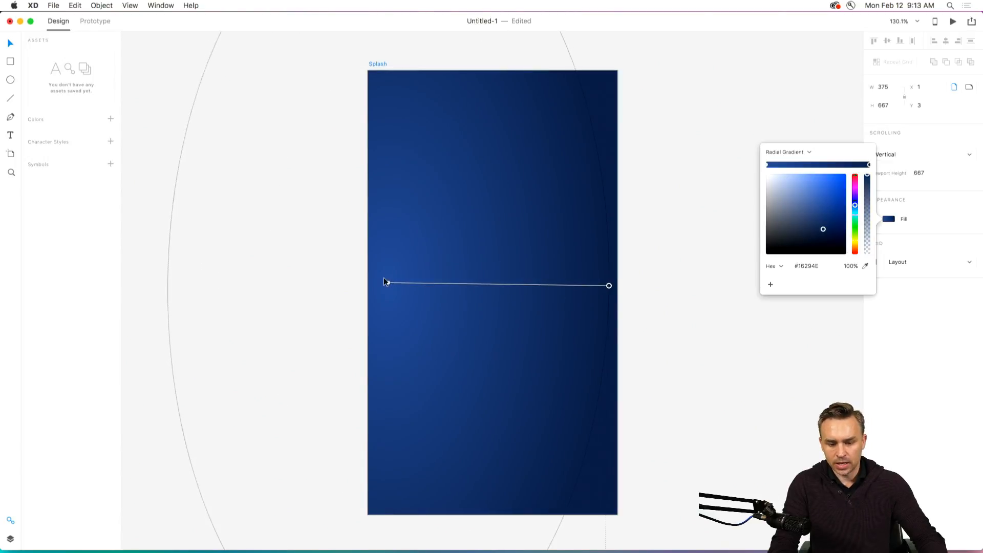
pyautogui.moveTo(388, 285); pyautogui.dragTo(408, 169)
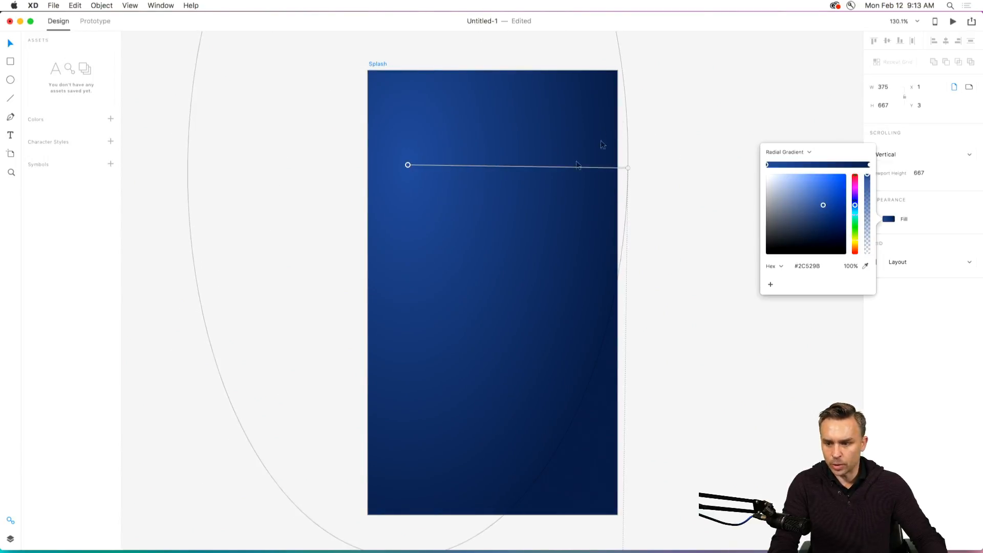
pyautogui.click(703, 153)
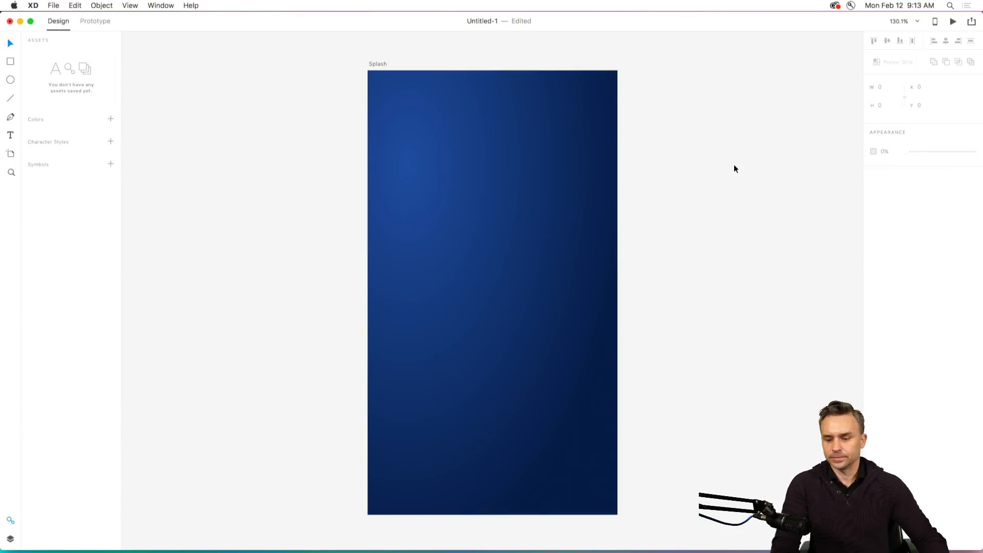
# Look at the sharing options for publishing a prototype or design specs and managing published links.
pyautogui.hscroll(3, 738, 146)
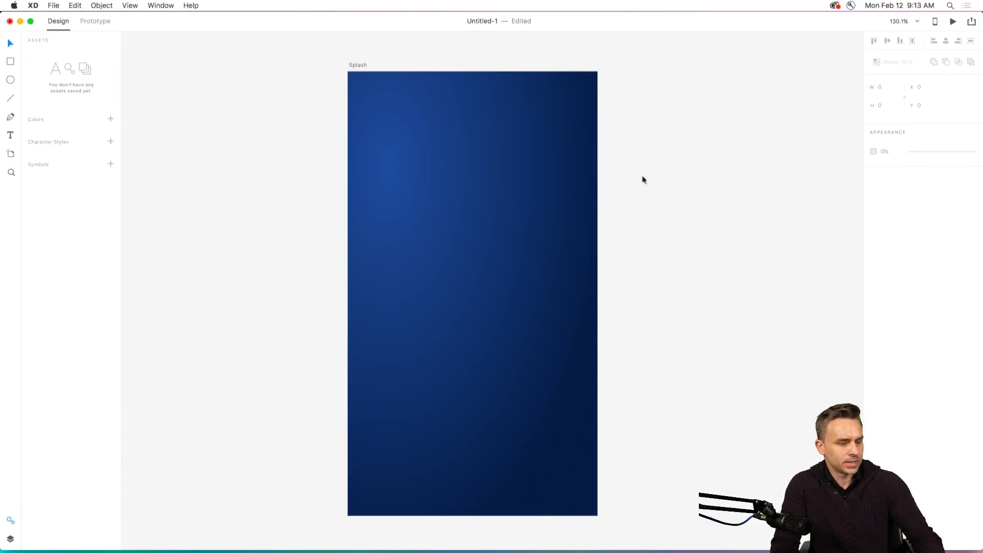
pyautogui.hscroll(-1, 647, 177)
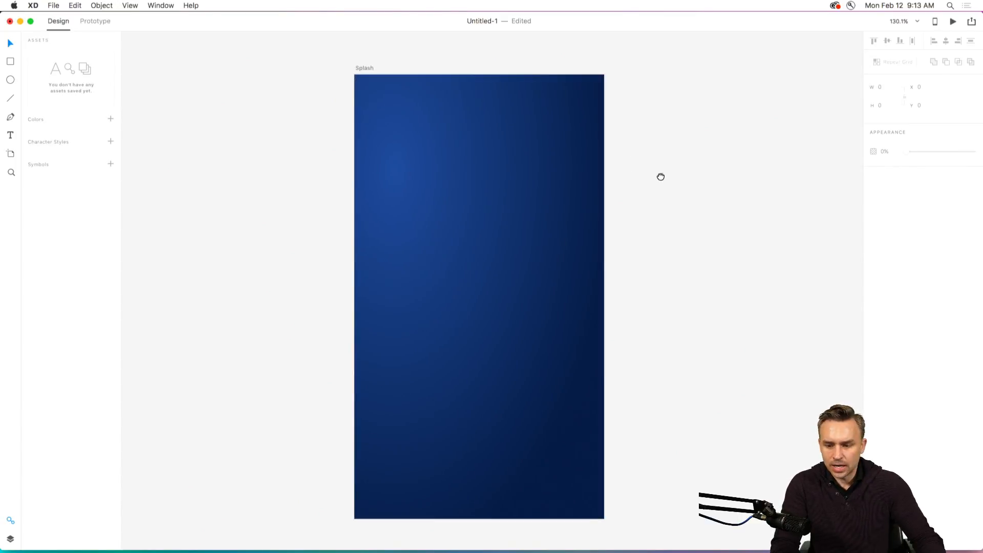
pyautogui.click(972, 22)
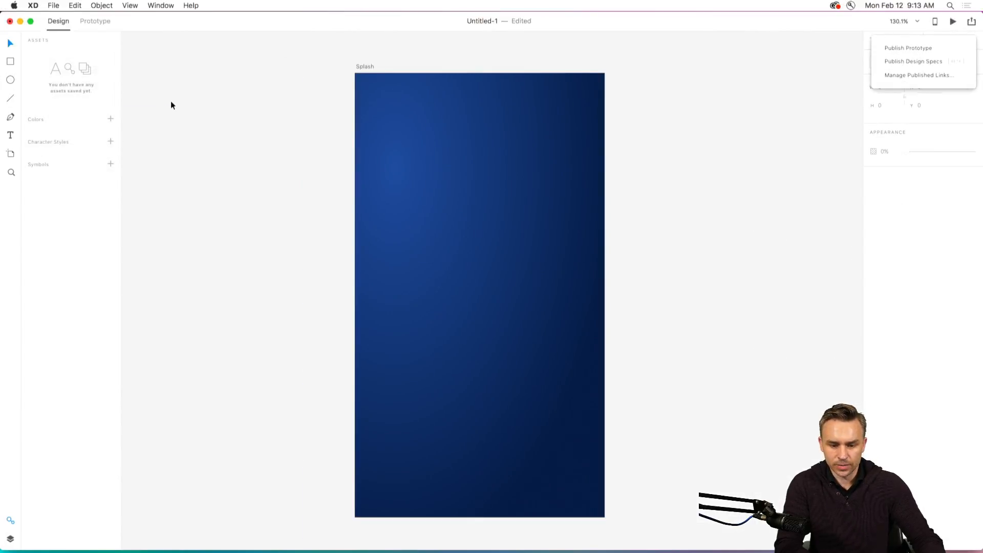
pyautogui.click(172, 105)
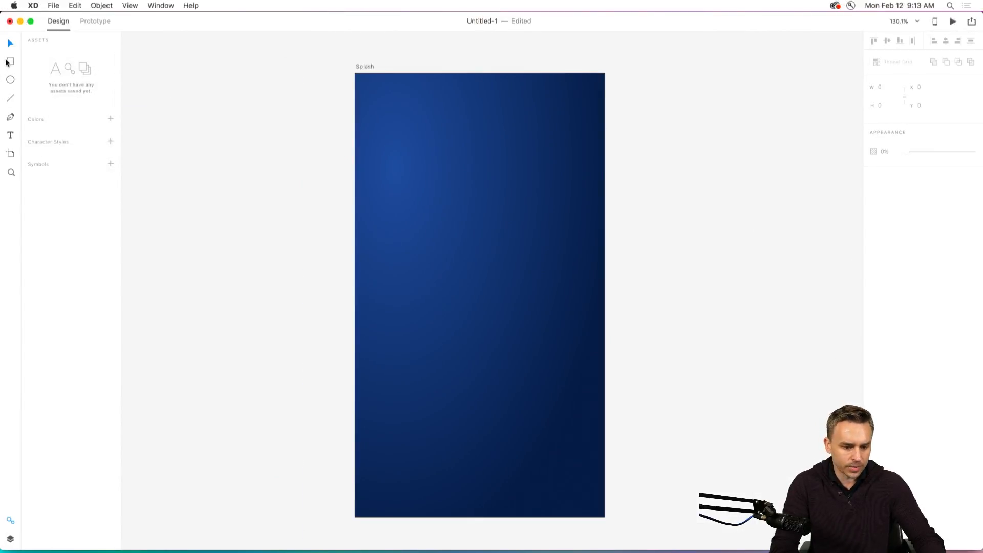
# Draw a 164 × 164 square in the upper half of the Splash artboard and round all its corners to a radius of 82.
pyautogui.click(10, 62)
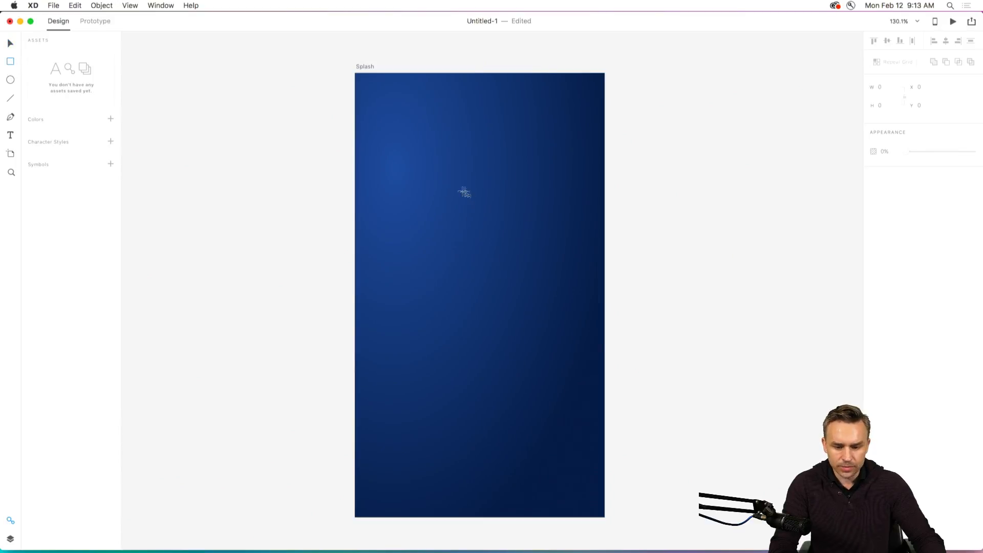
pyautogui.press('super+2')
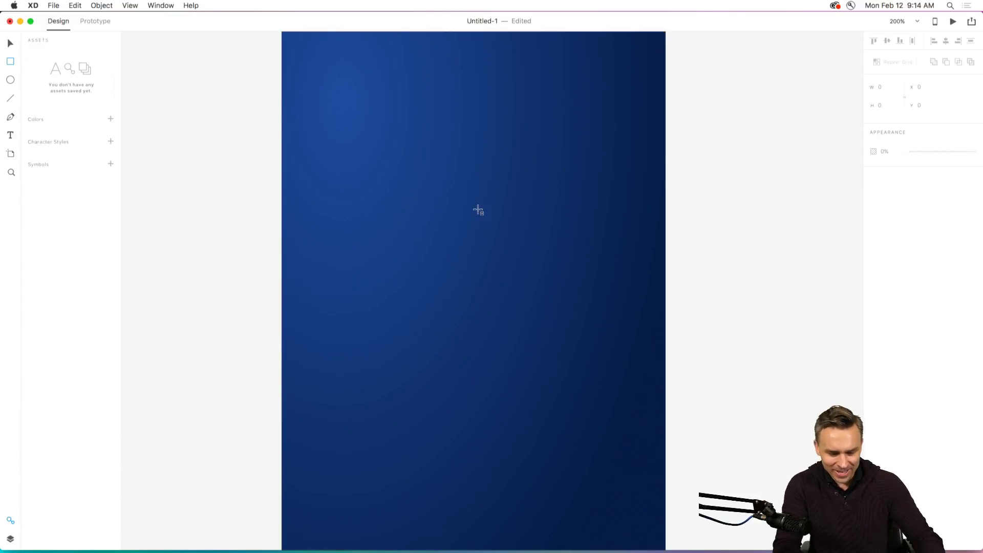
pyautogui.moveTo(478, 210)
pyautogui.mouseDown()
pyautogui.moveTo(539, 283)
pyautogui.moveTo(564, 322)
pyautogui.moveTo(556, 326)
pyautogui.mouseUp()
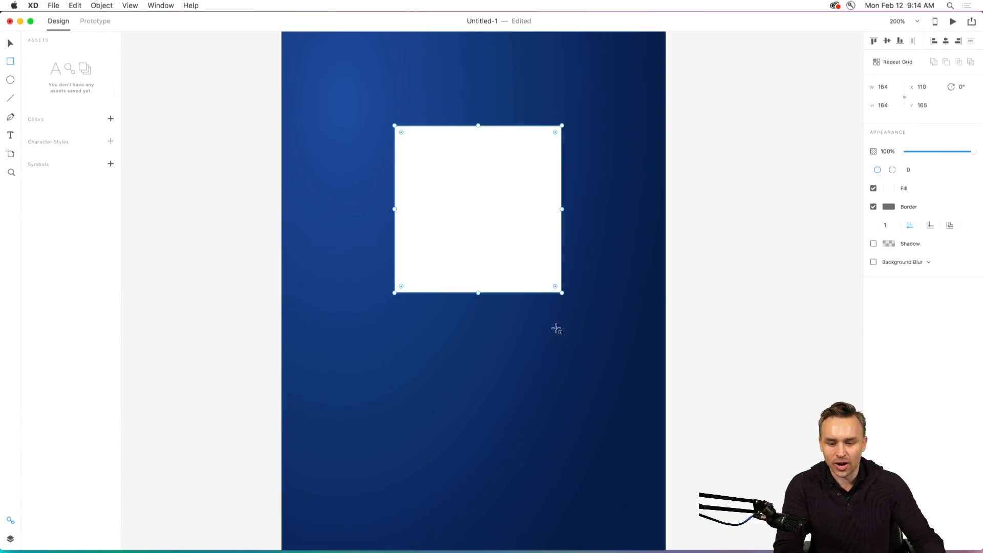
pyautogui.click(10, 44)
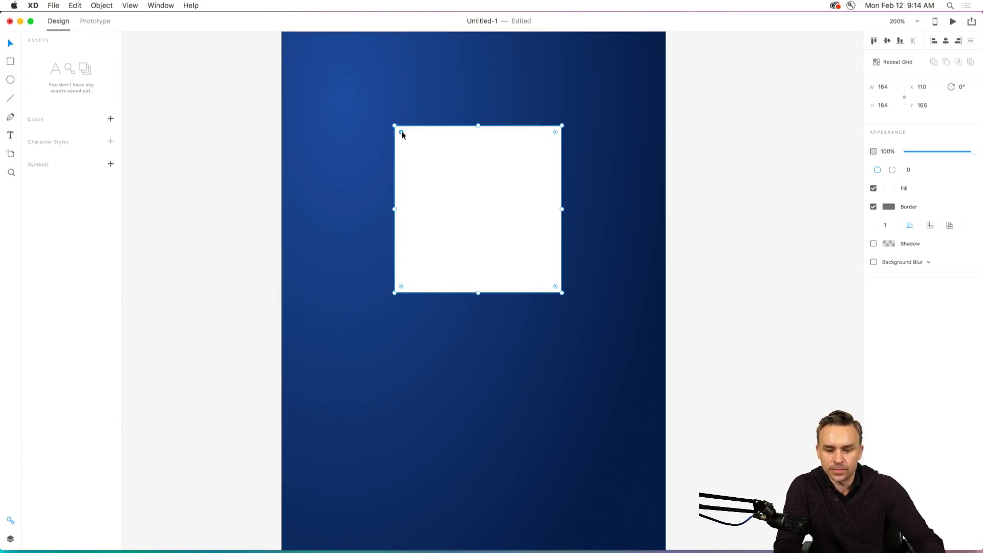
pyautogui.moveTo(401, 132); pyautogui.dragTo(566, 302)
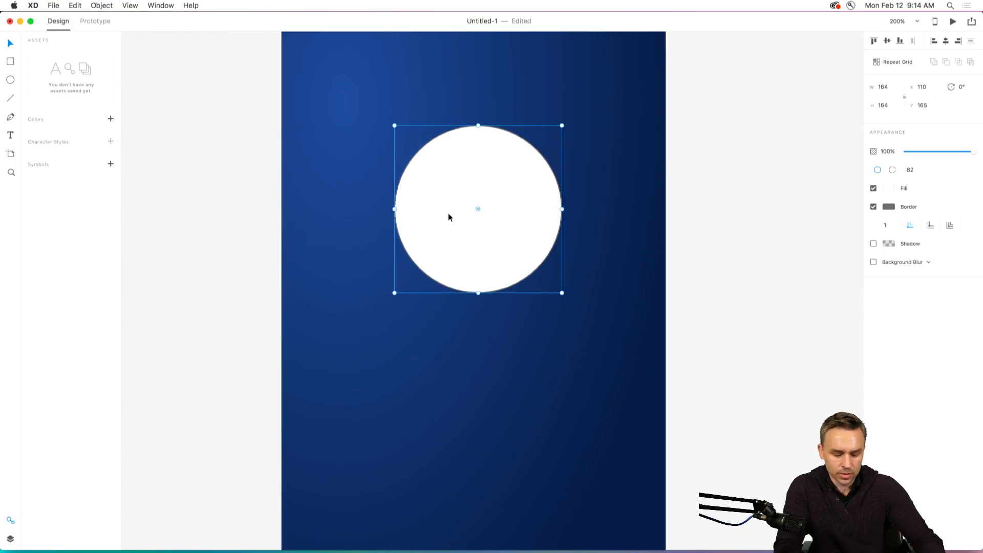
# Reset the rounded shape's lower-left corner radius to 0 and rotate it to 315° as a downward-pointing pin in the artboard's upper-left area.
pyautogui.press('alt')
pyautogui.moveTo(476, 213); pyautogui.dragTo(333, 428)
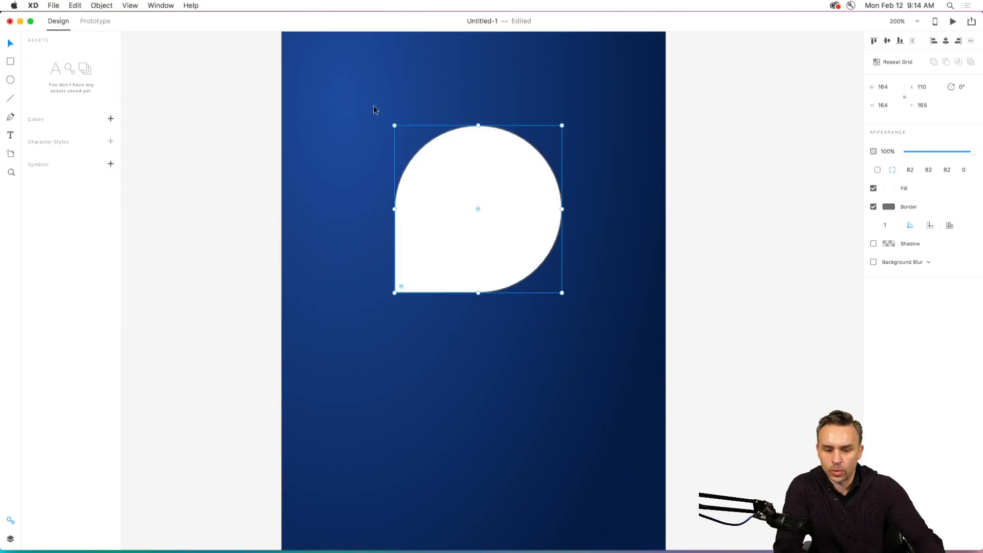
pyautogui.moveTo(390, 123); pyautogui.dragTo(367, 204)
pyautogui.moveTo(440, 265); pyautogui.dragTo(357, 195)
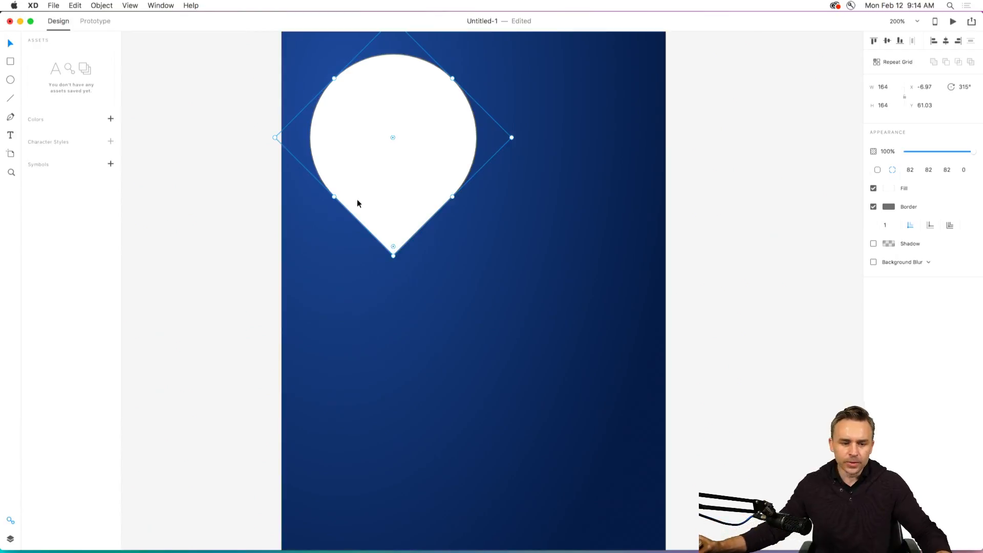
# Draw a 150 × 150 circle below and beside the pin and pull its bottom anchor point straight down to about Y 429.
pyautogui.click(8, 81)
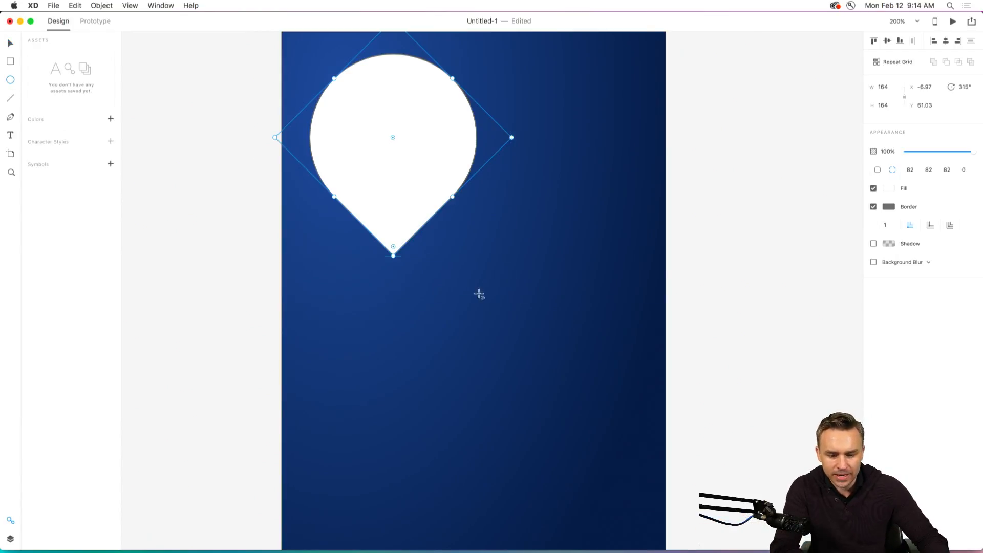
pyautogui.moveTo(487, 289); pyautogui.dragTo(563, 441)
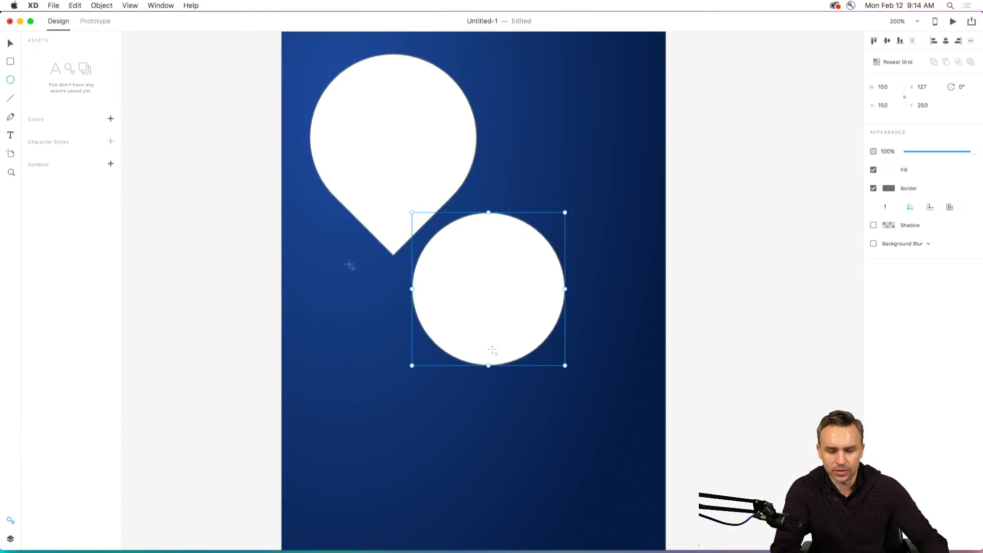
pyautogui.click(9, 44)
pyautogui.press('super+equal')
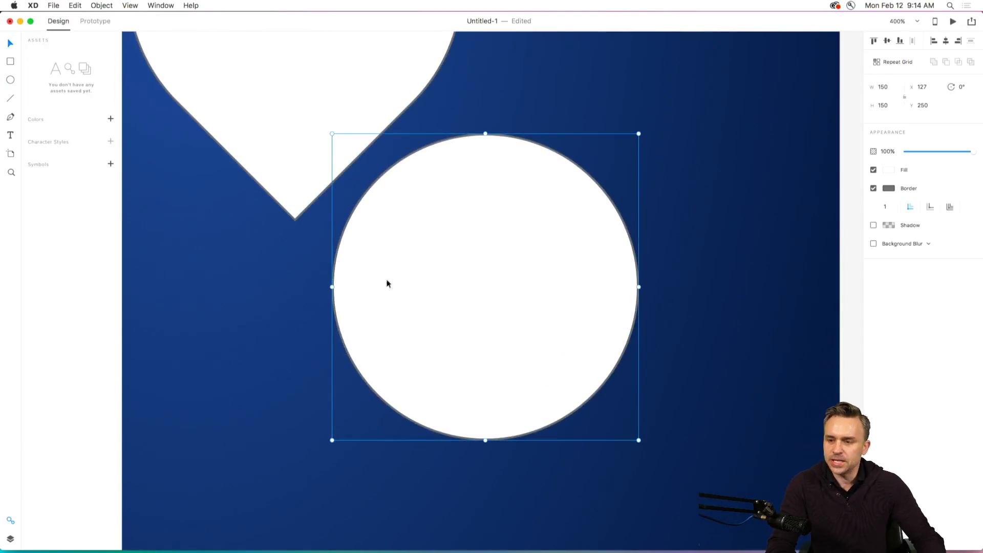
pyautogui.doubleClick(451, 284)
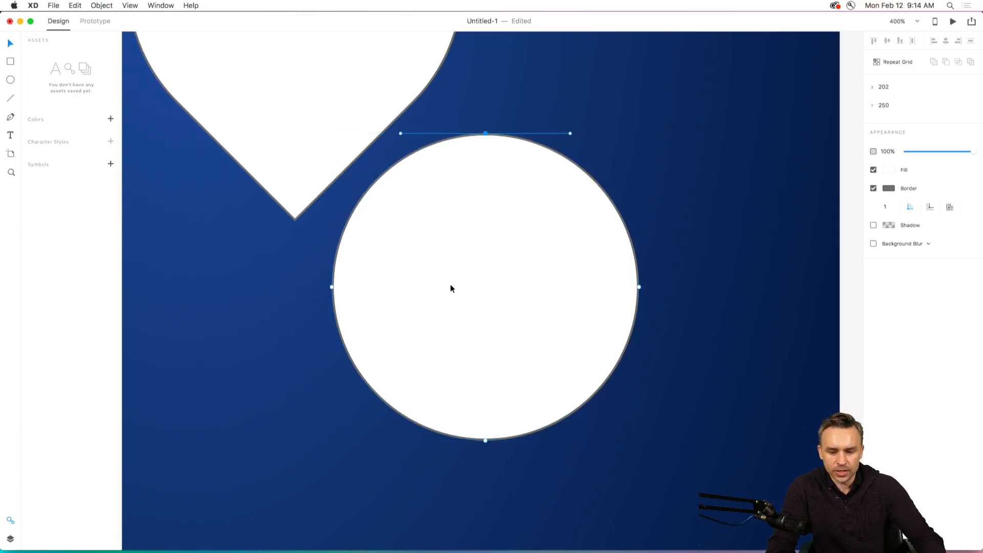
pyautogui.click(332, 287)
pyautogui.click(485, 442)
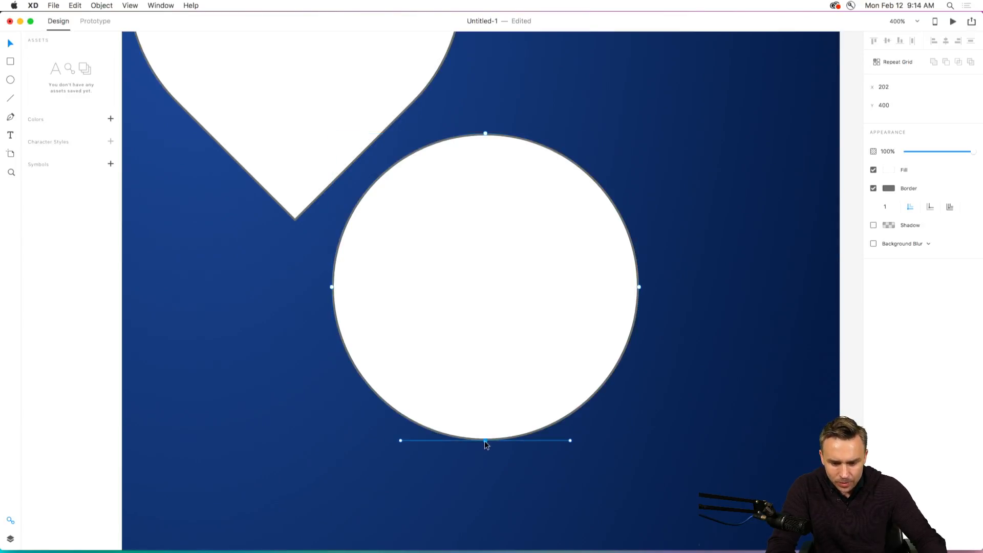
pyautogui.moveTo(485, 441); pyautogui.dragTo(484, 502)
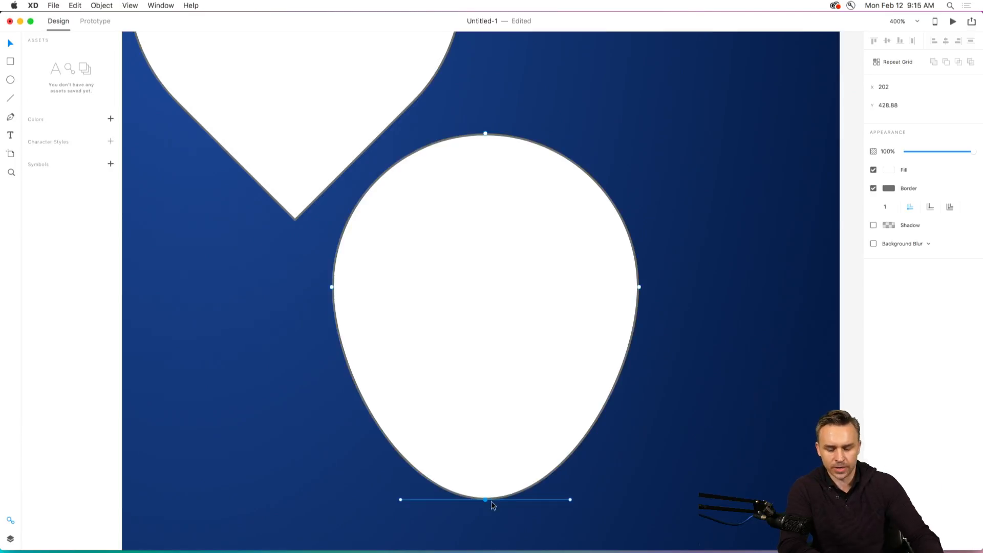
# Convert the stretched circle's bottom anchor to a sharp corner point and lower it to about Y 440.
pyautogui.click(486, 508)
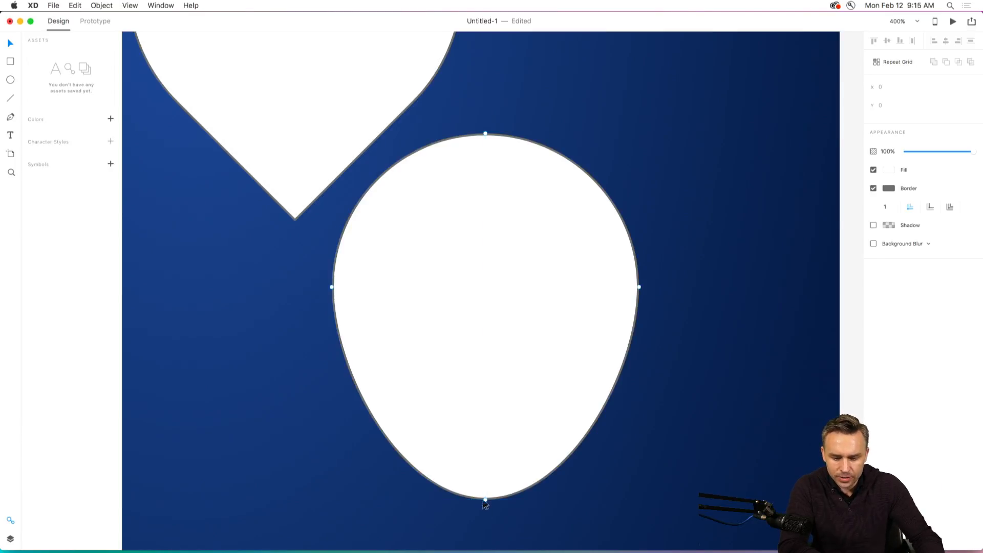
pyautogui.click(485, 500)
pyautogui.moveTo(400, 499); pyautogui.dragTo(416, 463)
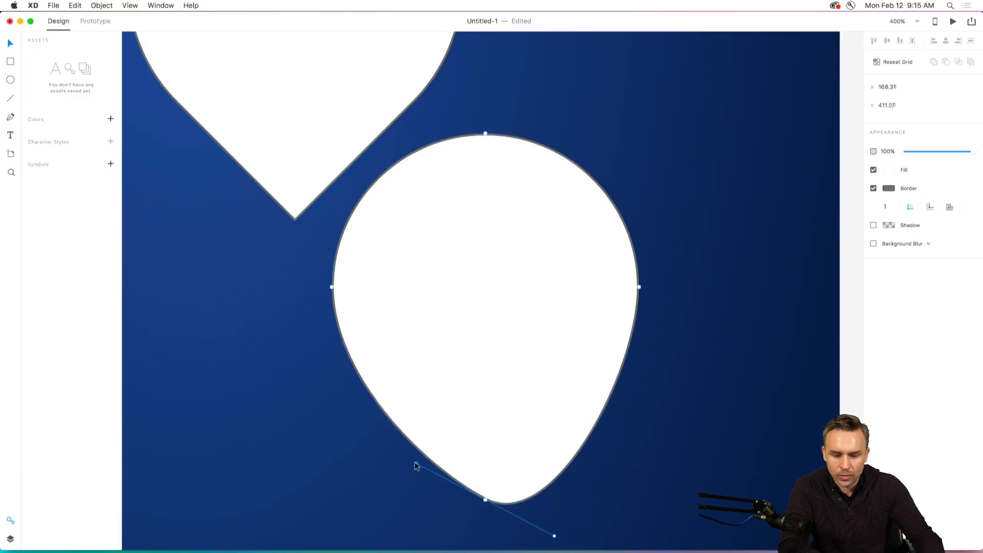
pyautogui.doubleClick(485, 500)
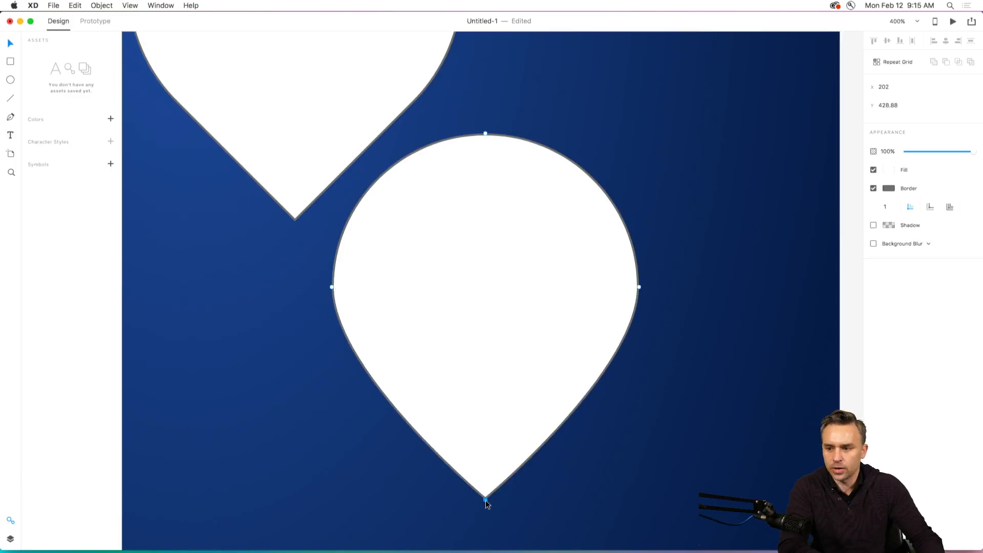
pyautogui.moveTo(486, 500); pyautogui.dragTo(486, 523)
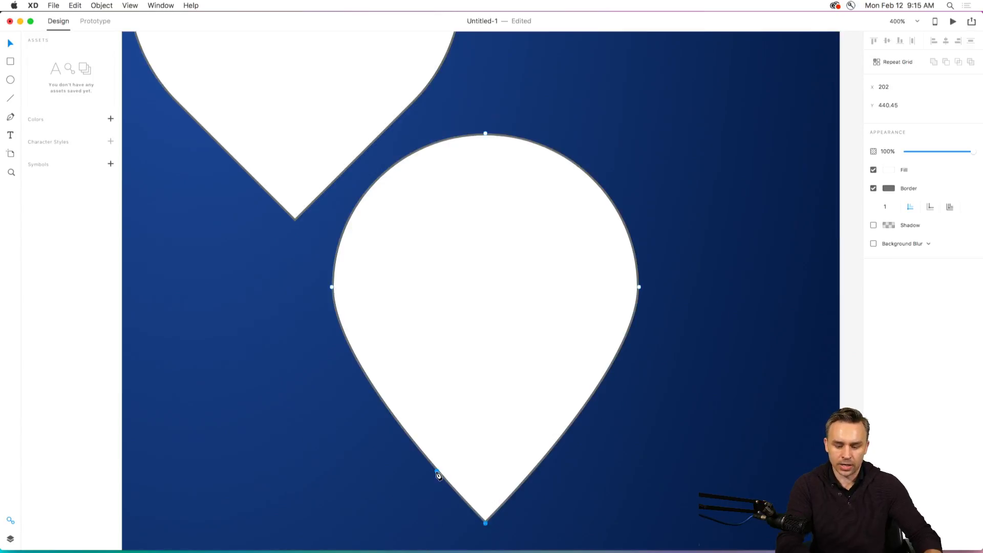
pyautogui.press('super+minus')
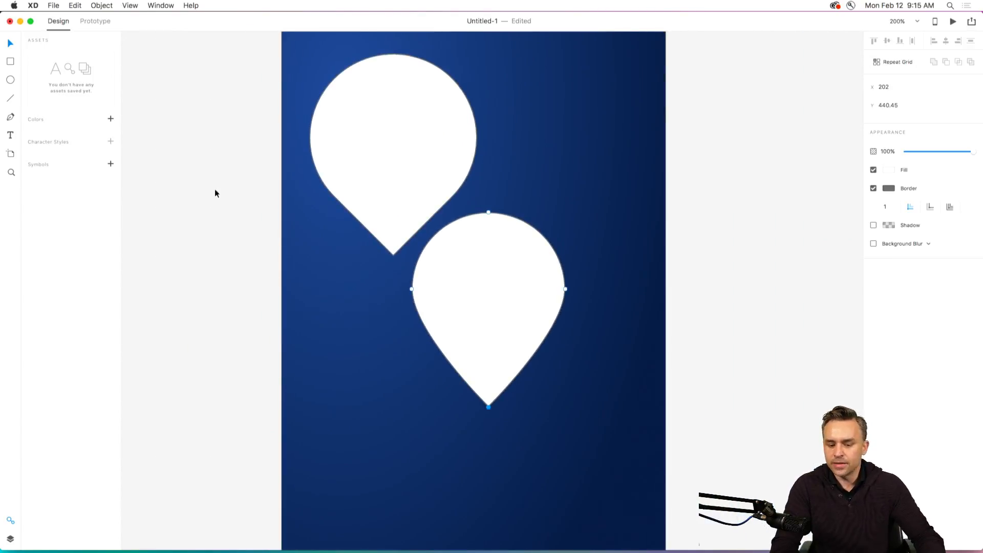
pyautogui.click(218, 177)
# Arrange the two pins side by side with aligned tops, placing the one made from the circle at X 200, Y 119.
pyautogui.scroll(3, 213, 200)
pyautogui.click(471, 339)
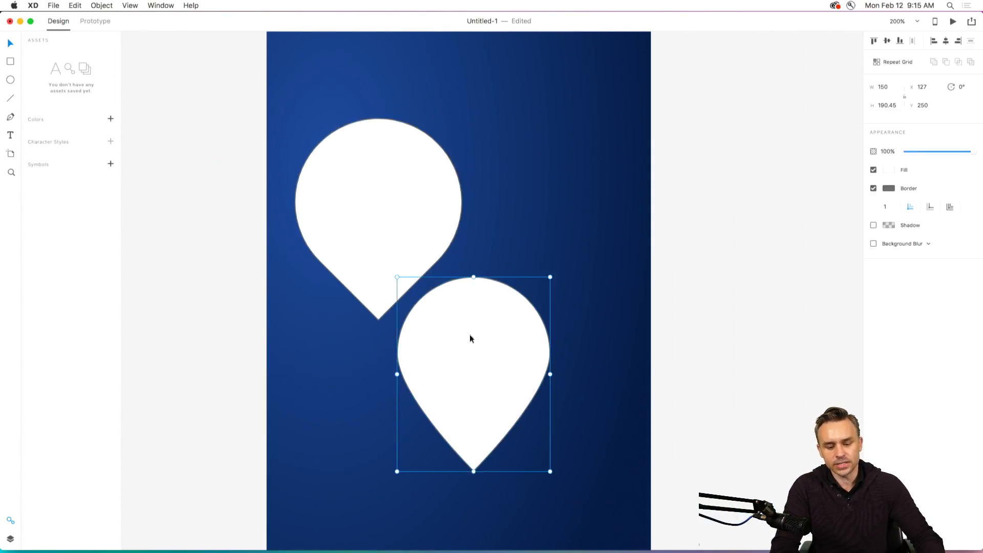
pyautogui.moveTo(465, 357); pyautogui.dragTo(565, 221)
pyautogui.moveTo(334, 213); pyautogui.dragTo(325, 224)
pyautogui.click(543, 244)
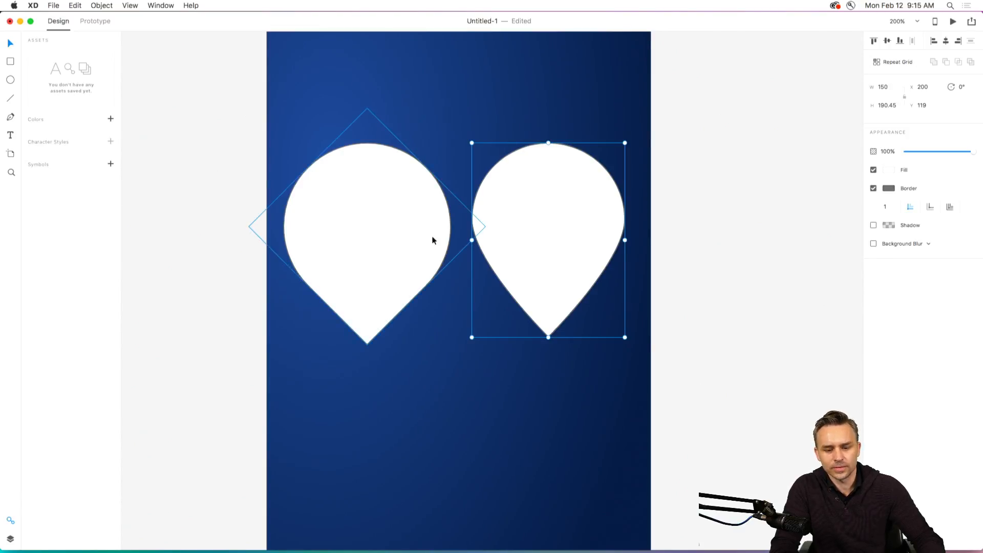
pyautogui.click(344, 228)
pyautogui.click(237, 142)
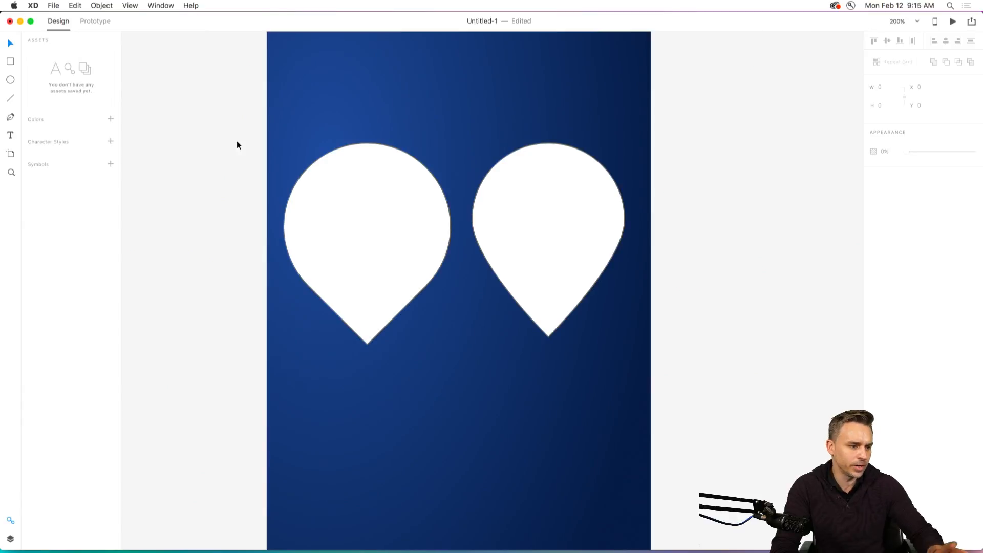
# Delete the pin made from the square and center the remaining pin on the artboard at X 113, Y 123.
pyautogui.click(336, 204)
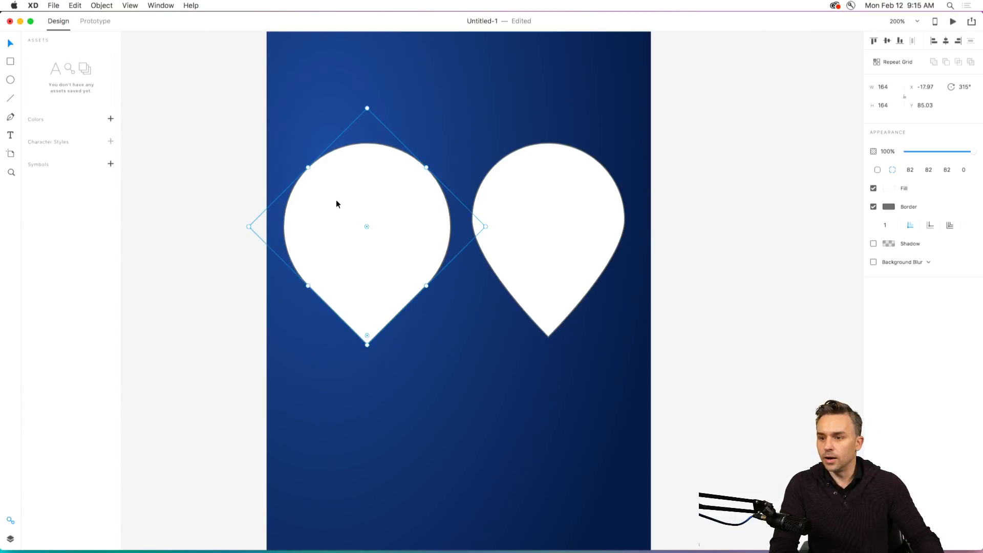
pyautogui.click(592, 208)
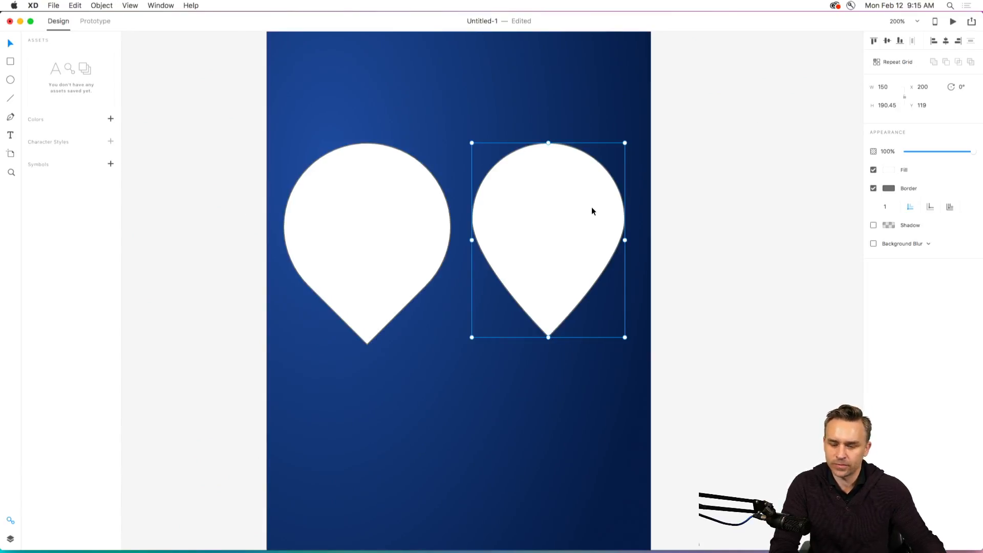
pyautogui.click(362, 226)
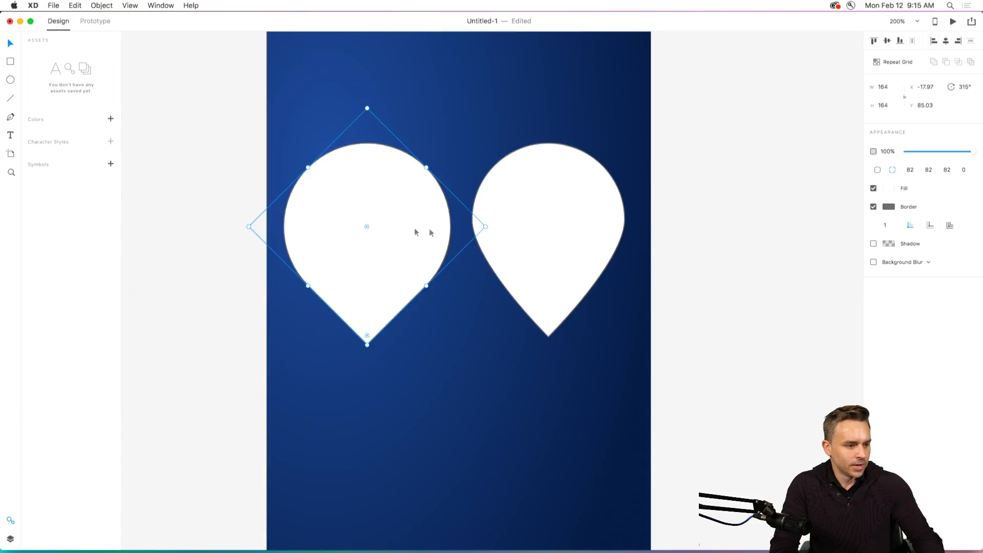
pyautogui.press('BackSpace')
pyautogui.moveTo(519, 224); pyautogui.dragTo(431, 230)
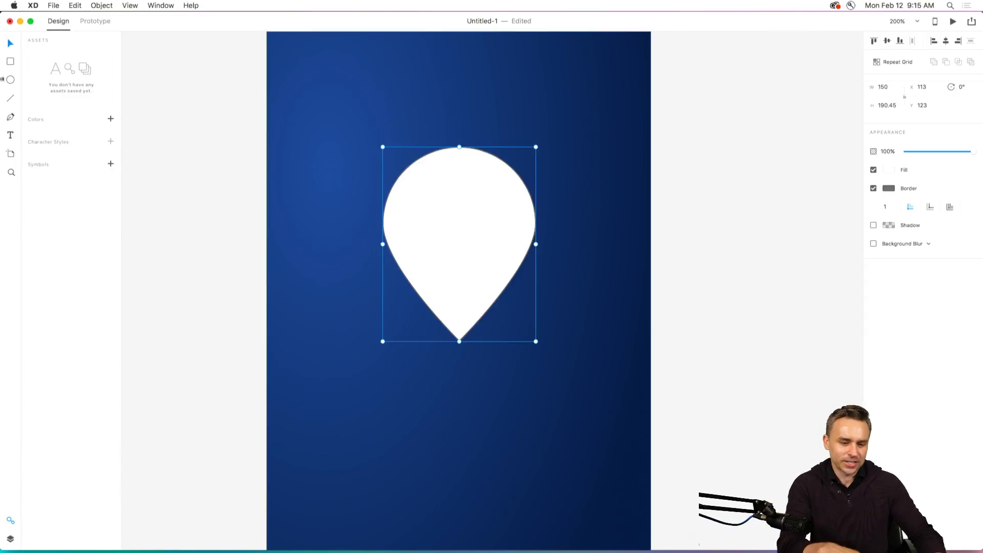
# Draw a 68 × 68 circle inside the pin's head and fill it with dark red.
pyautogui.click(10, 80)
pyautogui.moveTo(444, 207); pyautogui.dragTo(489, 252)
pyautogui.click(889, 170)
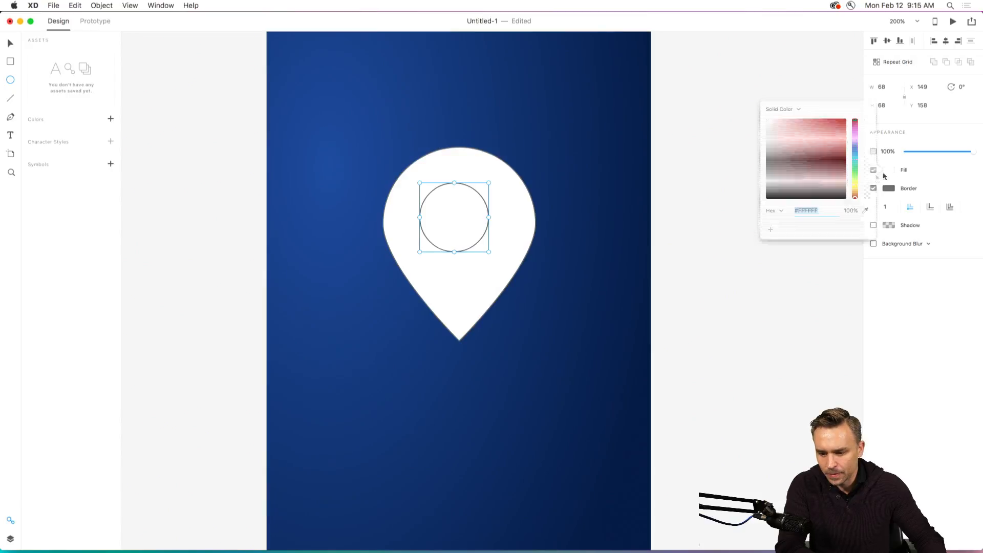
pyautogui.moveTo(819, 169); pyautogui.dragTo(817, 150)
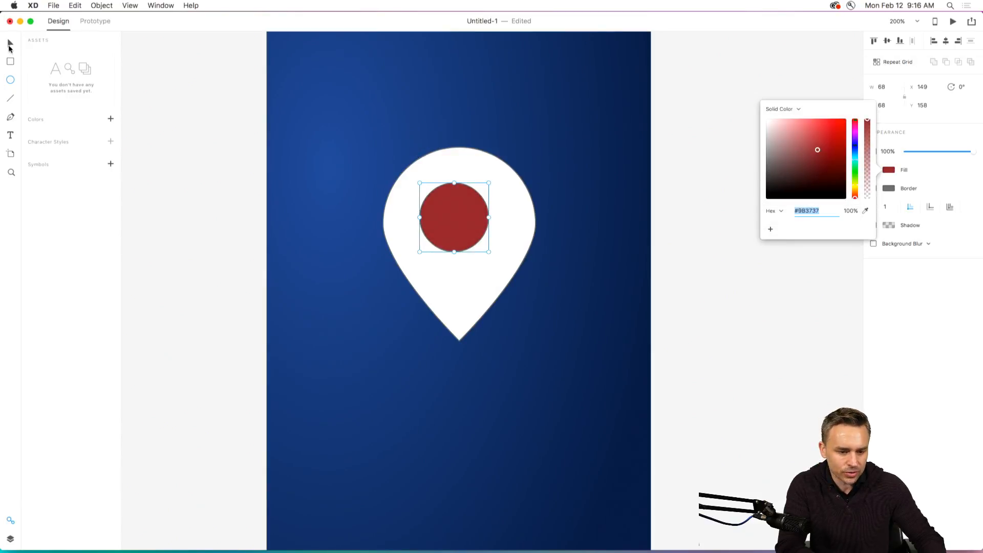
# Center the red circle horizontally in the pin at X 154, Y 172 and subtract it from the pin shape.
pyautogui.click(9, 45)
pyautogui.moveTo(442, 211)
pyautogui.mouseDown()
pyautogui.moveTo(448, 235)
pyautogui.moveTo(447, 226)
pyautogui.mouseUp()
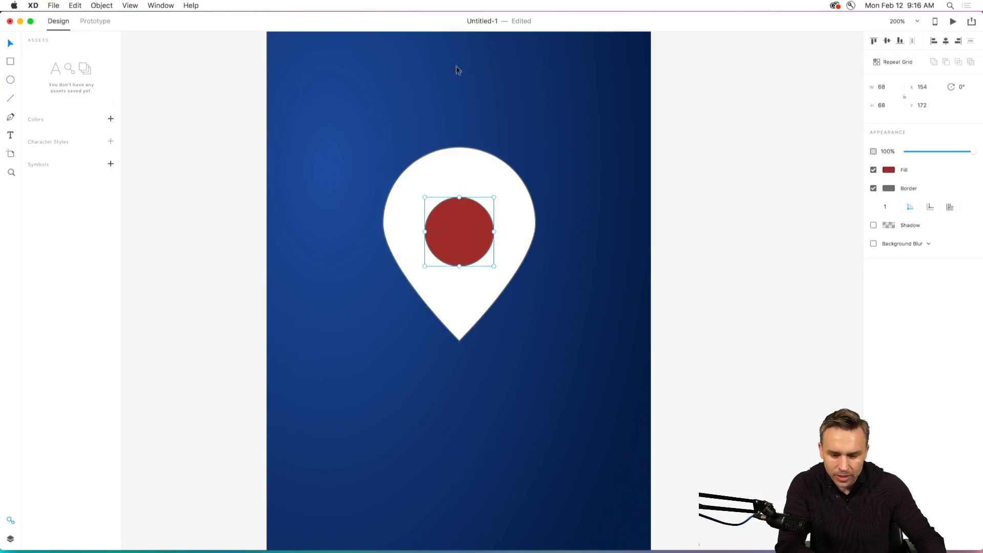
pyautogui.moveTo(435, 110); pyautogui.dragTo(481, 249)
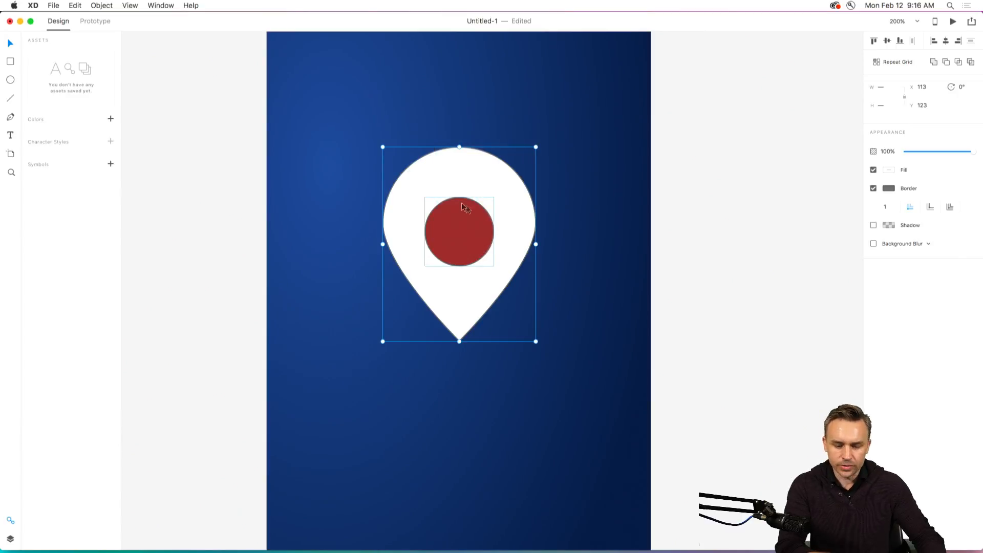
pyautogui.press('alt')
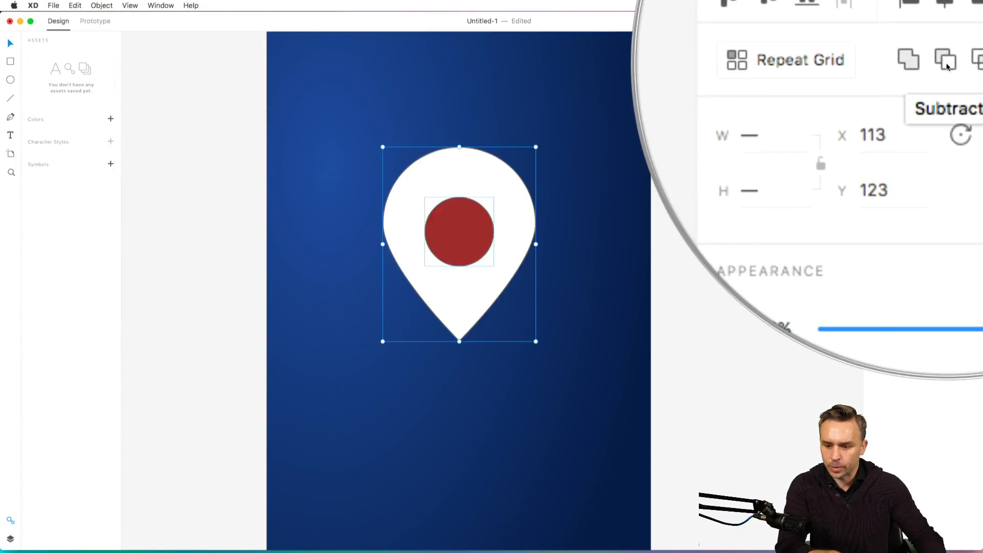
pyautogui.click(945, 61)
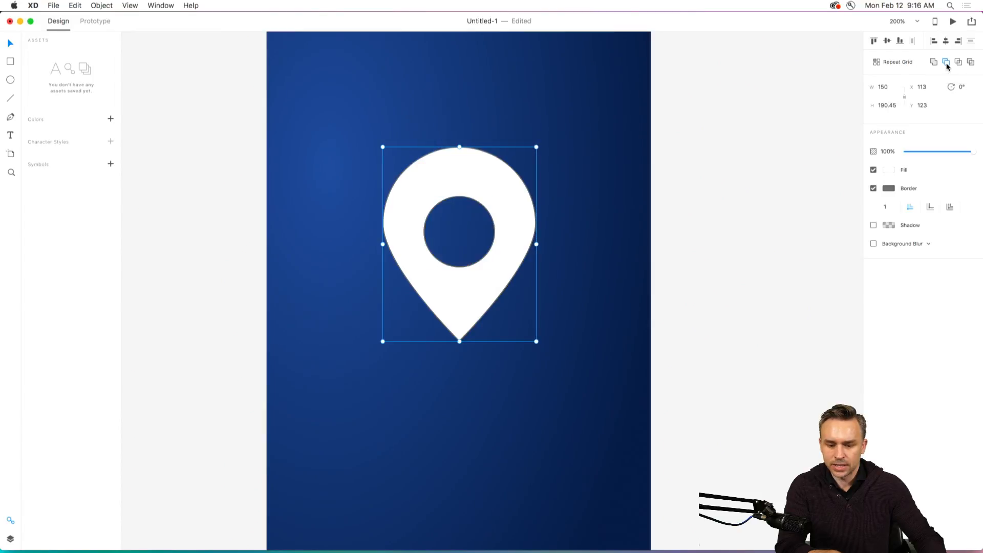
# Move the pin to X 110, Y 118 and shift its circular hole up to X 151, Y 154.
pyautogui.moveTo(439, 207); pyautogui.dragTo(446, 180)
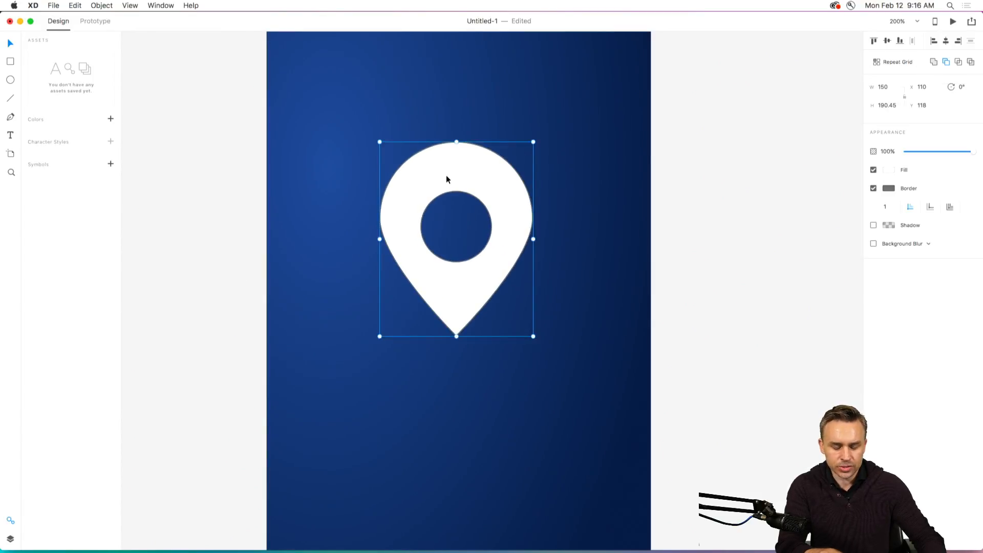
pyautogui.press('super+plus')
pyautogui.press('super+plus')
pyautogui.press('space')
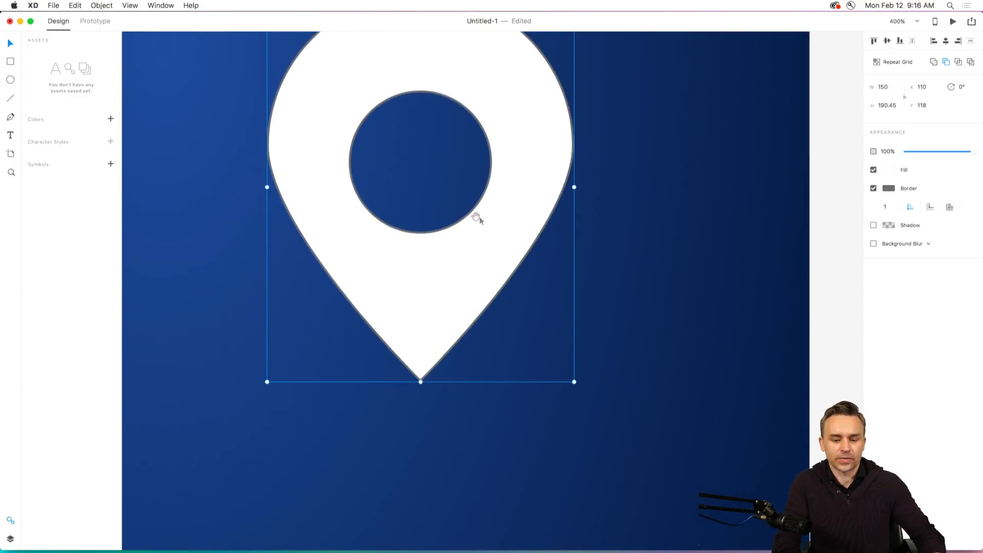
pyautogui.moveTo(414, 224); pyautogui.dragTo(436, 346)
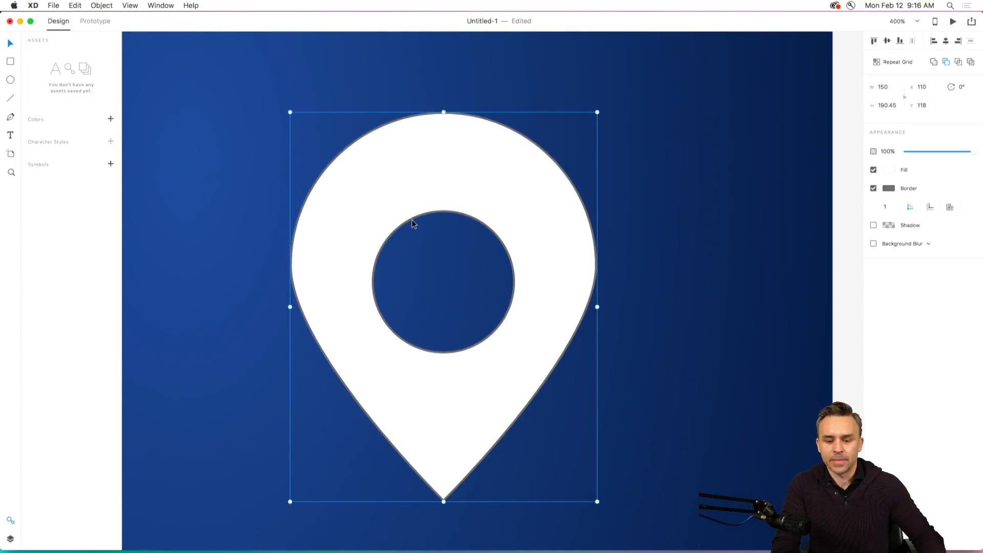
pyautogui.doubleClick(413, 218)
pyautogui.moveTo(411, 217); pyautogui.dragTo(412, 191)
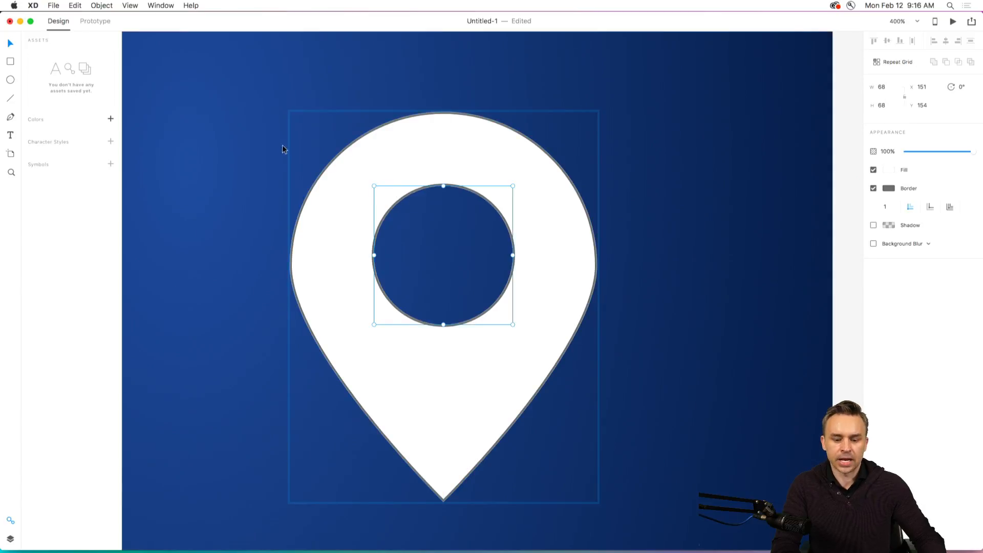
# Nudge the pin's circular hole down to Y 155 and leave the shape's editing mode.
pyautogui.press('Down')
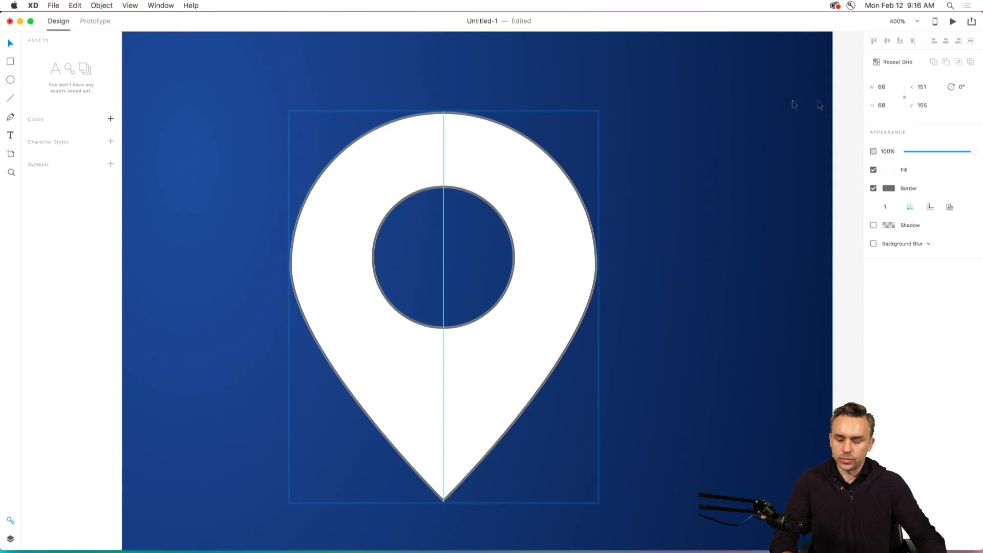
pyautogui.click(820, 107)
pyautogui.moveTo(376, 76); pyautogui.dragTo(456, 194)
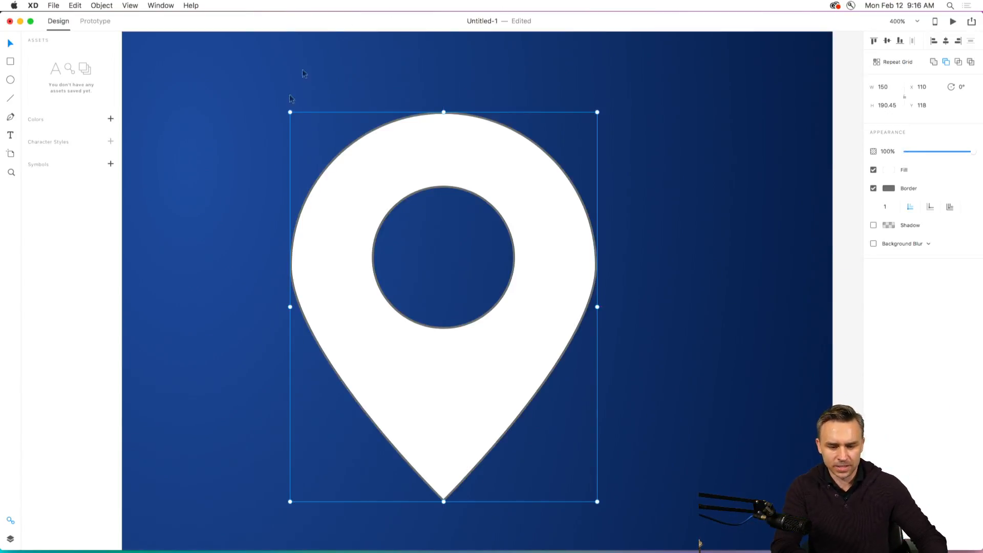
pyautogui.press('Escape')
pyautogui.press('super+0')
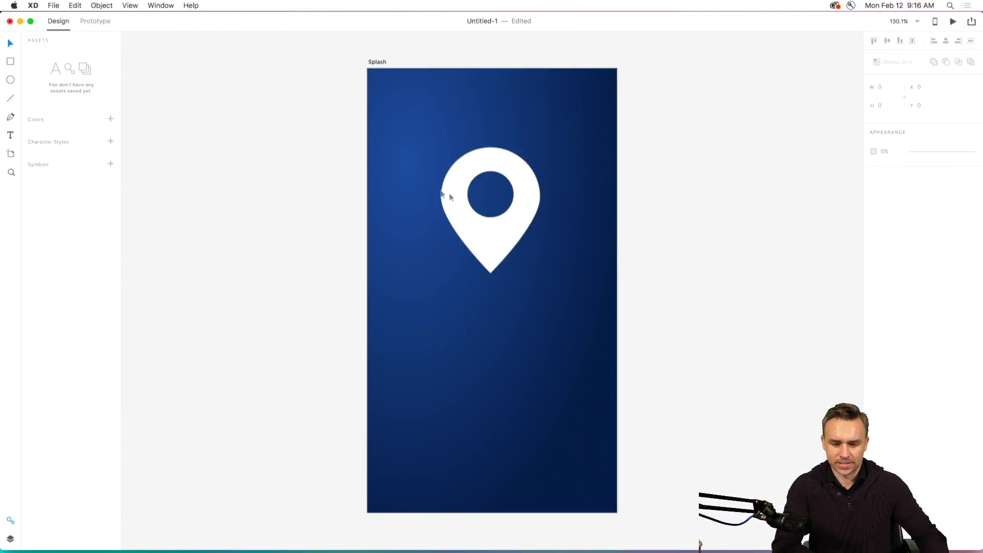
# Move the pin down the artboard to X 110, Y 170 and remove its border.
pyautogui.click(466, 207)
pyautogui.moveTo(467, 238); pyautogui.dragTo(471, 277)
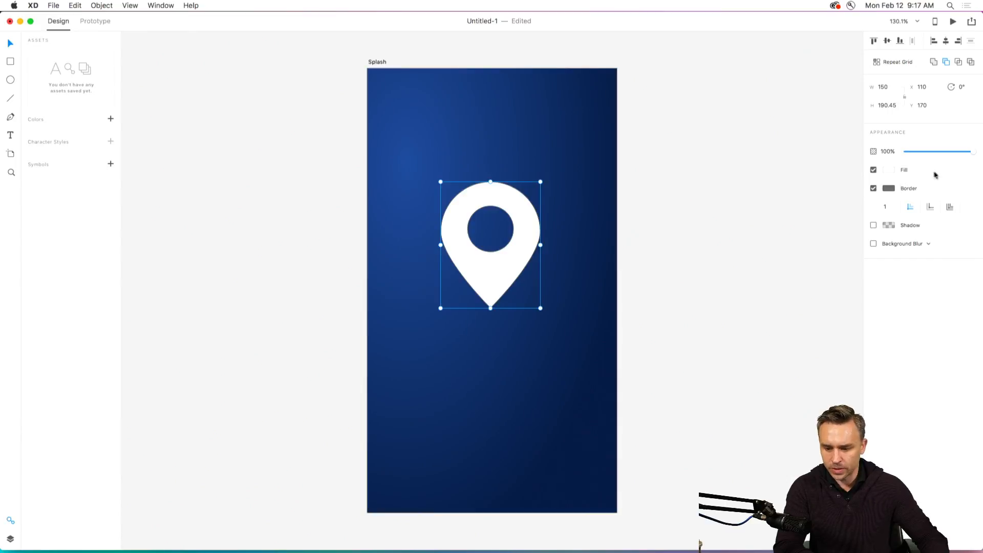
pyautogui.click(873, 188)
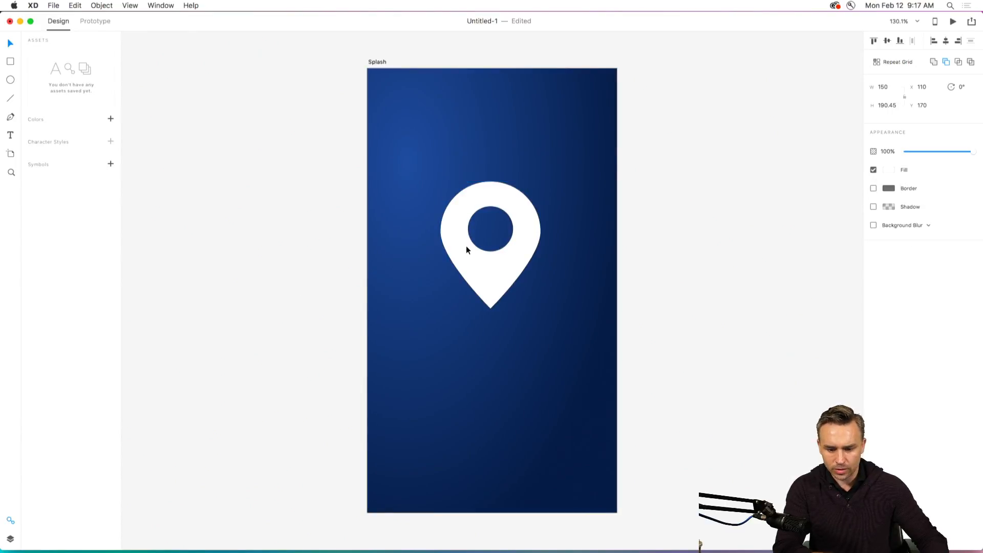
pyautogui.click(373, 368)
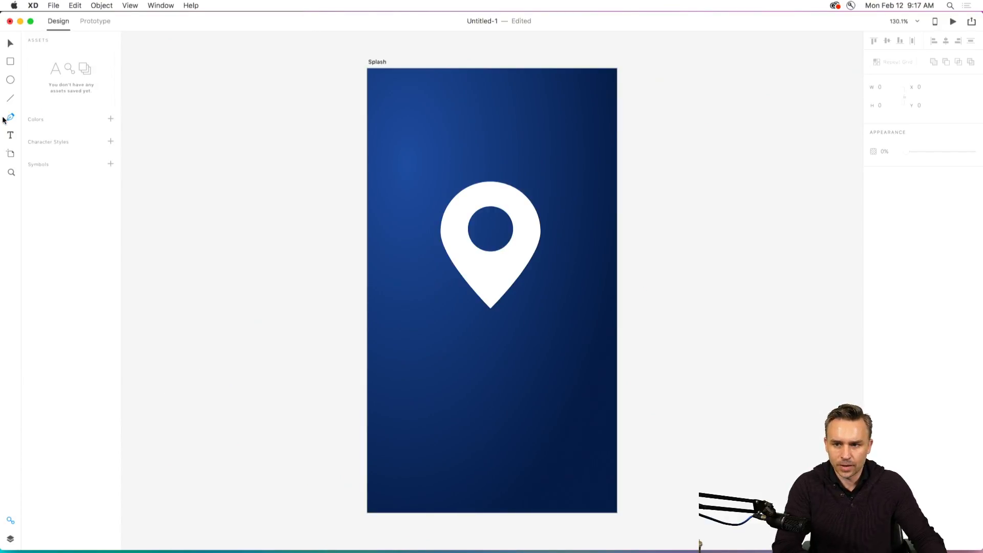
# Draw a winding Pen path from the artboard's lower-left corner through three curves to just below the pin's tip.
pyautogui.click(367, 510)
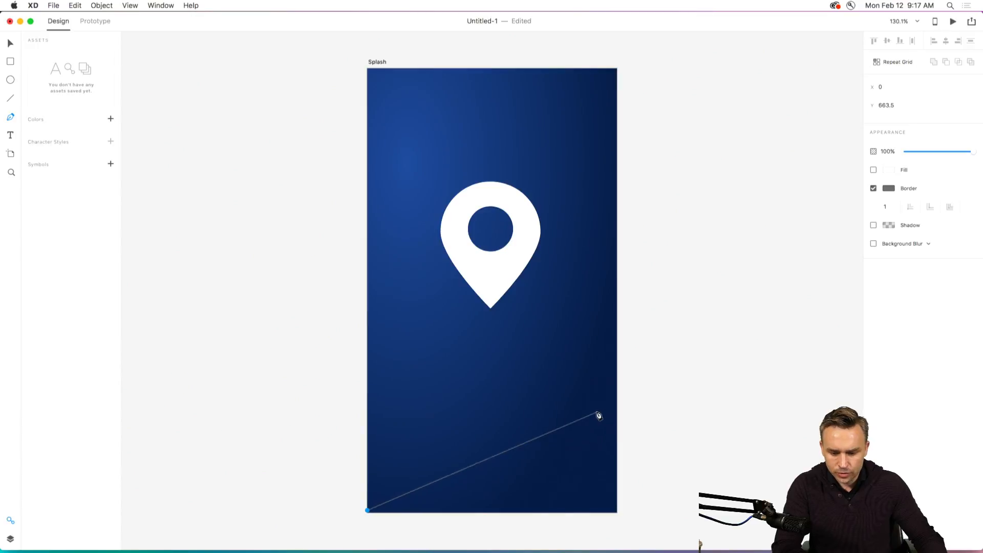
pyautogui.moveTo(602, 410); pyautogui.dragTo(559, 367)
pyautogui.moveTo(413, 375); pyautogui.dragTo(410, 356)
pyautogui.moveTo(560, 337); pyautogui.dragTo(545, 320)
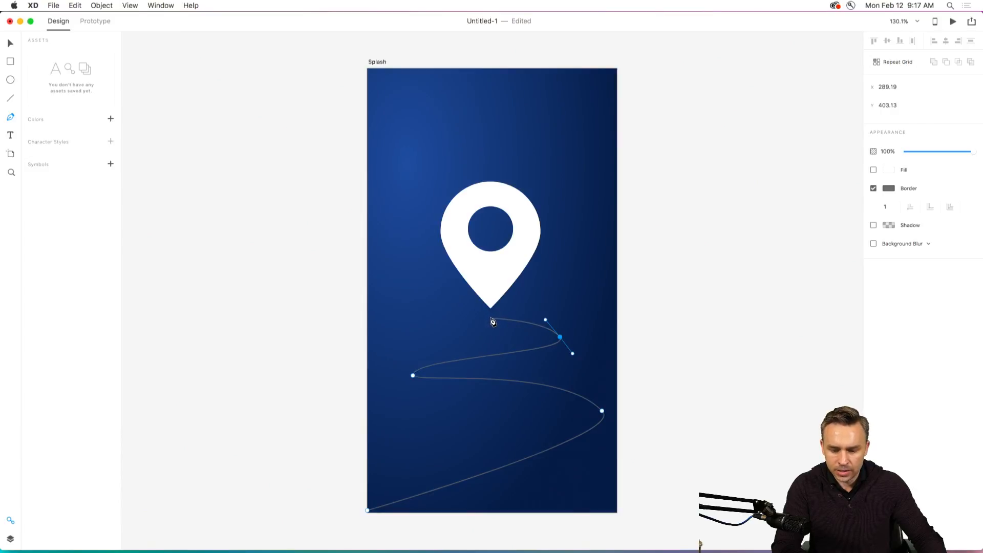
pyautogui.click(491, 319)
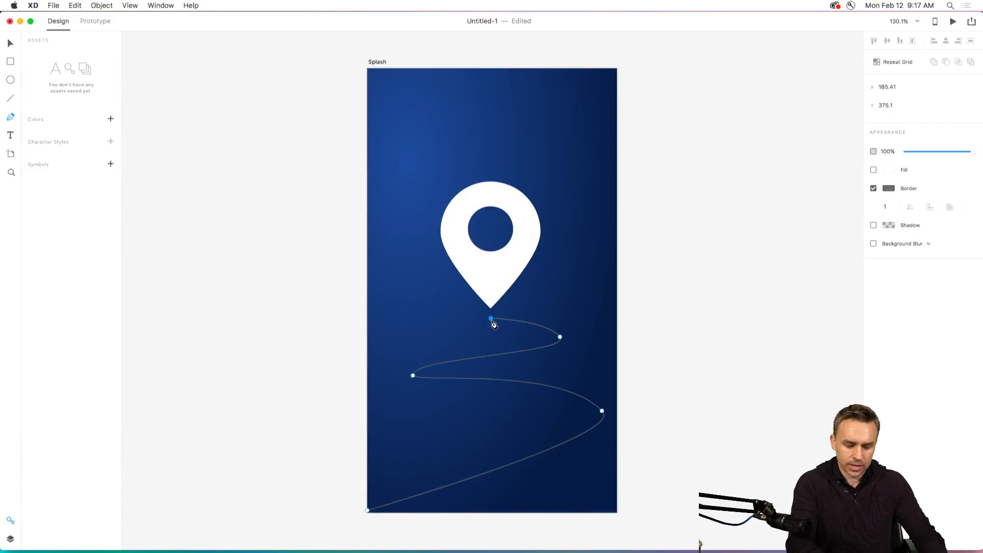
pyautogui.press('Escape')
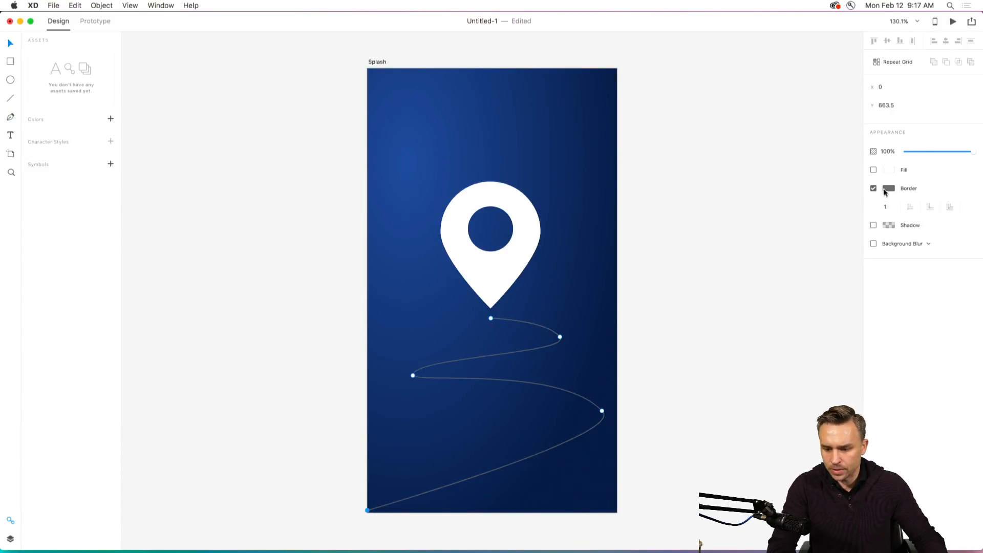
# Set the winding path's border to white #FFFFFF with a width of 2.
pyautogui.click(886, 189)
pyautogui.moveTo(789, 172); pyautogui.dragTo(717, 112)
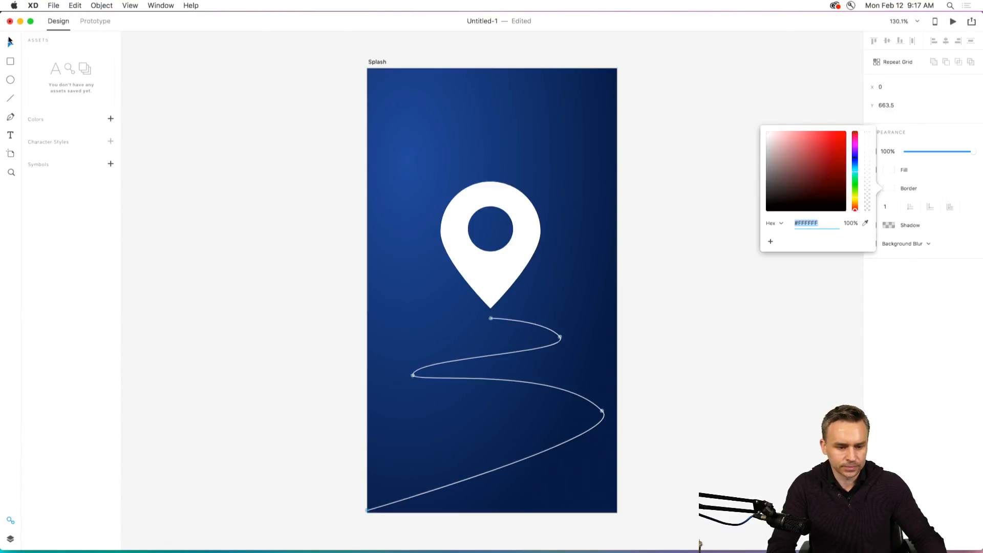
pyautogui.click(9, 41)
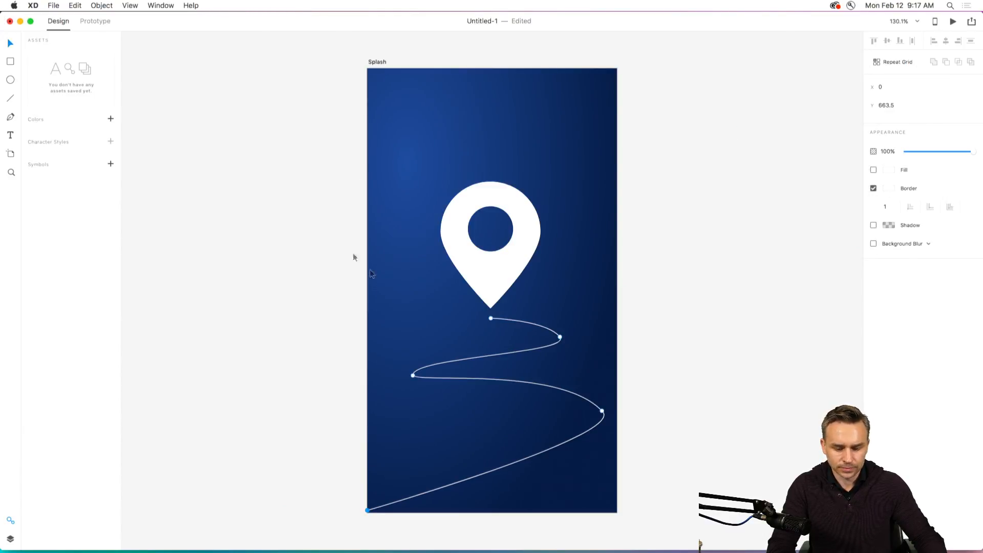
pyautogui.click(891, 189)
pyautogui.click(934, 187)
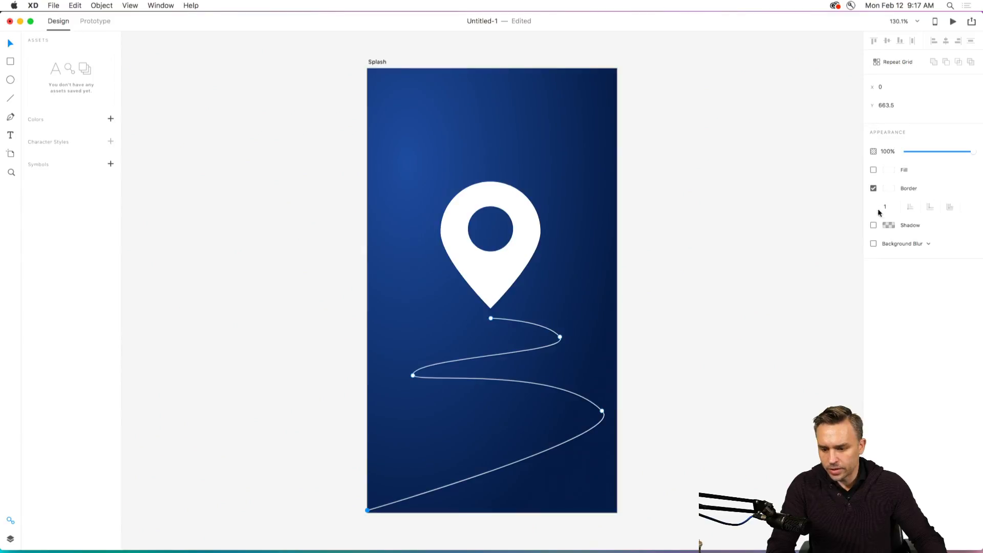
pyautogui.click(886, 207)
pyautogui.write('2')
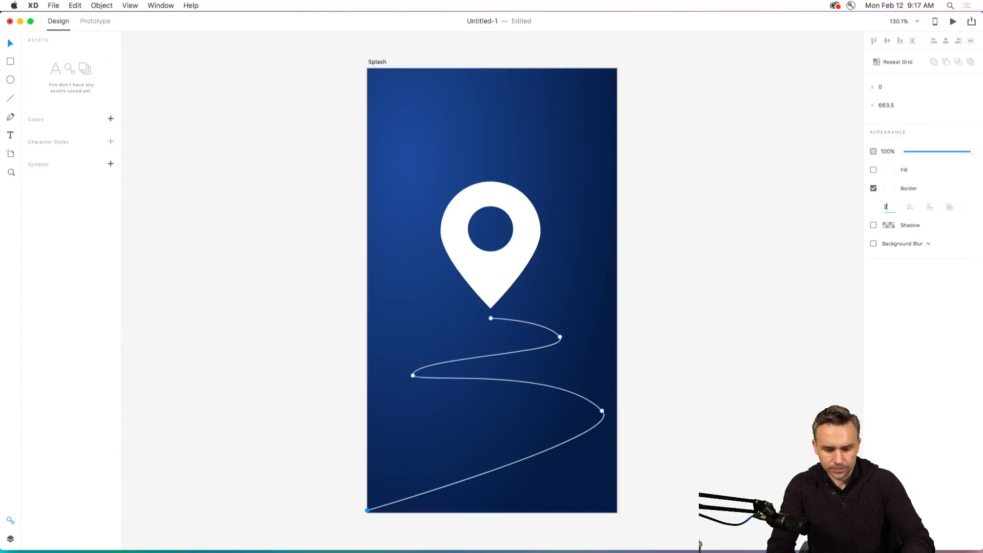
pyautogui.press('Return')
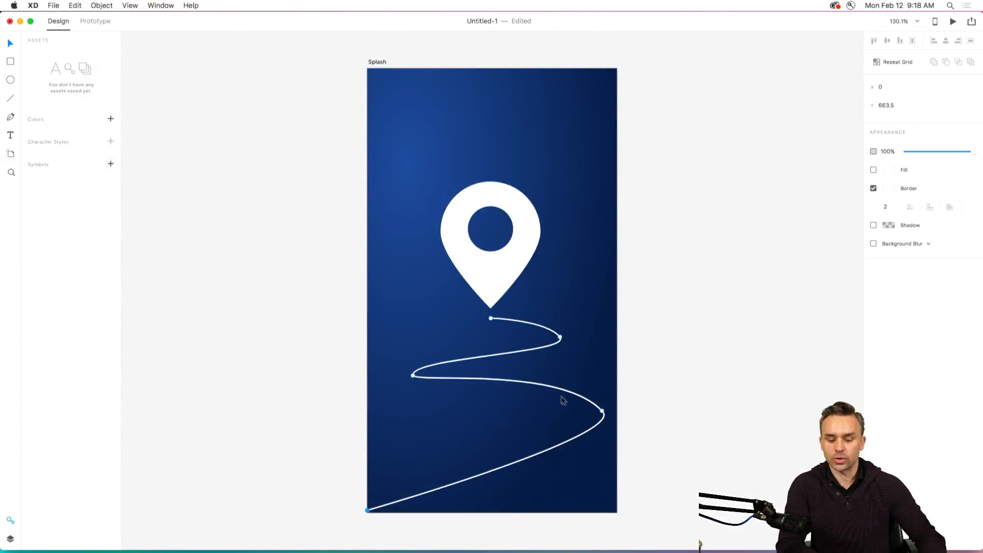
# Move the anchor of the winding path's lower-right curve to X 335.17, Y 541.35 and adjust its handle.
pyautogui.moveTo(563, 406); pyautogui.dragTo(638, 440)
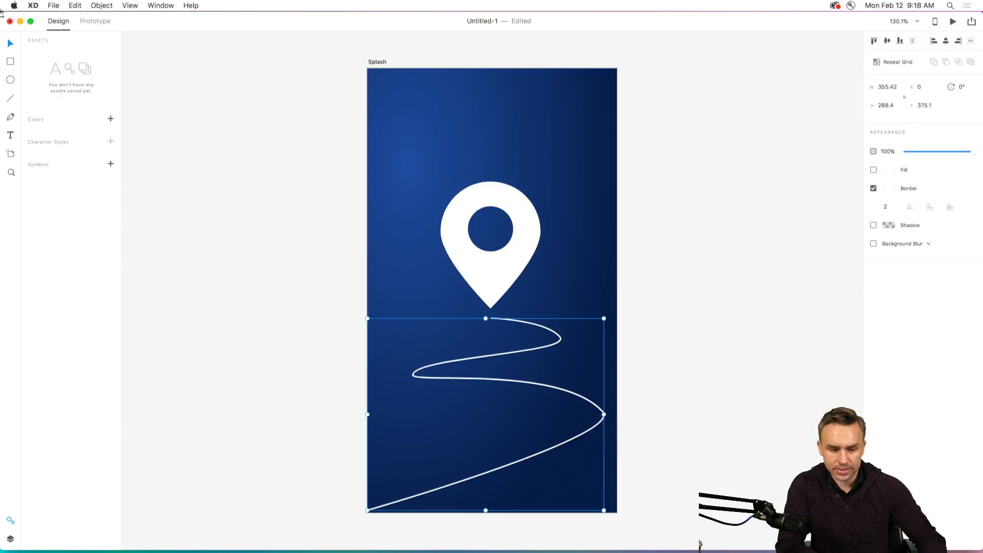
pyautogui.click(128, 215)
pyautogui.click(584, 399)
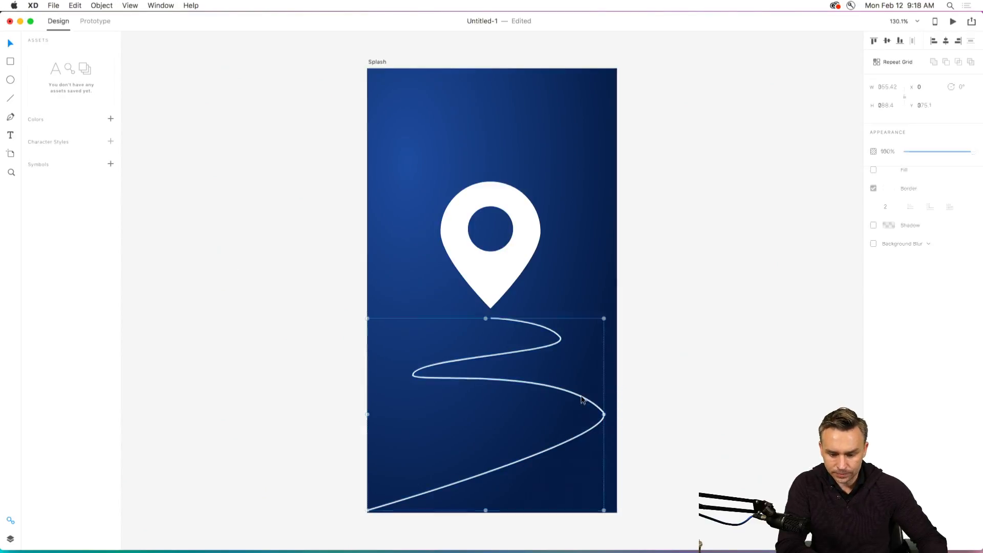
pyautogui.doubleClick(602, 415)
pyautogui.moveTo(602, 412); pyautogui.dragTo(590, 430)
pyautogui.moveTo(548, 386); pyautogui.dragTo(579, 376)
# Convert the lower-right anchor to a corner and back to smooth, and rotate its handles to nearly vertical.
pyautogui.doubleClick(591, 429)
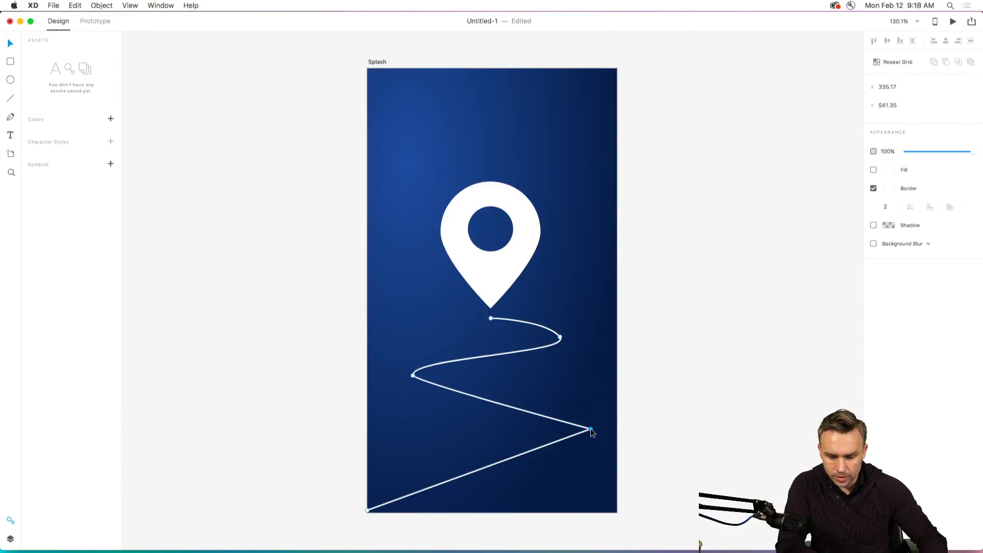
pyautogui.doubleClick(591, 429)
pyautogui.moveTo(602, 397); pyautogui.dragTo(588, 391)
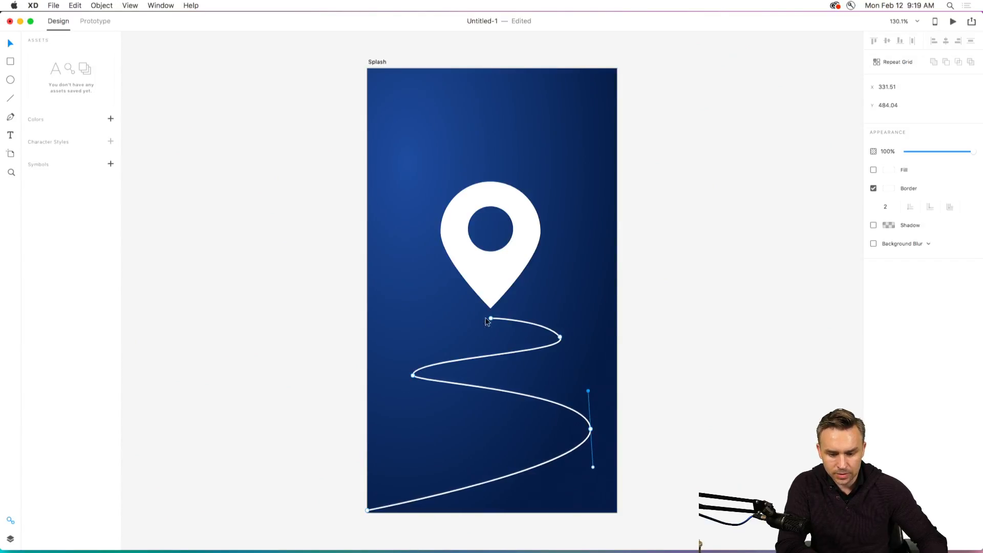
pyautogui.click(259, 243)
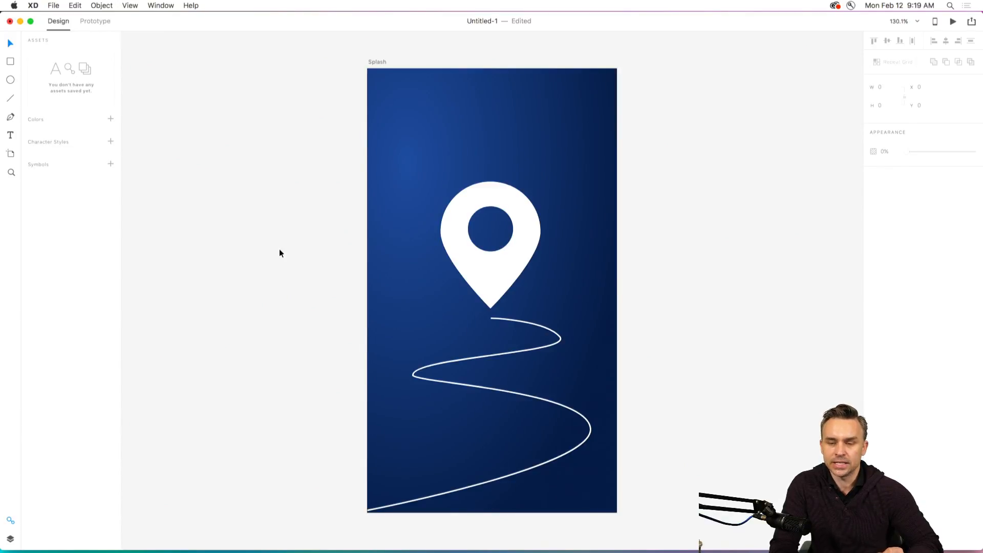
# Stretch the winding path upward to a height of 303.05 at Y 360.45 so it meets the pin's tip.
pyautogui.click(462, 256)
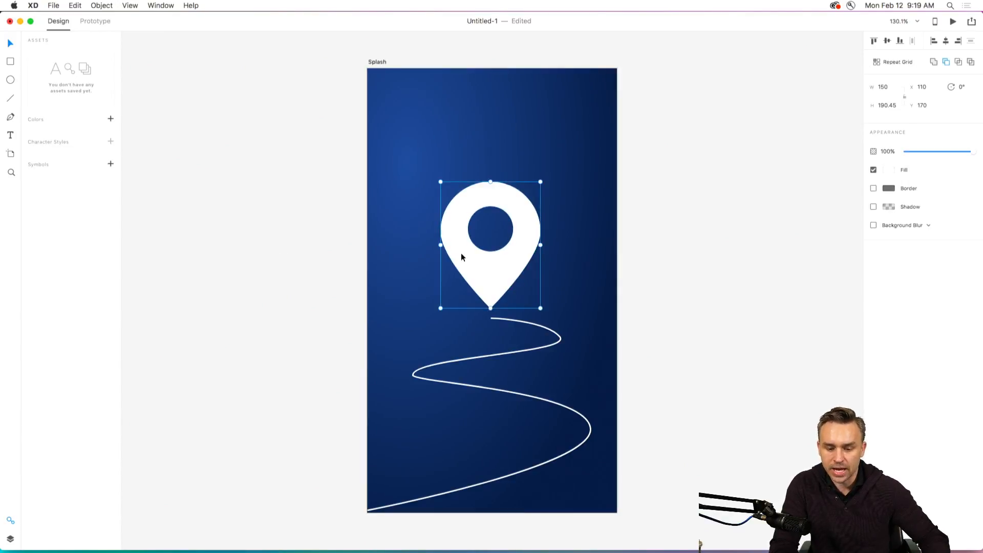
pyautogui.click(334, 219)
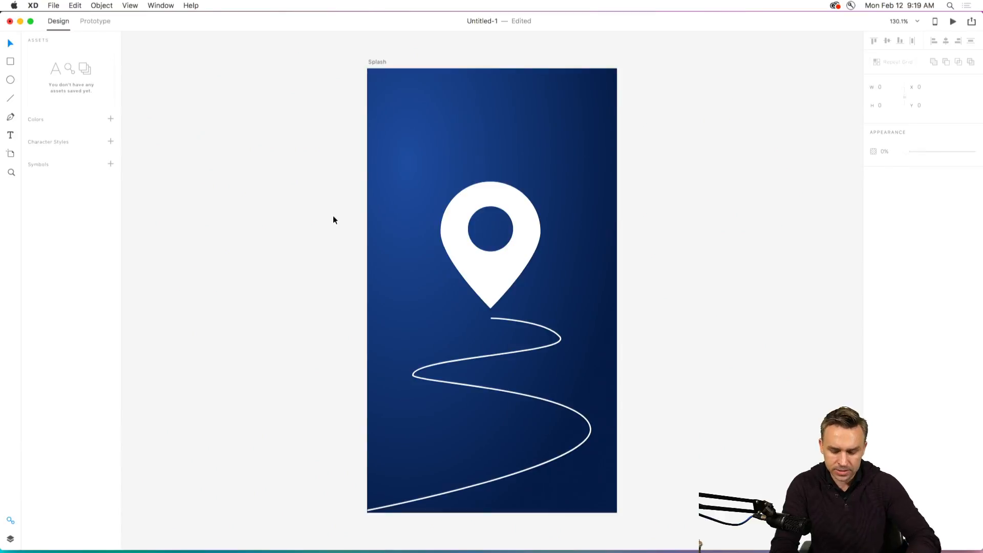
pyautogui.press('super+equal')
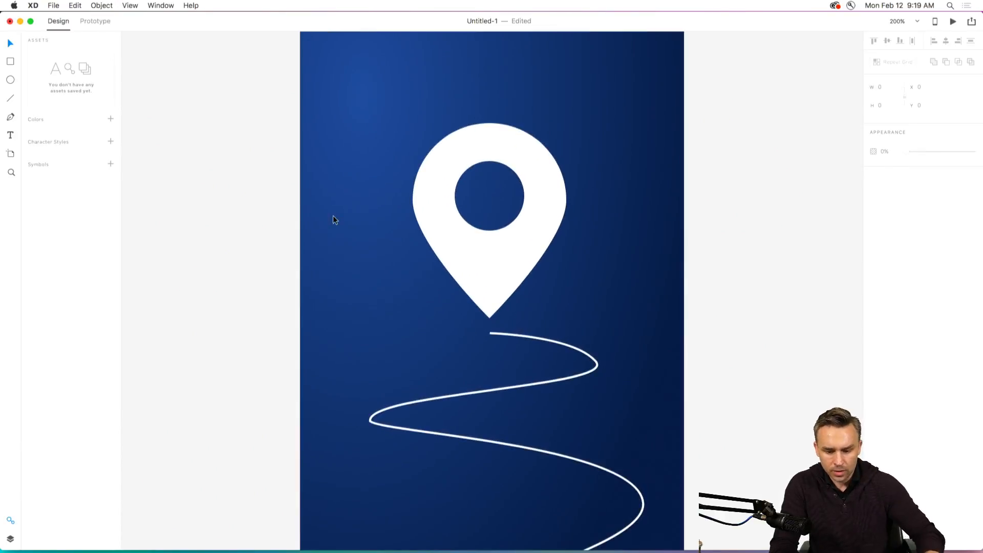
pyautogui.moveTo(333, 219); pyautogui.dragTo(303, 158)
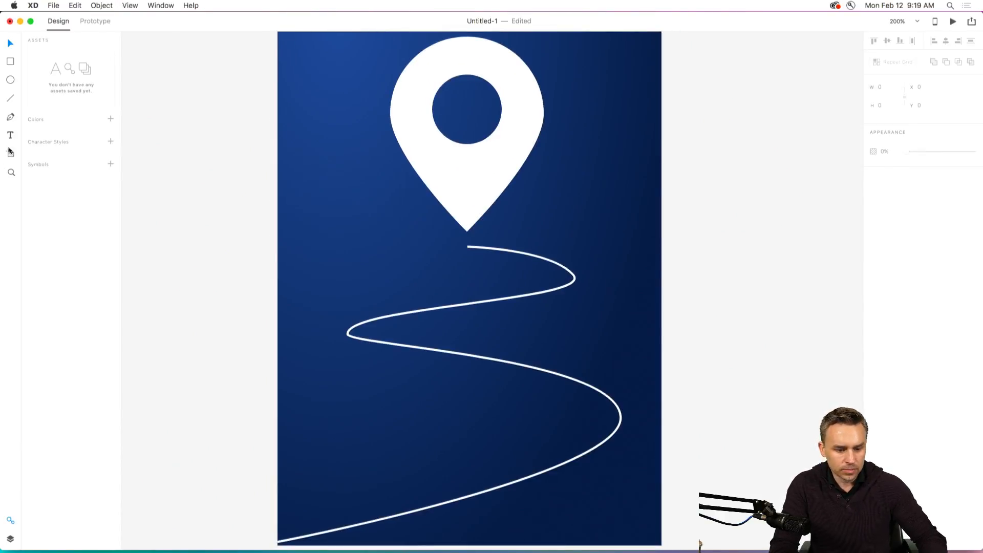
pyautogui.click(475, 250)
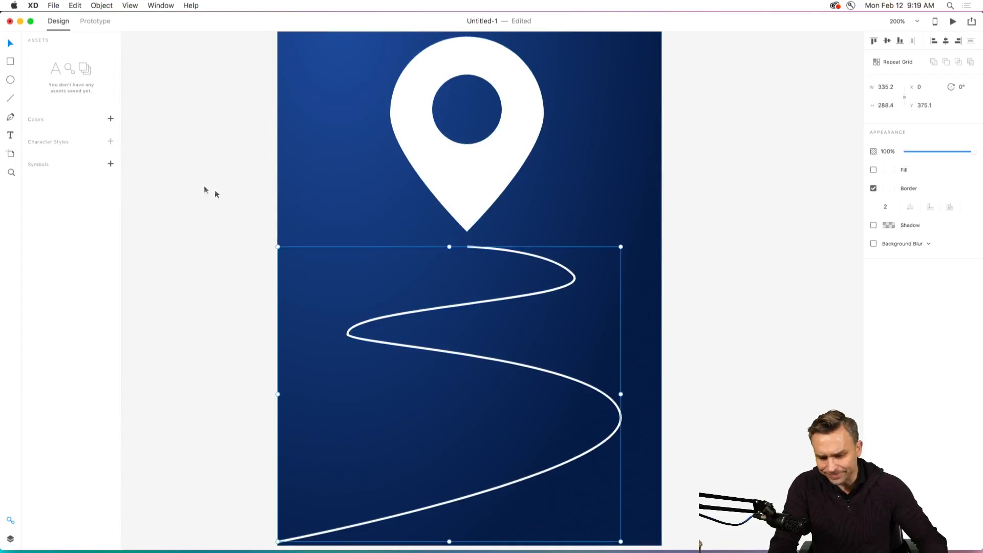
pyautogui.moveTo(449, 247); pyautogui.dragTo(450, 232)
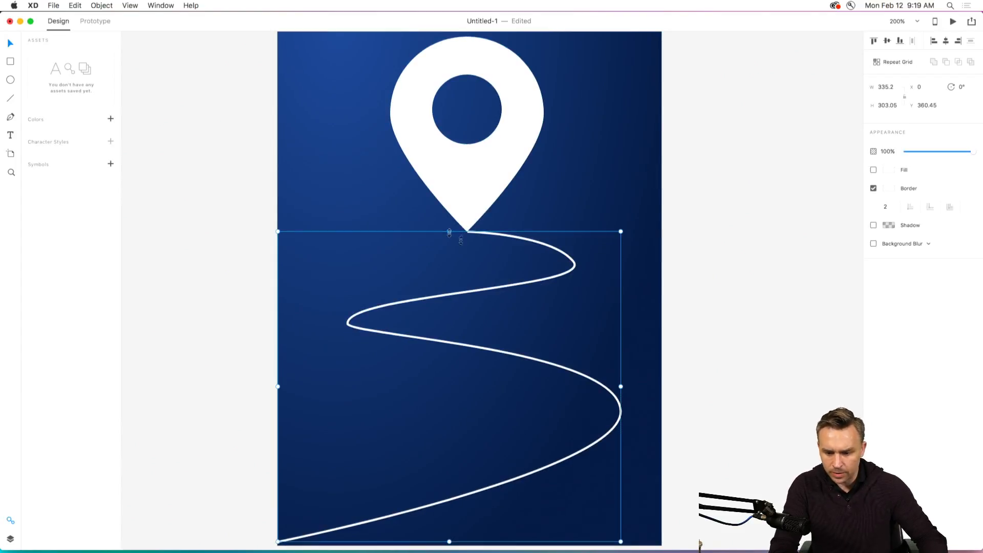
# Reduce the winding path's opacity to 16%.
pyautogui.click(920, 153)
pyautogui.moveTo(920, 155); pyautogui.dragTo(917, 155)
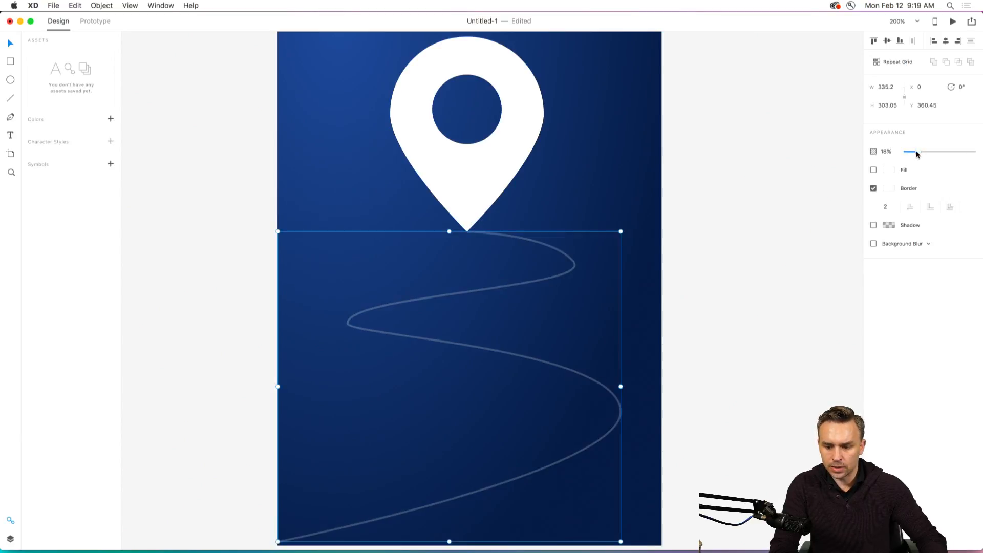
pyautogui.click(211, 172)
# Add the text "Xplore" below the pin at X 59, Y 392.
pyautogui.click(10, 136)
pyautogui.click(338, 263)
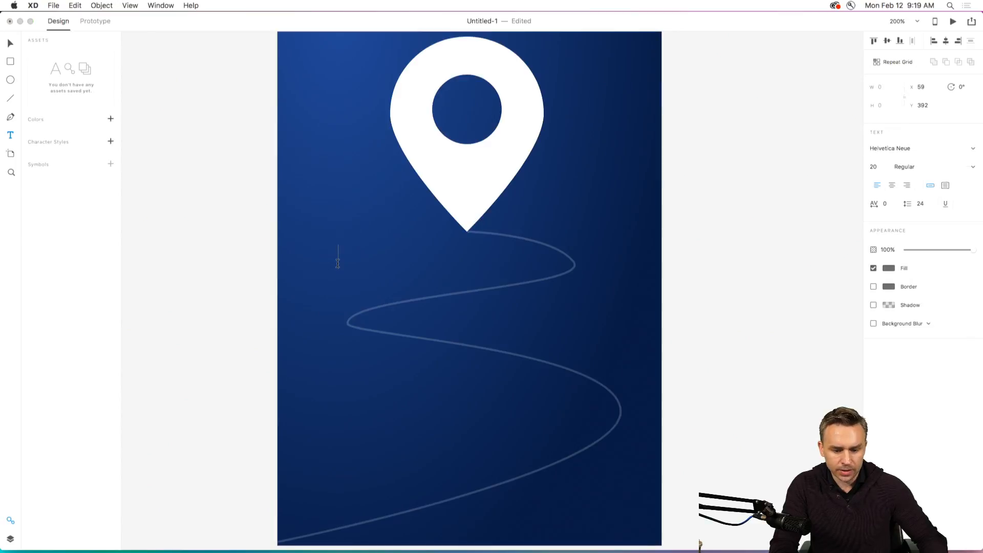
pyautogui.write('Xplort')
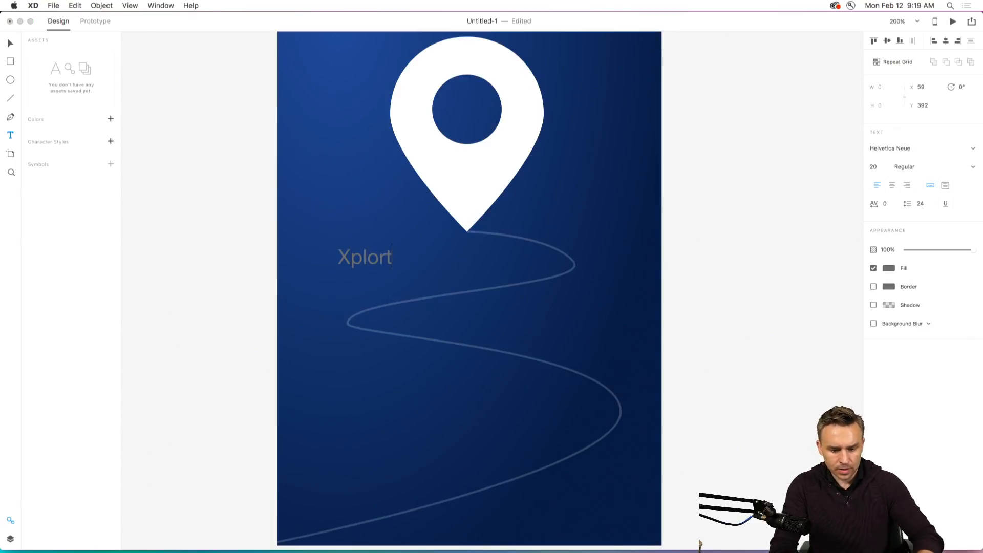
pyautogui.press('BackSpace')
pyautogui.write('e')
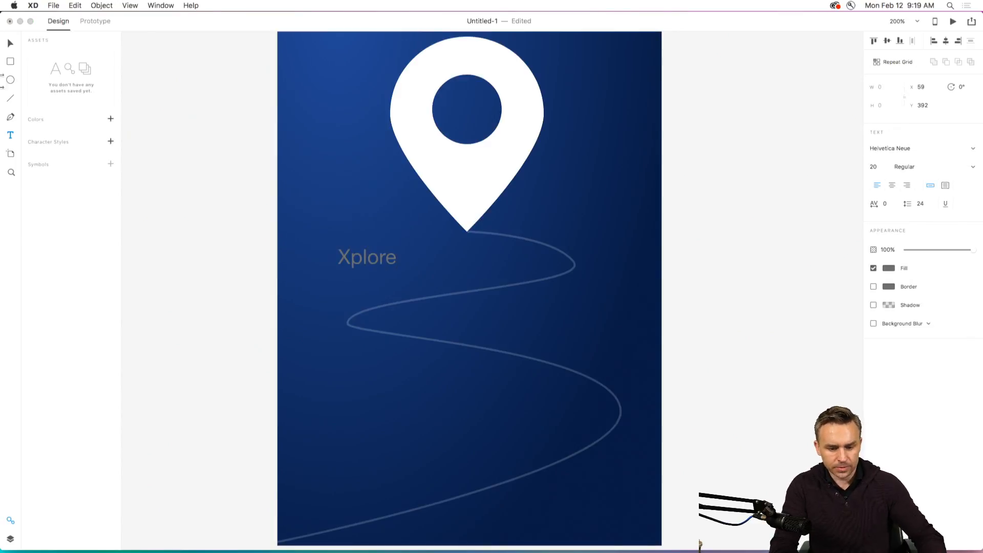
pyautogui.press('Escape')
# Enlarge the Xplore text to size 42, place it at X 128, Y 379 under the pin, and fill it with white.
pyautogui.moveTo(351, 257); pyautogui.dragTo(472, 301)
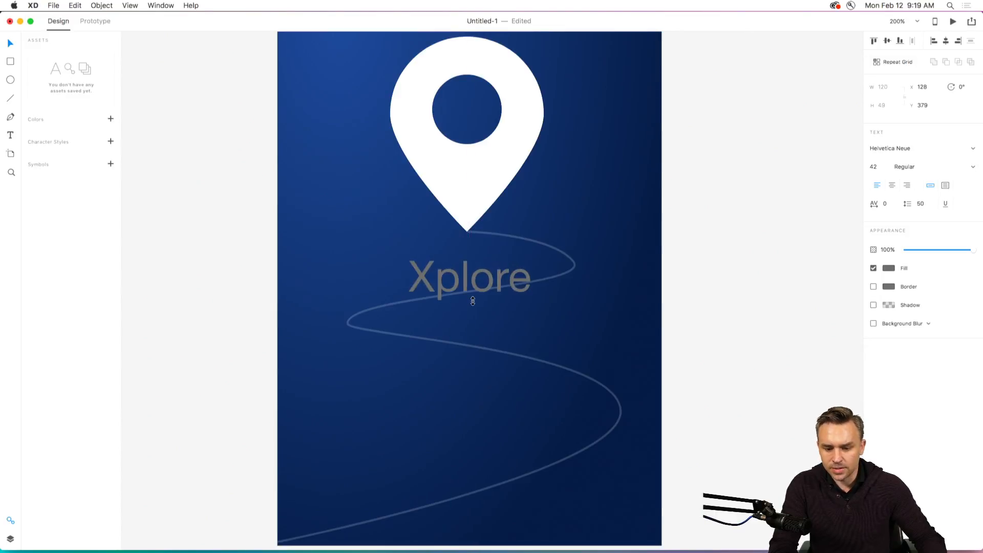
pyautogui.click(888, 267)
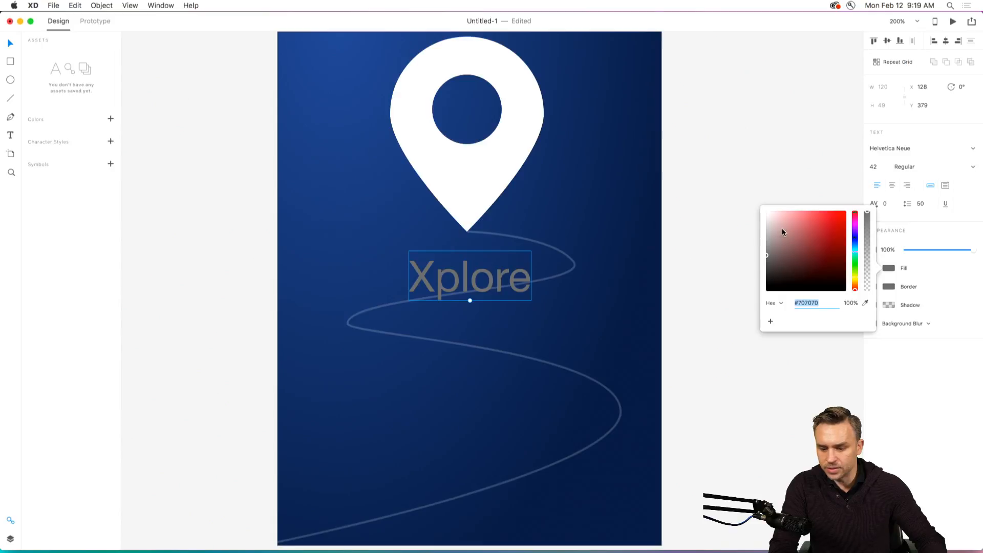
pyautogui.click(417, 281)
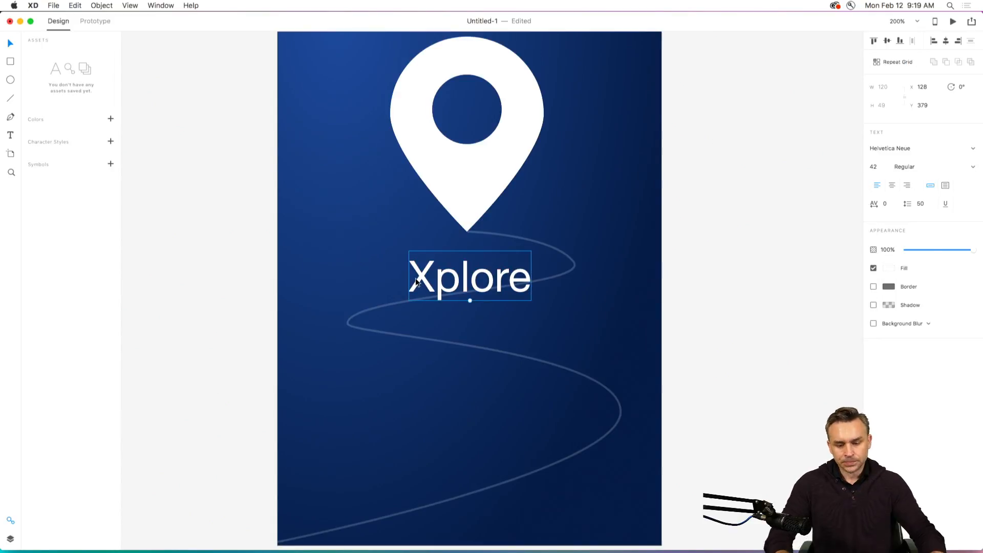
# Change the Xplore text's font to Hiragino Kaku Gothic Pro.
pyautogui.click(924, 147)
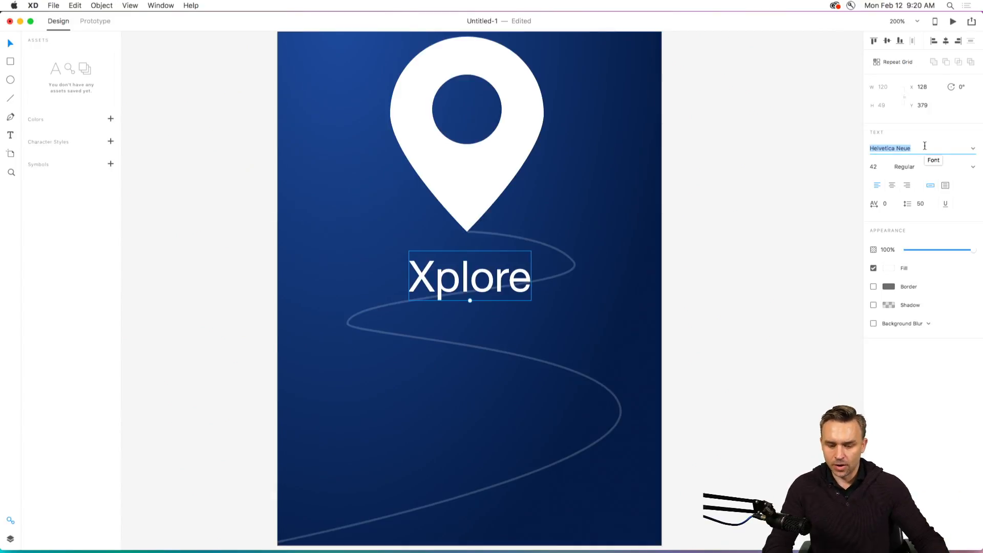
pyautogui.write('hic ProN')
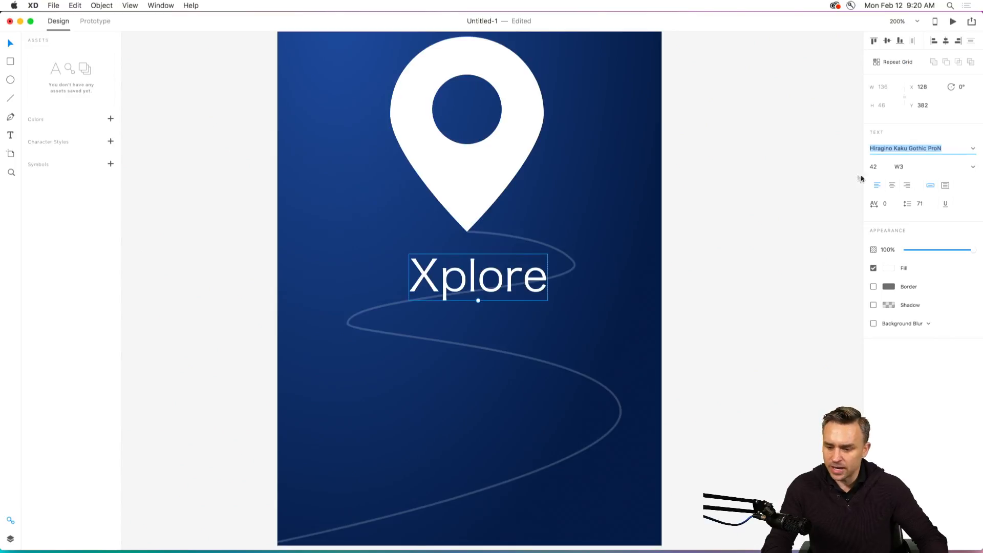
# Set the Xplore text to Hiragino Kaku Gothic Std, center-align it, enlarge it to size 49 and place it under the pin at X 88, Y 374.
pyautogui.press('Down')
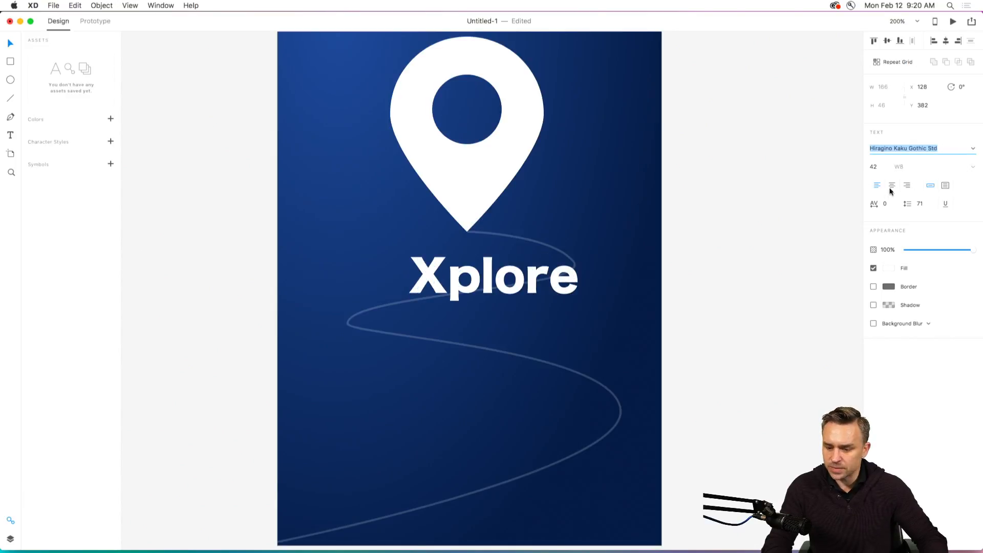
pyautogui.click(892, 187)
pyautogui.moveTo(491, 269); pyautogui.dragTo(444, 269)
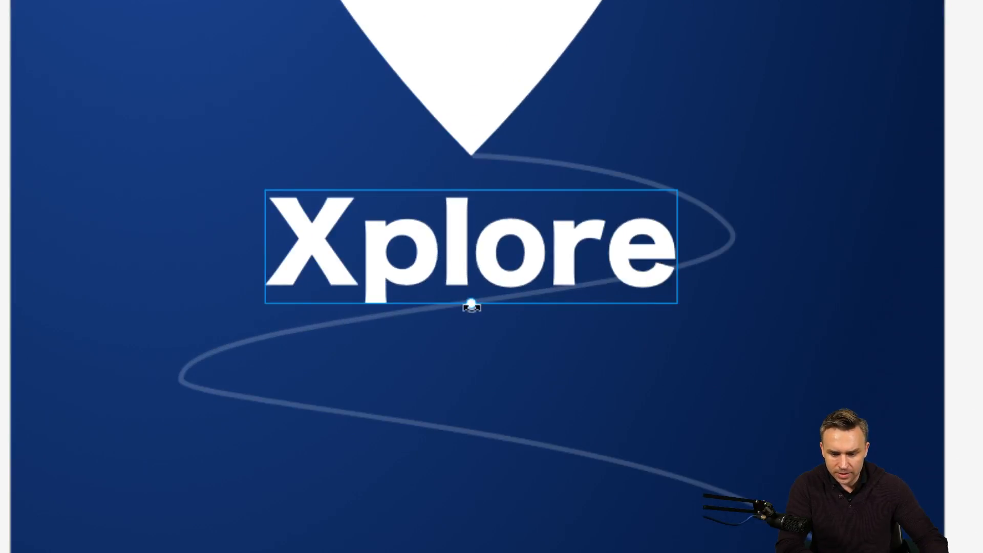
pyautogui.moveTo(471, 306)
pyautogui.mouseDown()
pyautogui.moveTo(472, 354)
pyautogui.moveTo(470, 292)
pyautogui.moveTo(476, 377)
pyautogui.moveTo(474, 289)
pyautogui.moveTo(471, 323)
pyautogui.mouseUp()
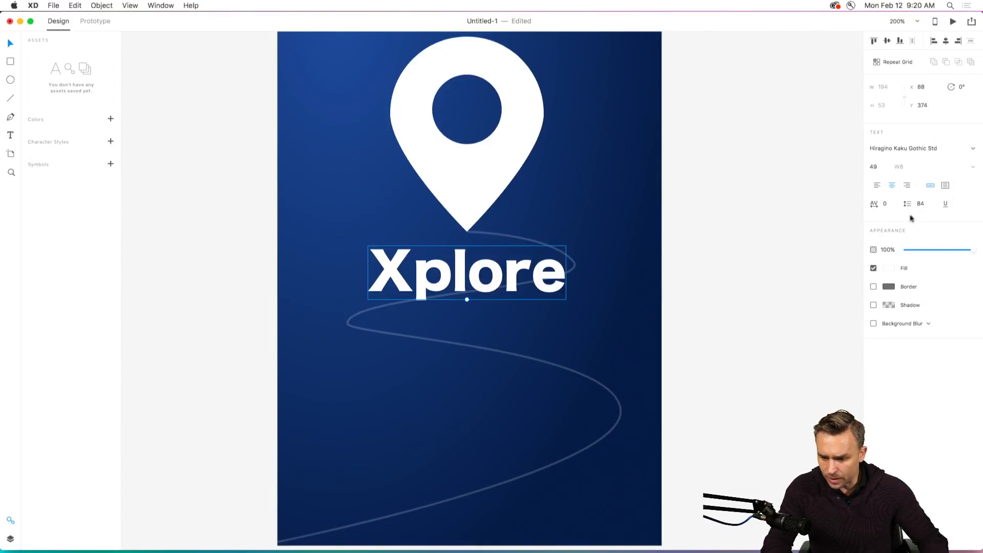
# Try larger and smaller font sizes for the Xplore text and settle on 48.
pyautogui.click(873, 167)
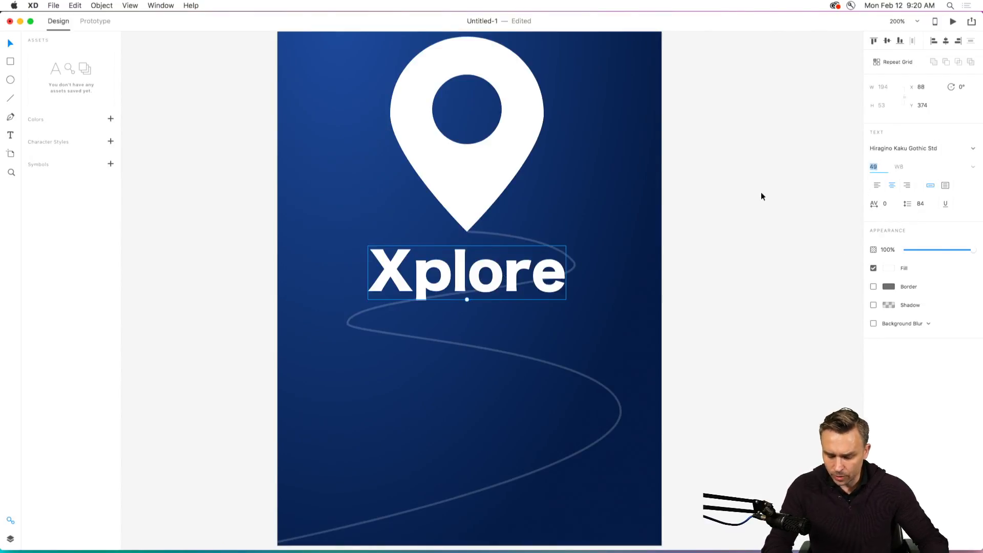
pyautogui.press('Up')
pyautogui.press('Up')
pyautogui.press('Up')
pyautogui.press('Up')
pyautogui.press('Up')
pyautogui.press('Up')
pyautogui.press('Up')
pyautogui.press('Up')
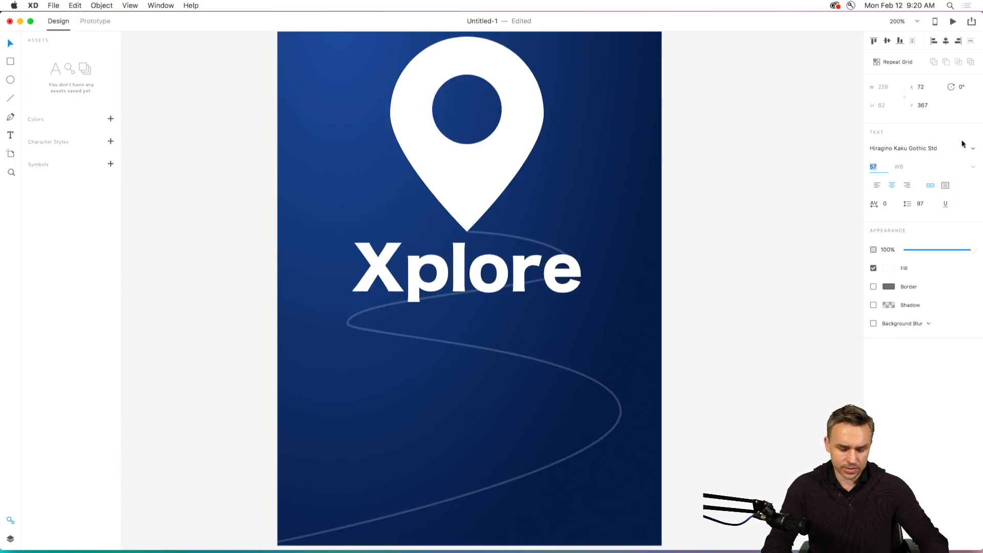
pyautogui.press('Up')
pyautogui.press('Up')
pyautogui.press('Up')
pyautogui.press('Up')
pyautogui.press('Up')
pyautogui.press('Down')
pyautogui.press('Down')
pyautogui.press('Down')
pyautogui.press('Down')
pyautogui.press('Down')
pyautogui.press('Down')
pyautogui.press('Down')
pyautogui.press('Down')
pyautogui.press('Down')
pyautogui.press('Down')
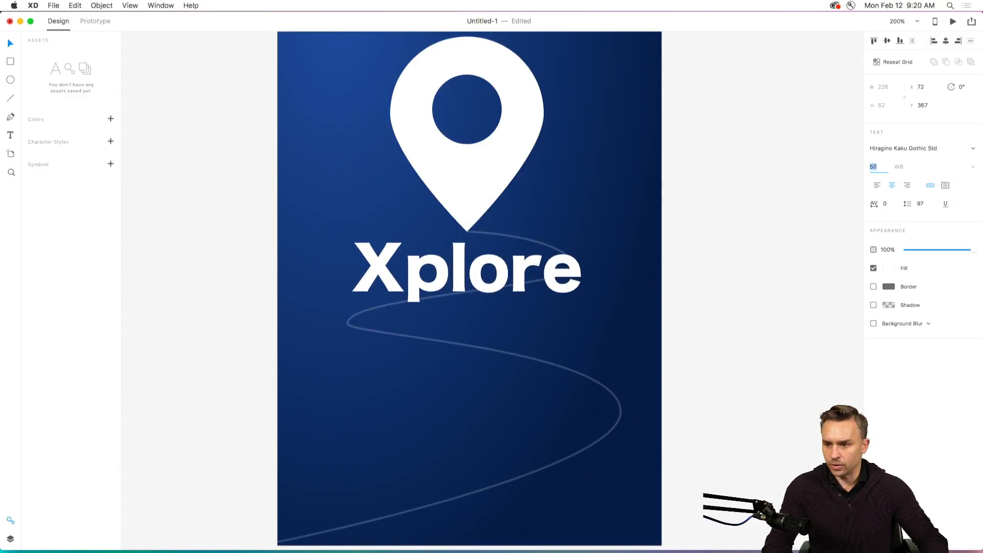
pyautogui.press('Down')
pyautogui.press('Down')
pyautogui.press('Down')
pyautogui.press('Down')
pyautogui.press('Down')
pyautogui.press('Down')
pyautogui.press('Up')
pyautogui.press('Up')
pyautogui.press('Up')
pyautogui.press('Up')
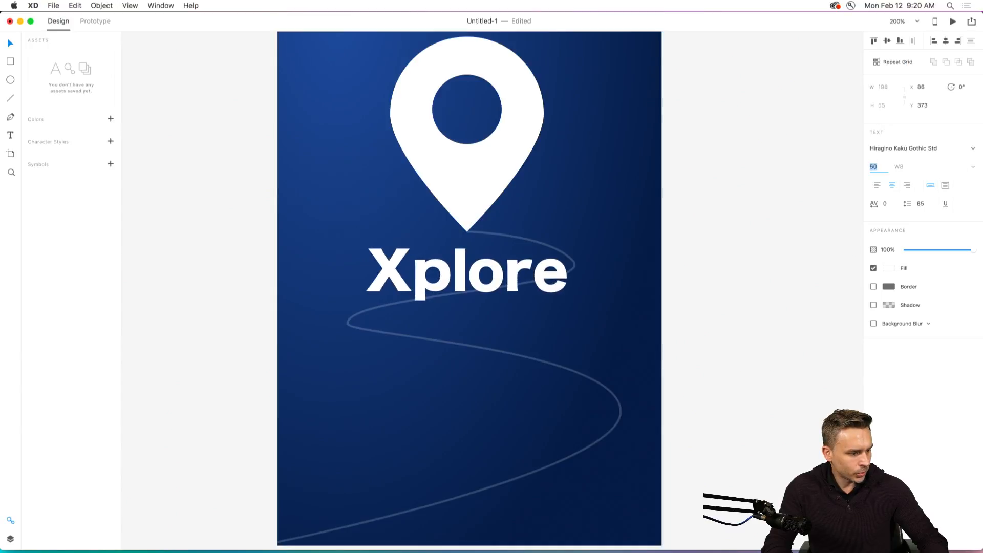
pyautogui.press('Down')
pyautogui.press('Down')
pyautogui.press('Down')
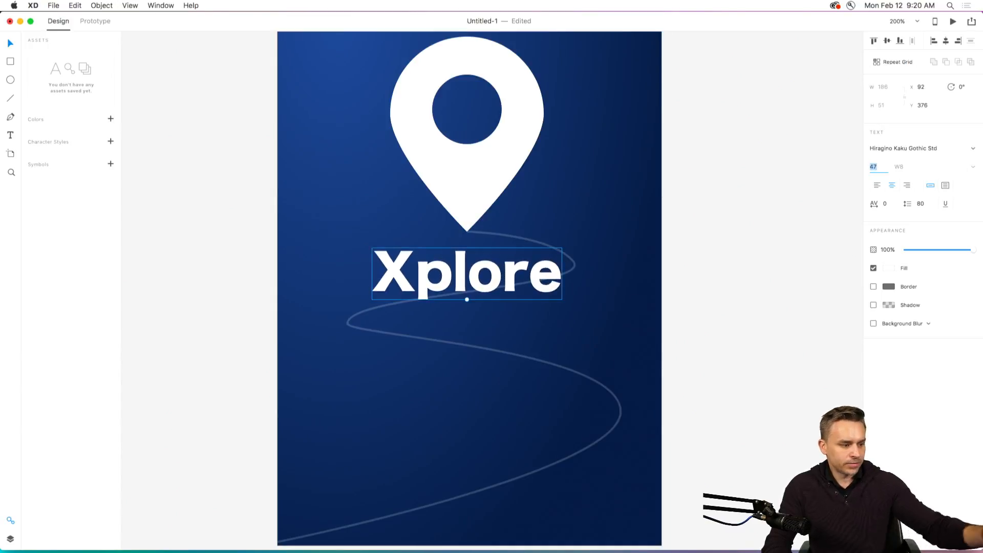
pyautogui.press('Up')
pyautogui.press('Up')
pyautogui.press('Up')
pyautogui.press('Up')
pyautogui.press('Up')
pyautogui.press('Down')
pyautogui.press('Down')
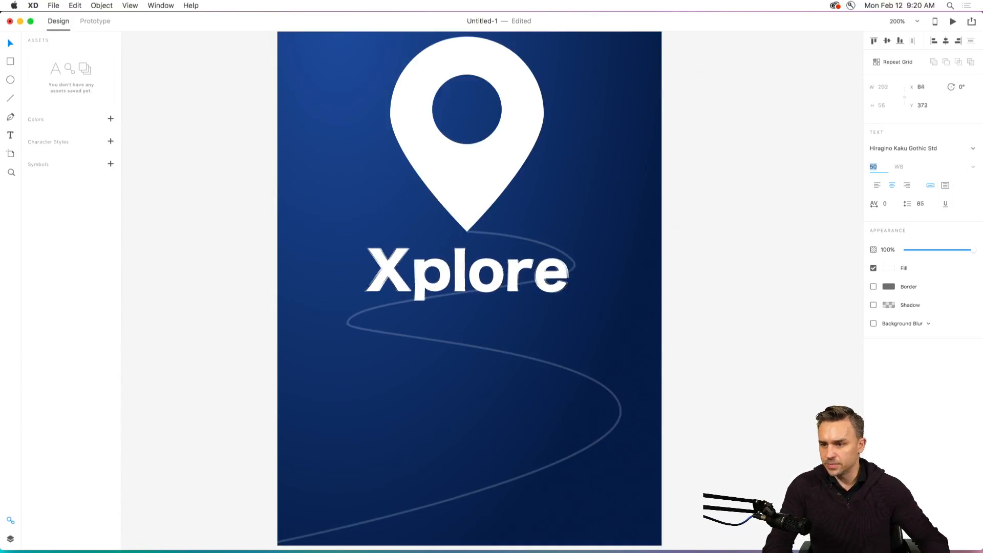
pyautogui.press('Down')
pyautogui.press('Down')
# Try the fonts Hiragino Kaku Gothic StdN and Hiragino Maru Gothic ProN on the Xplore text.
pyautogui.click(964, 147)
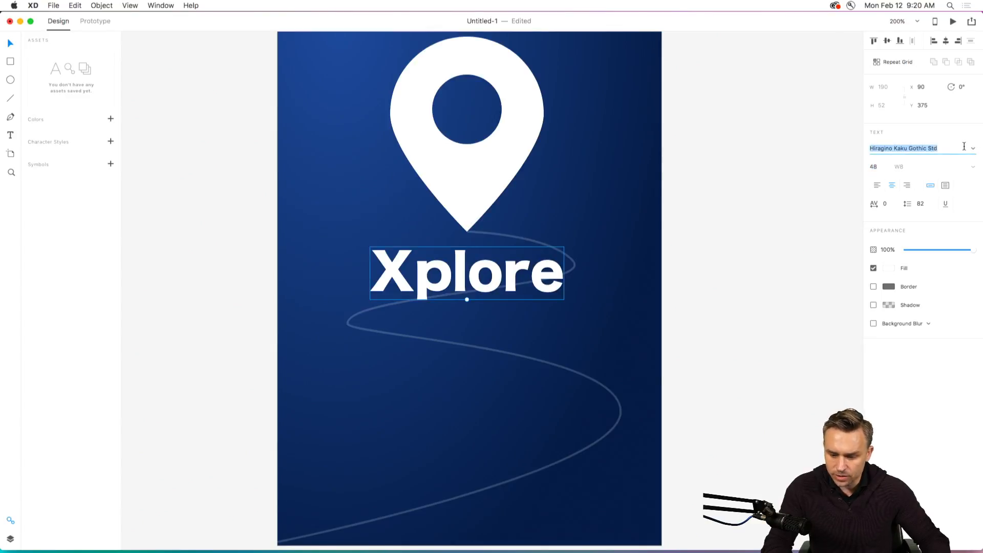
pyautogui.press('Down')
pyautogui.click(465, 269)
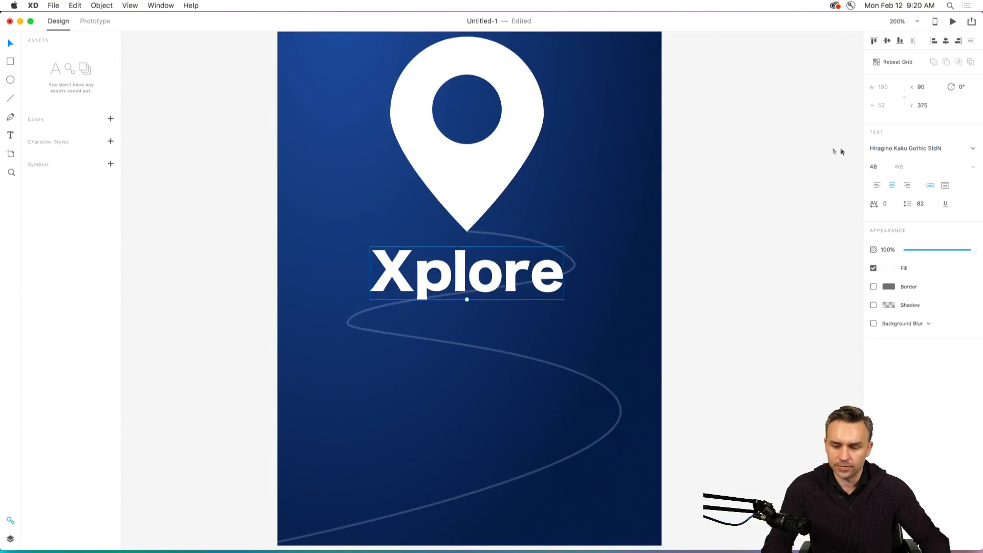
pyautogui.click(973, 149)
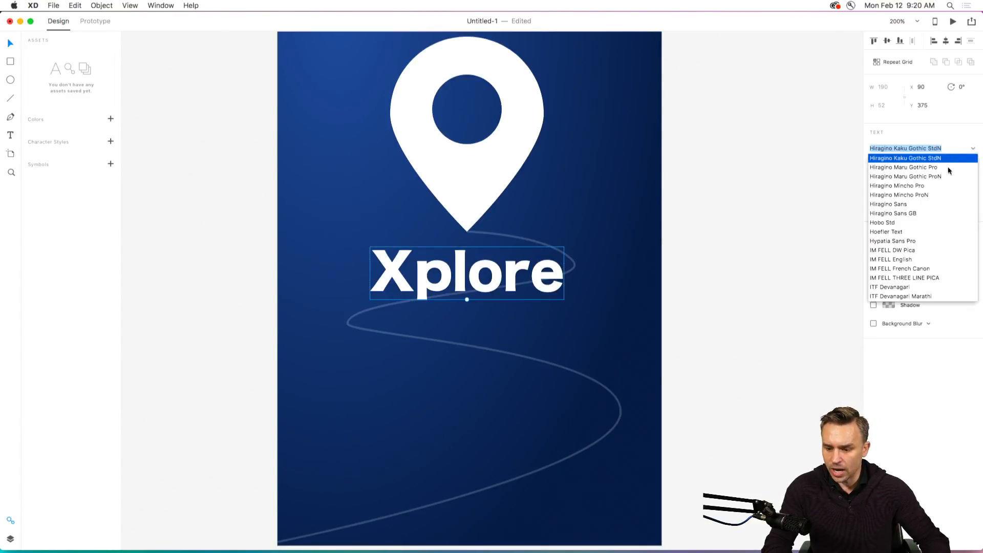
pyautogui.click(937, 175)
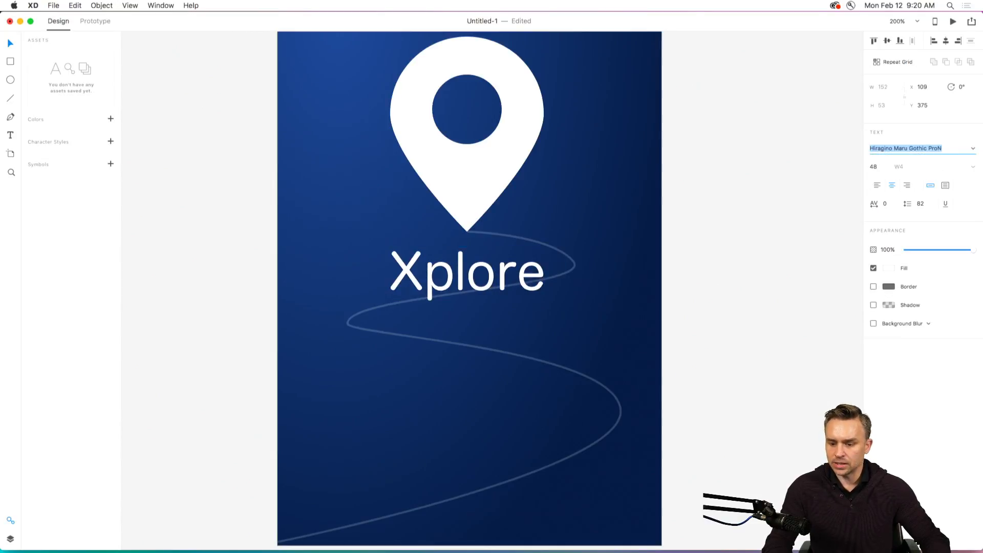
# Preview further fonts on the Xplore text, from Hoefler Text and IM FELL French Canon through Intro and Kaiti SC to Kefa.
pyautogui.press('Down')
pyautogui.press('Down')
pyautogui.press('Down')
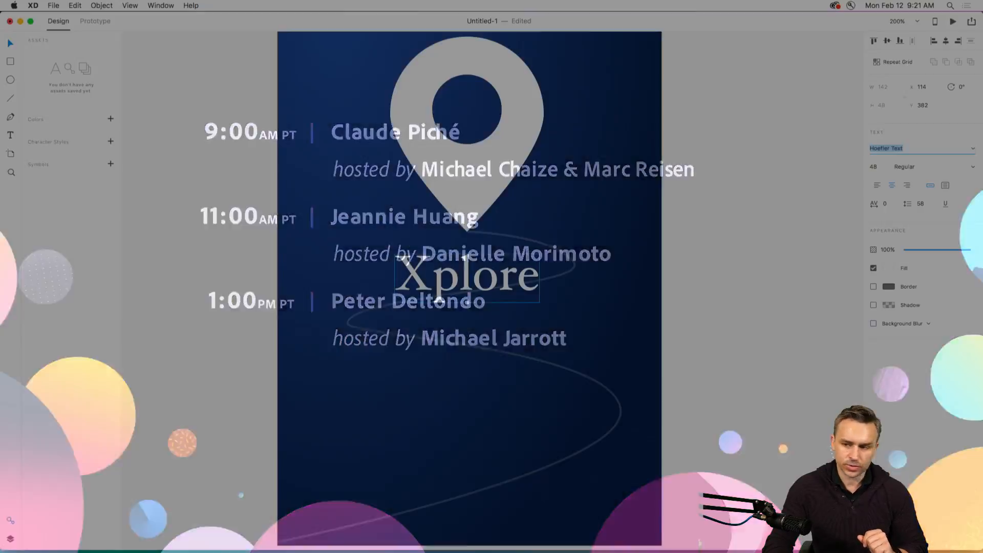
pyautogui.press('Down')
pyautogui.press('Down')
pyautogui.press('Down')
pyautogui.press('Down')
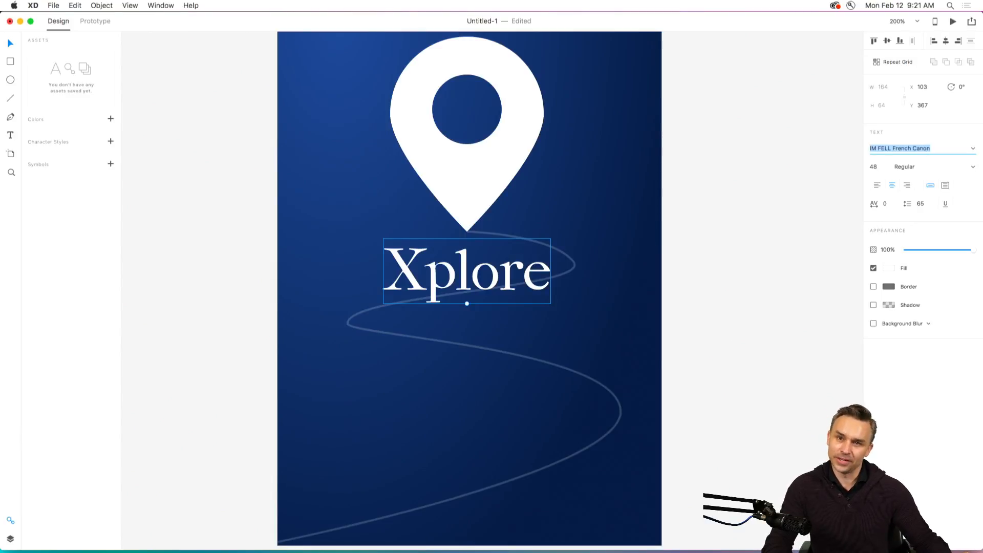
pyautogui.press('Down')
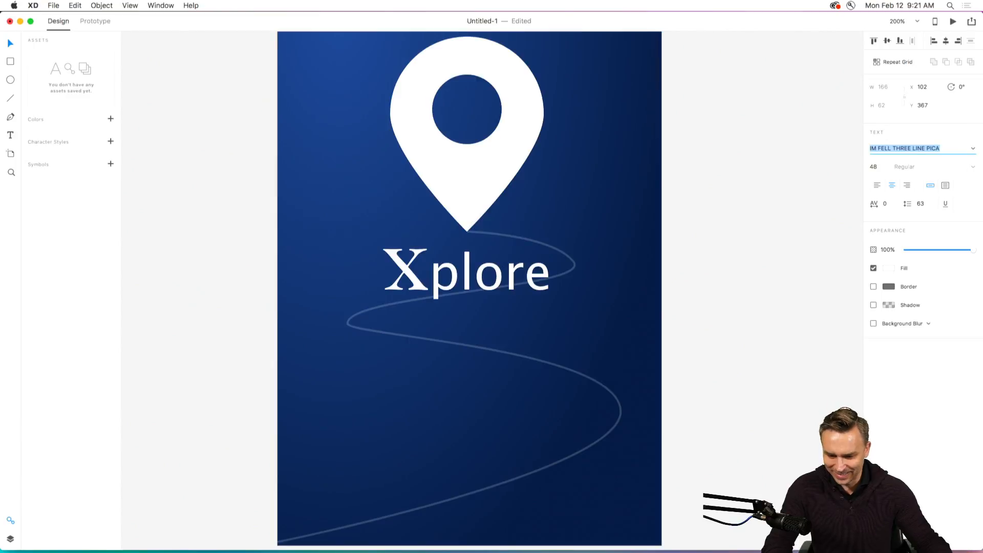
pyautogui.press('Down')
pyautogui.press('Down')
pyautogui.press('Down')
pyautogui.press('Down')
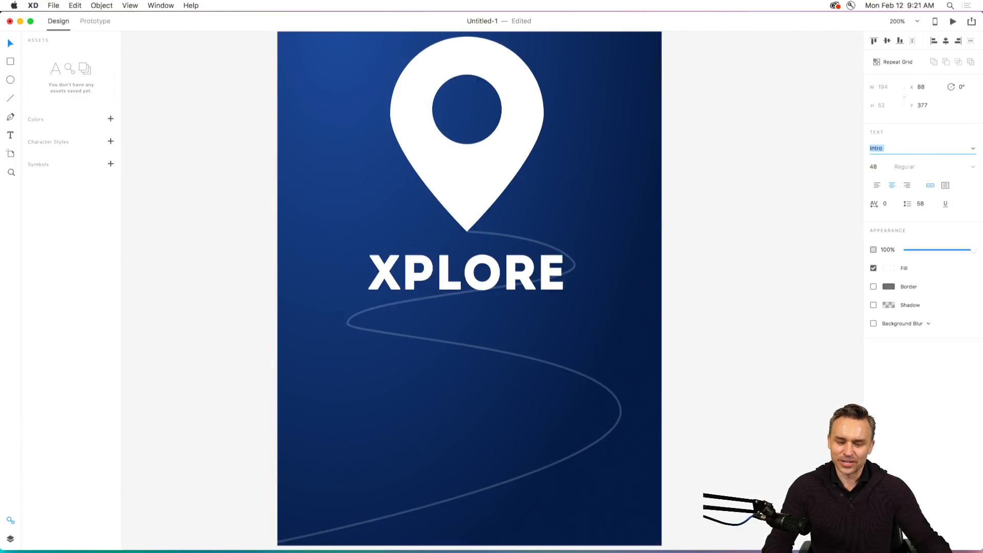
pyautogui.press('Down')
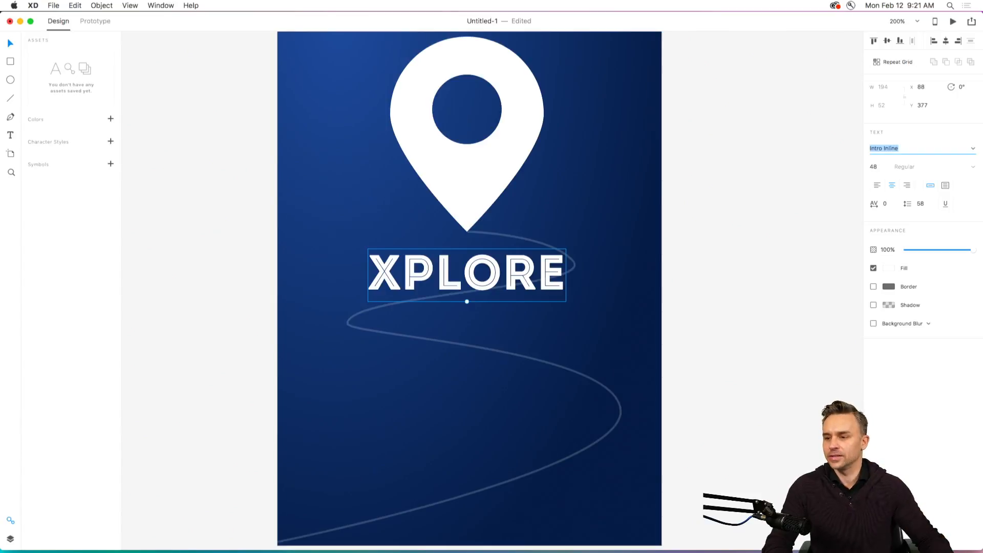
pyautogui.press('Down')
pyautogui.press('Down')
pyautogui.press('Down')
pyautogui.press('Down')
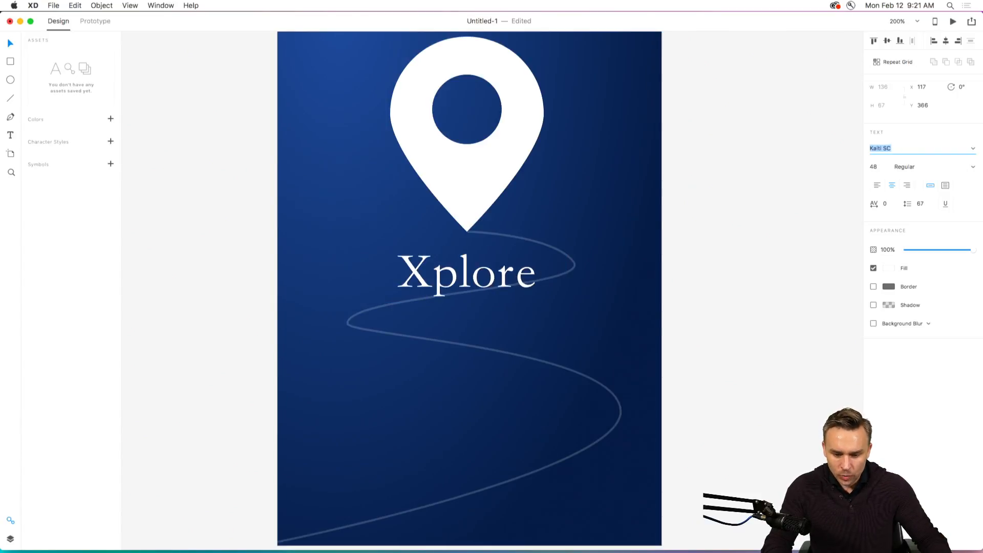
pyautogui.press('Down')
pyautogui.press('Down')
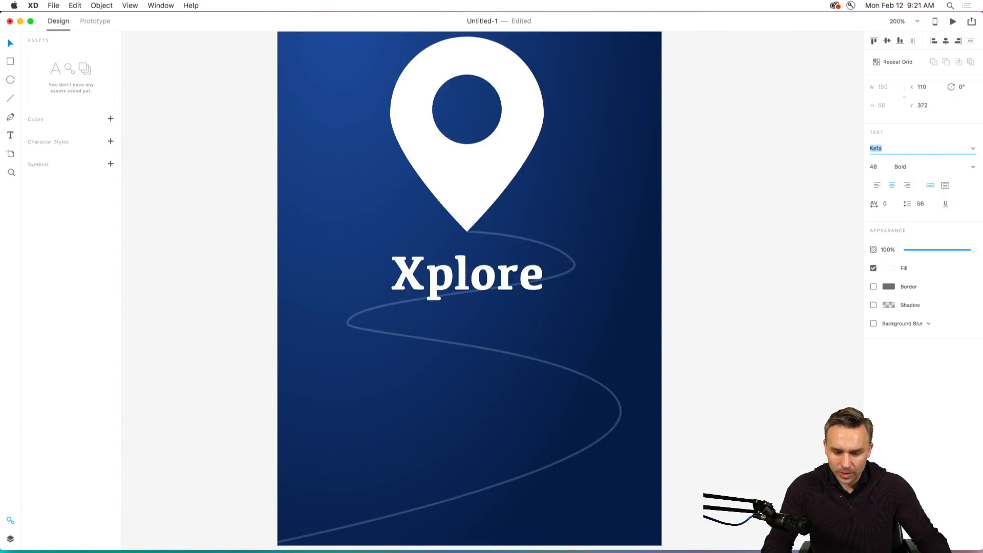
# Go back through the fonts to compare Intro and Intro Inline on the Xplore text.
pyautogui.press('Up')
pyautogui.press('Up')
pyautogui.press('Up')
pyautogui.press('Up')
pyautogui.press('Up')
pyautogui.press('Up')
pyautogui.press('Up')
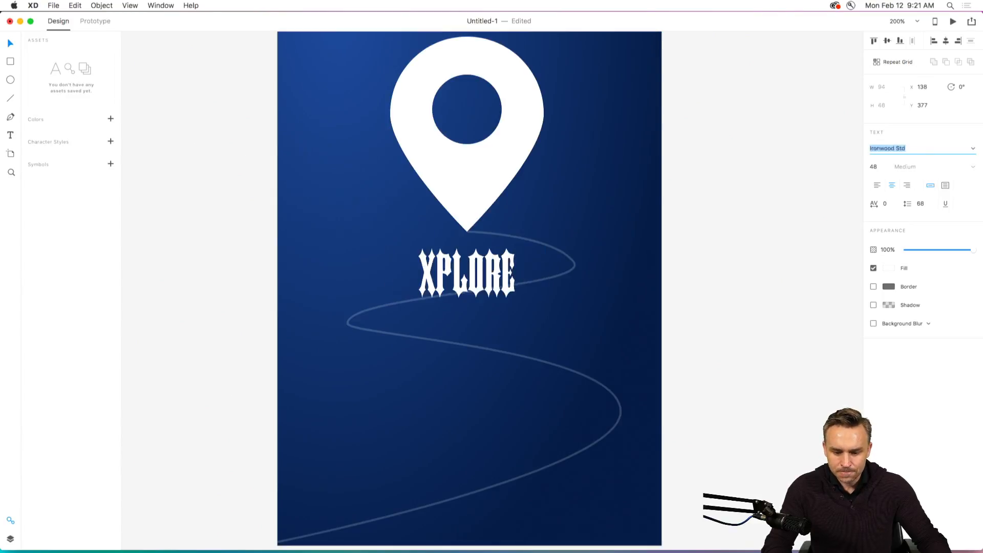
pyautogui.press('Up')
pyautogui.press('Down')
pyautogui.press('Down')
pyautogui.press('Up')
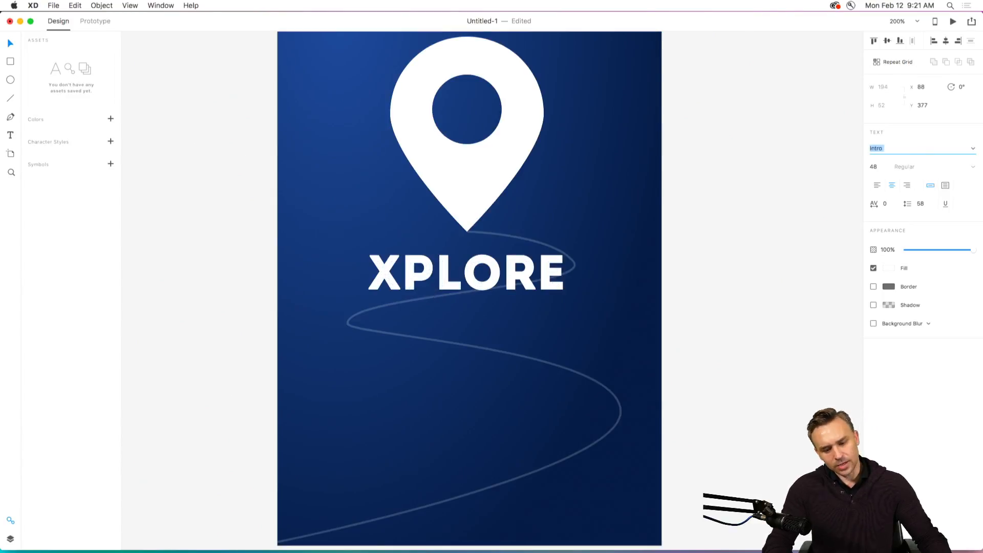
pyautogui.press('Down')
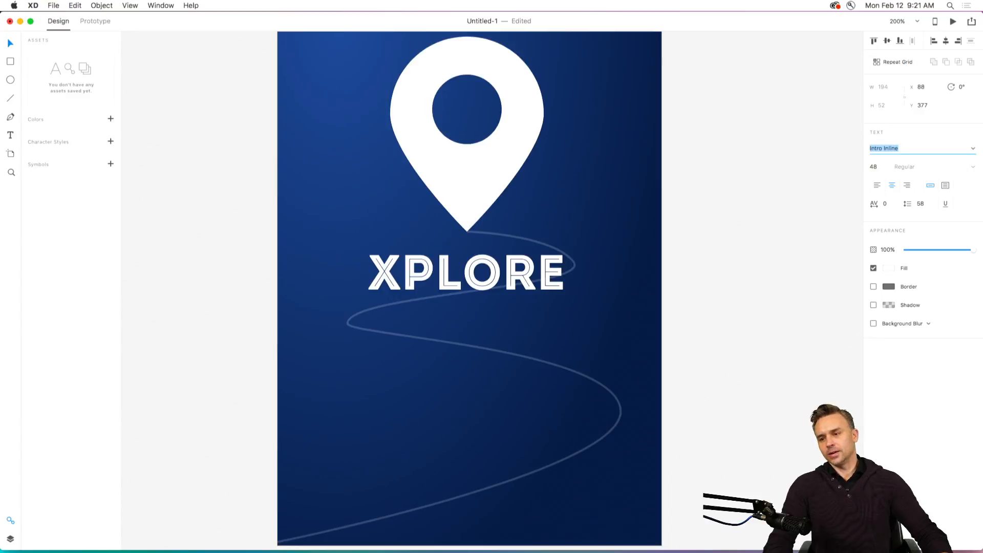
# Set the Xplore text's font to Hiragino Maru Gothic Pro and deselect the text.
pyautogui.press('Up')
pyautogui.press('Up')
pyautogui.press('Up')
pyautogui.press('Up')
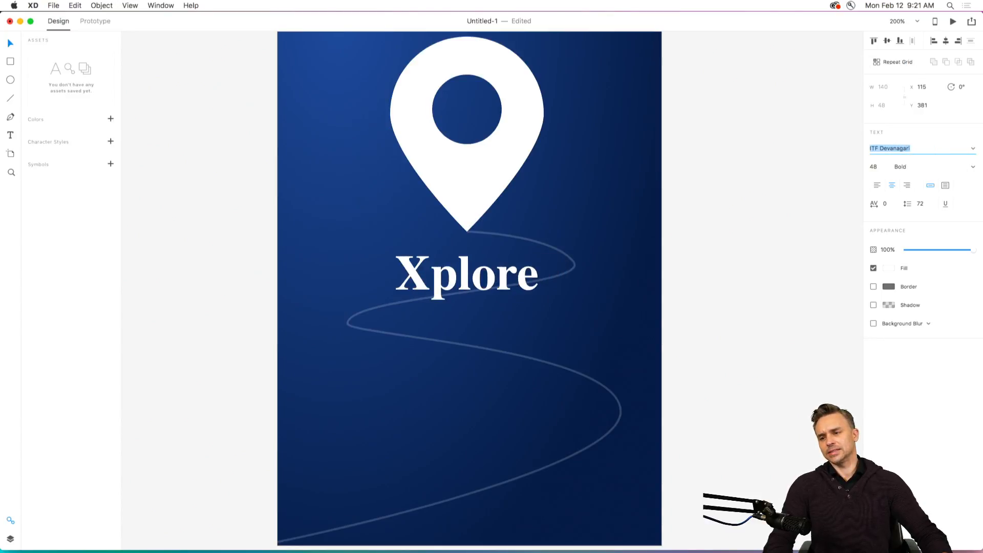
pyautogui.press('Up')
pyautogui.press('Up')
pyautogui.press('Up')
pyautogui.press('Up')
pyautogui.press('Up')
pyautogui.press('Up')
pyautogui.press('Up')
pyautogui.press('Up')
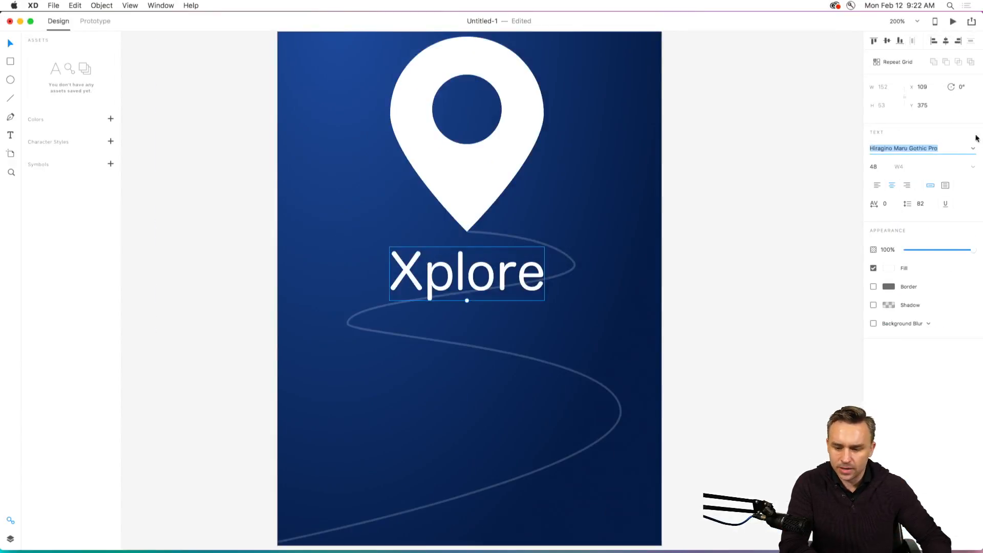
pyautogui.click(263, 184)
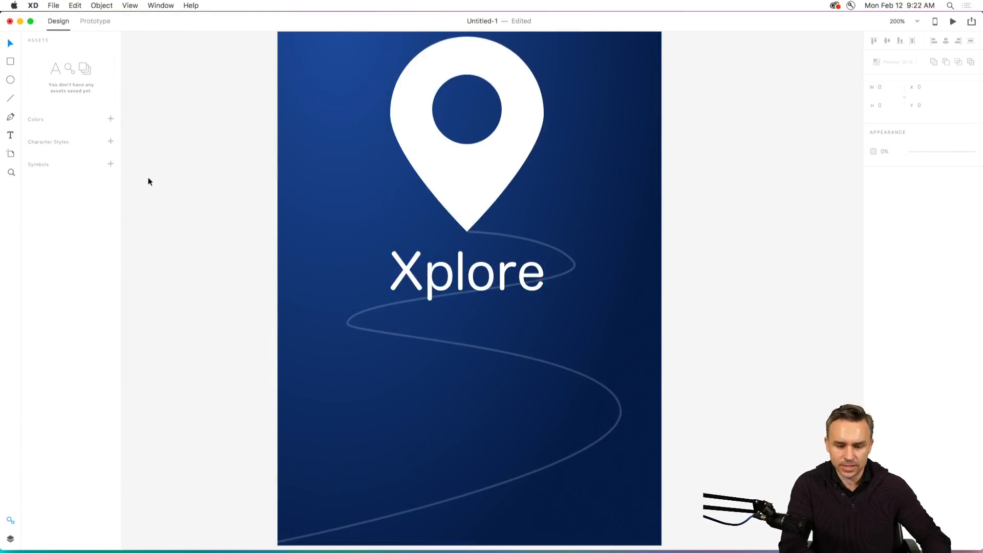
# Copy the whole Splash artboard and paste the duplicate beside it at X 446, Y 3.
pyautogui.moveTo(220, 216); pyautogui.dragTo(199, 235)
pyautogui.press('super+minus')
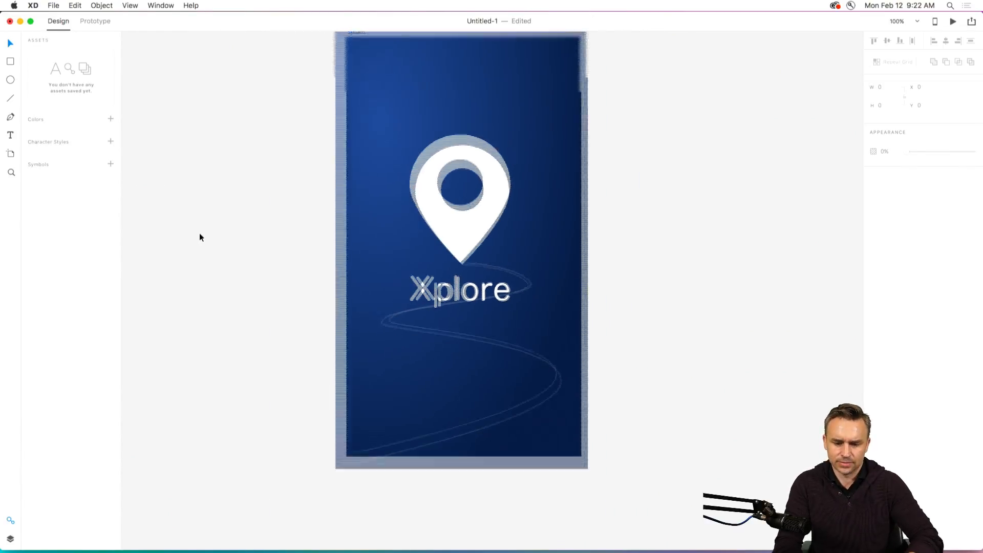
pyautogui.moveTo(260, 182); pyautogui.dragTo(186, 209)
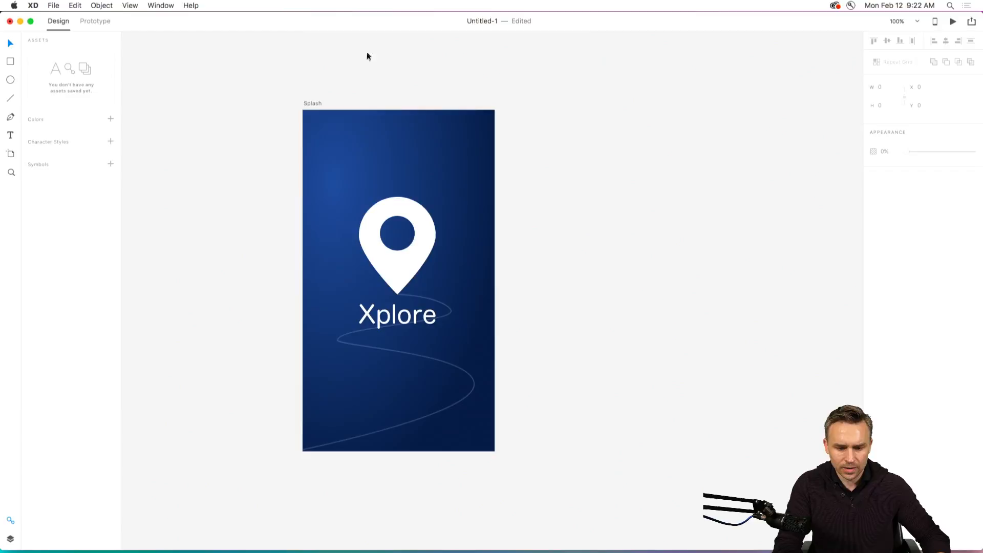
pyautogui.click(310, 103)
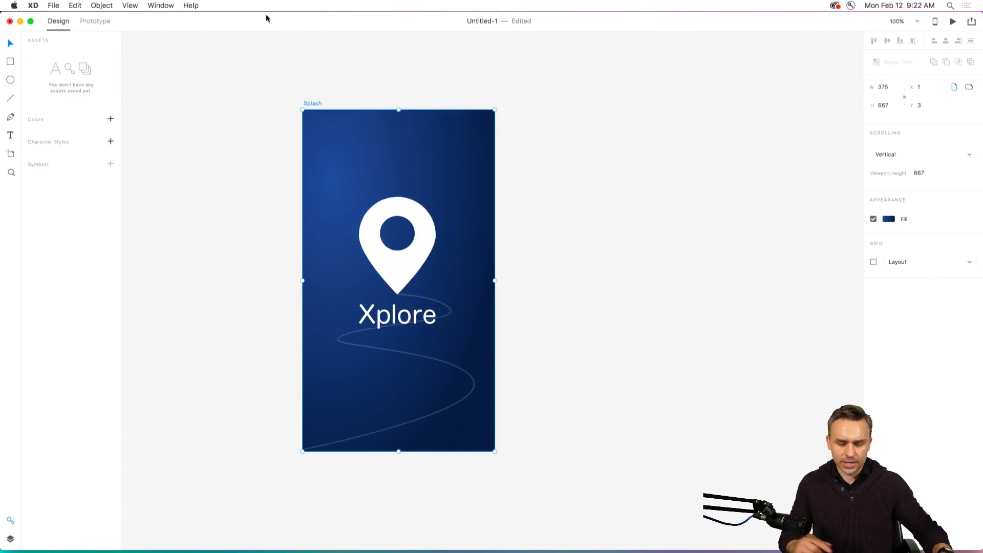
pyautogui.click(75, 5)
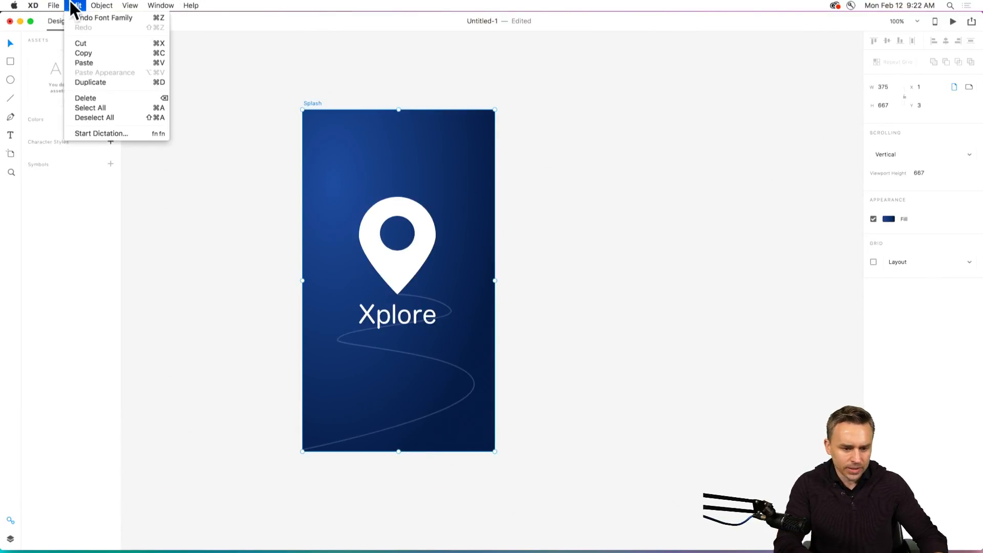
pyautogui.click(83, 52)
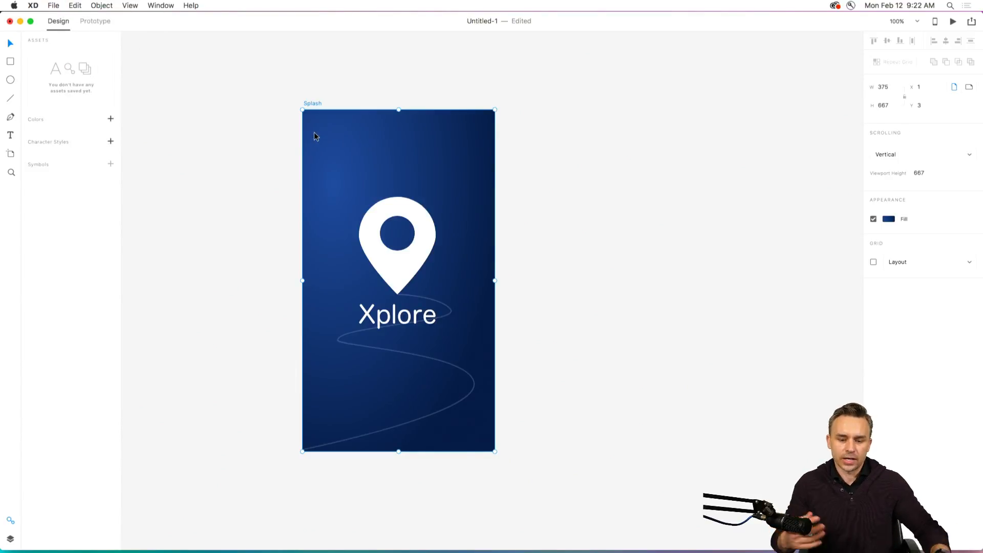
pyautogui.click(74, 5)
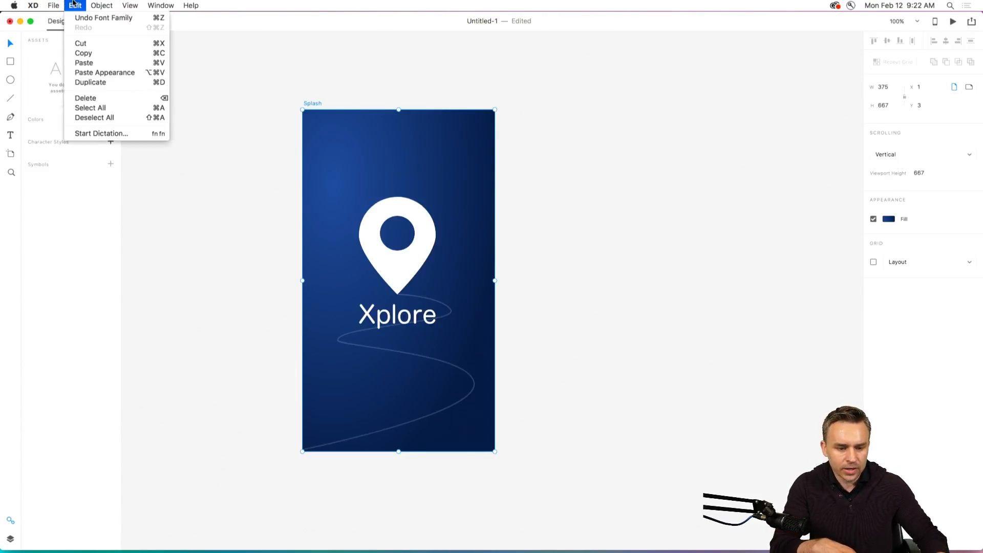
pyautogui.click(95, 64)
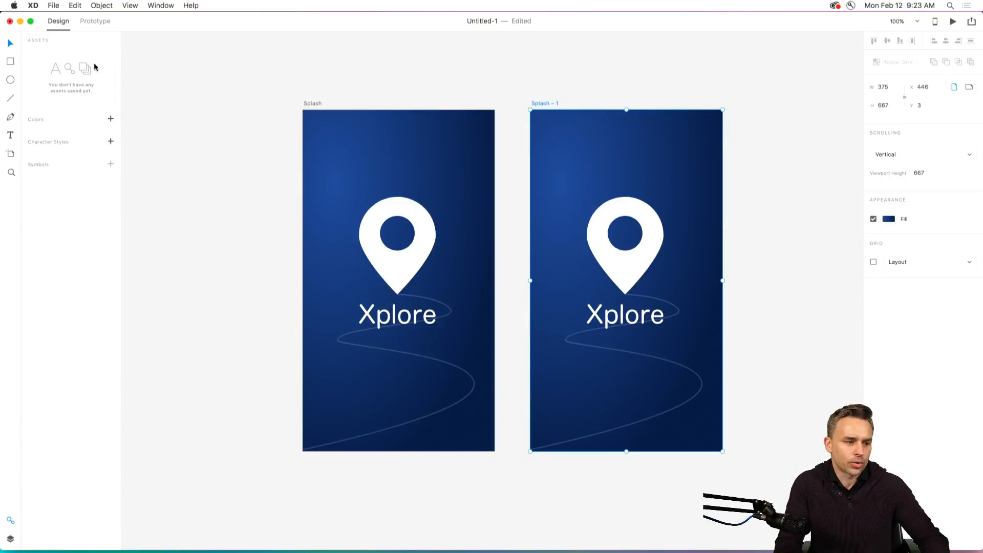
# Rename the duplicated Splash artboard as "menu".
pyautogui.click(153, 167)
pyautogui.moveTo(546, 93); pyautogui.dragTo(384, 90)
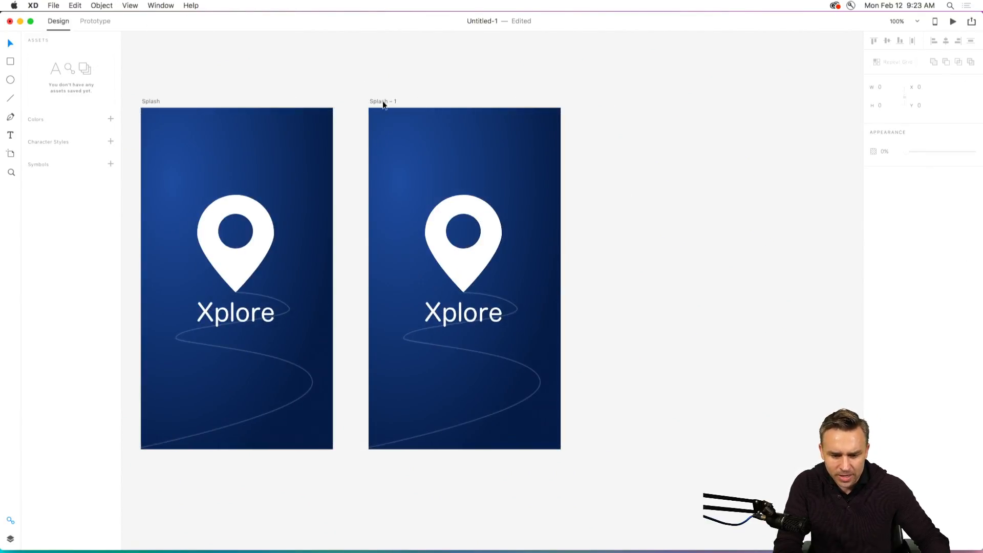
pyautogui.doubleClick(381, 101)
pyautogui.write('menu')
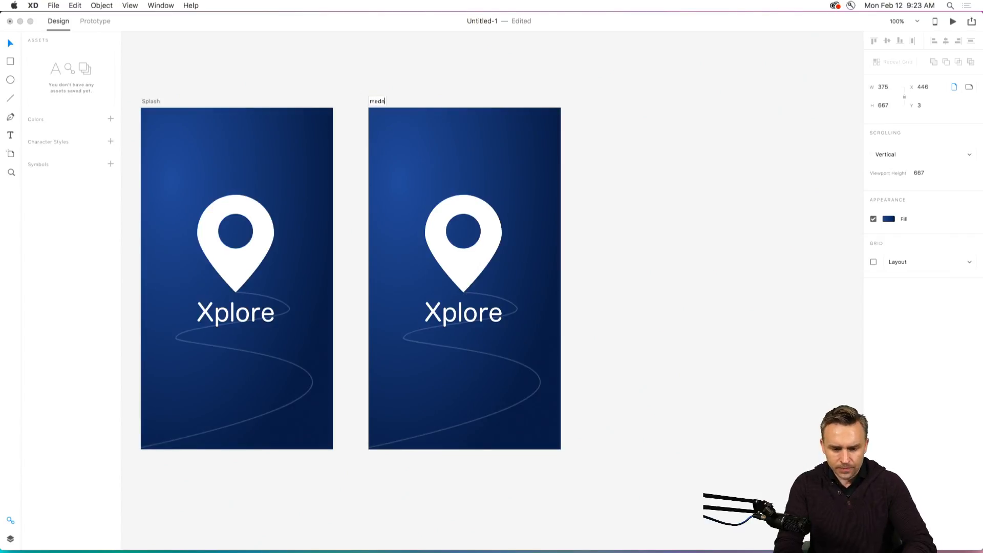
pyautogui.press('BackSpace')
pyautogui.press('BackSpace')
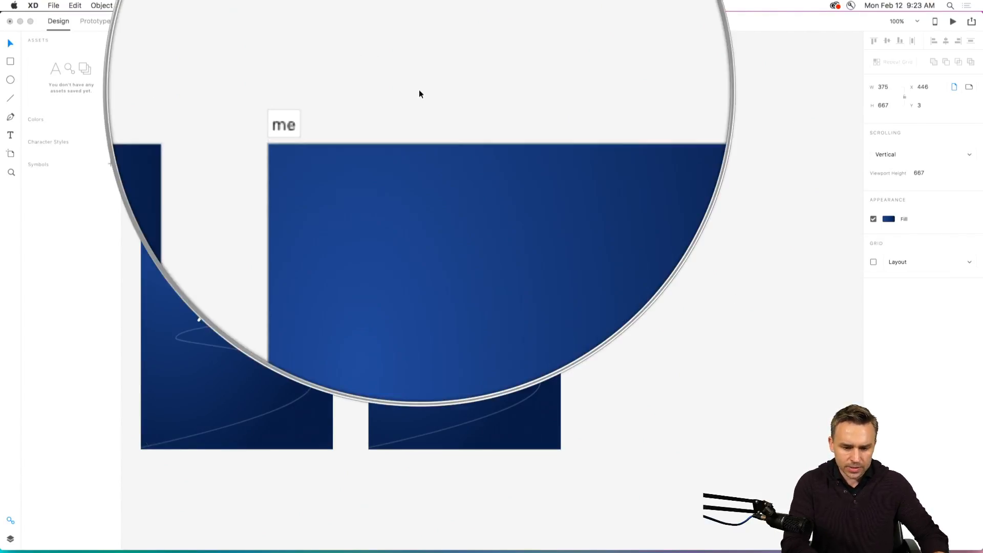
pyautogui.write('nu')
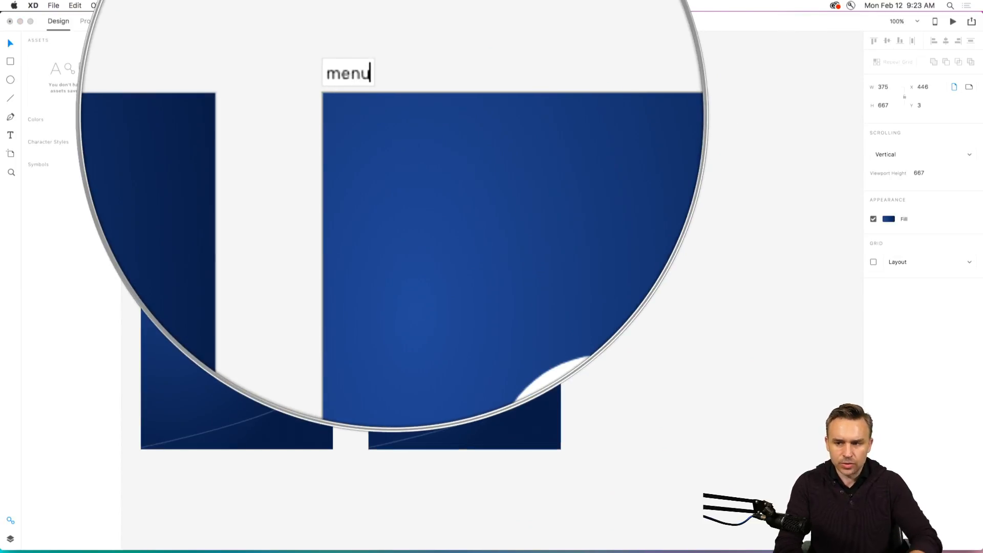
pyautogui.press('Return')
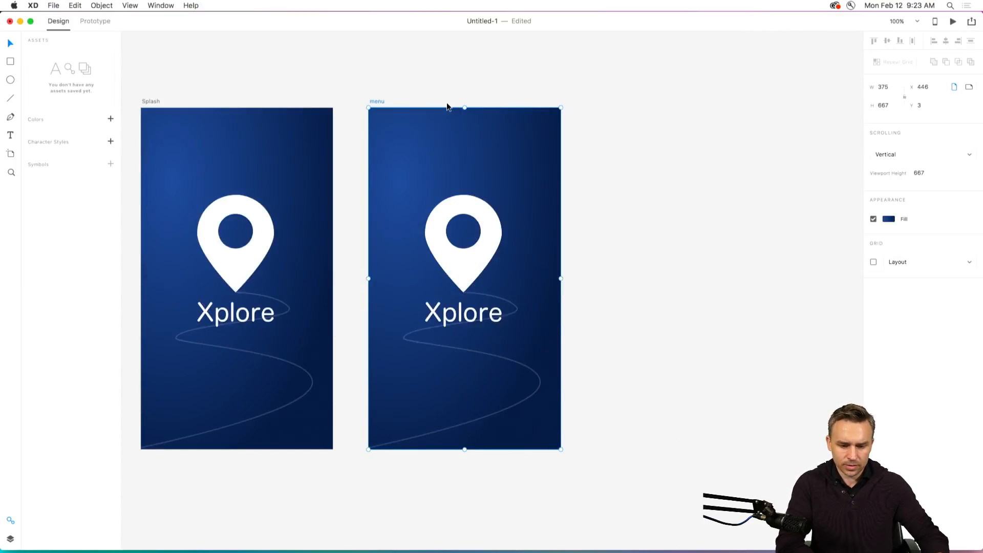
# Delete the location pin, the Xplore text and the curved path from the menu artboard.
pyautogui.click(429, 261)
pyautogui.click(439, 309)
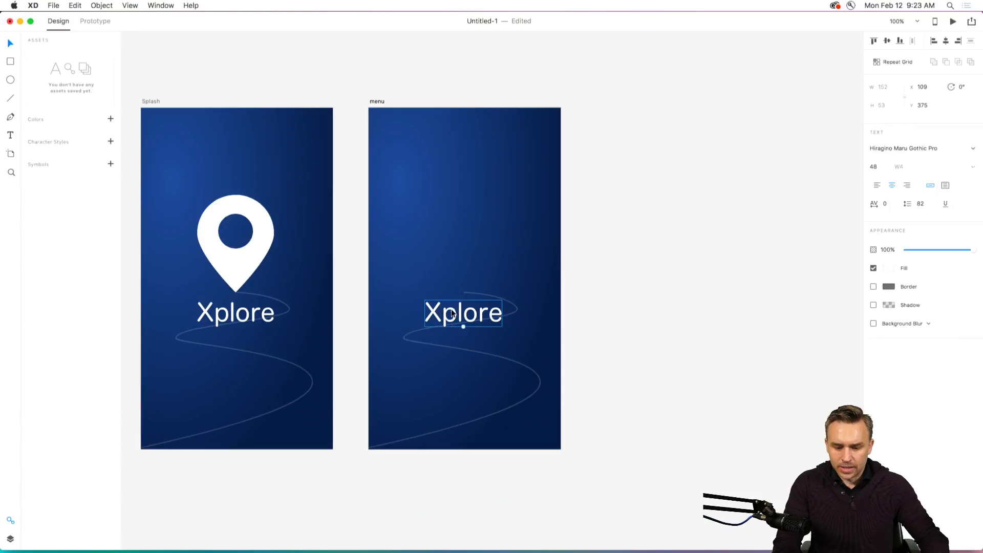
pyautogui.press('Delete')
pyautogui.click(473, 295)
pyautogui.press('Delete')
pyautogui.click(380, 237)
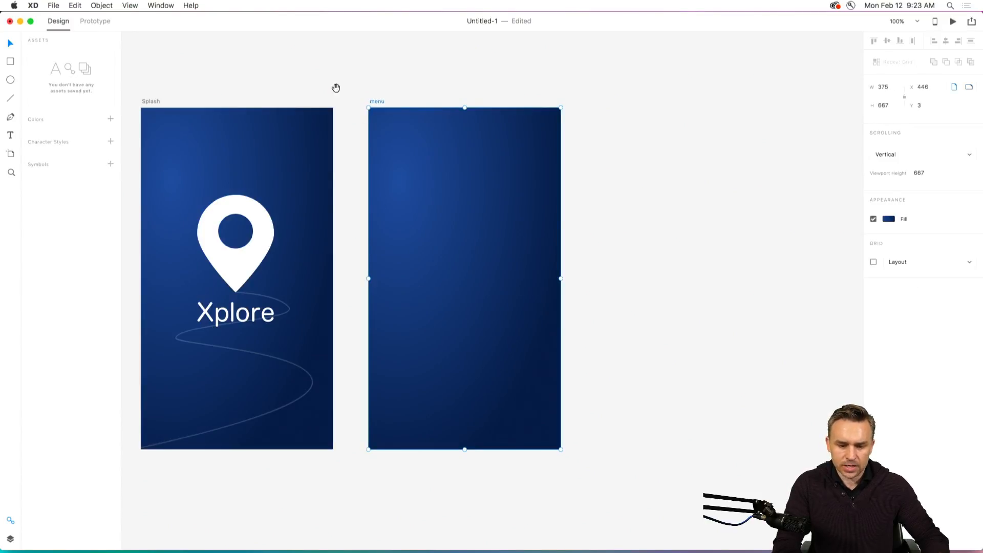
# Try duplicating the blank menu artboard several times in a row, and undo all the duplicates.
pyautogui.hscroll(-3, 359, 98)
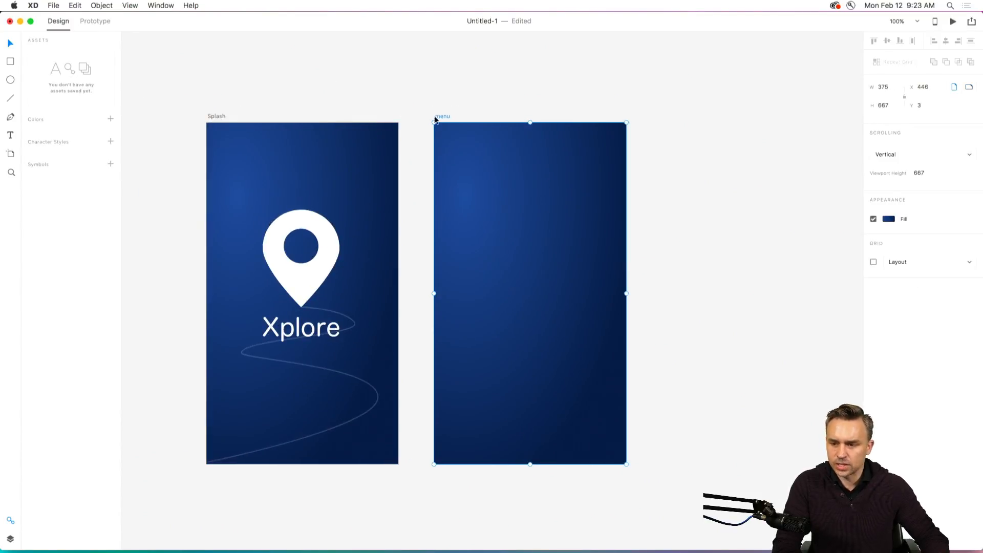
pyautogui.click(416, 103)
pyautogui.moveTo(285, 101); pyautogui.dragTo(232, 93)
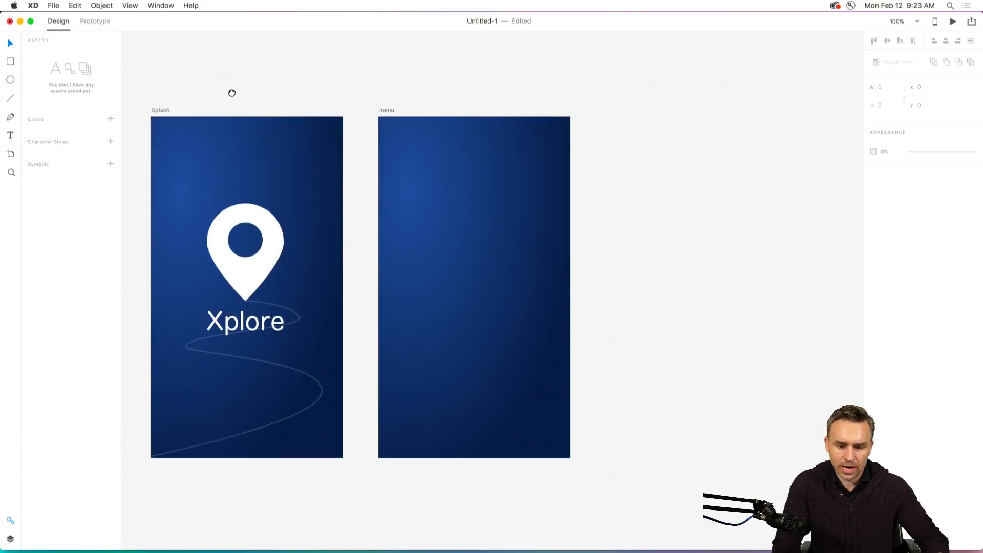
pyautogui.click(391, 111)
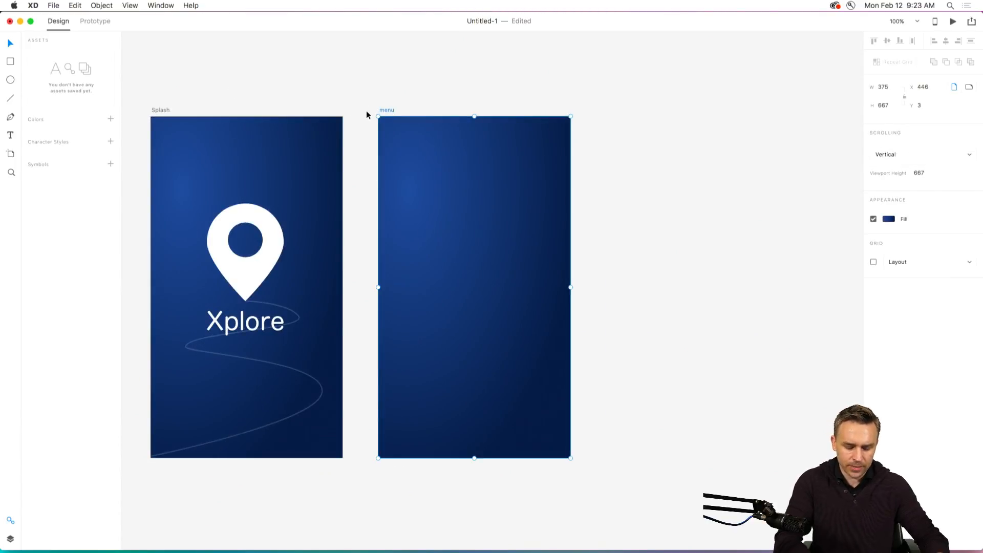
pyautogui.press('super+d')
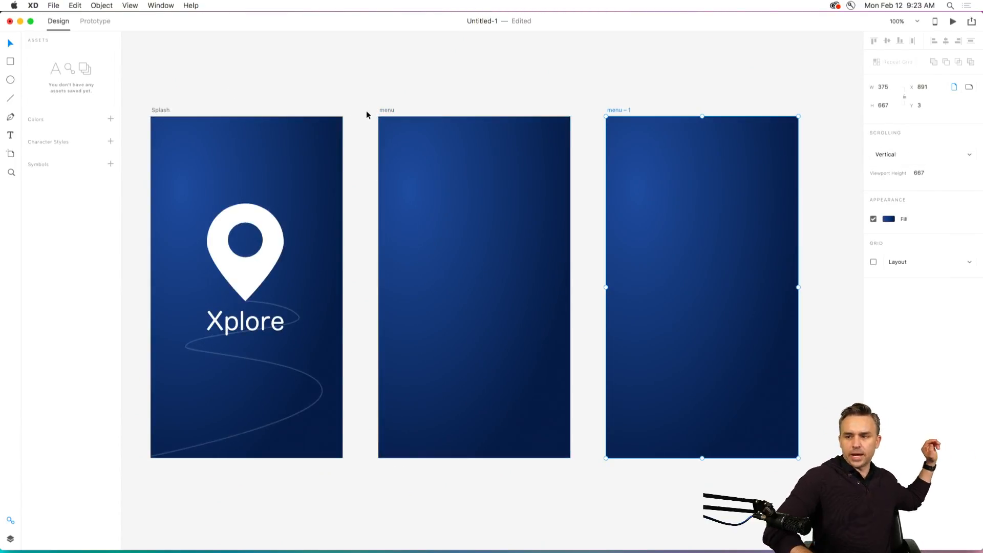
pyautogui.press('super+d')
pyautogui.press('super+d')
pyautogui.press('super+d')
pyautogui.press('super+d')
pyautogui.press('super+z')
pyautogui.press('super+z')
pyautogui.press('super+z')
pyautogui.press('super+z')
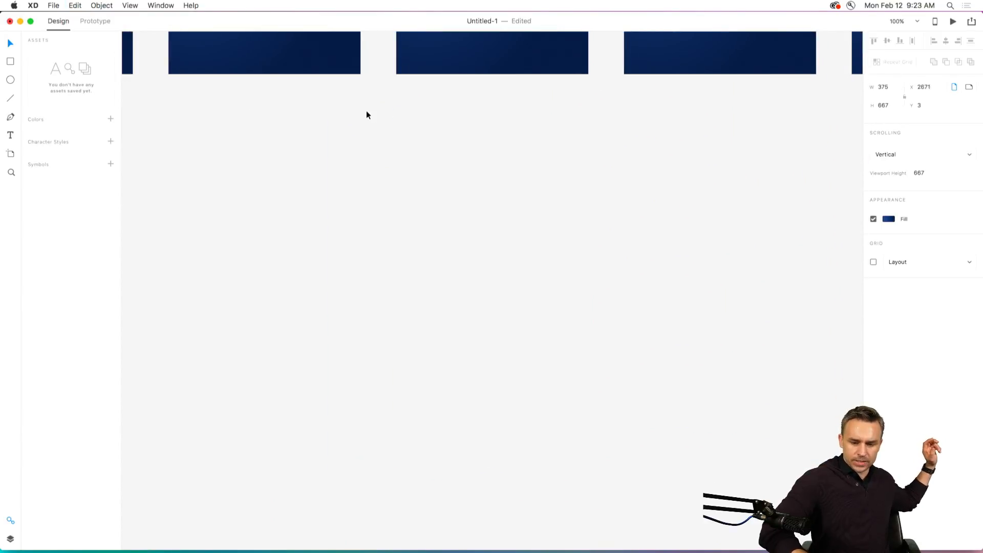
pyautogui.press('super+z')
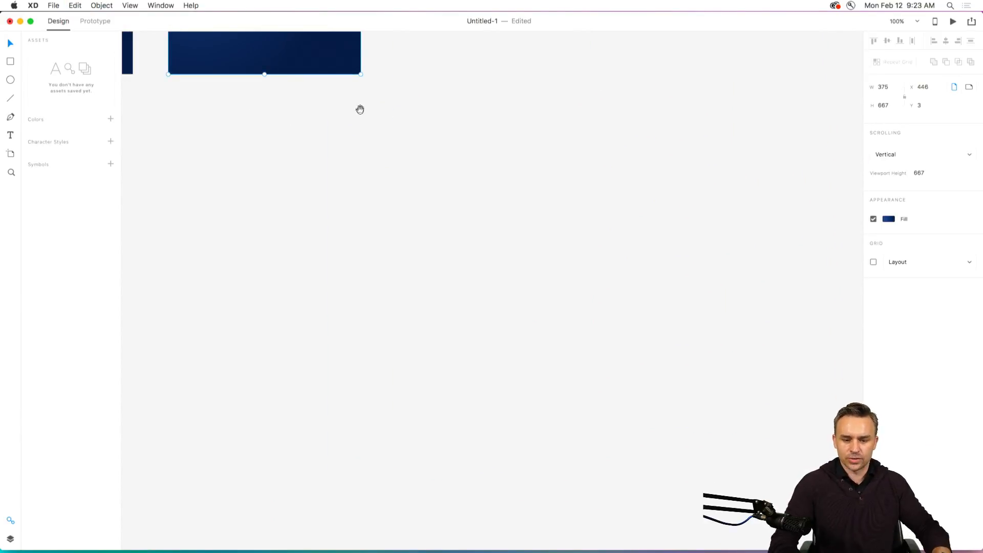
pyautogui.moveTo(360, 110); pyautogui.dragTo(702, 505)
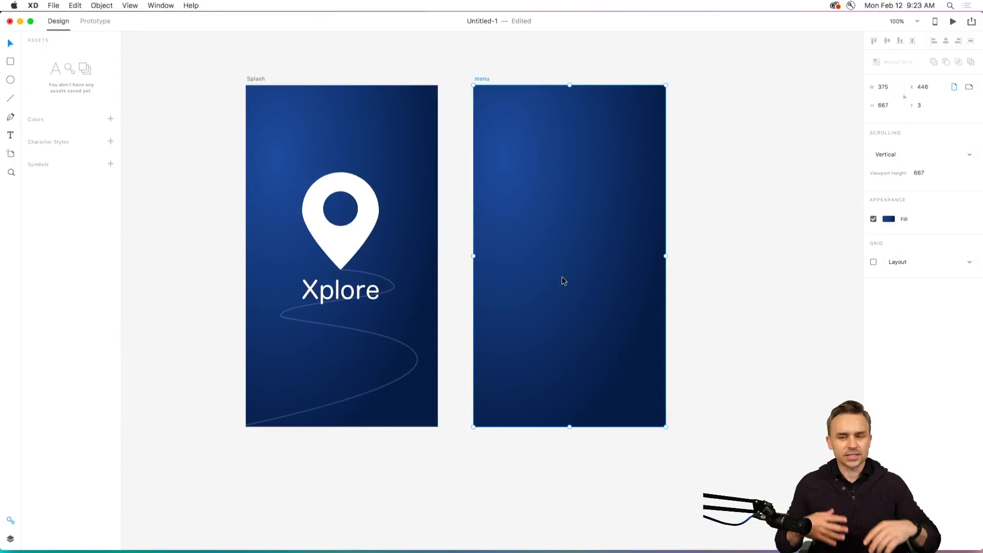
pyautogui.click(469, 73)
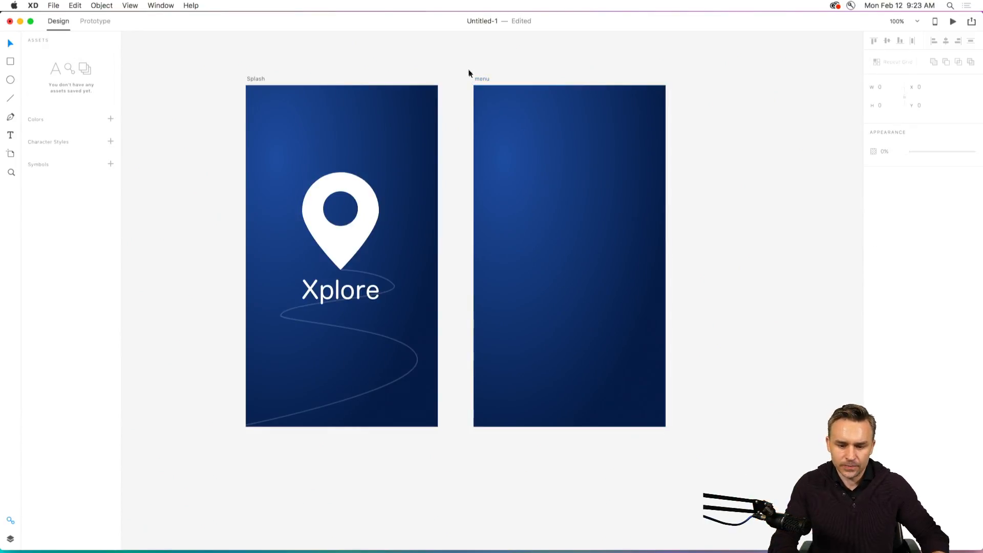
pyautogui.click(480, 80)
pyautogui.moveTo(480, 71); pyautogui.dragTo(419, 87)
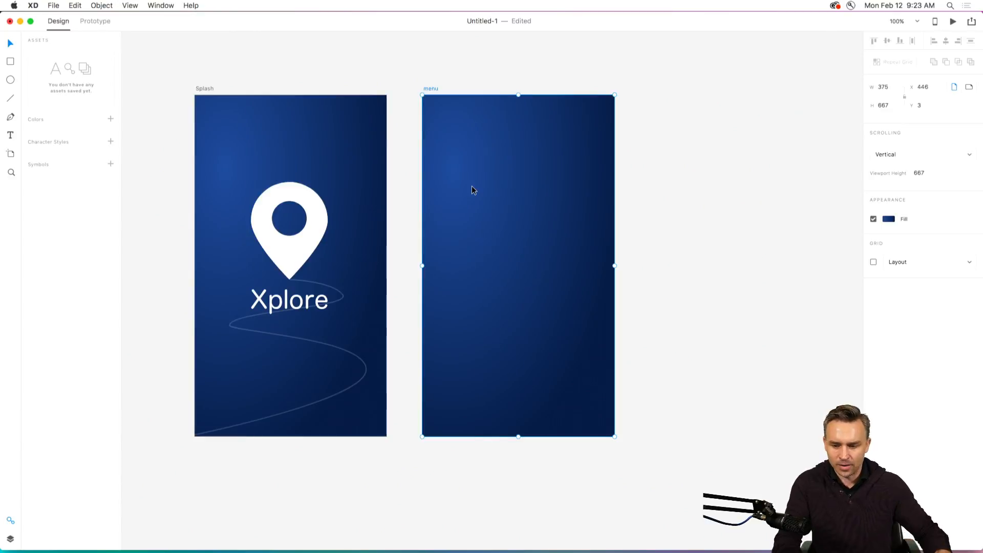
pyautogui.click(628, 132)
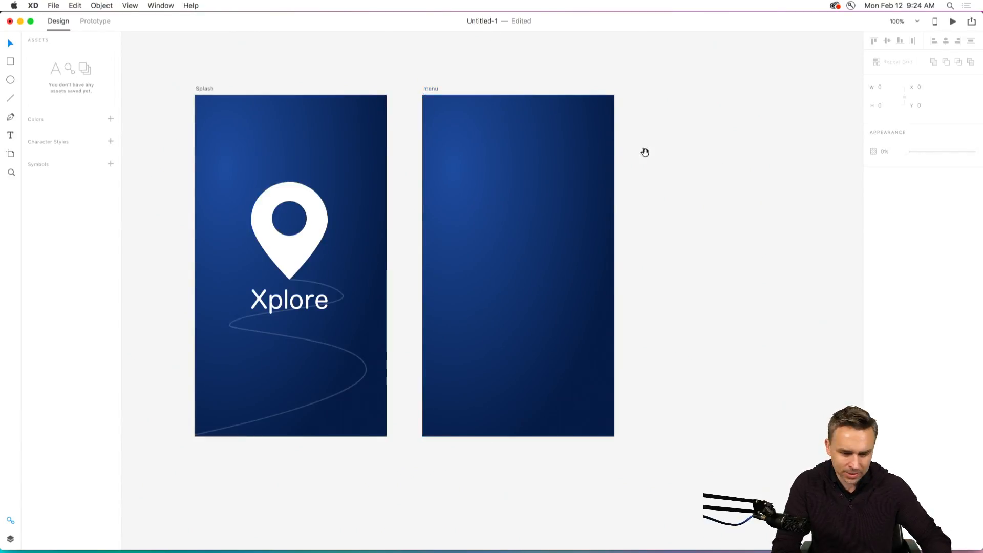
pyautogui.scroll(2, 643, 151)
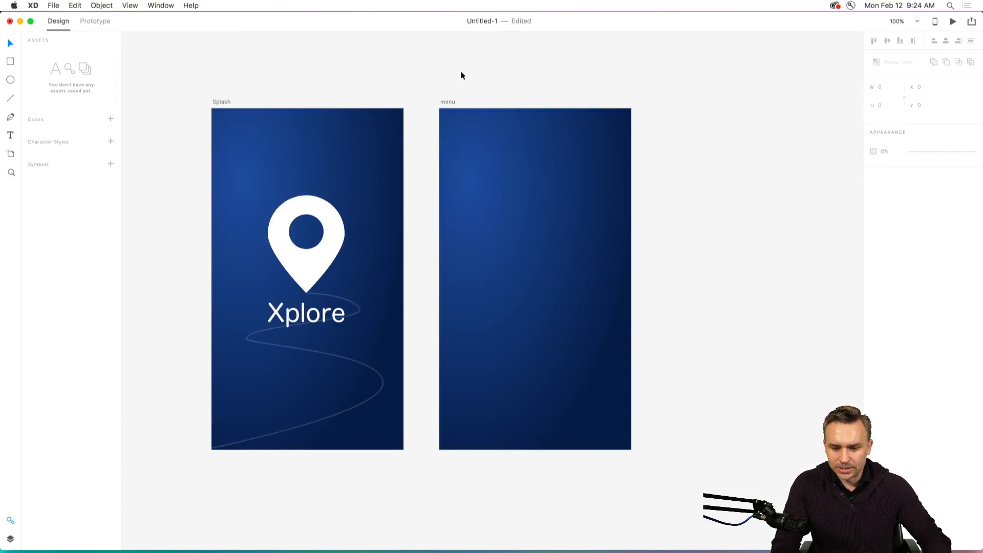
pyautogui.hscroll(-3, 358, 77)
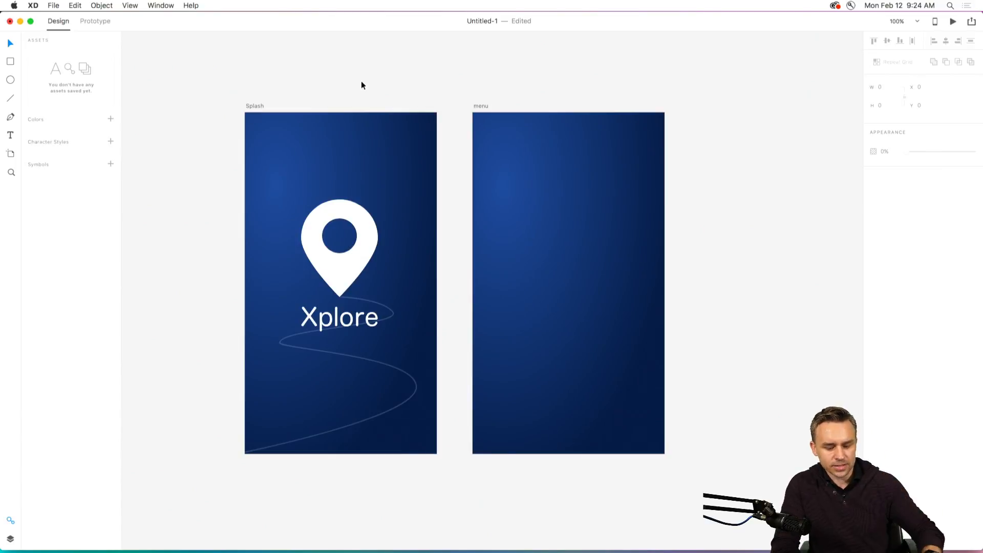
# Save the document to the Desktop under the name Xplore.
pyautogui.click(54, 5)
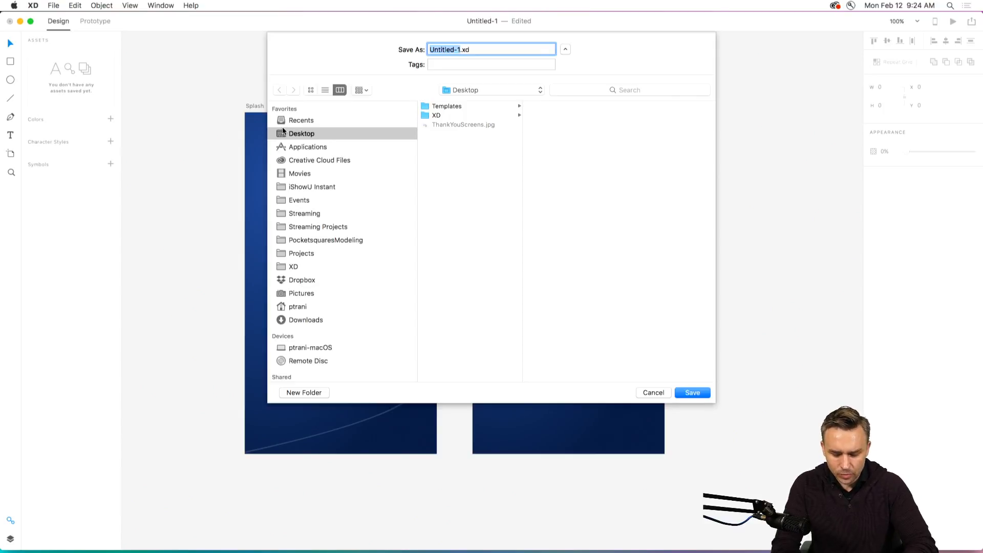
pyautogui.write('Xp')
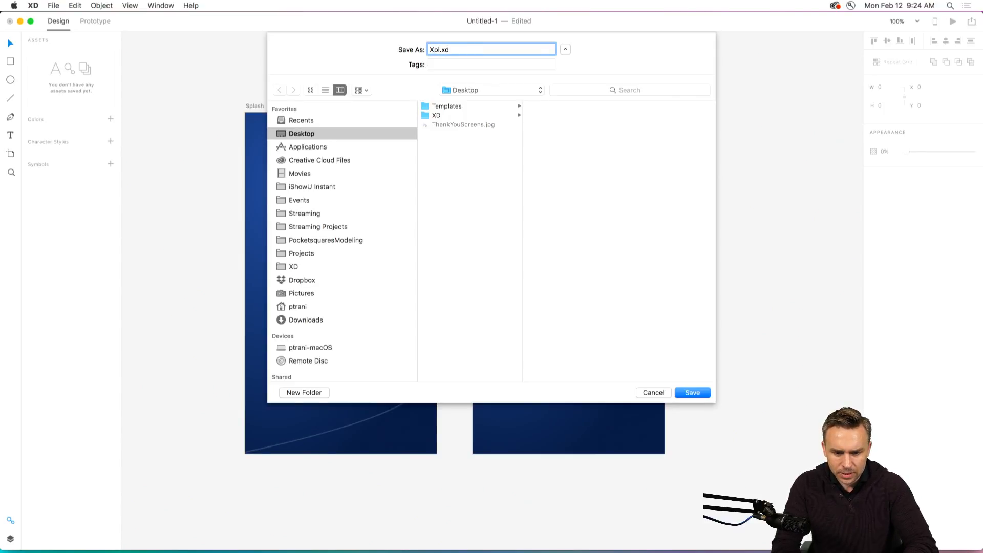
pyautogui.write('lore')
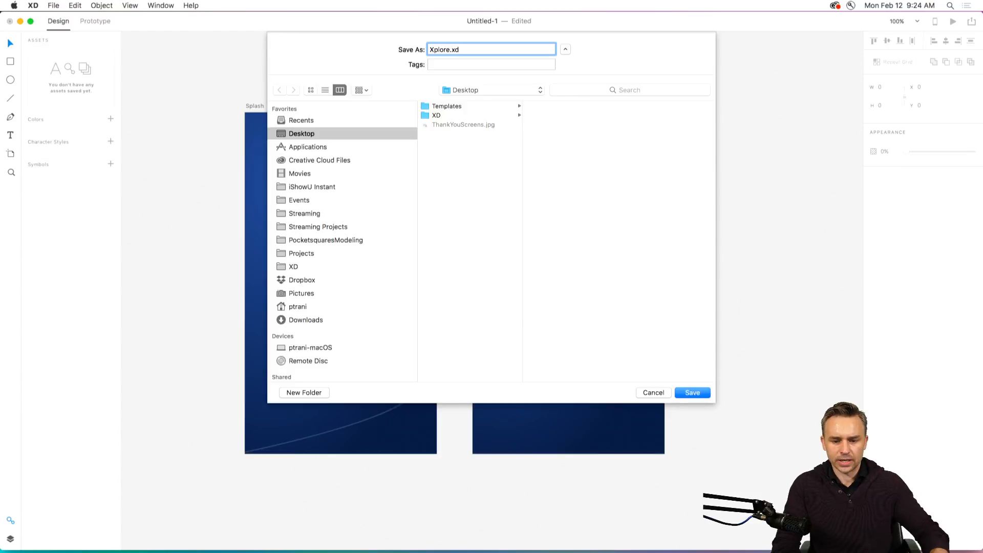
pyautogui.press('Return')
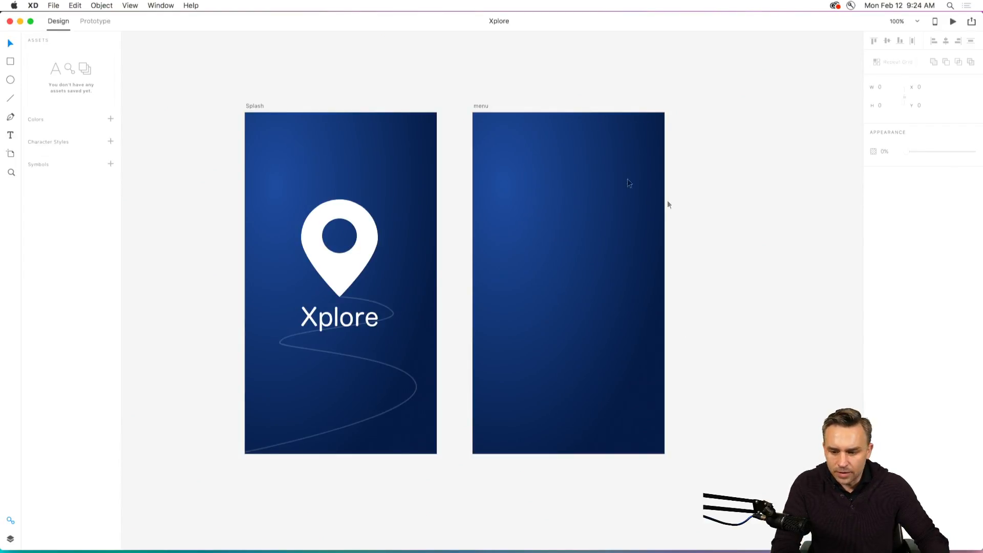
# Narrow the design window so that the files and folders on the desktop are exposed beside it.
pyautogui.moveTo(978, 546); pyautogui.dragTo(878, 548)
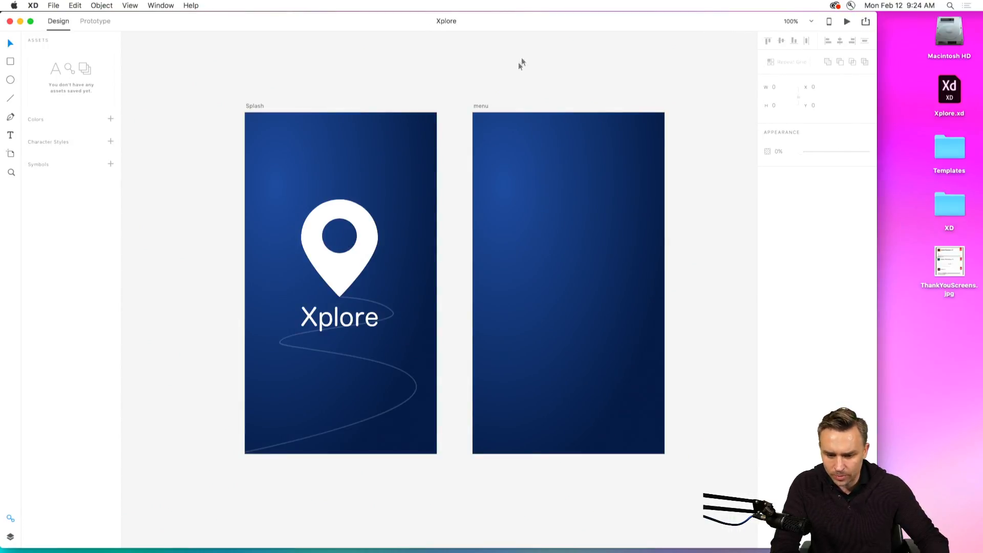
pyautogui.moveTo(510, 85); pyautogui.dragTo(452, 96)
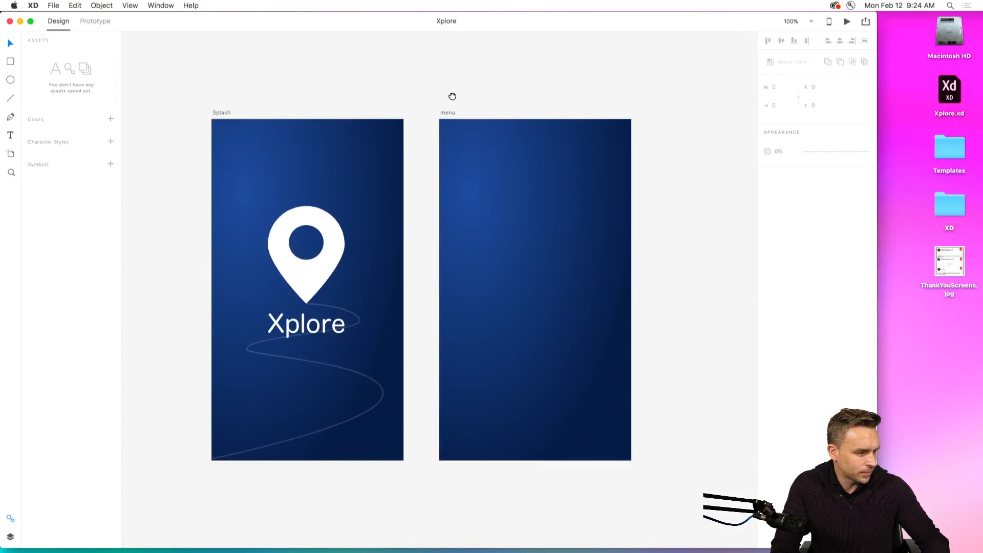
pyautogui.click(903, 244)
pyautogui.click(939, 145)
pyautogui.click(939, 197)
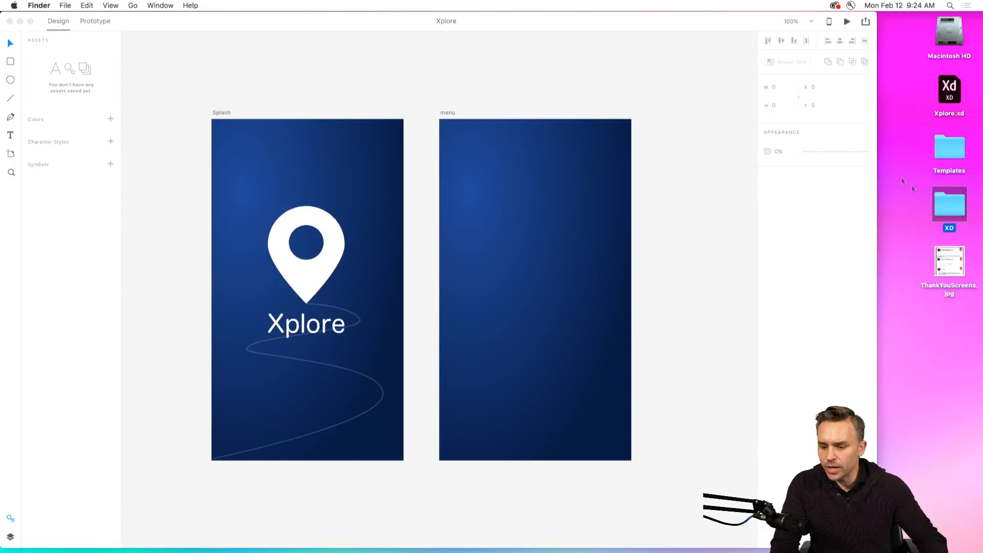
pyautogui.click(901, 175)
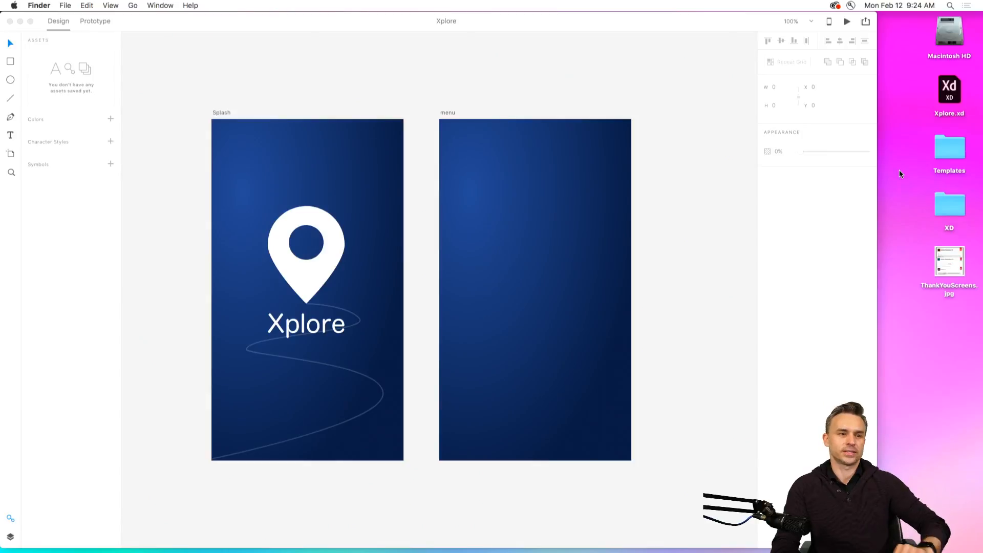
# Switch to Finder and open the Images folder inside the desktop's XD > Xplore folder.
pyautogui.doubleClick(946, 206)
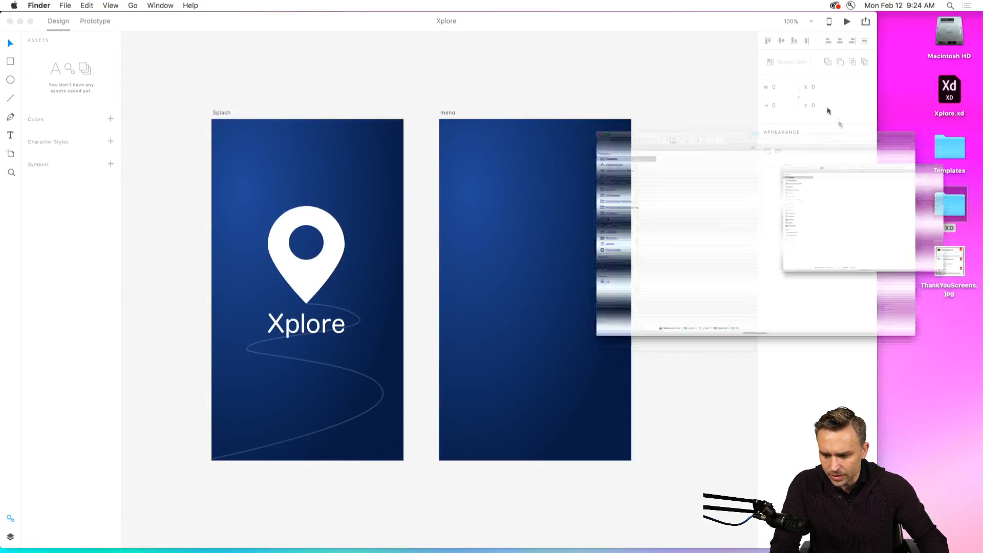
pyautogui.moveTo(277, 87); pyautogui.dragTo(369, 133)
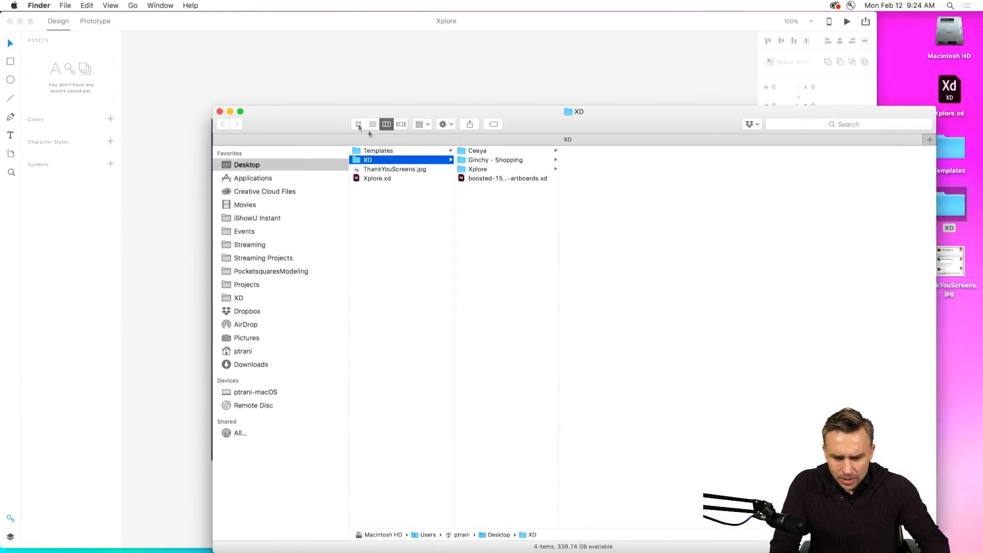
pyautogui.click(484, 169)
pyautogui.click(594, 160)
pyautogui.moveTo(302, 121); pyautogui.dragTo(382, 100)
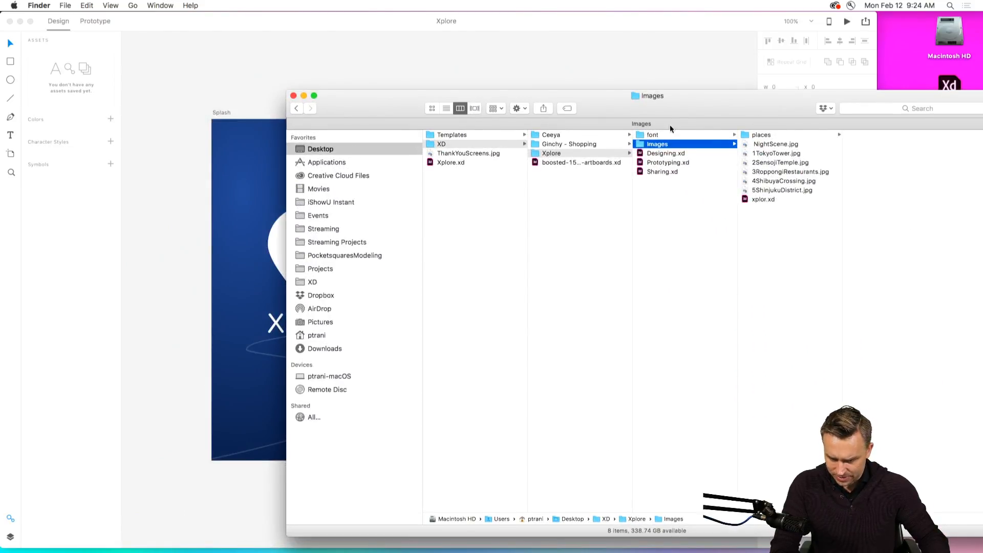
# Show the Images folder as icons and position its window so the artboards stay accessible behind it.
pyautogui.press('super+1')
pyautogui.moveTo(699, 111); pyautogui.dragTo(646, 124)
pyautogui.moveTo(236, 106); pyautogui.dragTo(673, 365)
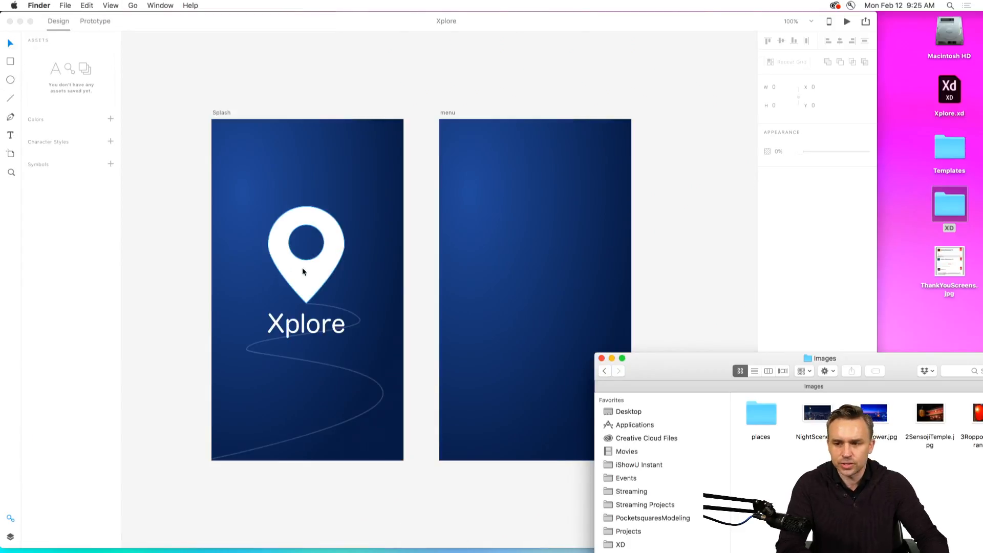
pyautogui.moveTo(641, 365); pyautogui.dragTo(578, 281)
# Place NightScene.jpg from the Images folder onto the menu artboard at X 128, Y 151.
pyautogui.click(753, 332)
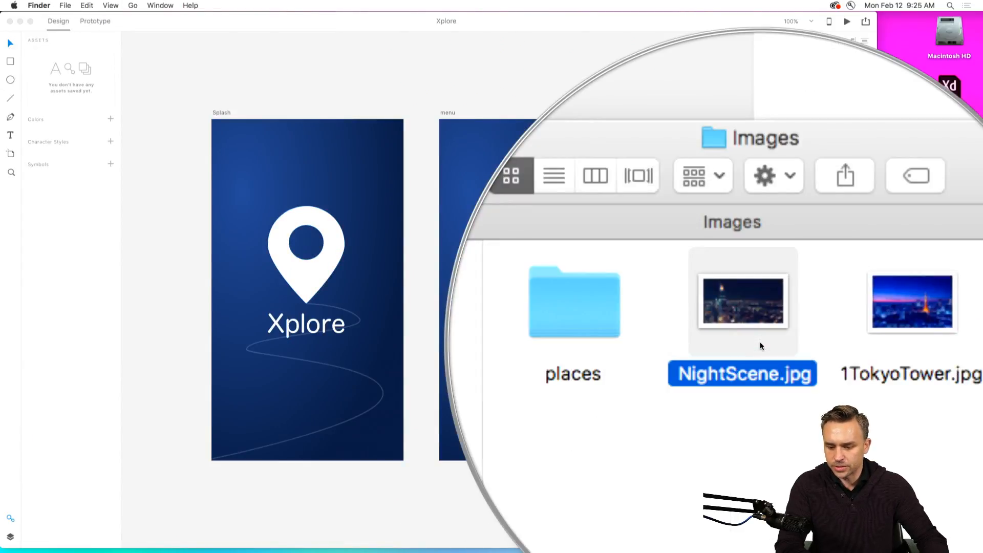
pyautogui.moveTo(755, 334); pyautogui.dragTo(523, 207)
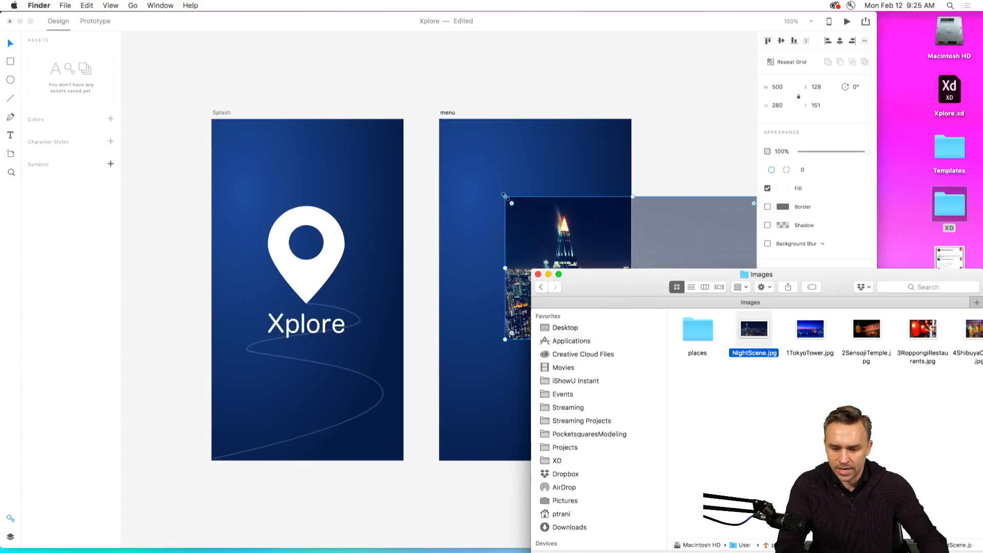
pyautogui.click(522, 206)
# Move the night scene image to the lower part of the Splash artboard, at X 0, Y 527.
pyautogui.moveTo(739, 254); pyautogui.dragTo(394, 346)
pyautogui.scroll(-3, 185, 191)
pyautogui.hscroll(-3, 184, 191)
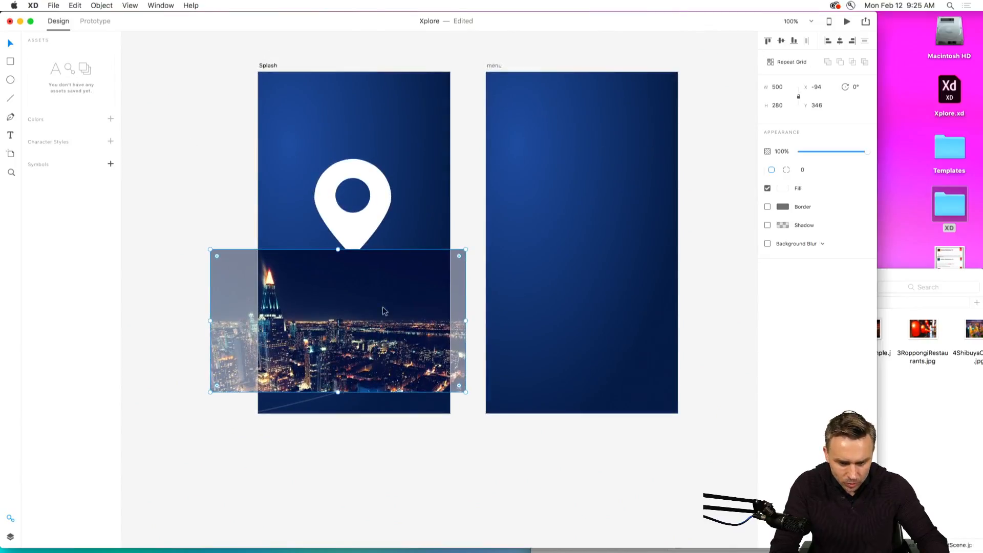
pyautogui.moveTo(382, 309); pyautogui.dragTo(427, 413)
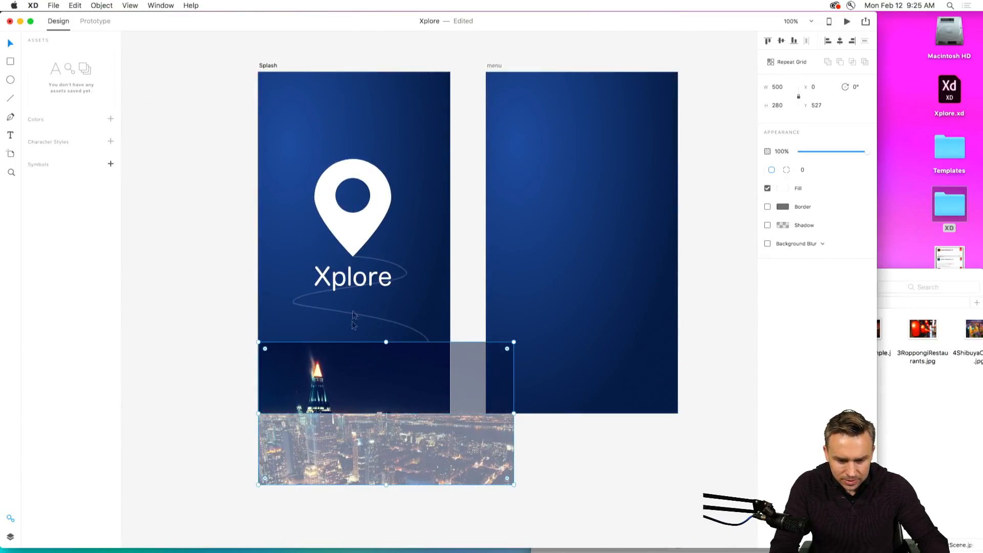
# Send the night scene image behind the Splash artboard's other elements and delete the decorative curved line below the Xplore text.
pyautogui.press('shift+super+bracketleft')
pyautogui.click(301, 302)
pyautogui.press('Delete')
# Move the pin and Xplore text higher on the Splash artboard, and scale the night scene to 383 × 214 at X 0, Y 453.
pyautogui.moveTo(281, 209); pyautogui.dragTo(396, 300)
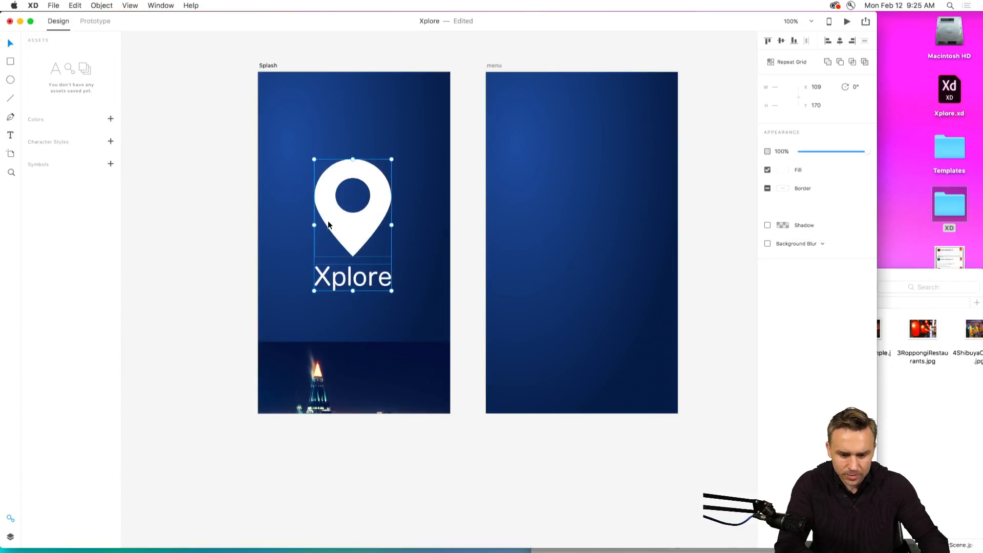
pyautogui.moveTo(328, 220); pyautogui.dragTo(329, 191)
pyautogui.moveTo(316, 397); pyautogui.dragTo(316, 325)
pyautogui.moveTo(514, 271); pyautogui.dragTo(450, 303)
pyautogui.click(270, 276)
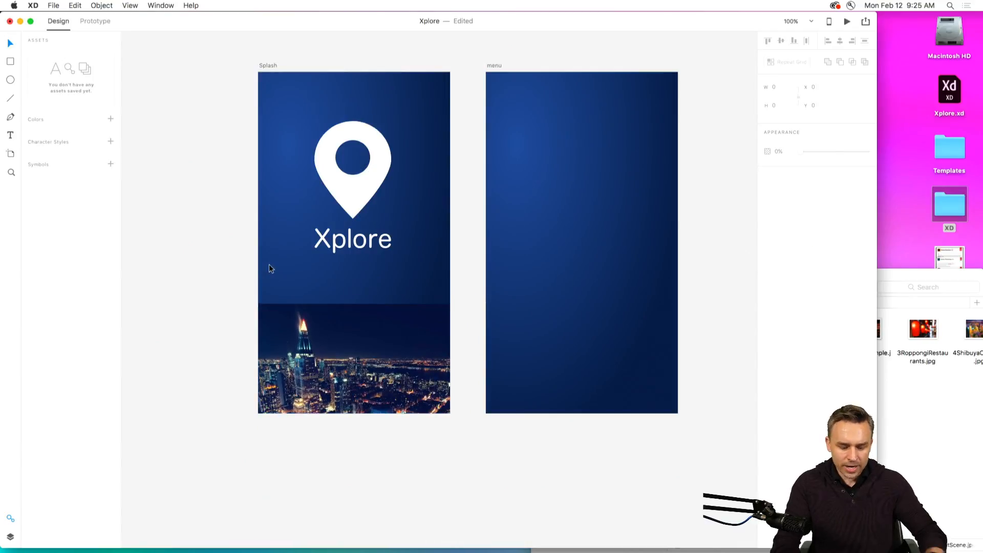
# Widen the XD window to nearly the full screen width, with the Splash artboard enlarged to 200%.
pyautogui.press('super+equal')
pyautogui.moveTo(462, 419); pyautogui.dragTo(614, 485)
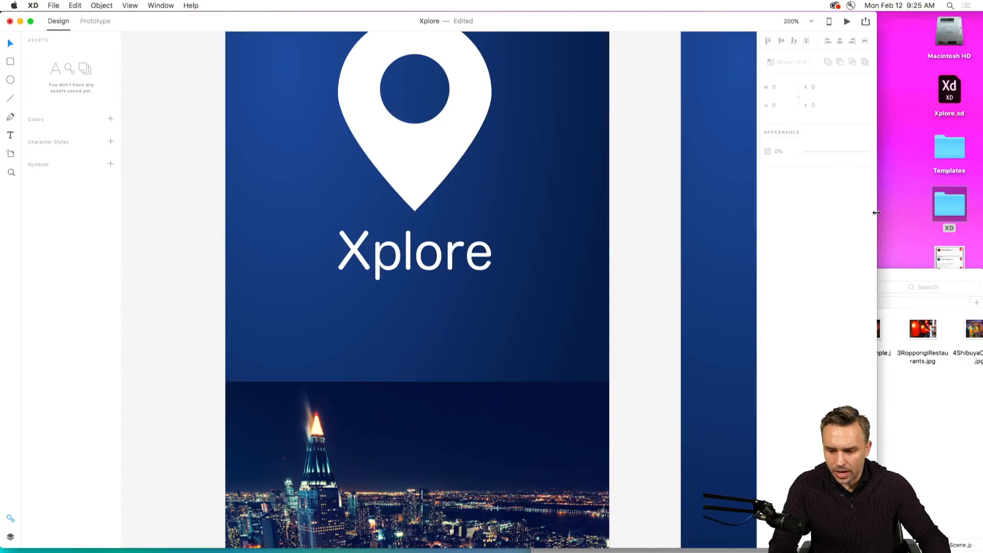
pyautogui.moveTo(877, 240); pyautogui.dragTo(972, 240)
pyautogui.moveTo(315, 274); pyautogui.dragTo(331, 411)
# Replace the Splash artboard's radial gradient with solid color #151F43, sampled from the sky at the night scene's upper edge.
pyautogui.click(250, 46)
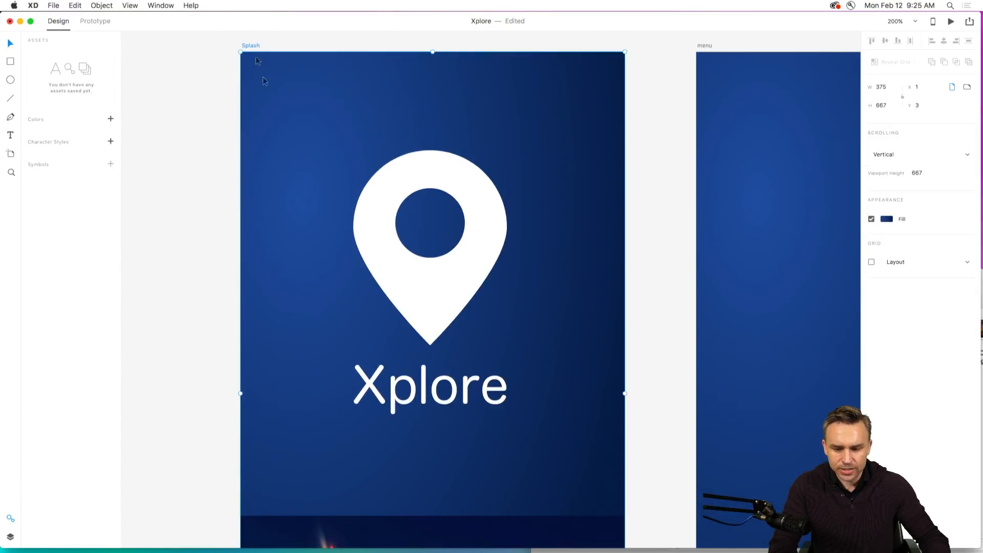
pyautogui.scroll(-3, 477, 457)
pyautogui.hscroll(1, 476, 457)
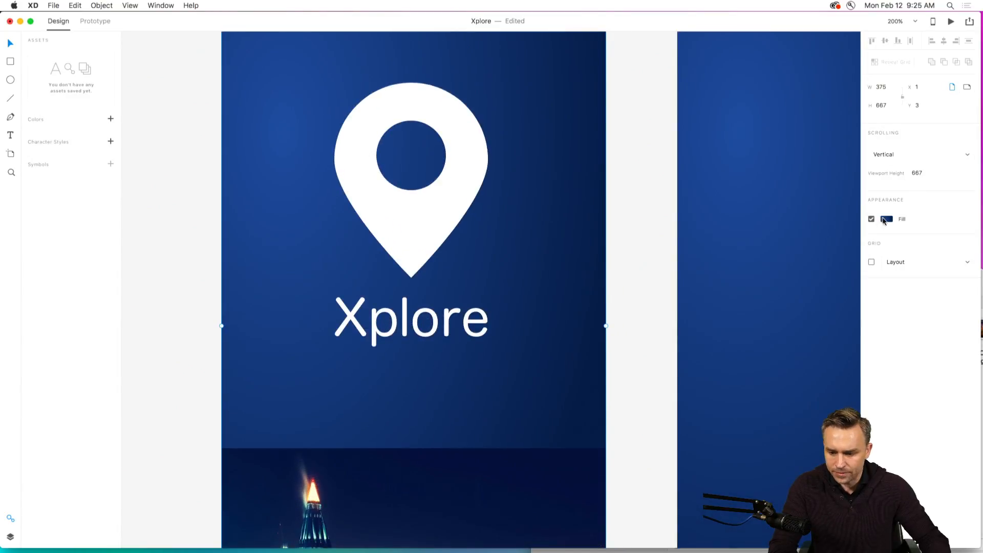
pyautogui.click(886, 219)
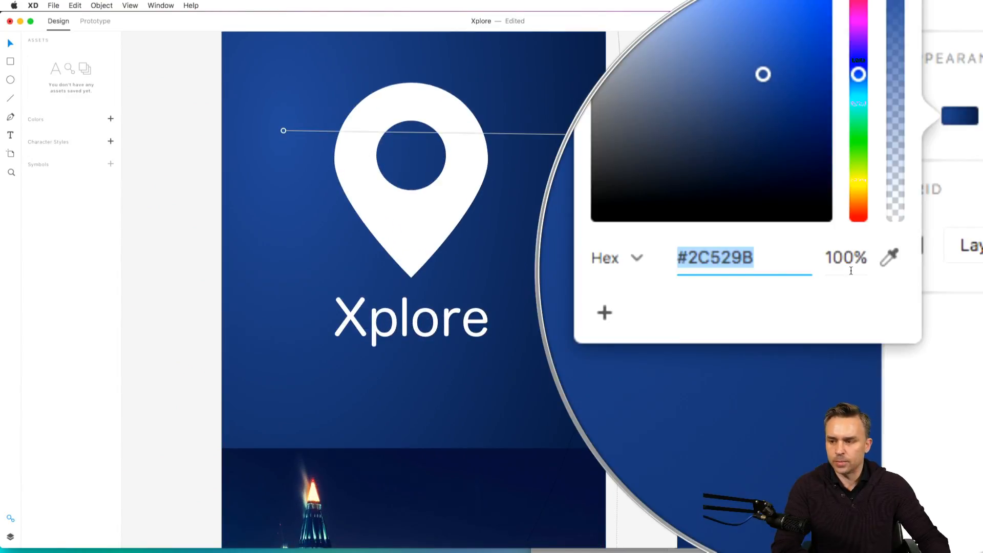
pyautogui.click(861, 266)
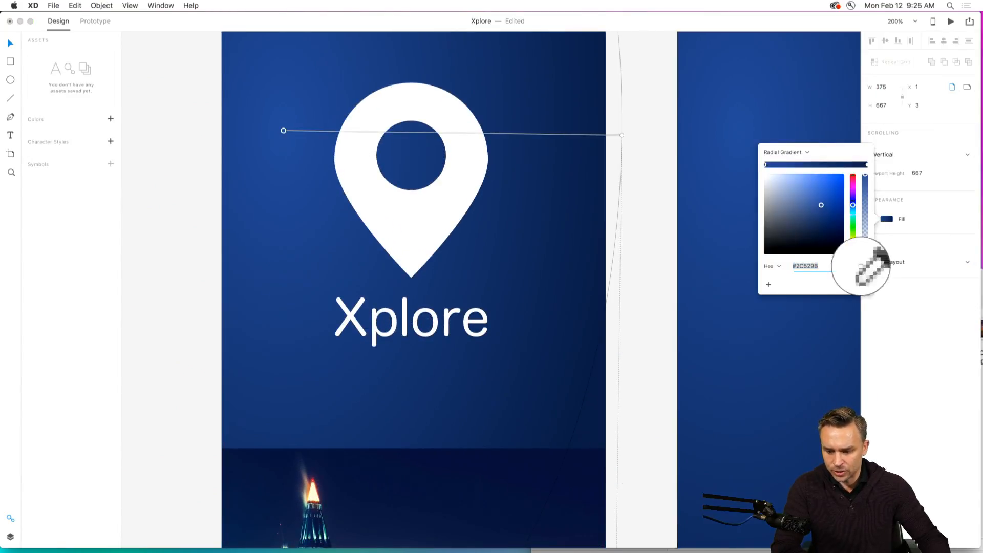
pyautogui.click(440, 454)
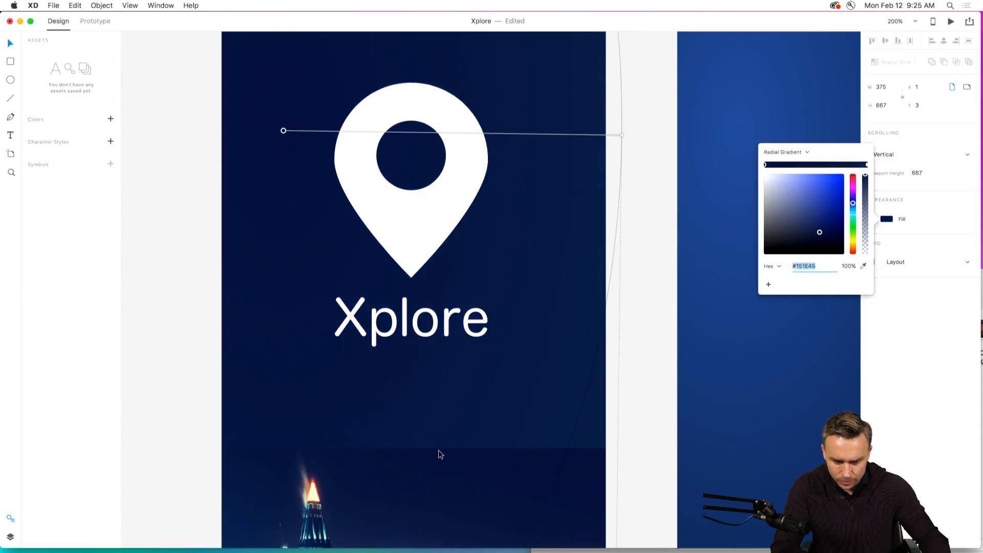
pyautogui.click(863, 267)
pyautogui.click(528, 456)
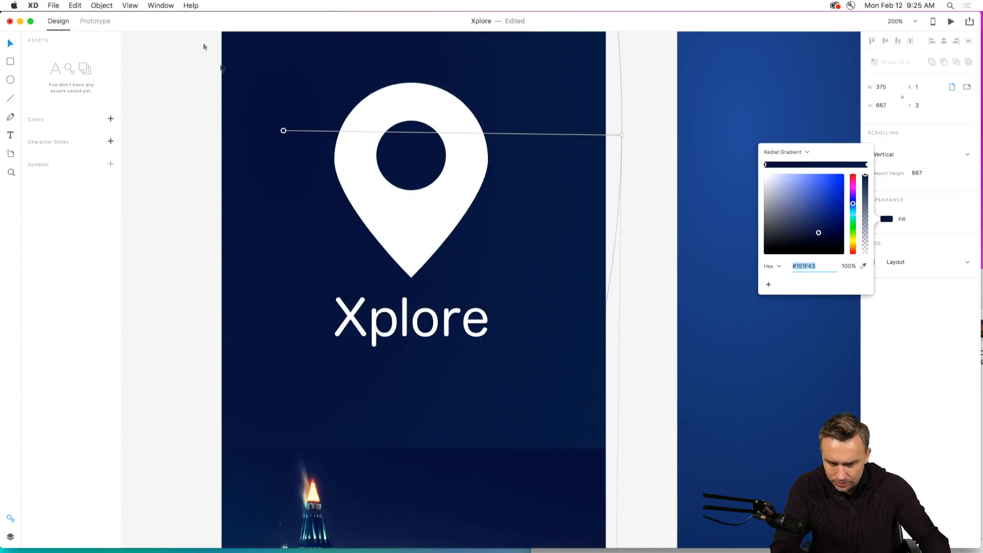
pyautogui.click(785, 152)
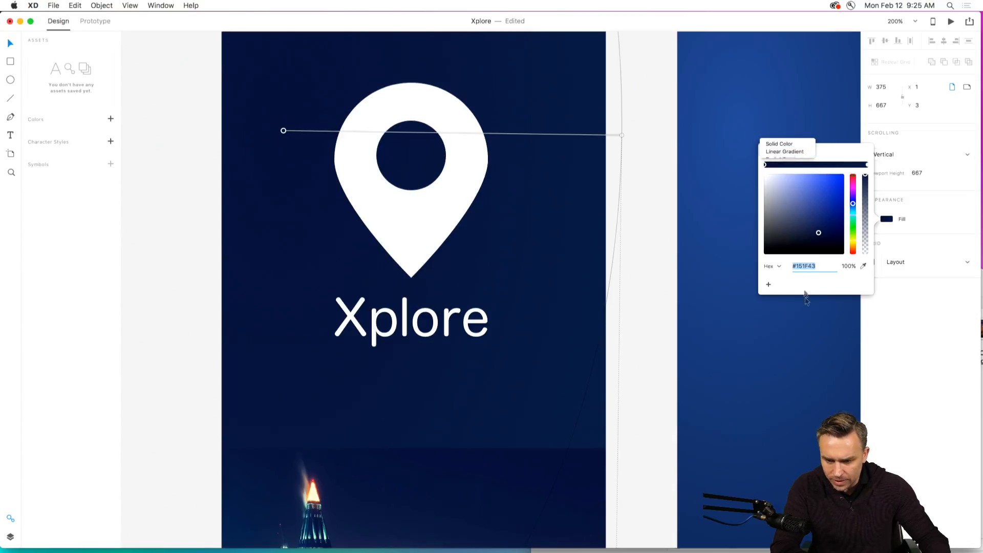
pyautogui.click(174, 264)
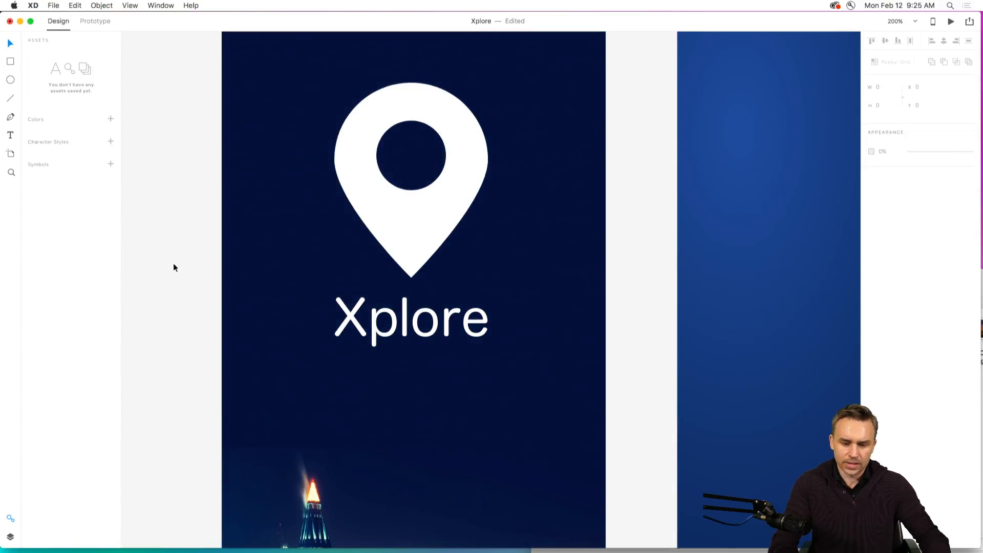
# Review at several zoom levels how the night scene blends into the Splash artboard's background.
pyautogui.press('super+minus')
pyautogui.press('super+minus')
pyautogui.press('super+minus')
pyautogui.moveTo(276, 271); pyautogui.dragTo(153, 275)
pyautogui.click(312, 415)
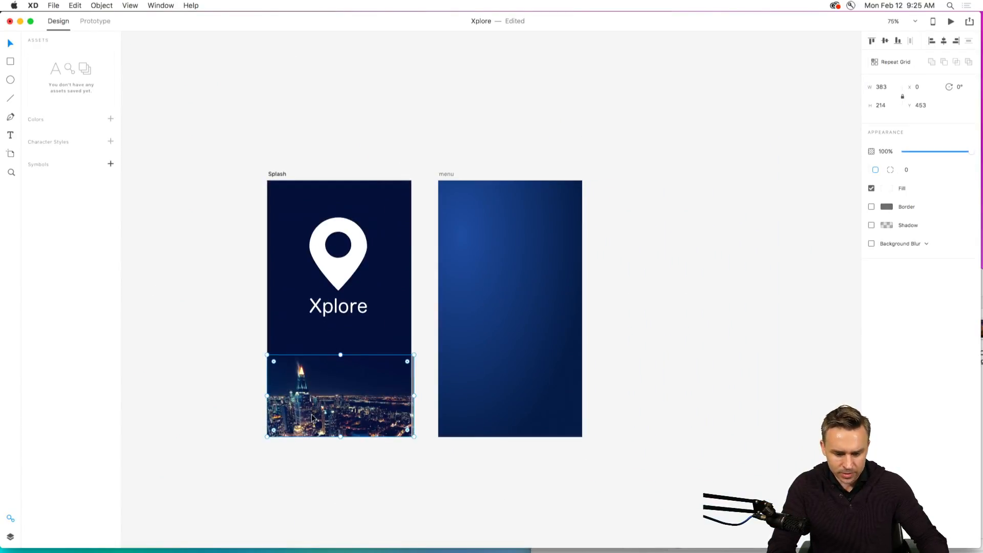
pyautogui.click(208, 282)
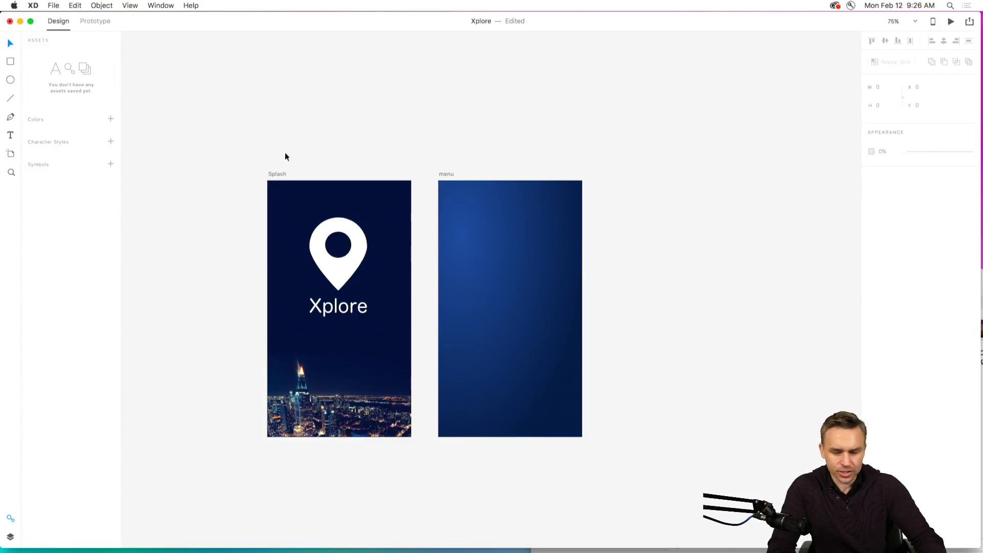
pyautogui.moveTo(222, 127); pyautogui.dragTo(292, 88)
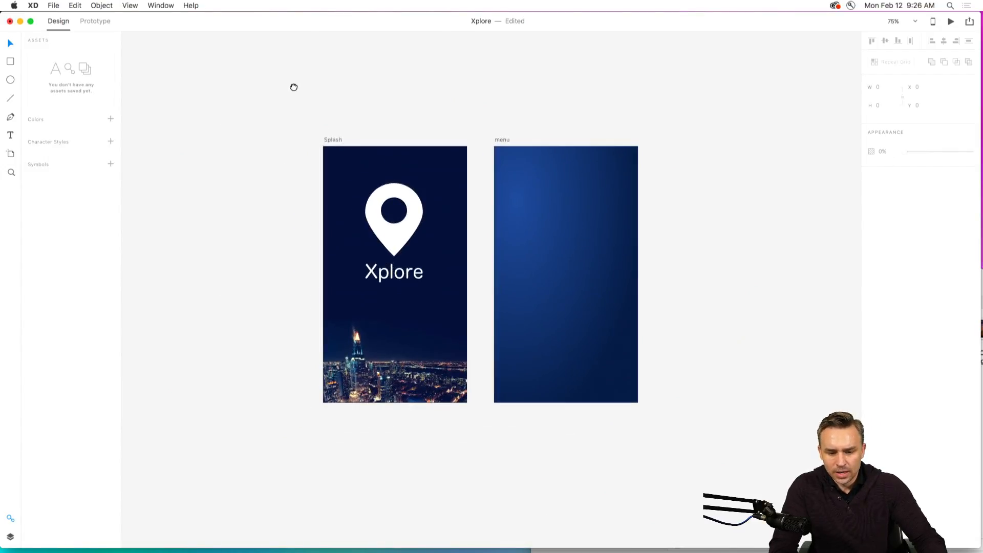
pyautogui.click(380, 357)
pyautogui.click(173, 253)
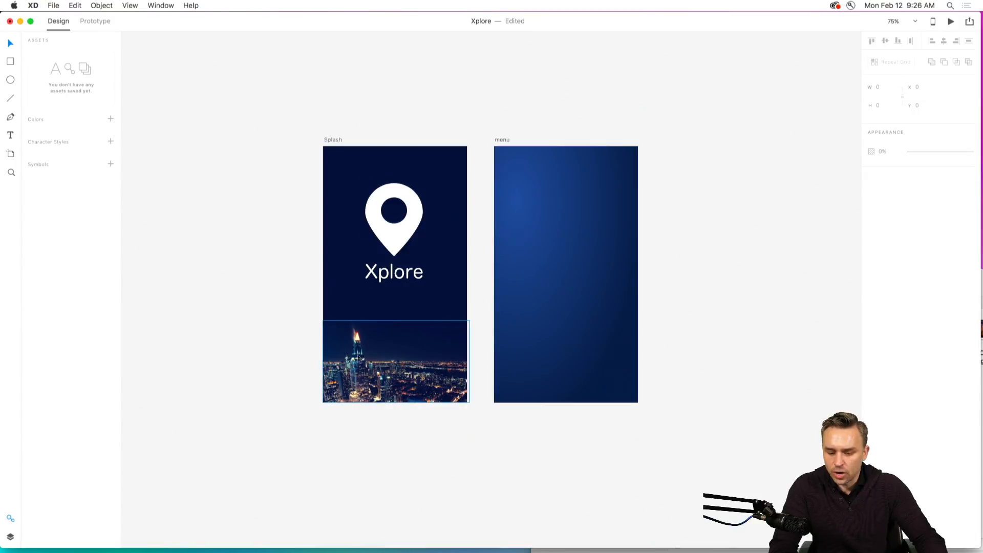
pyautogui.press('super+0')
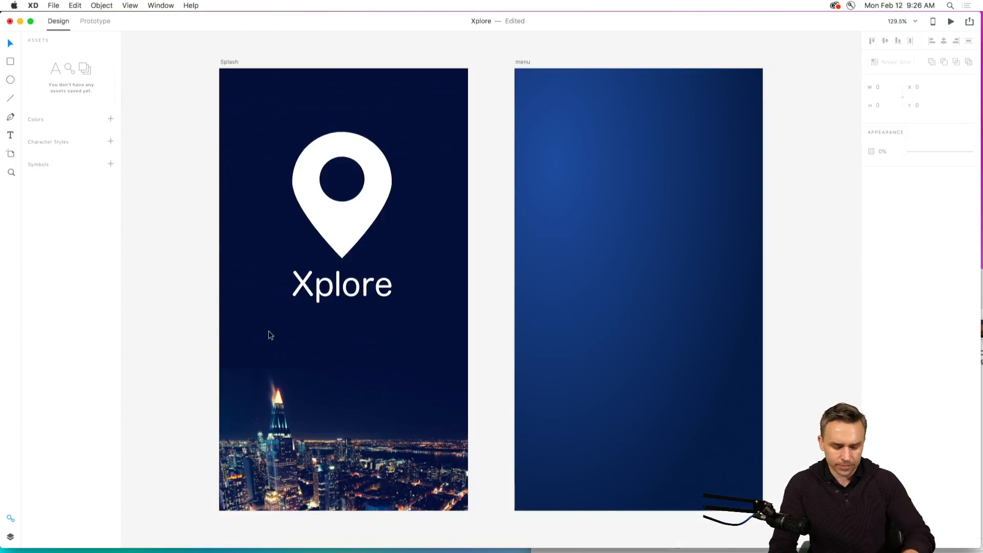
pyautogui.press('super+1')
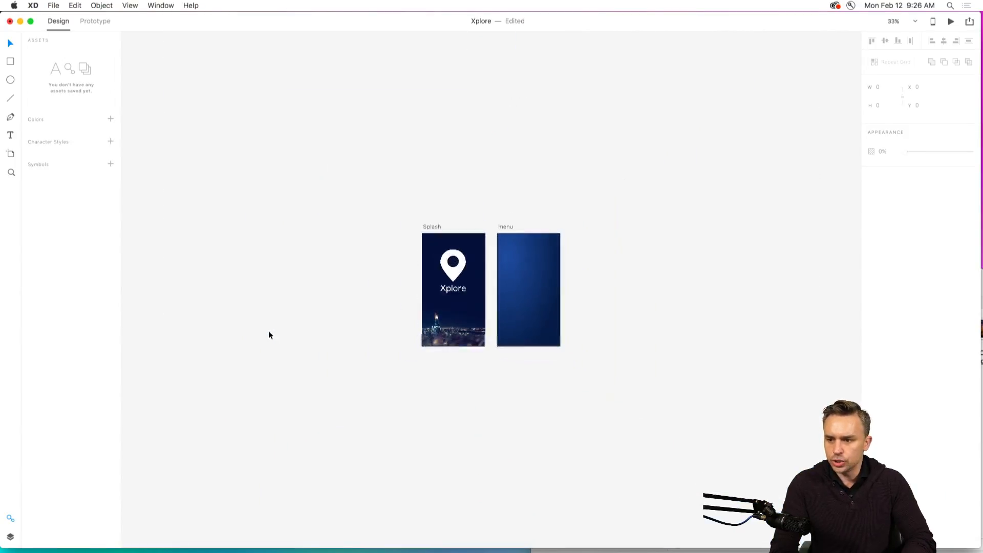
pyautogui.press('super+0')
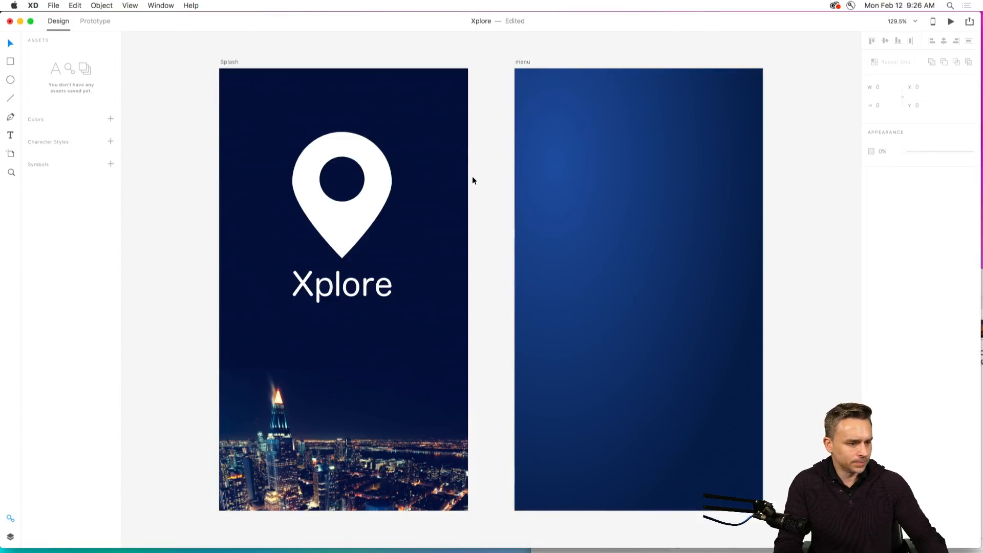
pyautogui.moveTo(472, 176); pyautogui.dragTo(469, 170)
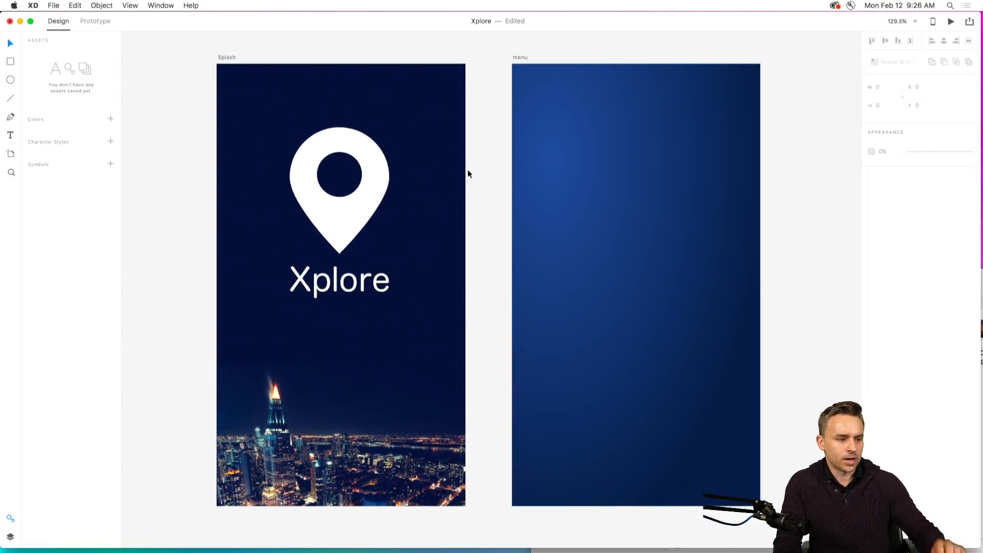
# Compare the Splash and menu artboards' fills and properties by selecting each artboard in turn.
pyautogui.click(224, 57)
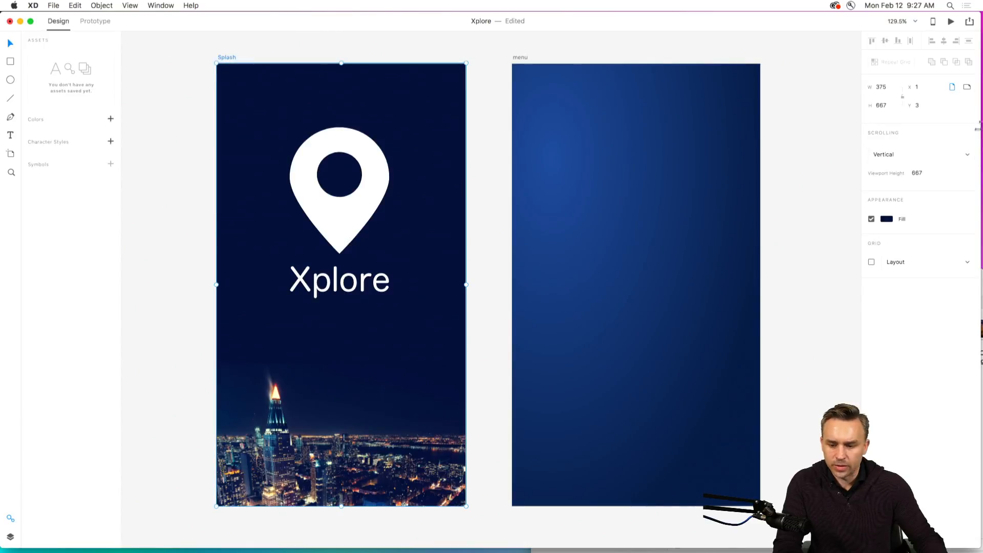
pyautogui.press('e')
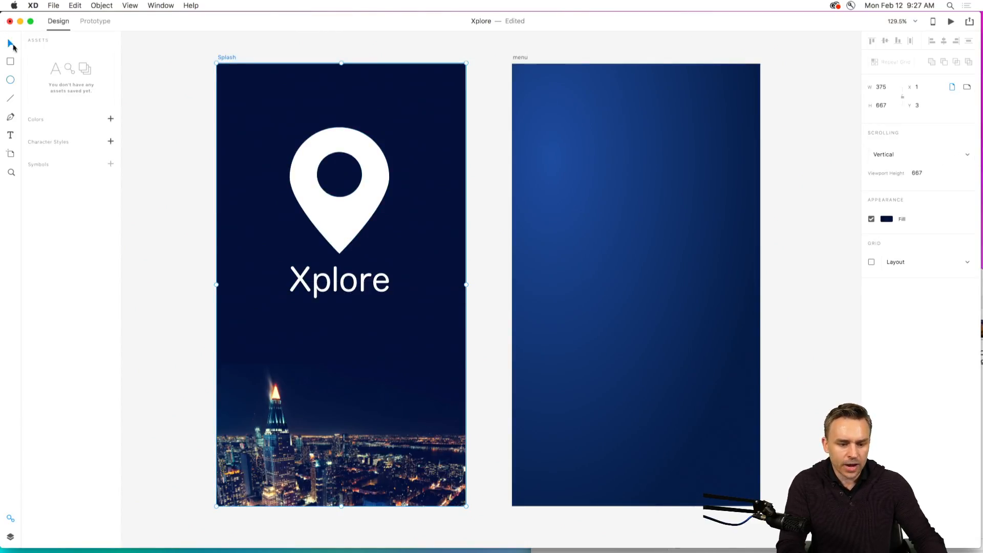
pyautogui.click(193, 124)
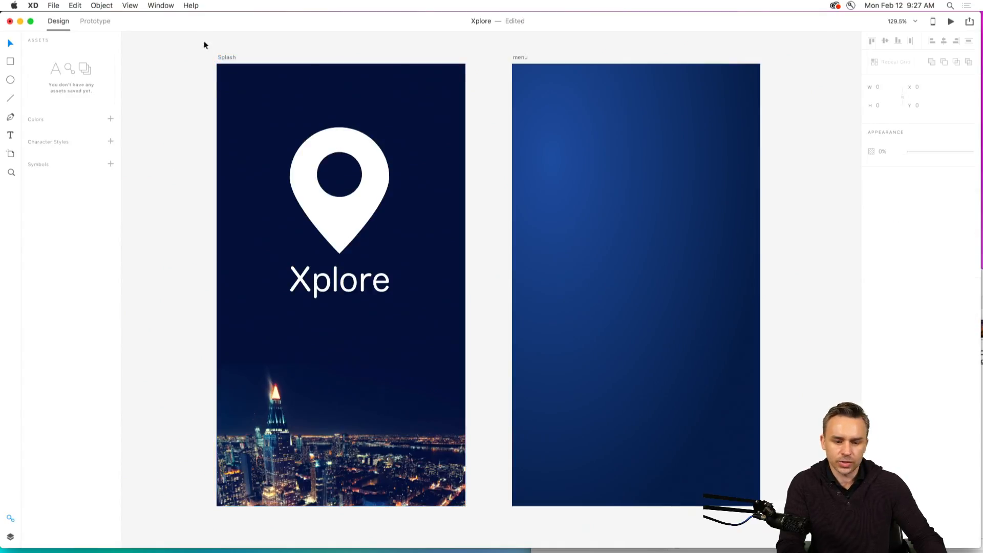
pyautogui.click(517, 59)
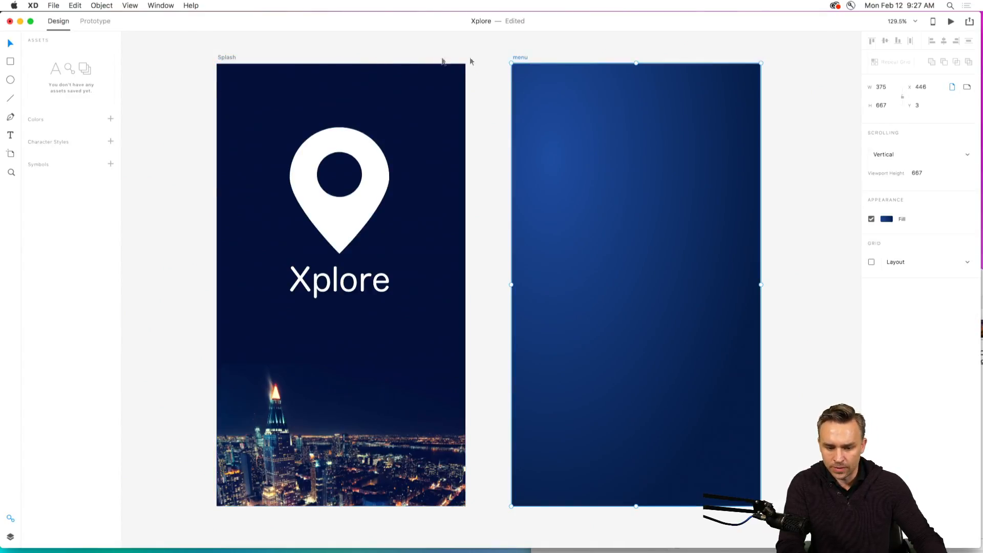
pyautogui.click(372, 55)
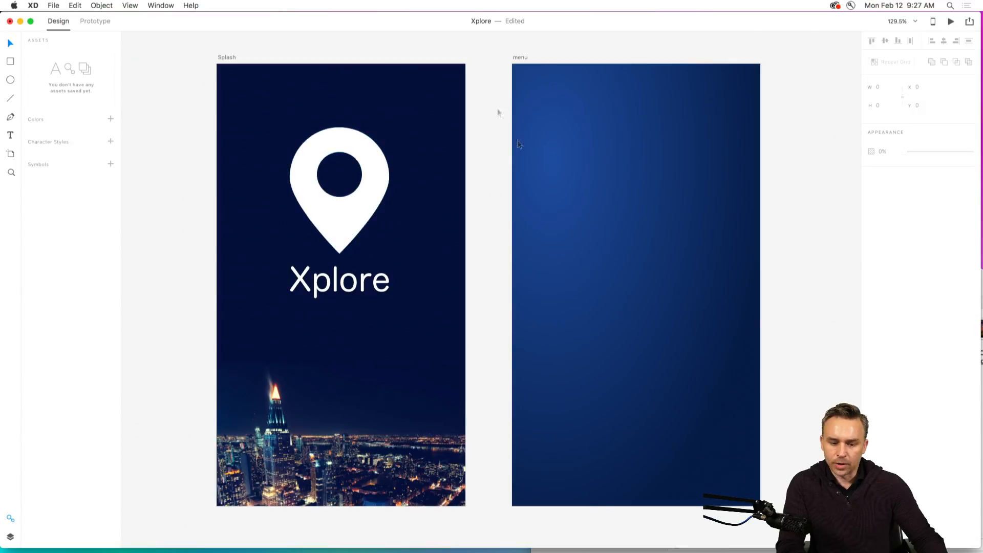
pyautogui.click(221, 58)
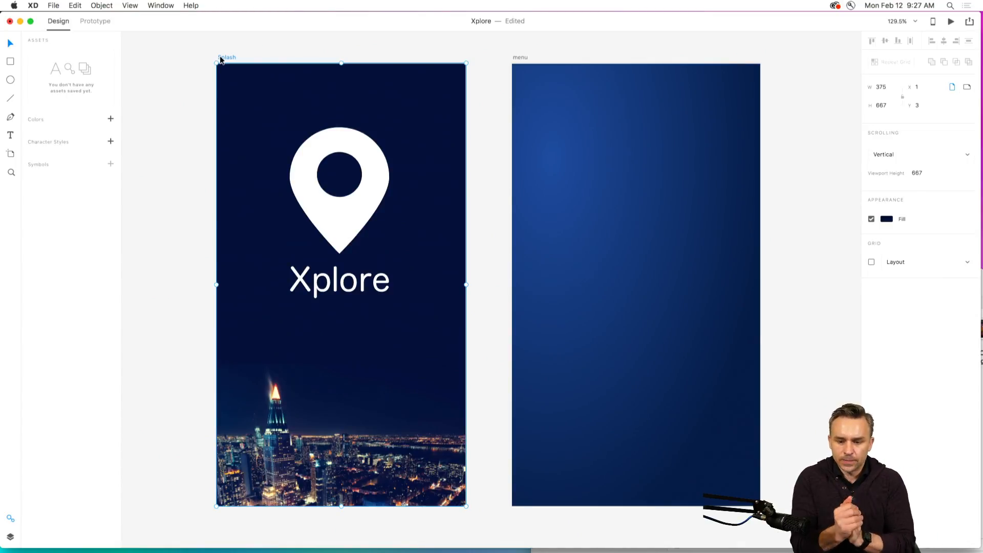
pyautogui.click(516, 60)
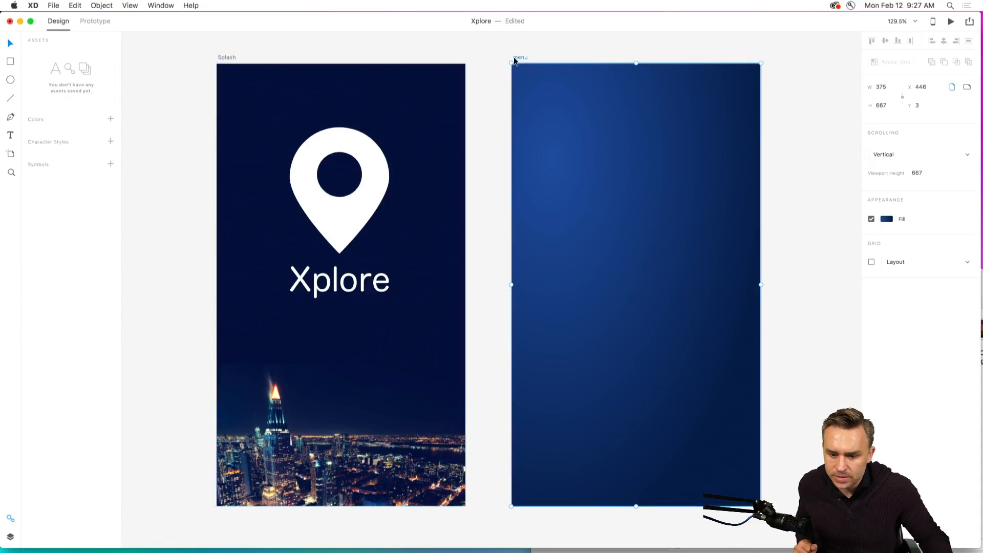
# Save the Splash artboard's fill color #151F43 as a swatch in the color picker, keeping the Hex color format.
pyautogui.click(228, 59)
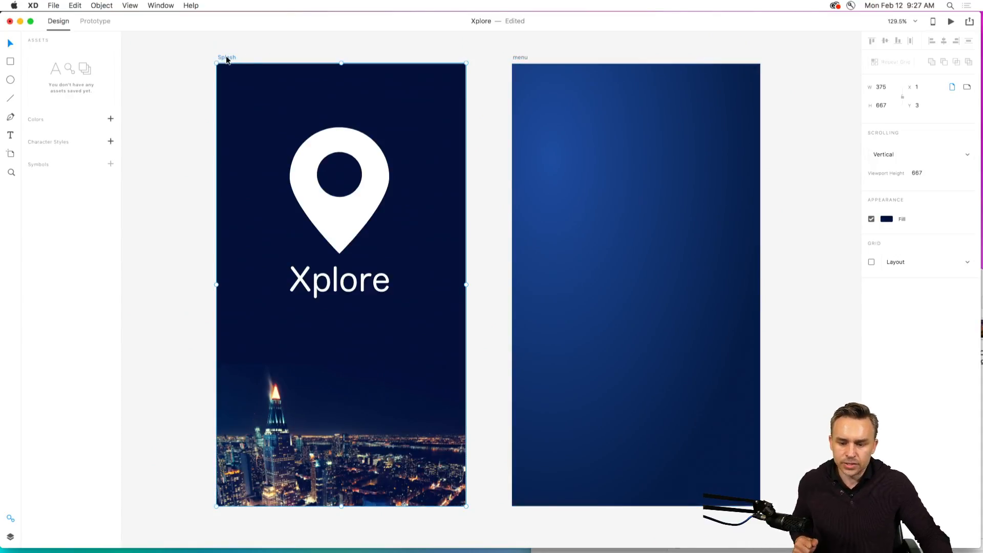
pyautogui.click(891, 221)
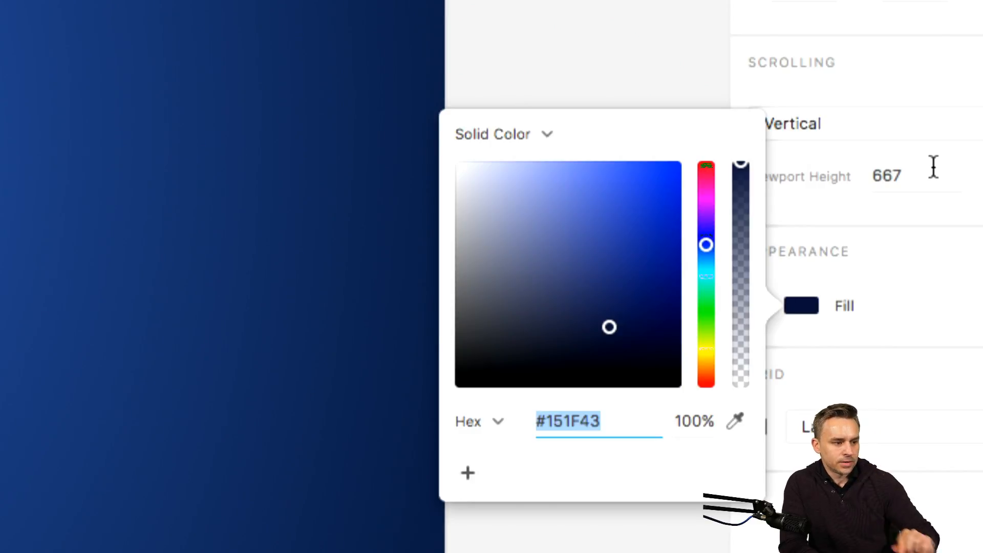
pyautogui.click(468, 476)
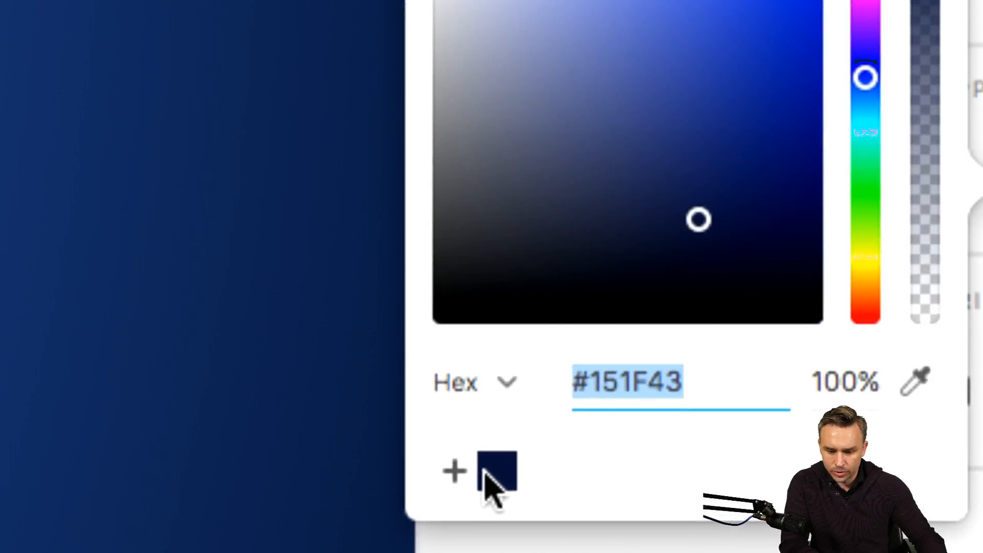
pyautogui.click(509, 385)
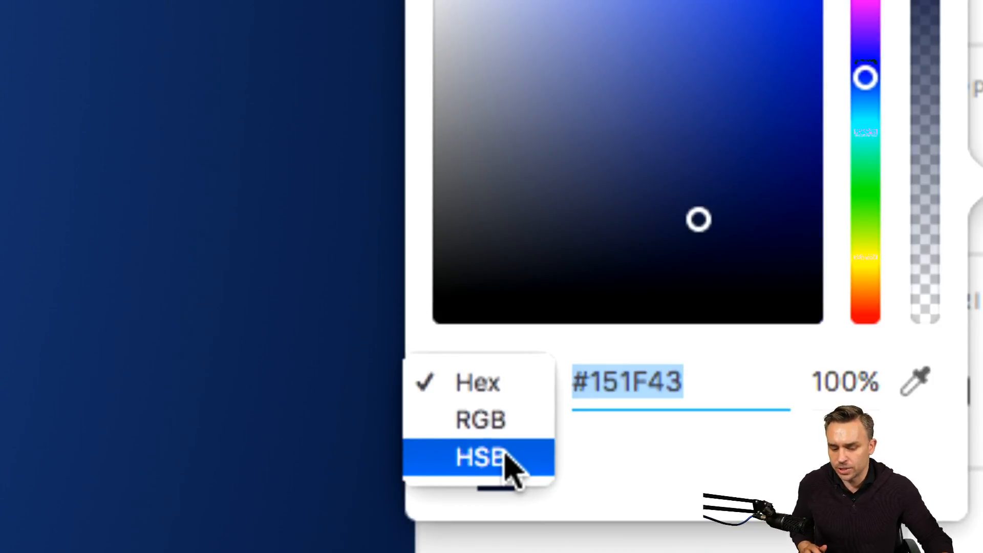
pyautogui.click(670, 435)
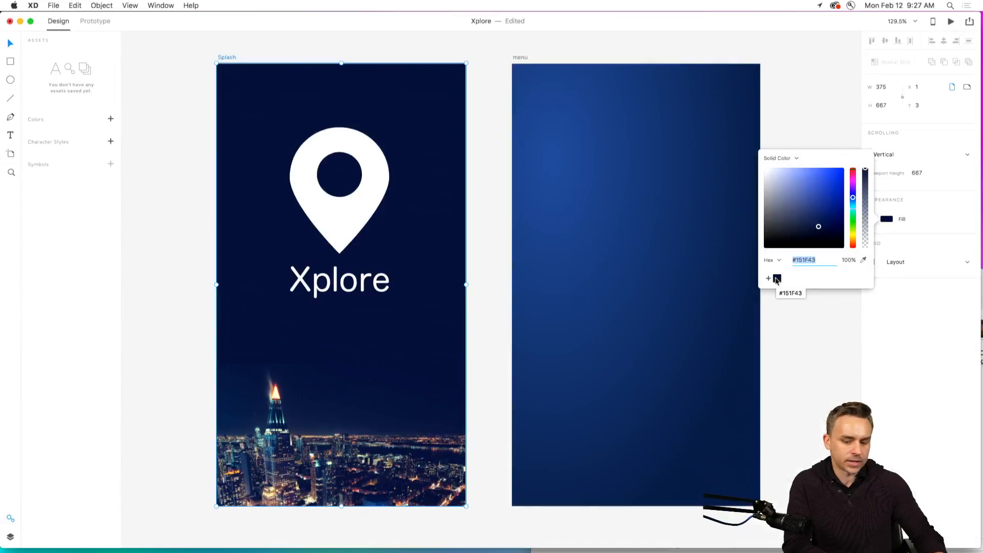
pyautogui.click(450, 59)
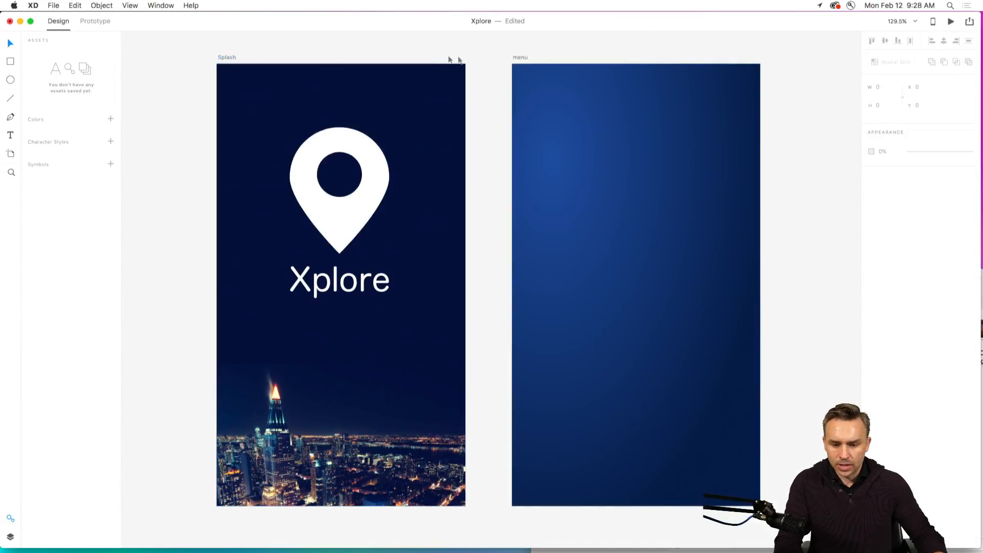
# Examine the saved swatches in the fill color picker of the menu artboard.
pyautogui.click(518, 58)
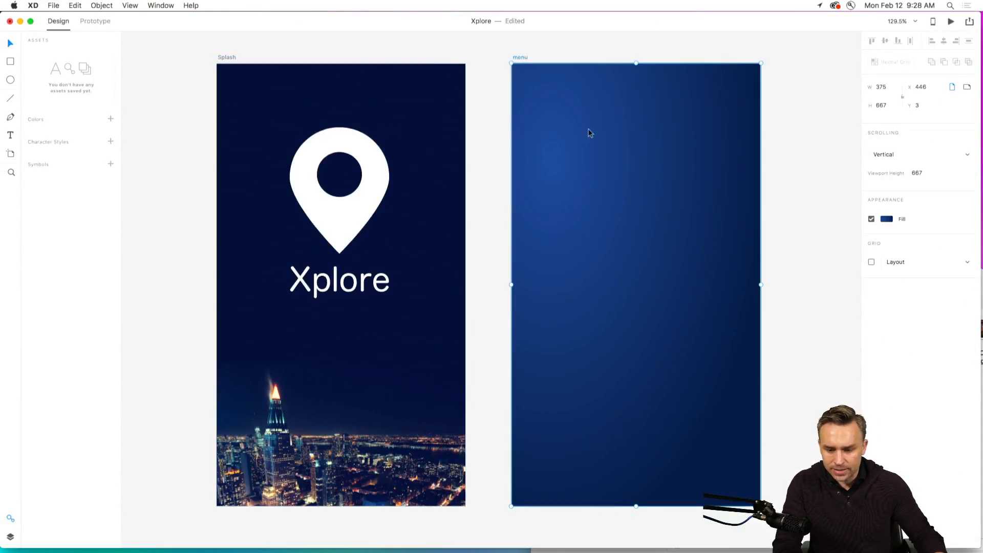
pyautogui.click(886, 218)
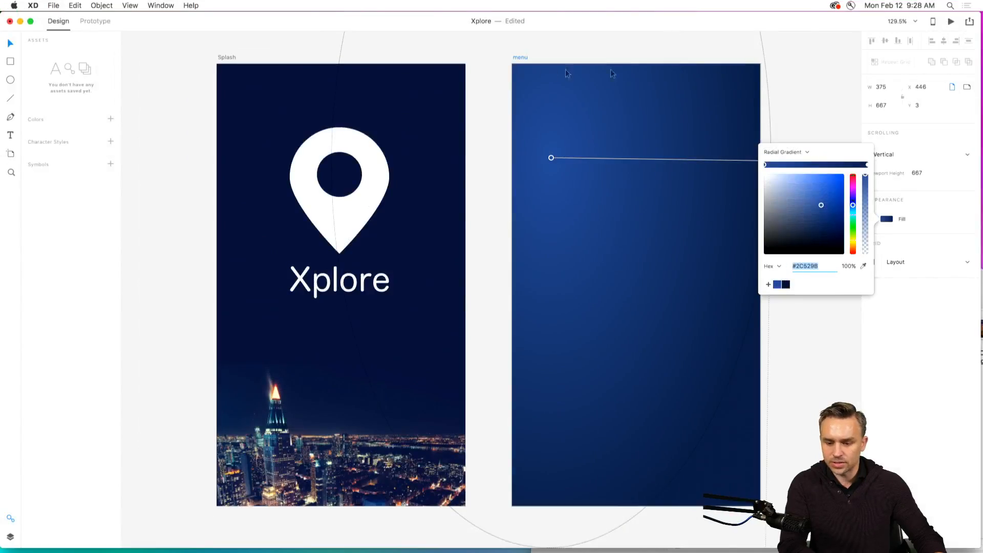
pyautogui.click(481, 49)
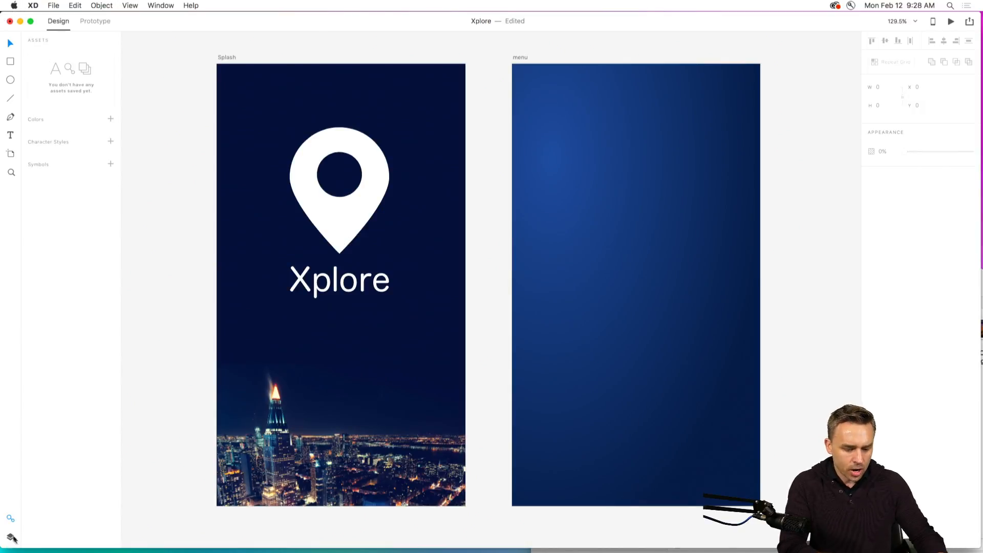
# Add the Splash artboard's colors to the document's color assets.
pyautogui.click(10, 520)
pyautogui.click(10, 521)
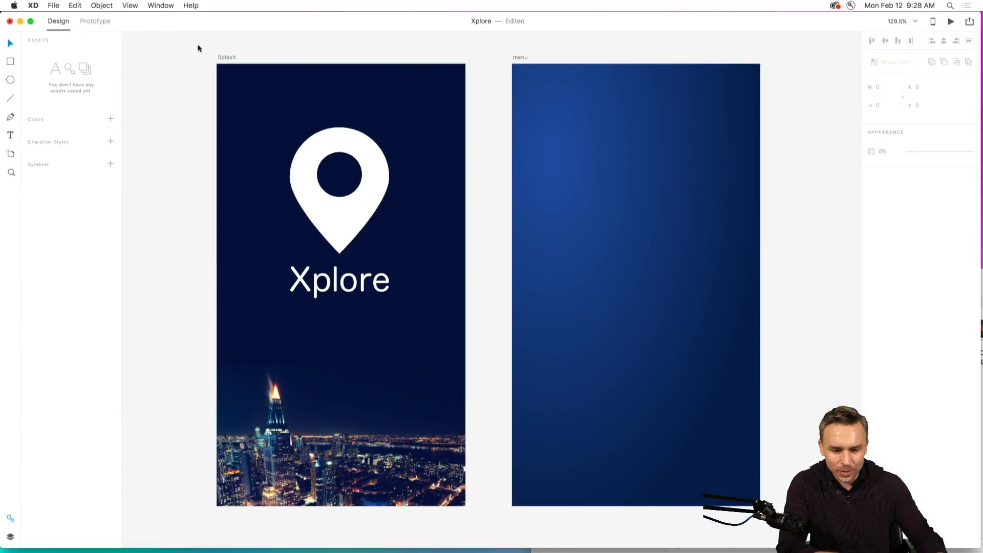
pyautogui.click(226, 63)
pyautogui.click(887, 218)
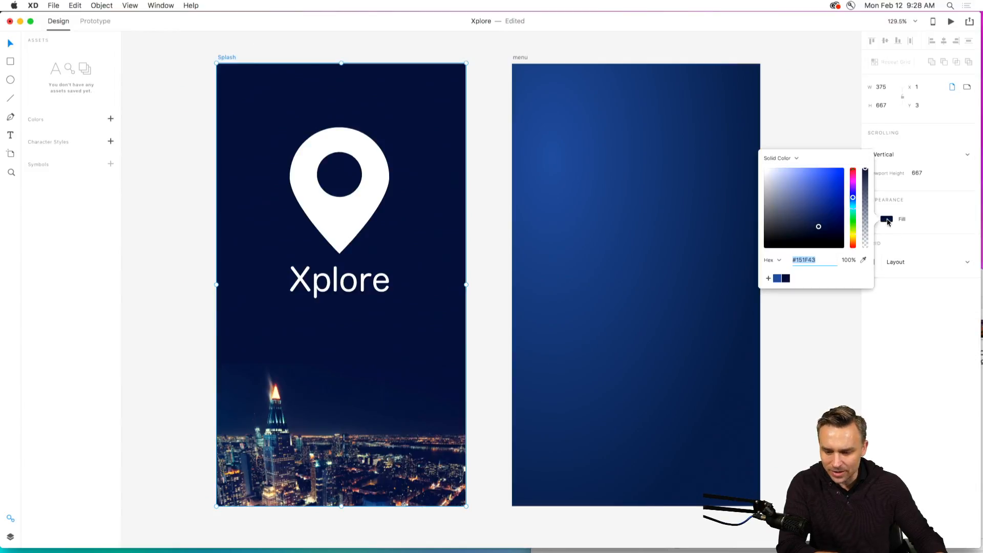
pyautogui.click(736, 189)
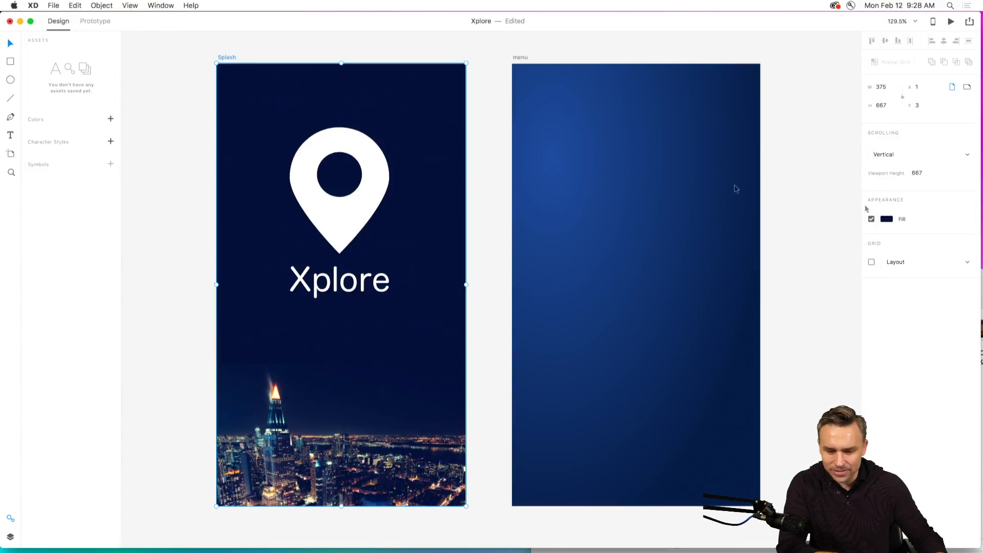
pyautogui.click(111, 119)
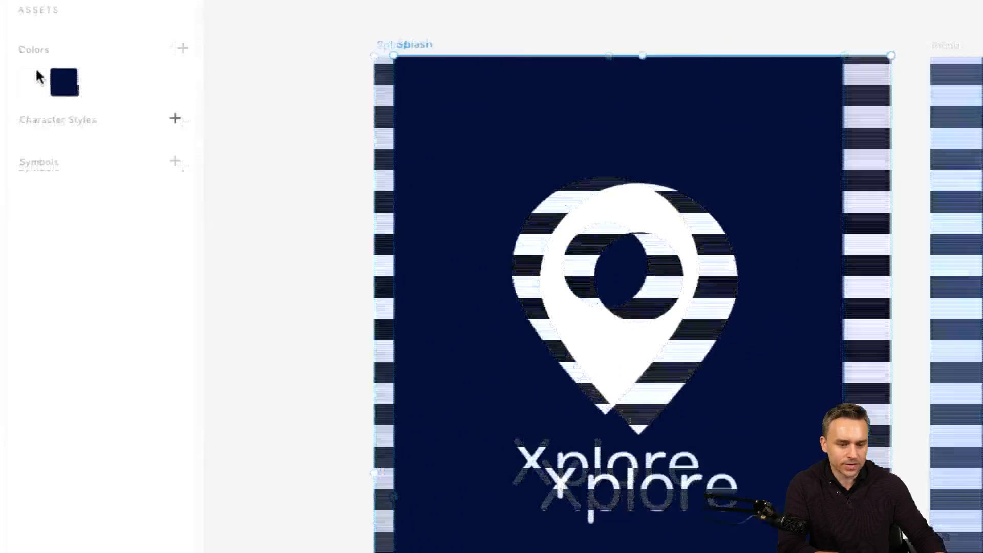
# Try to add the menu artboard's radial gradient fill to the color assets.
pyautogui.click(943, 55)
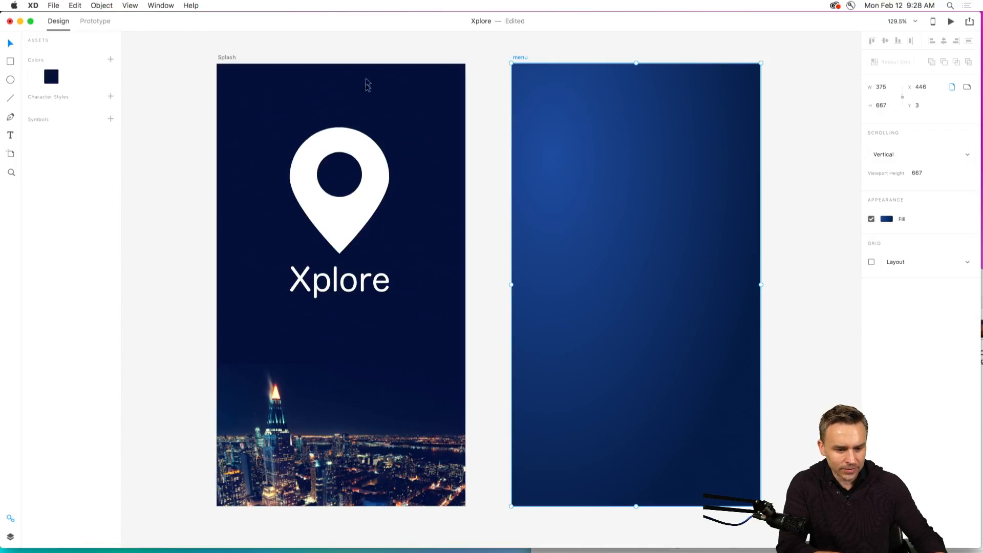
pyautogui.scroll(-1, 517, 59)
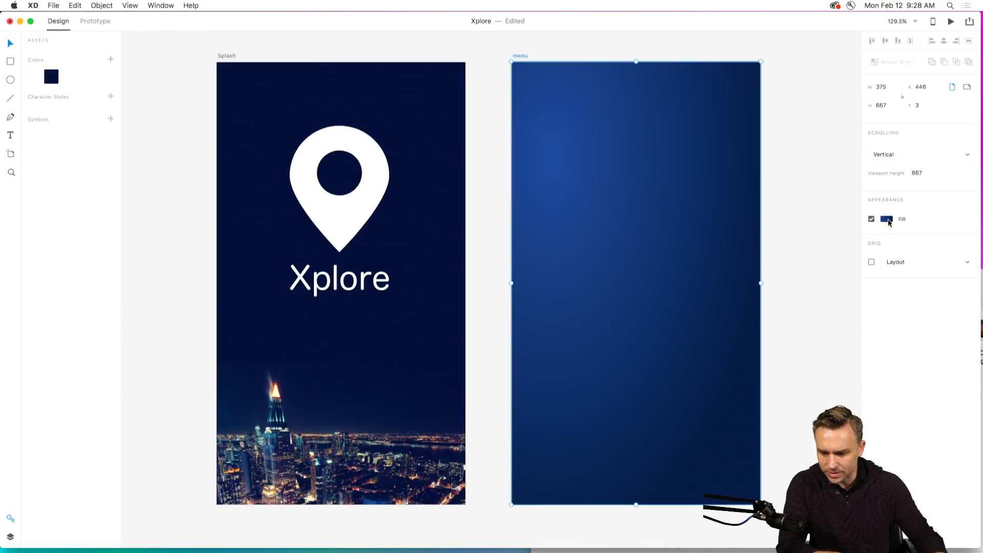
pyautogui.click(887, 219)
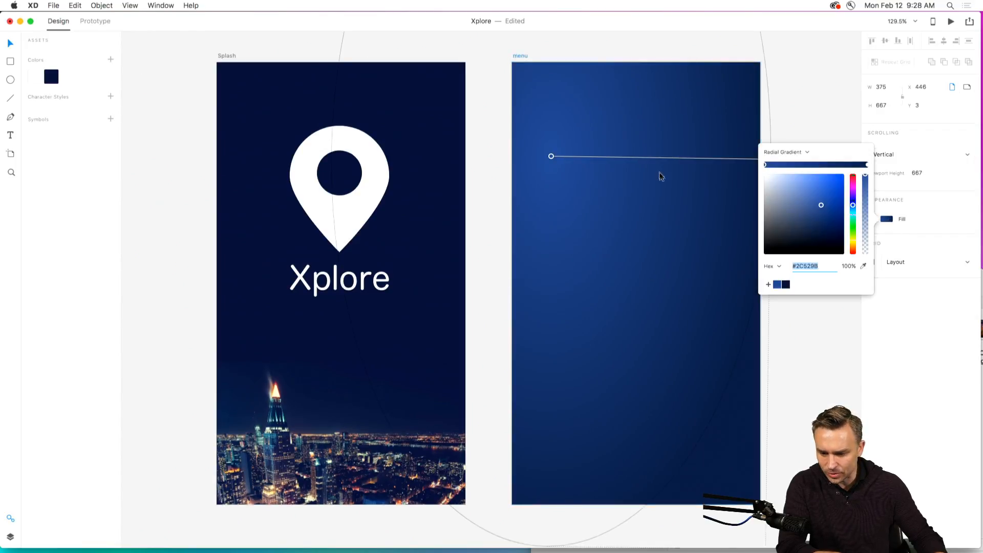
pyautogui.click(113, 61)
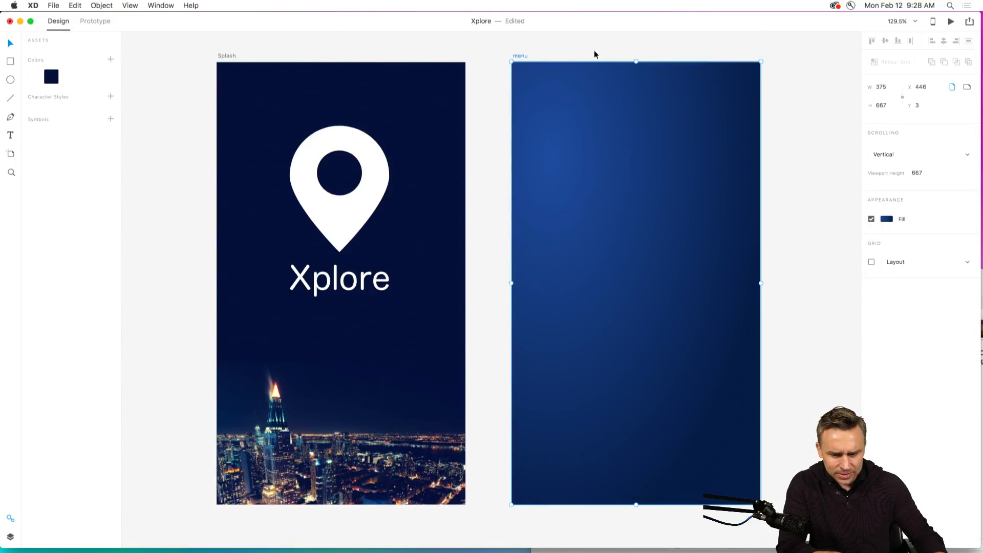
# Change the menu artboard's fill to a linear gradient and add that gradient to the color assets.
pyautogui.click(886, 219)
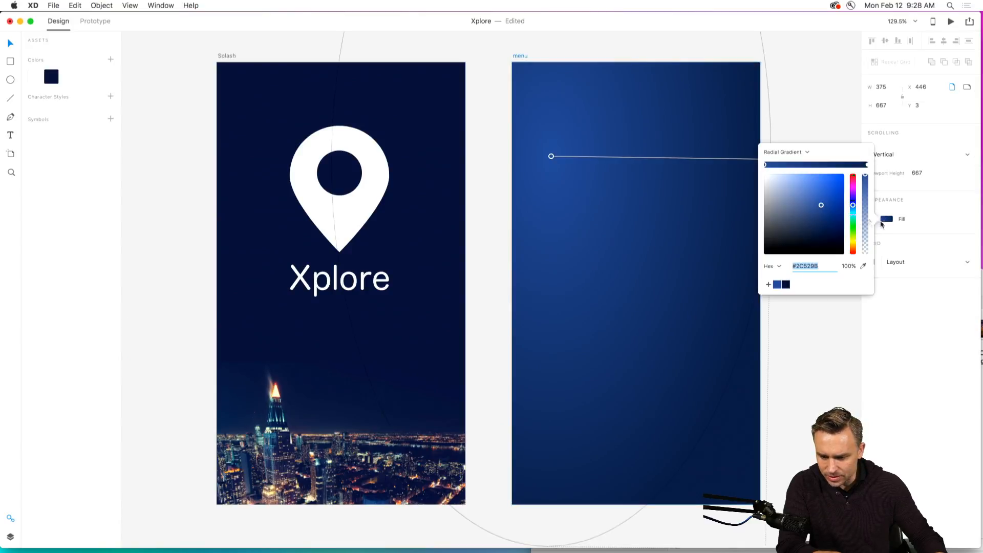
pyautogui.click(772, 152)
pyautogui.click(774, 144)
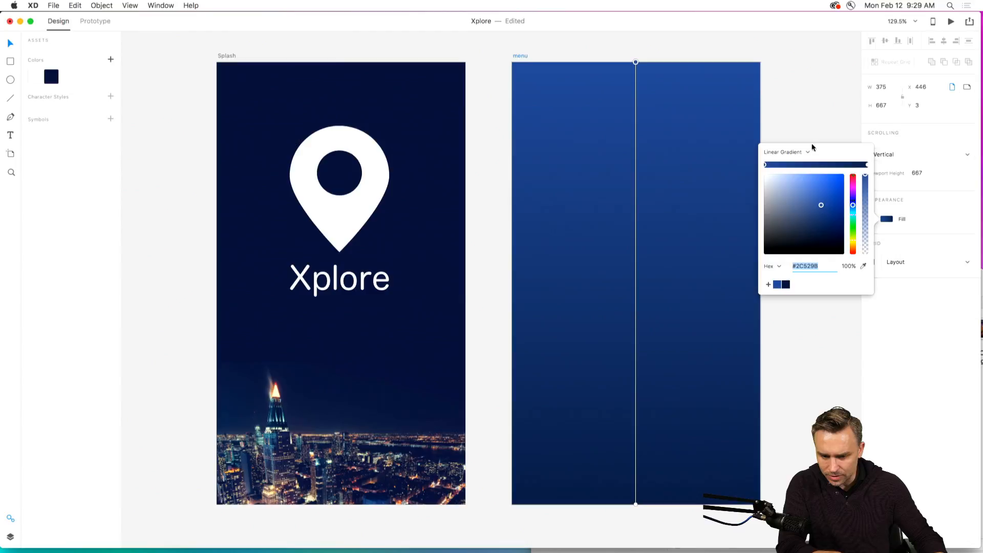
pyautogui.click(788, 75)
pyautogui.click(516, 58)
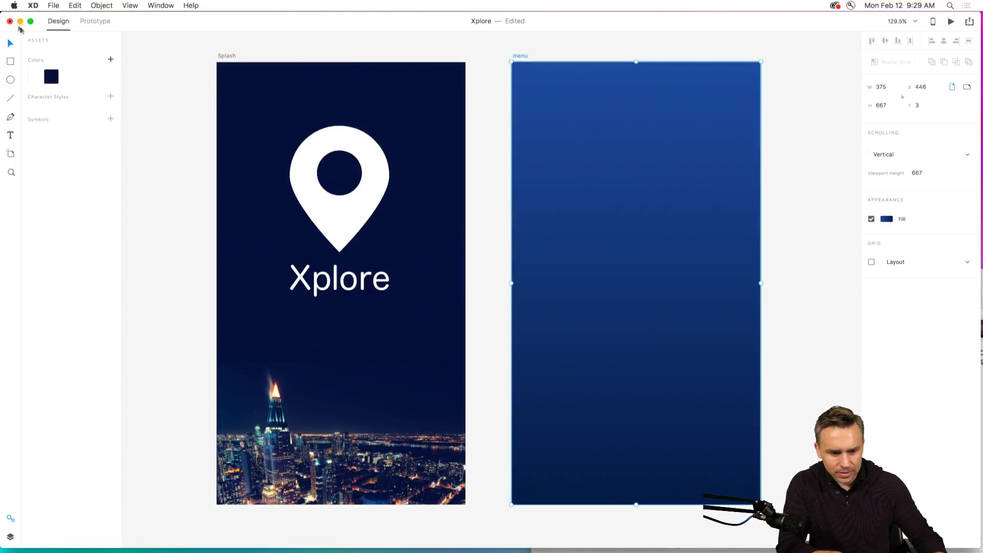
pyautogui.click(111, 59)
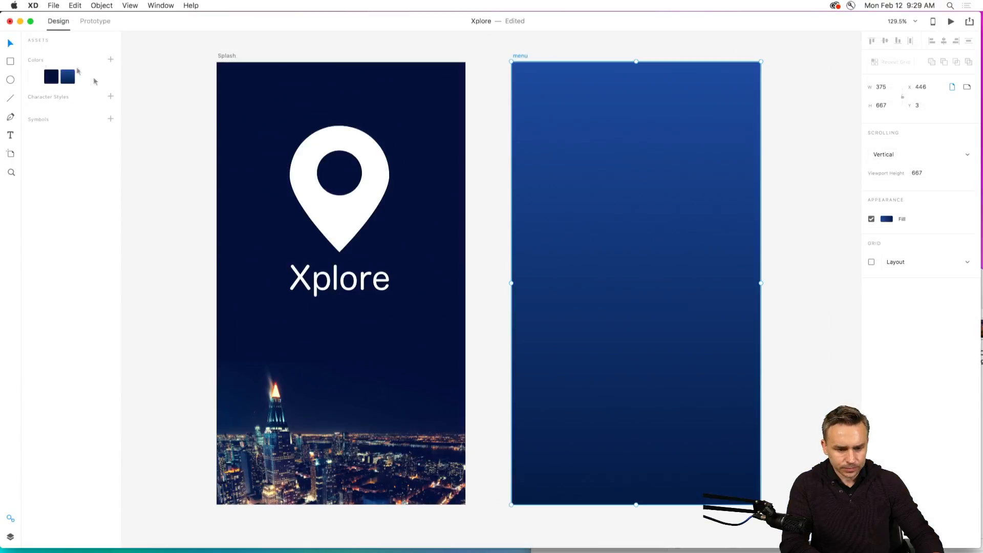
# Duplicate the menu artboard twice to make two further screens with the same gradient.
pyautogui.press('super+1')
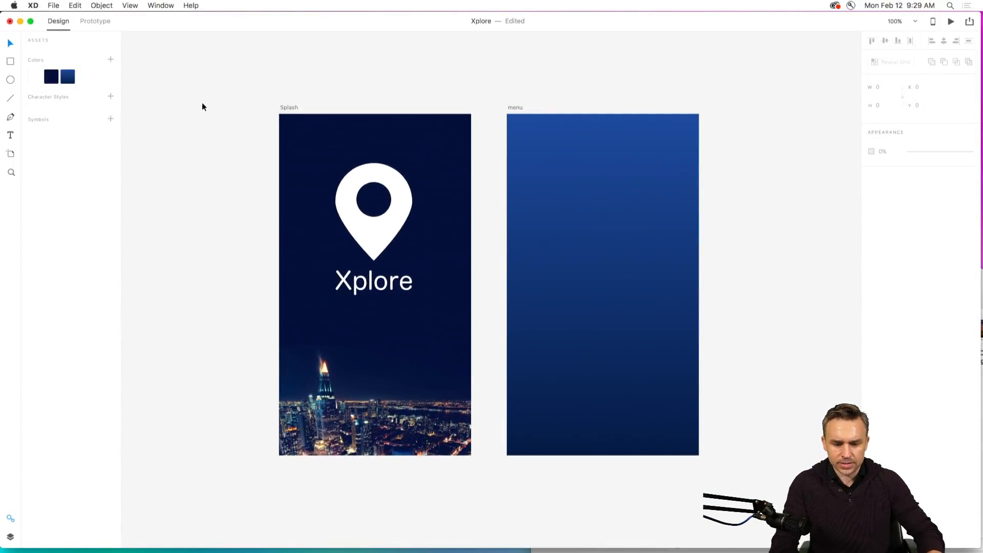
pyautogui.click(443, 111)
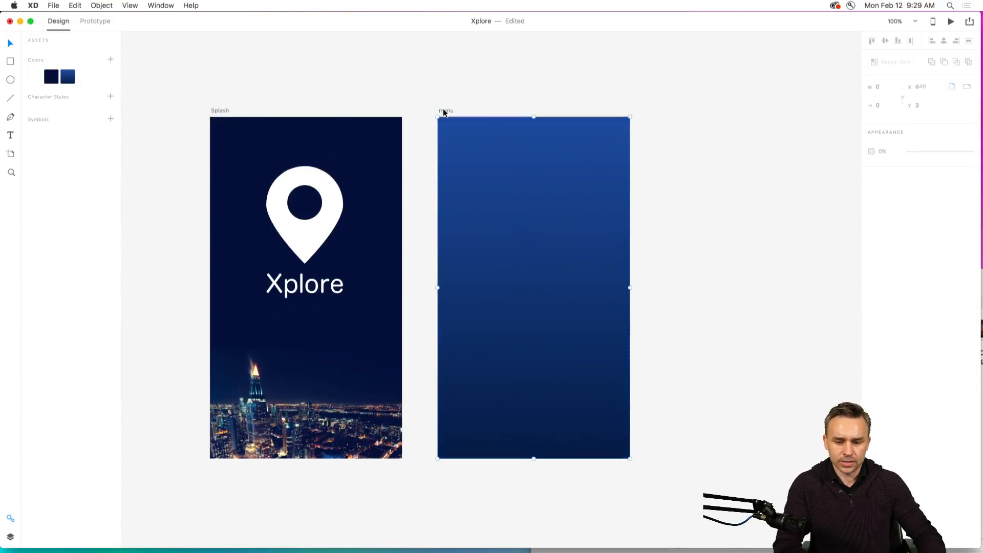
pyautogui.press('super+d')
pyautogui.press('super+d')
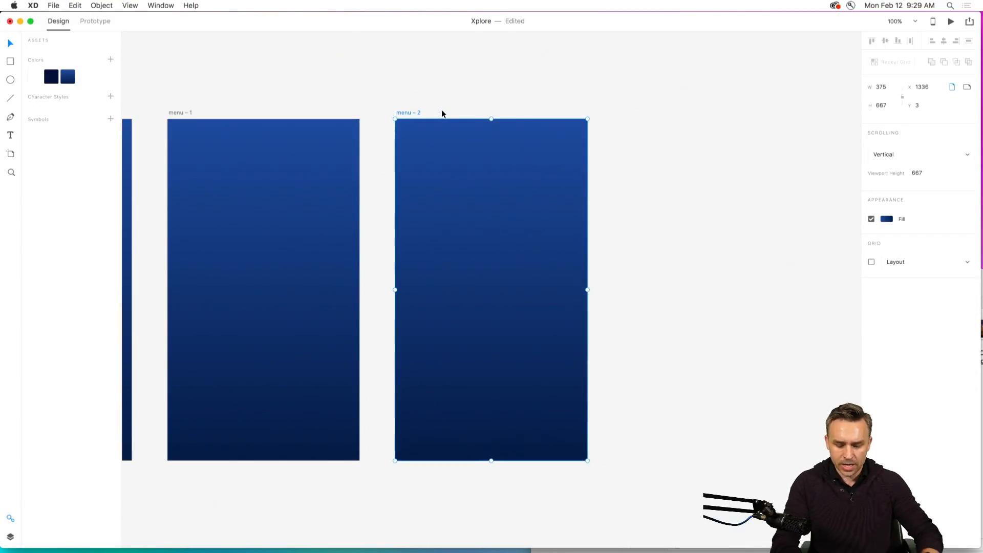
pyautogui.press('super+0')
pyautogui.click(393, 95)
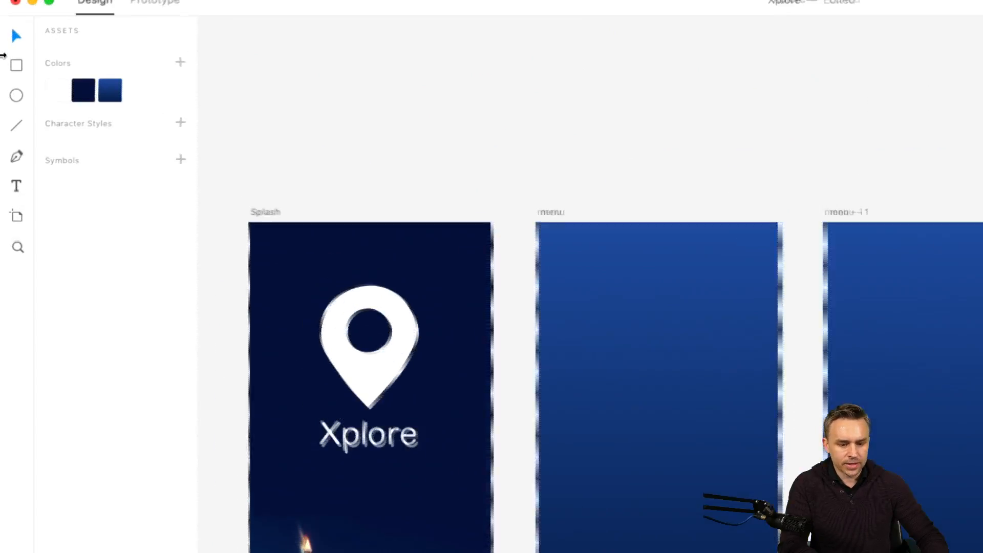
# Edit the saved gradient asset, giving its end stop a brighter blue and its start stop the purple #792C9B.
pyautogui.rightClick(109, 95)
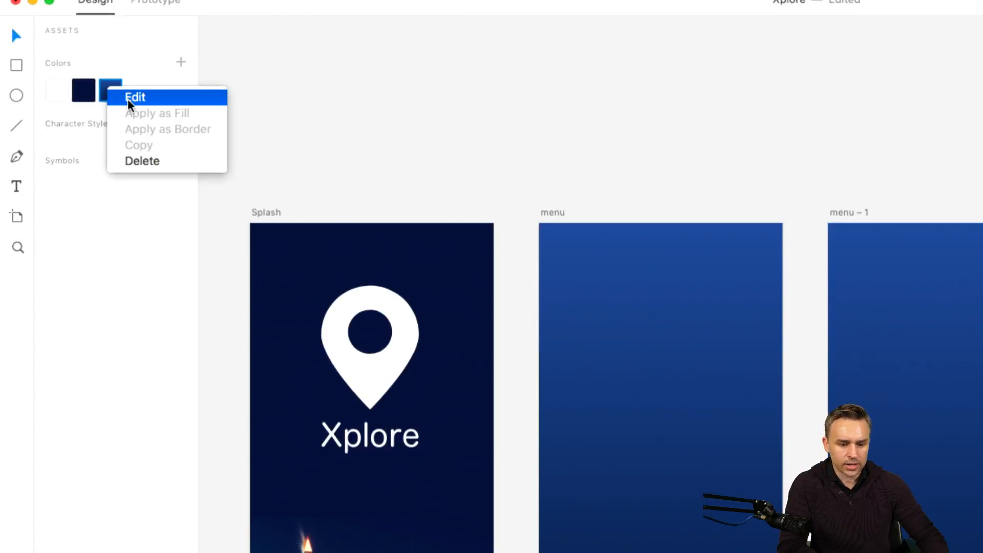
pyautogui.click(128, 98)
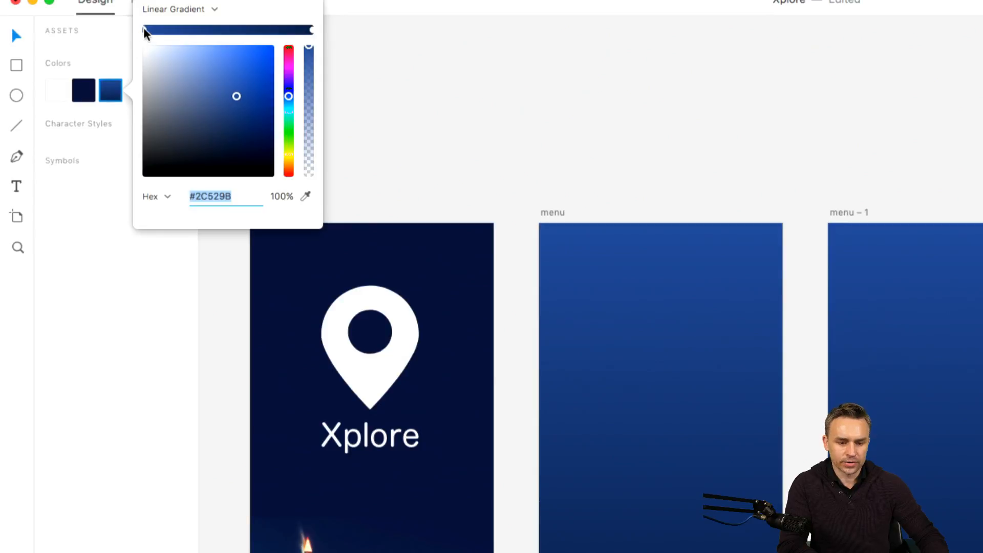
pyautogui.click(312, 31)
pyautogui.moveTo(254, 92); pyautogui.dragTo(291, 73)
pyautogui.click(144, 30)
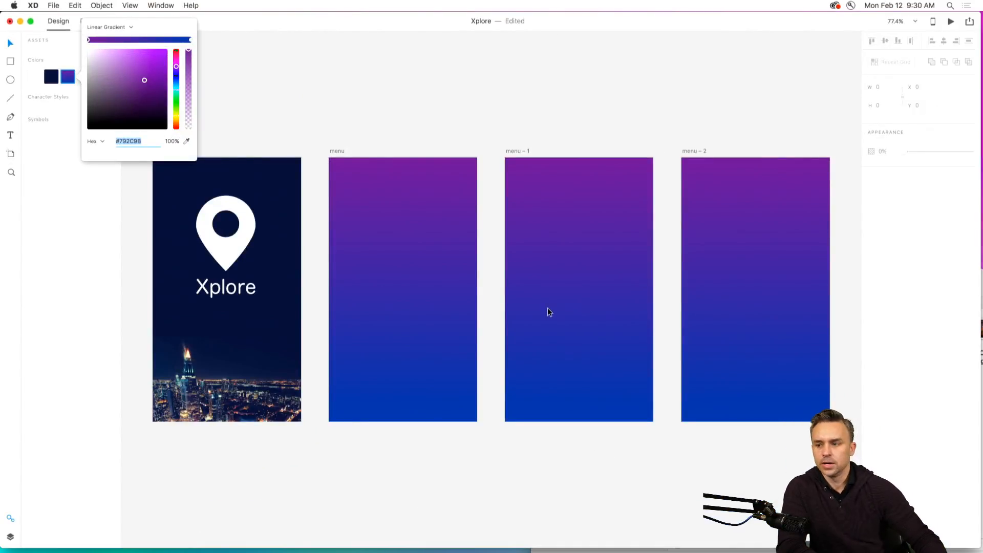
pyautogui.click(292, 101)
# Save the Xplore title's text formatting on the Splash artboard as a character style asset.
pyautogui.click(201, 303)
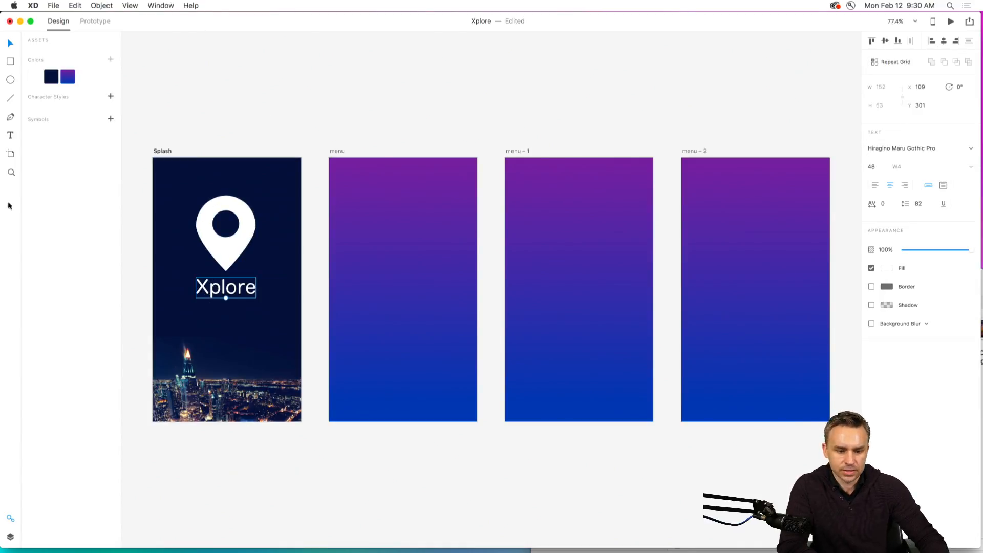
pyautogui.click(153, 105)
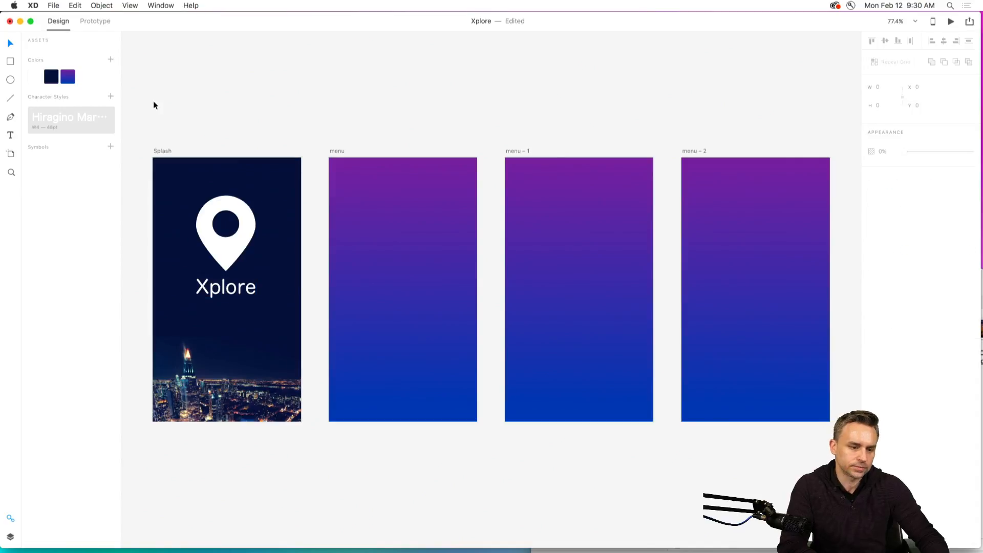
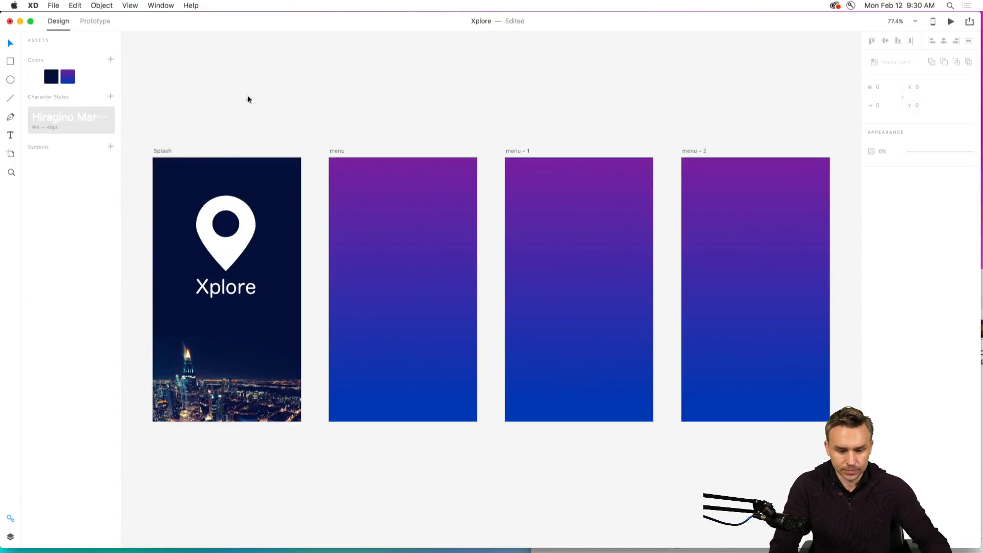
pyautogui.moveTo(246, 97); pyautogui.dragTo(287, 122)
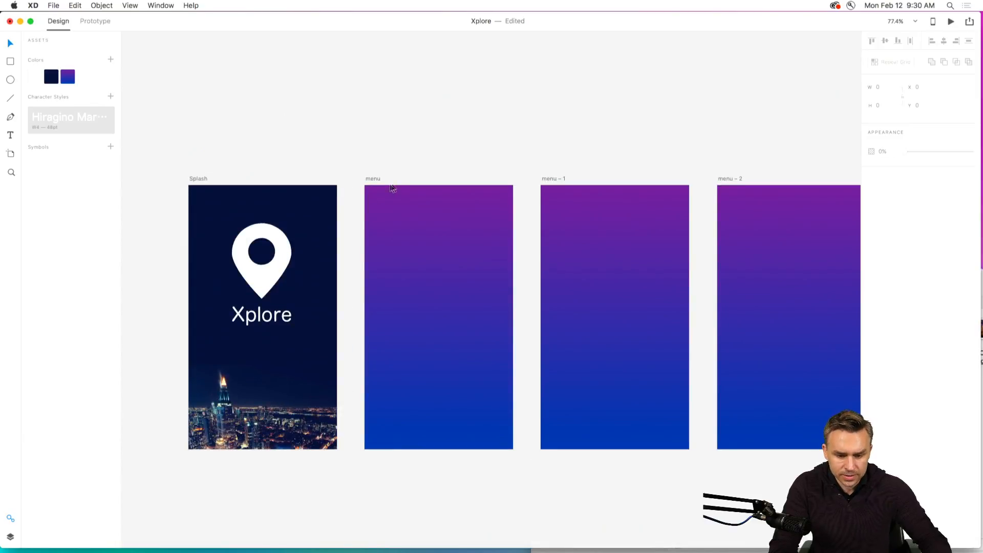
pyautogui.click(368, 179)
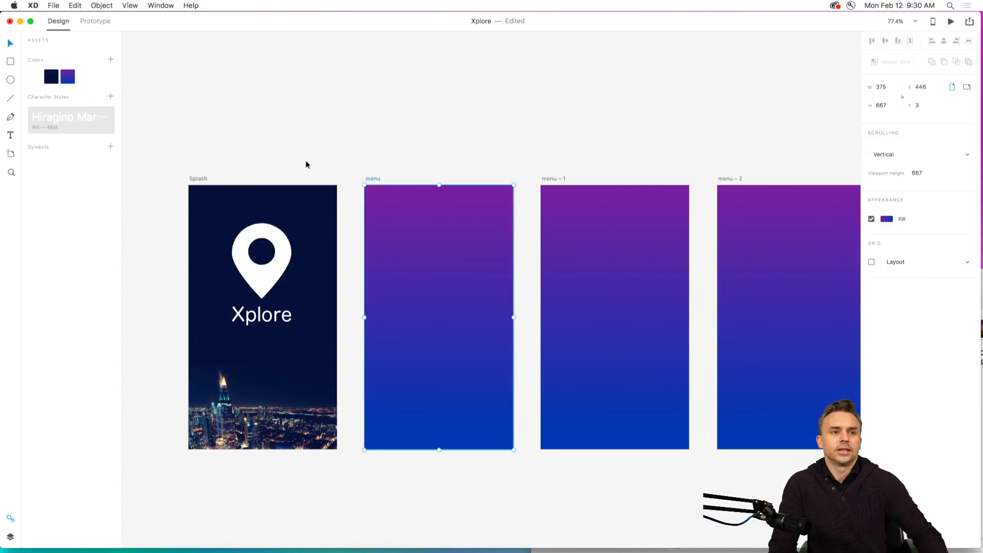
pyautogui.press('super+2')
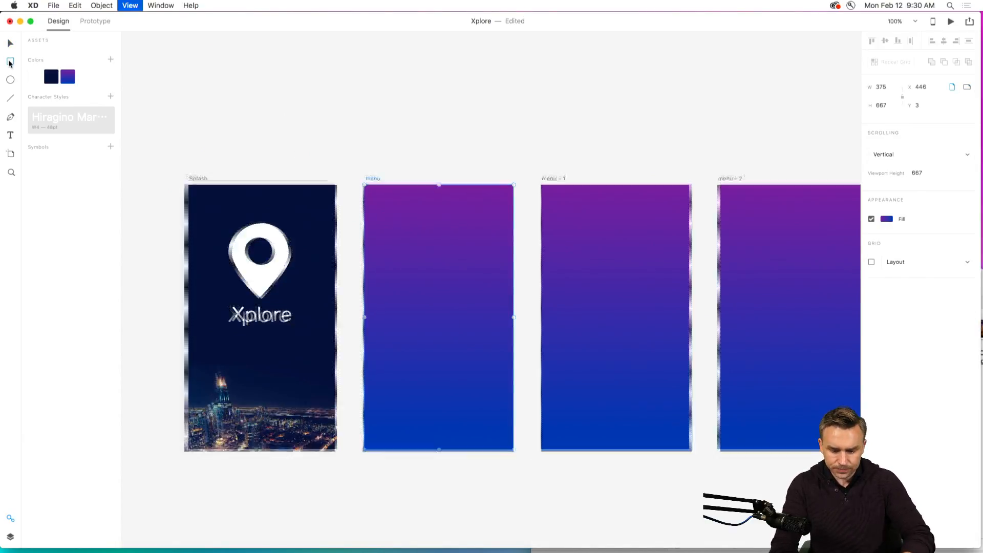
pyautogui.click(9, 62)
pyautogui.moveTo(297, 254); pyautogui.dragTo(376, 292)
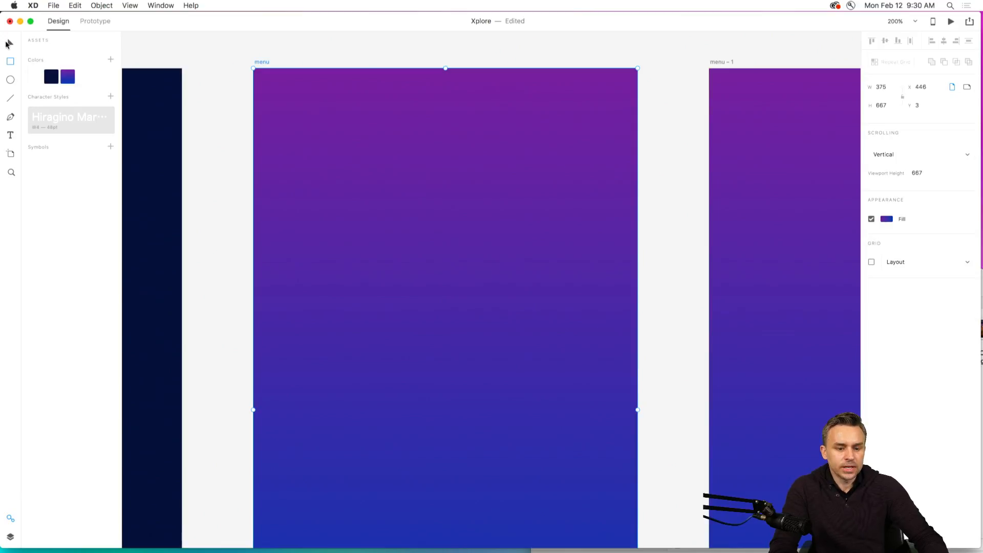
pyautogui.click(190, 54)
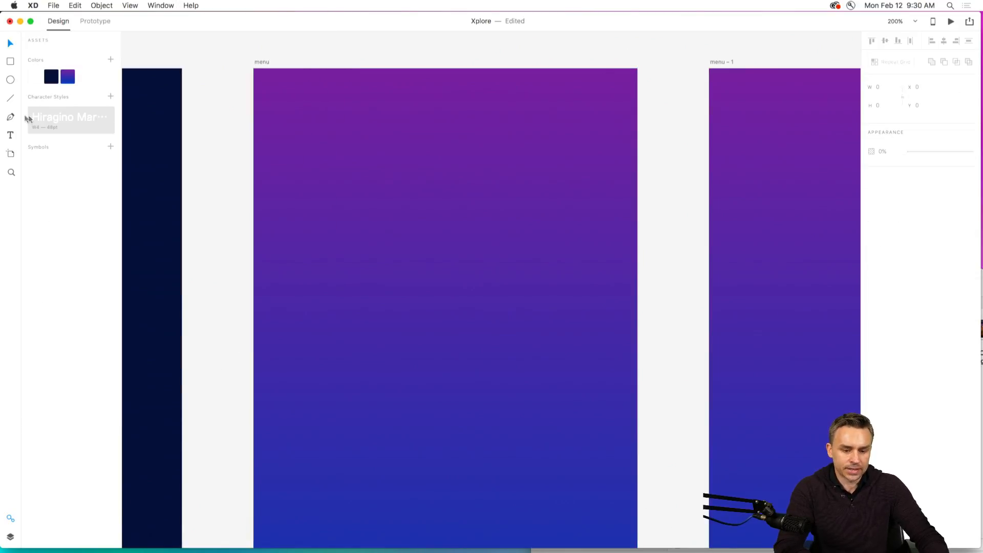
# Save the white location pin on the Splash artboard as a reusable symbol.
pyautogui.moveTo(288, 68); pyautogui.dragTo(443, 78)
pyautogui.hscroll(-6, 443, 78)
pyautogui.click(388, 258)
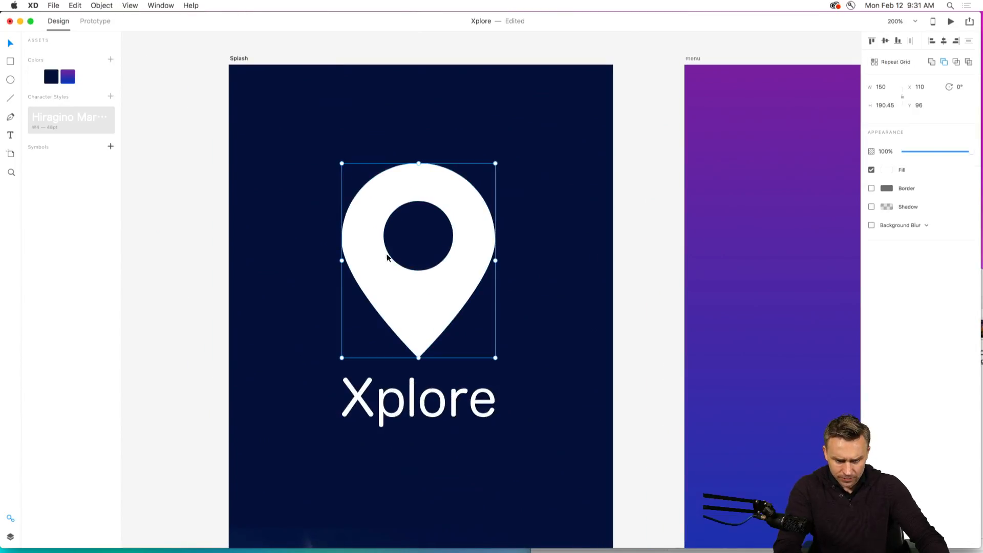
pyautogui.click(110, 148)
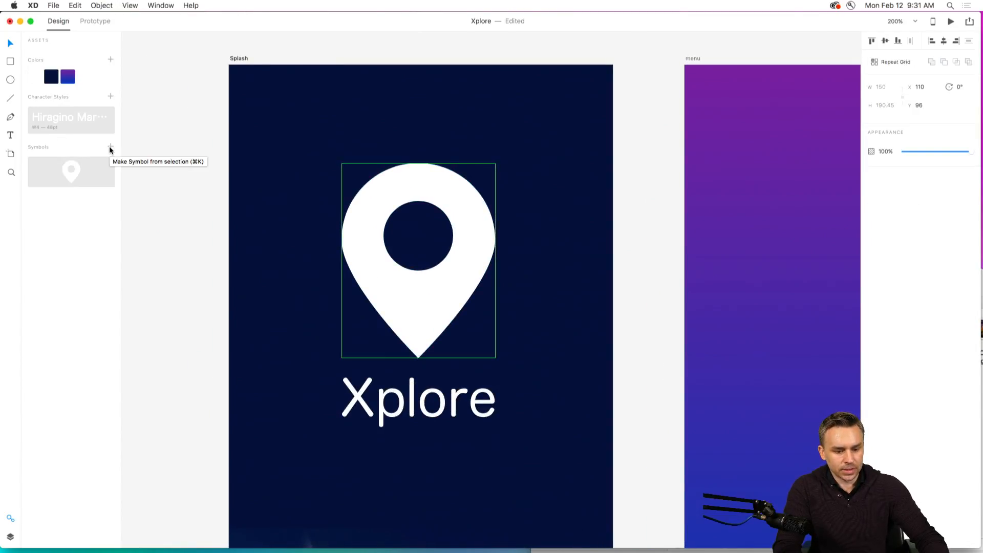
pyautogui.click(164, 201)
# Draw a rectangle about 375 by 130 across the full width of the menu artboard, near its upper edge at Y 53.
pyautogui.moveTo(614, 102); pyautogui.dragTo(177, 92)
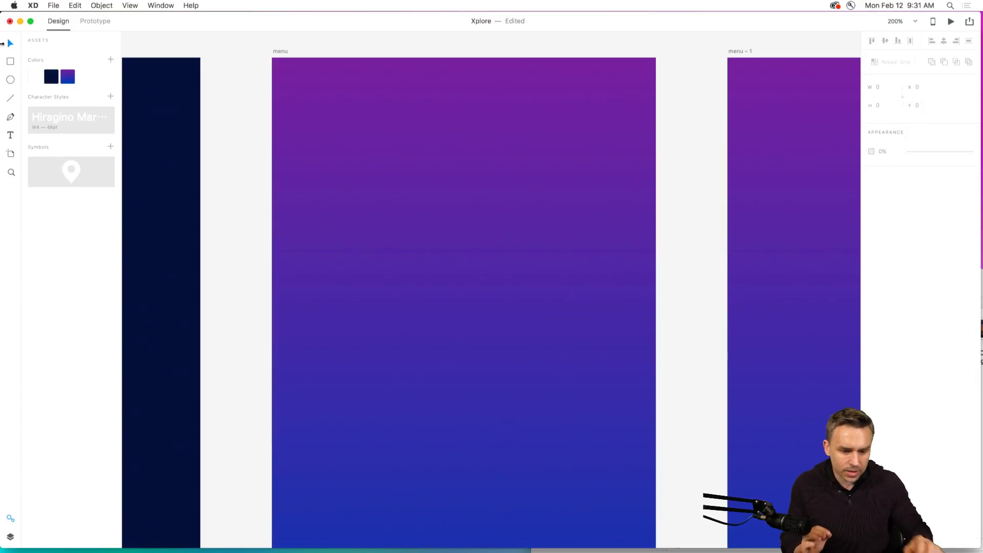
pyautogui.click(10, 61)
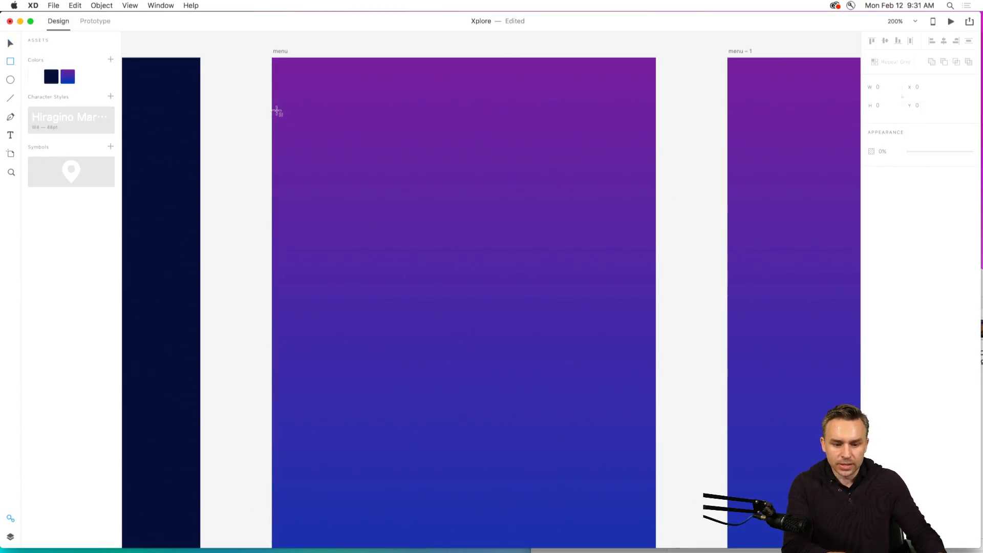
pyautogui.moveTo(272, 113)
pyautogui.mouseDown()
pyautogui.moveTo(310, 138)
pyautogui.moveTo(663, 253)
pyautogui.moveTo(657, 245)
pyautogui.mouseUp()
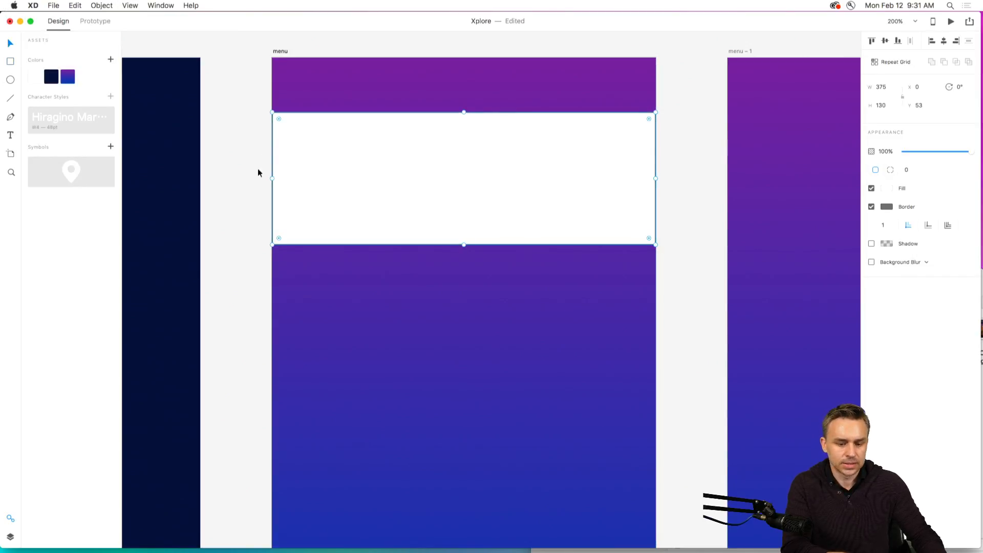
# Fill the new rectangle on the menu artboard with a muted dark blue and remove its border.
pyautogui.click(886, 188)
pyautogui.click(794, 186)
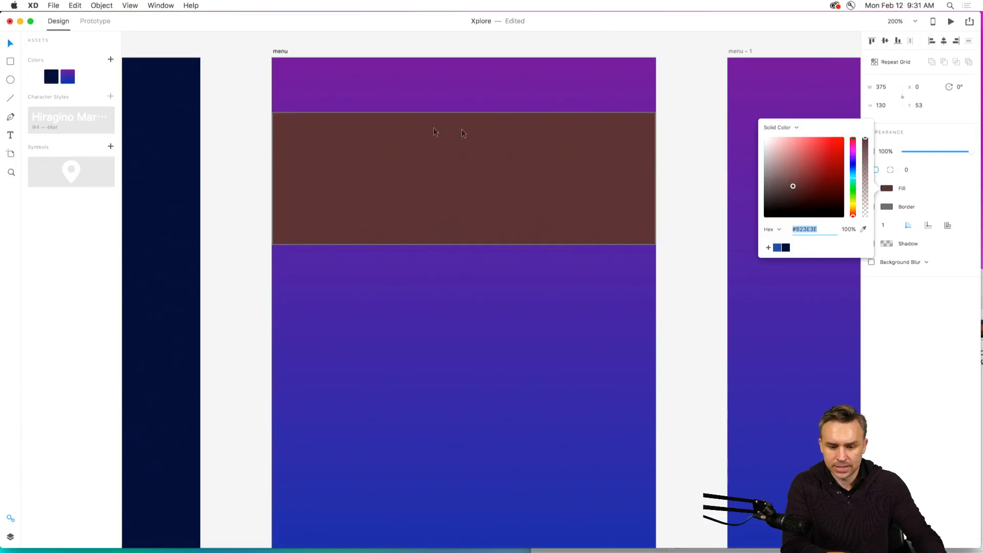
pyautogui.click(838, 145)
pyautogui.moveTo(838, 145)
pyautogui.mouseDown()
pyautogui.moveTo(836, 176)
pyautogui.moveTo(854, 167)
pyautogui.mouseUp()
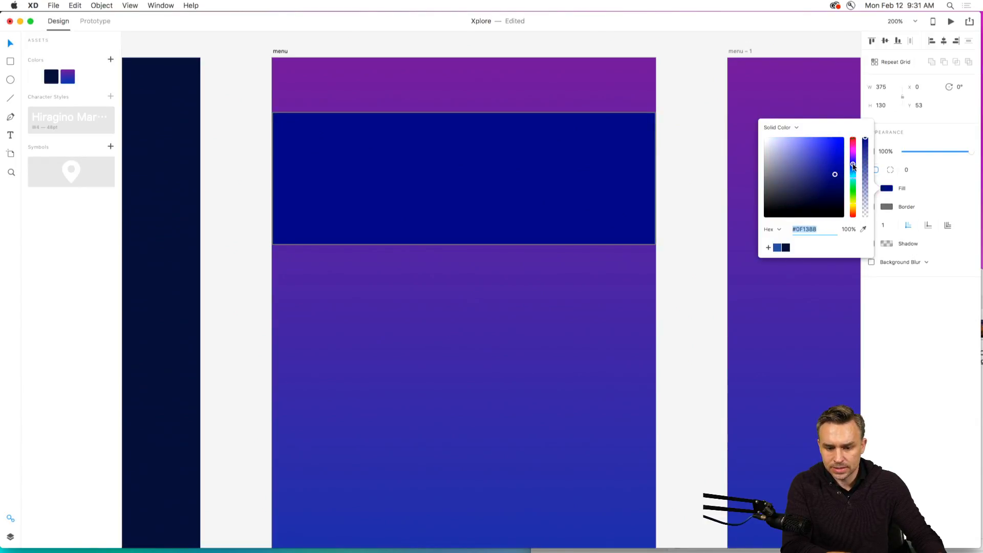
pyautogui.click(808, 182)
pyautogui.click(366, 168)
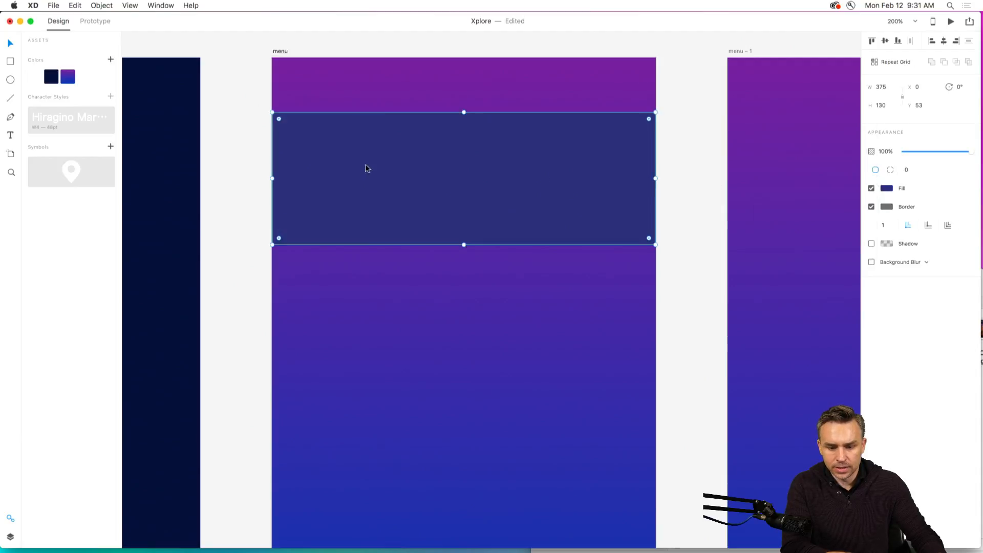
pyautogui.click(872, 207)
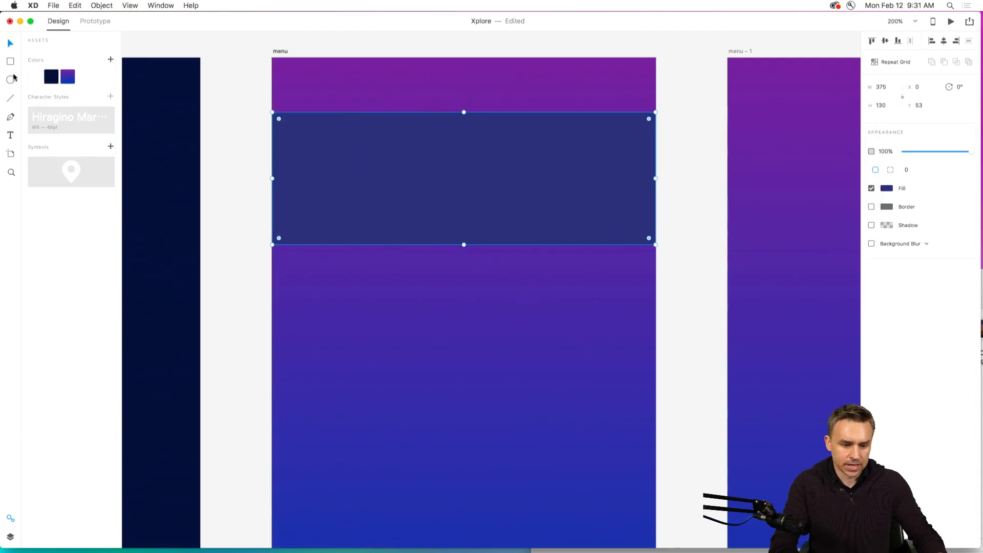
# Add the text "A Place That's Cool" over the dark blue rectangle.
pyautogui.click(374, 177)
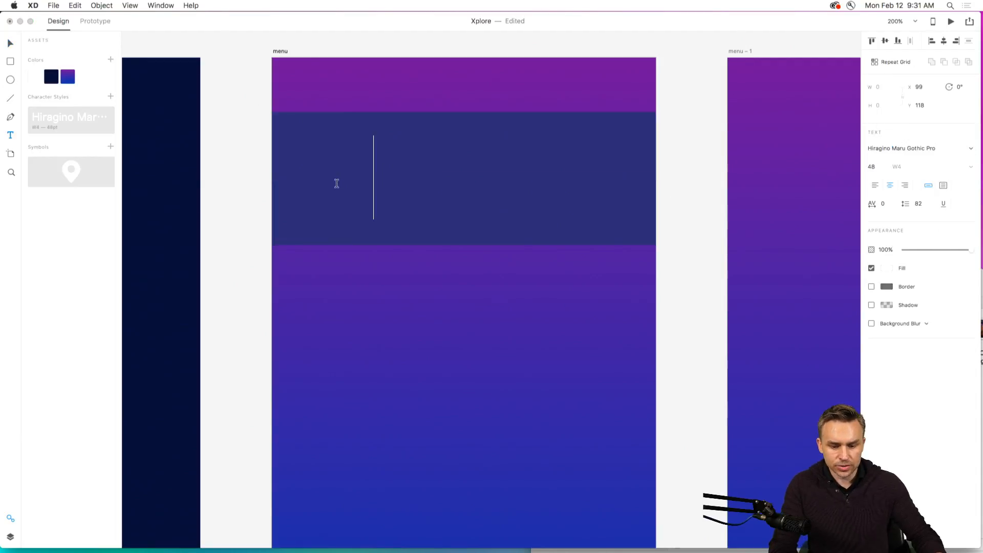
pyautogui.write('P')
pyautogui.press('BackSpace')
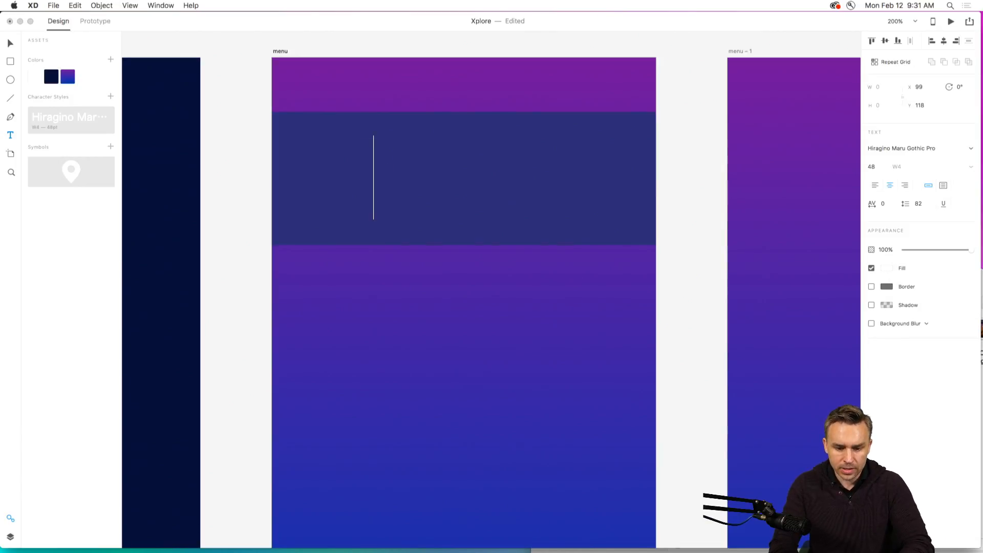
pyautogui.write('A Plac')
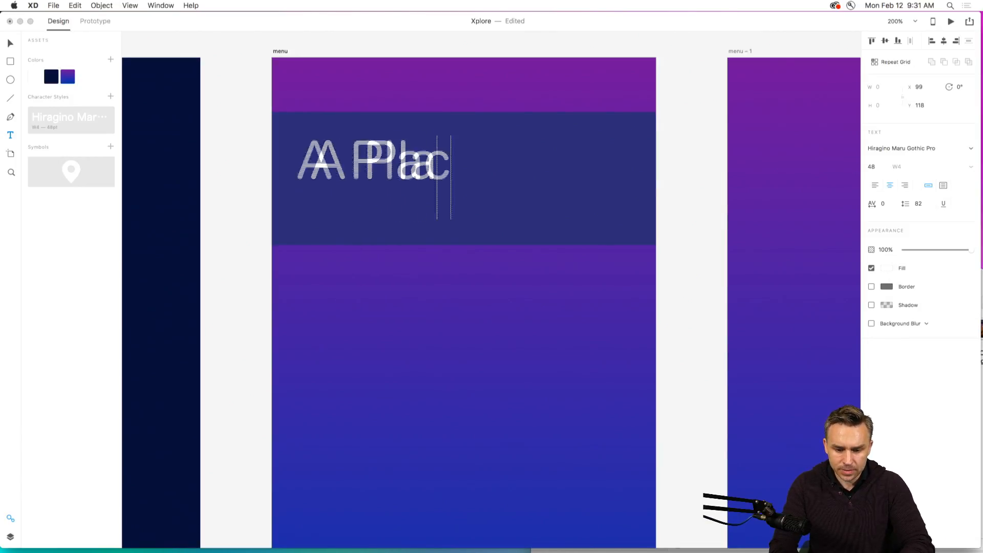
pyautogui.write("e That's Cool")
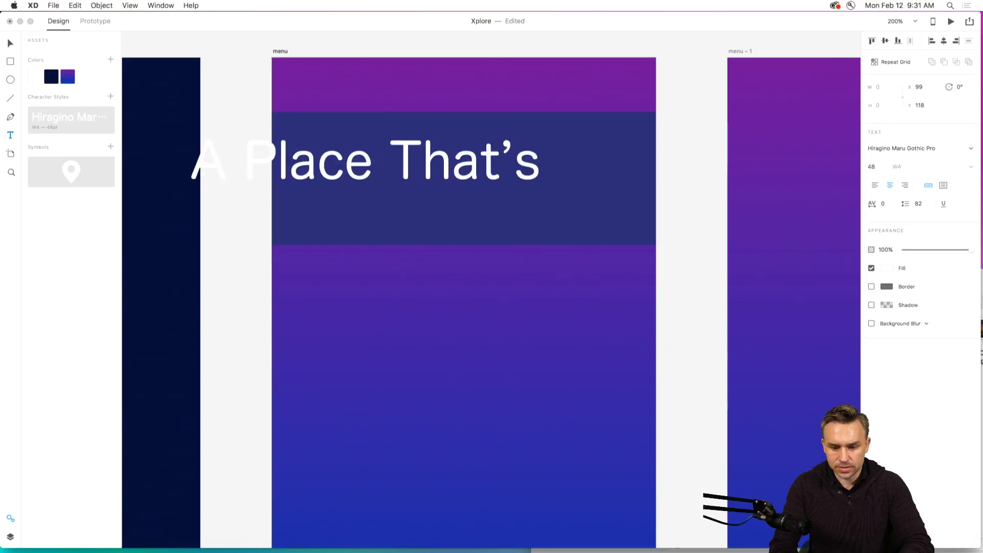
pyautogui.click(11, 44)
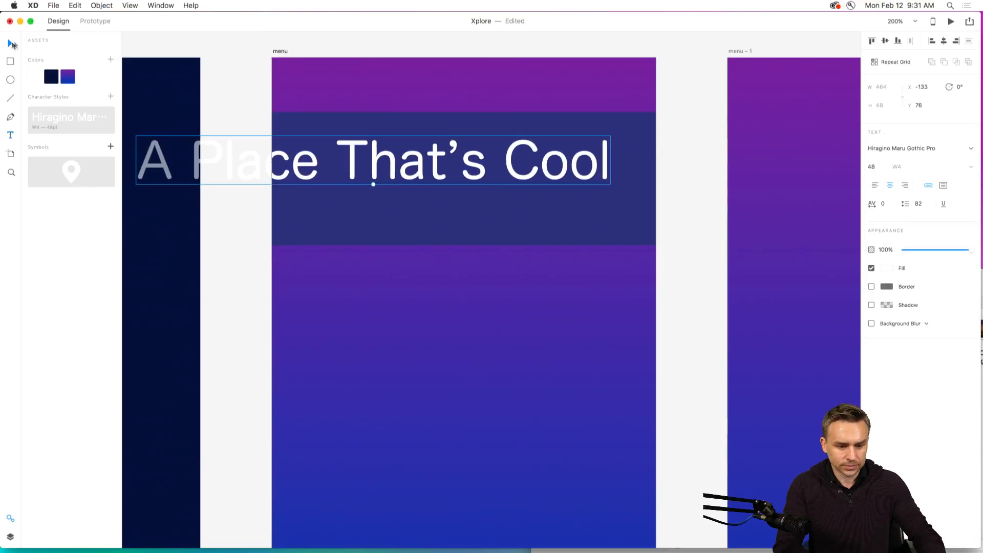
# Scale the "A Place That's Cool" text down to size 23, left-align it and fit it inside the blue rectangle.
pyautogui.moveTo(373, 185); pyautogui.dragTo(376, 186)
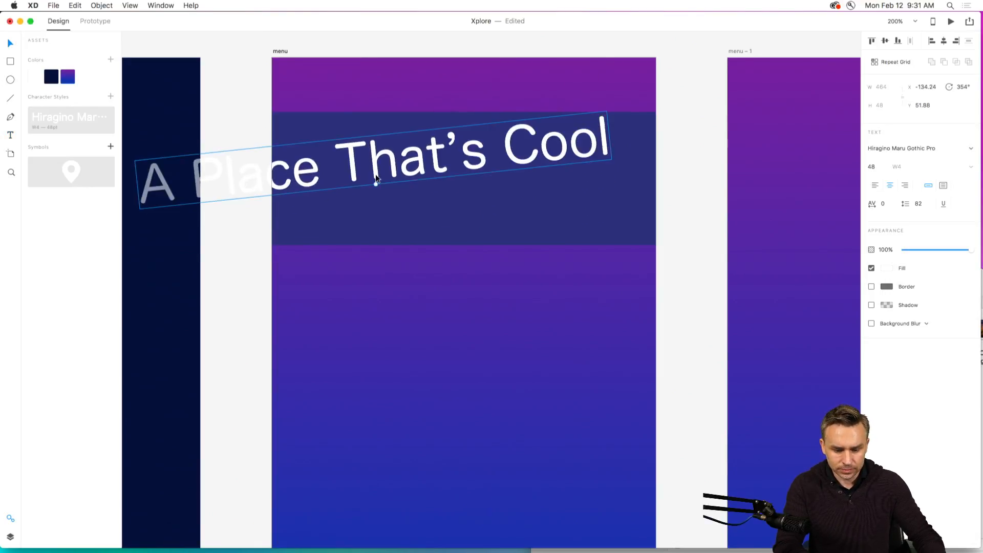
pyautogui.press('super+z')
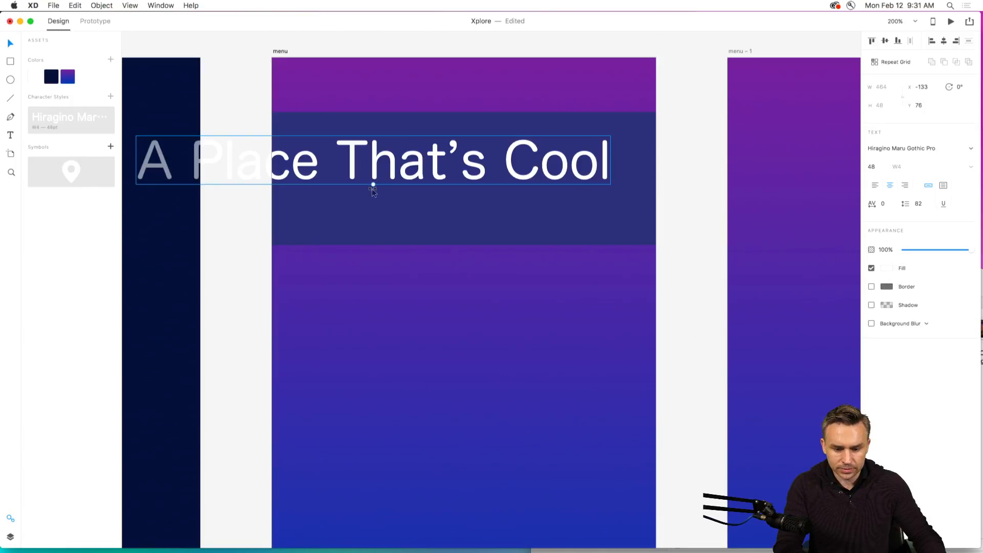
pyautogui.moveTo(373, 185); pyautogui.dragTo(430, 174)
pyautogui.click(876, 186)
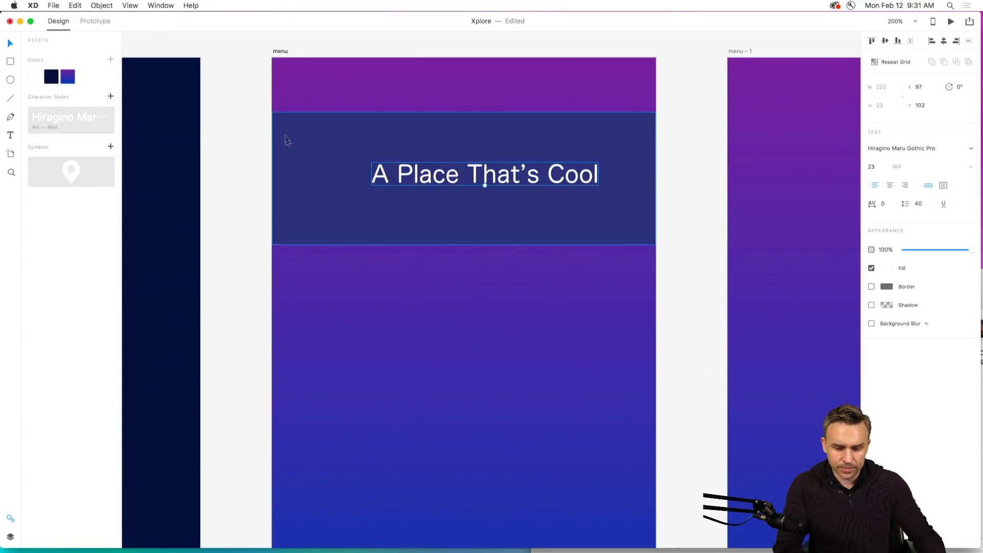
pyautogui.click(230, 142)
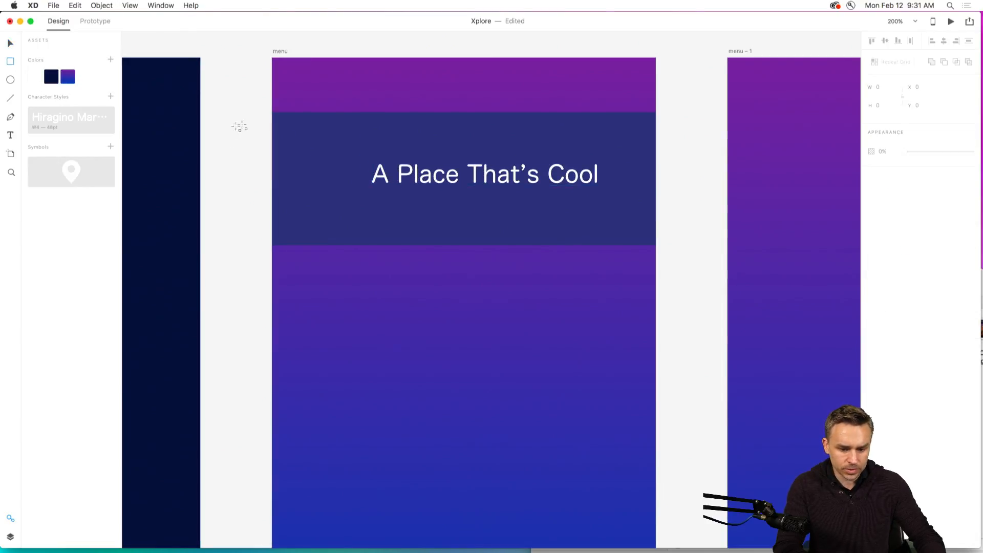
# Draw a white rectangle about 97 by 130 at the blue banner's left end and shift the text to about X 113, Y 107.
pyautogui.moveTo(273, 112)
pyautogui.mouseDown()
pyautogui.moveTo(358, 245)
pyautogui.moveTo(372, 245)
pyautogui.mouseUp()
pyautogui.click(11, 44)
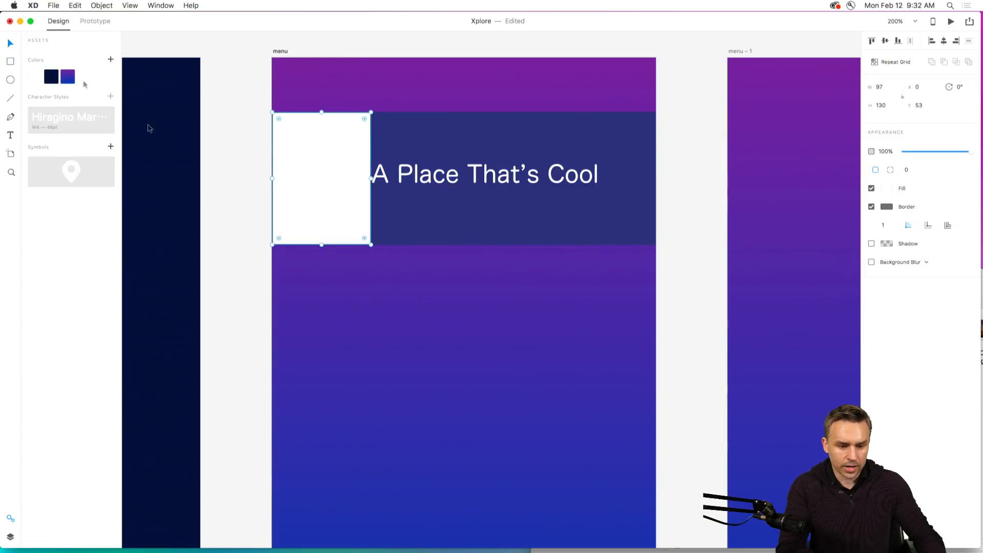
pyautogui.click(411, 189)
pyautogui.moveTo(388, 183); pyautogui.dragTo(404, 187)
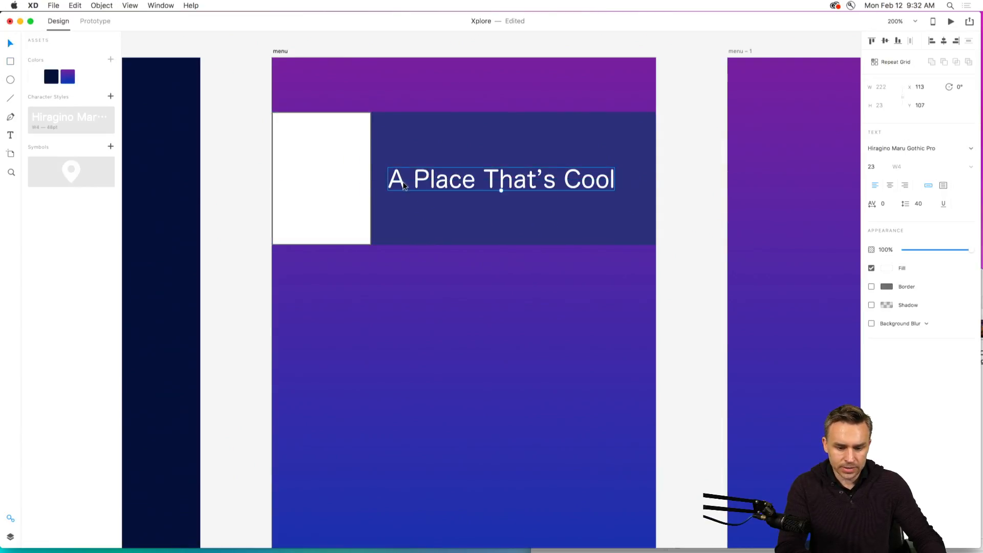
# Duplicate the whole row three times, stacking the copies directly beneath it on the menu artboard.
pyautogui.keyDown('shift'); pyautogui.click(409, 154); pyautogui.keyUp('shift')
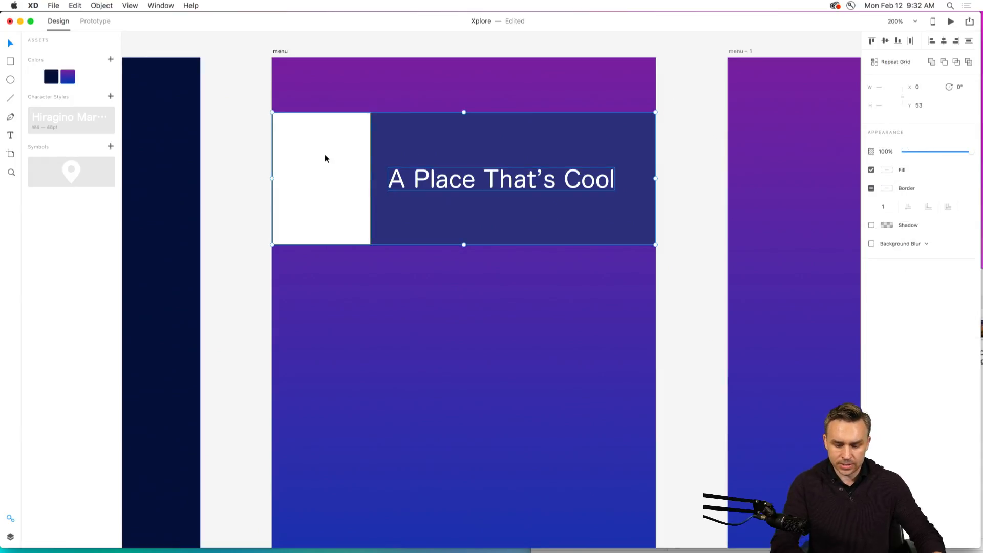
pyautogui.press('super+1')
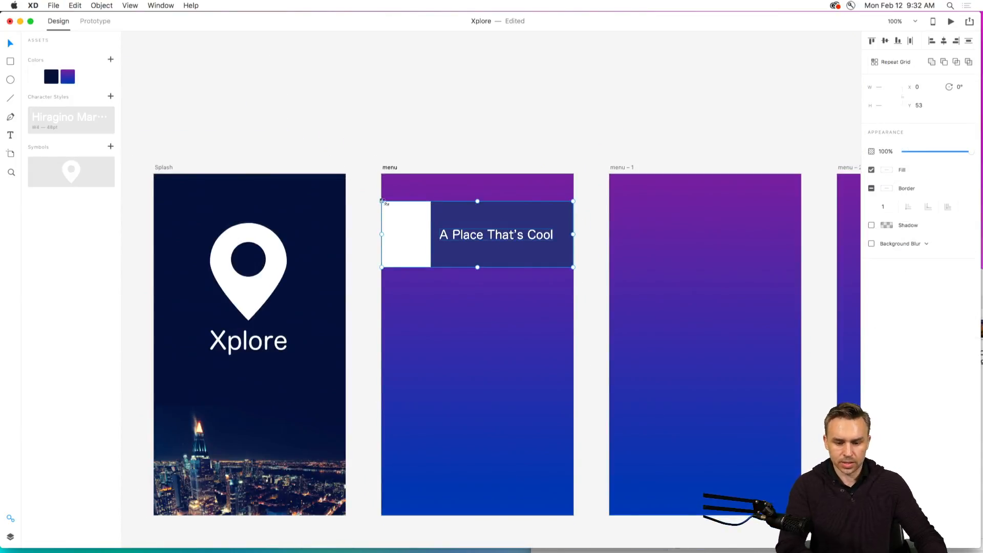
pyautogui.moveTo(403, 226); pyautogui.dragTo(408, 425)
# Reduce the first row's "A Place That's Cool" text to size 16.
pyautogui.click(476, 237)
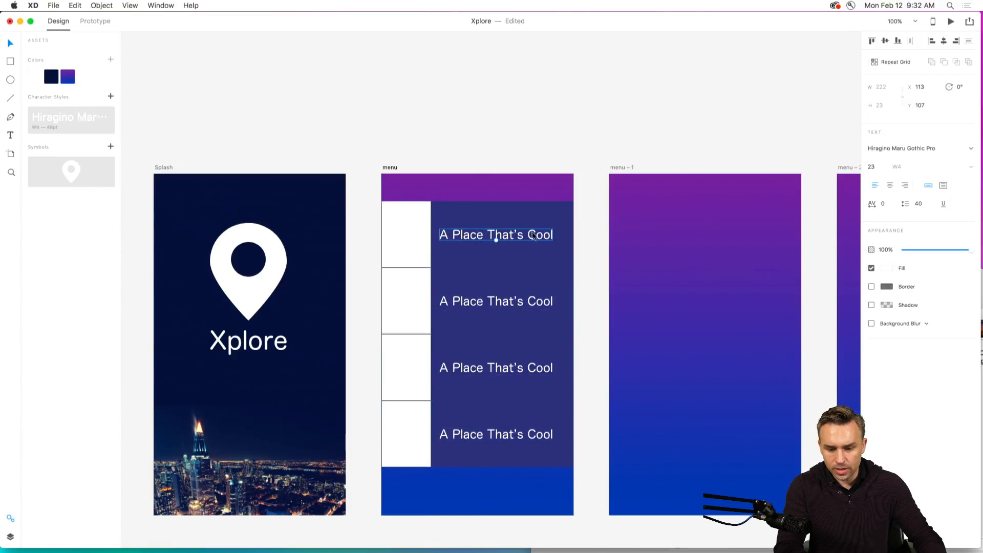
pyautogui.moveTo(496, 239); pyautogui.dragTo(448, 239)
pyautogui.click(463, 168)
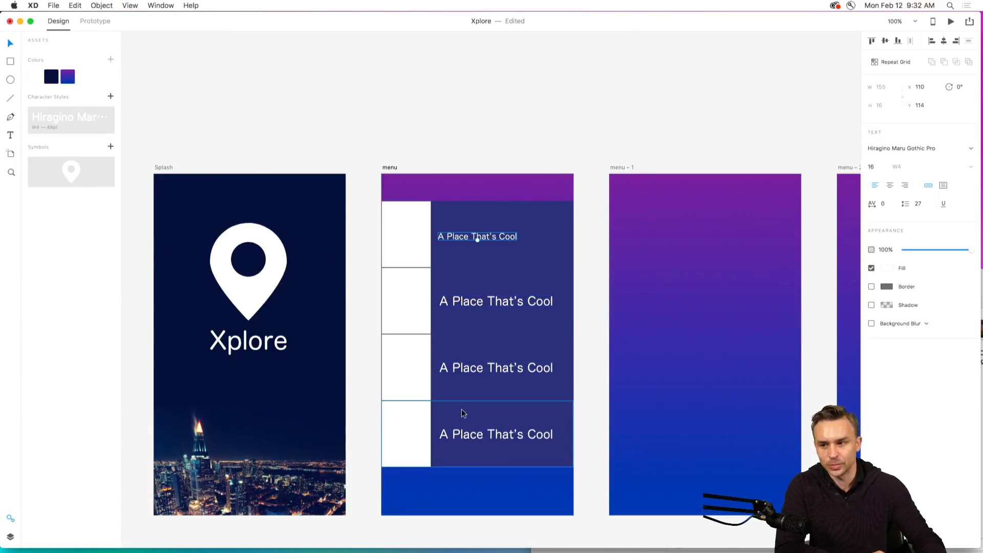
# Delete the three duplicated rows beneath the first row on the menu artboard.
pyautogui.moveTo(353, 285); pyautogui.dragTo(575, 482)
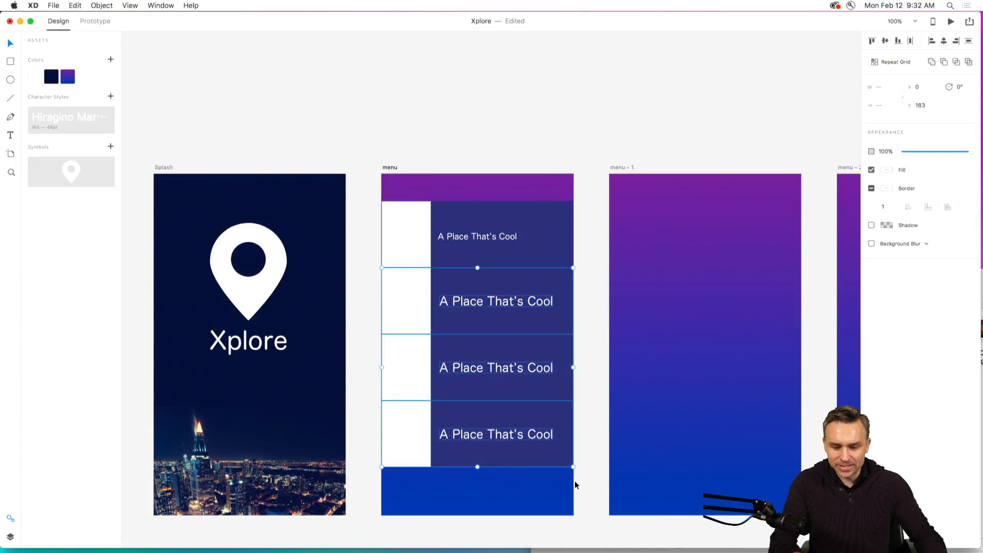
pyautogui.press('Delete')
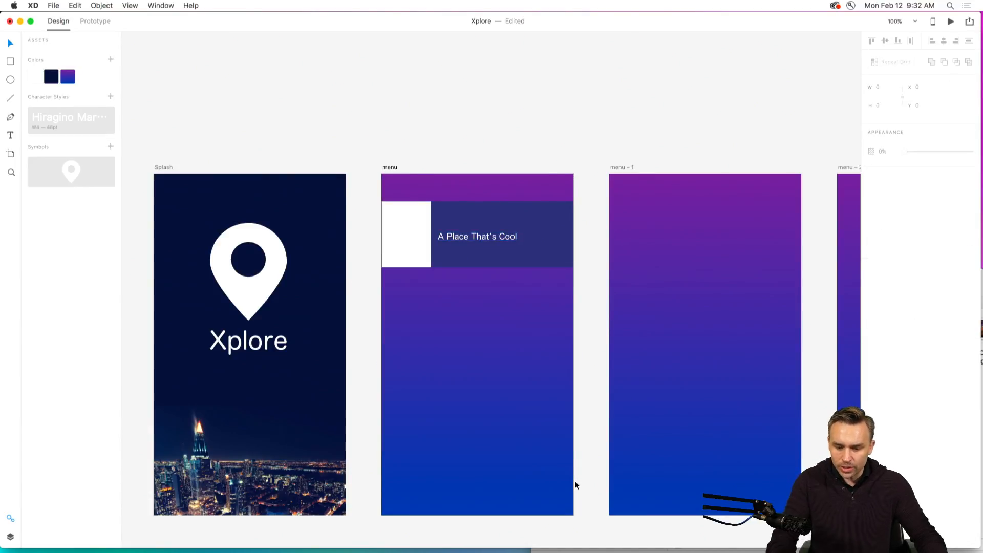
# Move the remaining row's text up to Y 110 so it sits vertically centred in the row.
pyautogui.click(453, 240)
pyautogui.moveTo(454, 240); pyautogui.dragTo(453, 238)
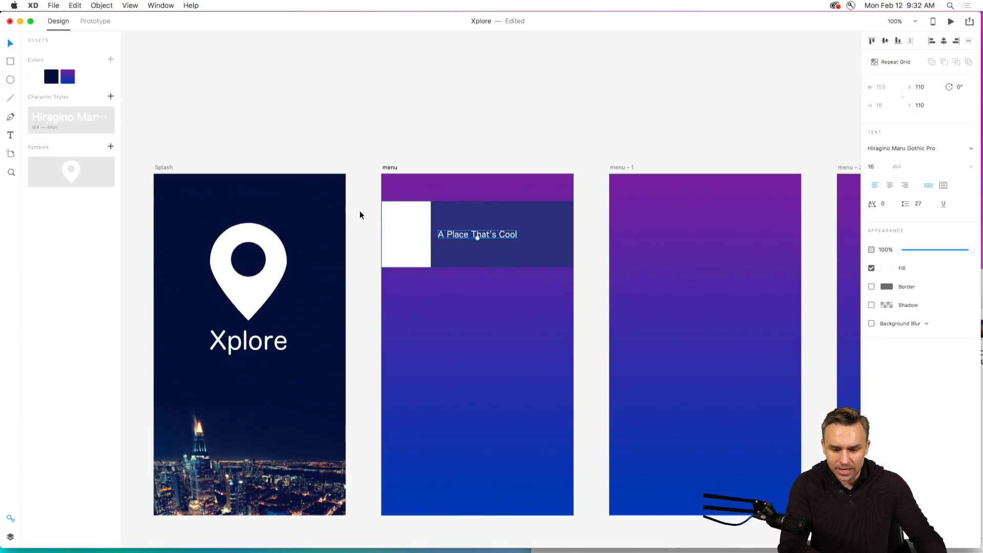
# Turn the menu row's white box, background rectangle and text together into a Repeat Grid.
pyautogui.press('super+0')
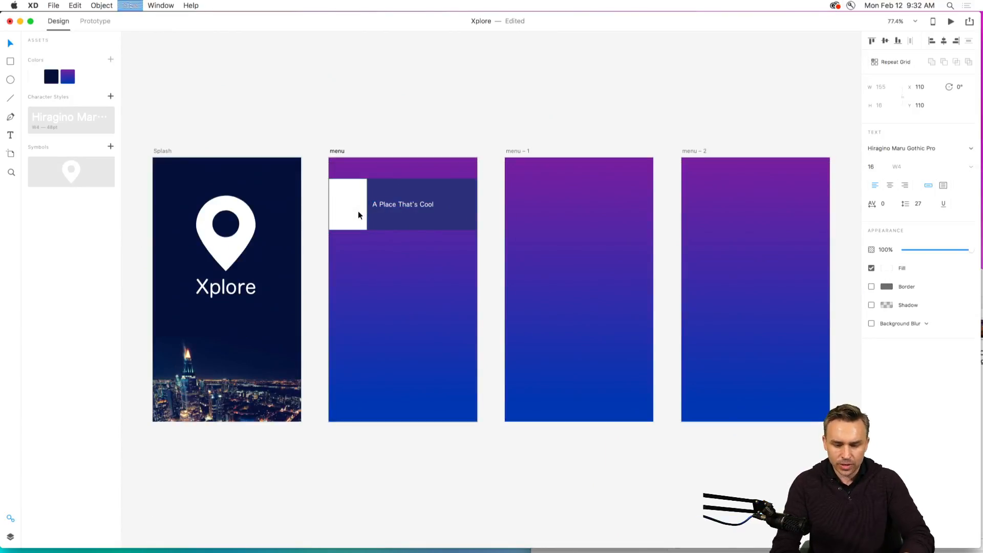
pyautogui.press('super+2')
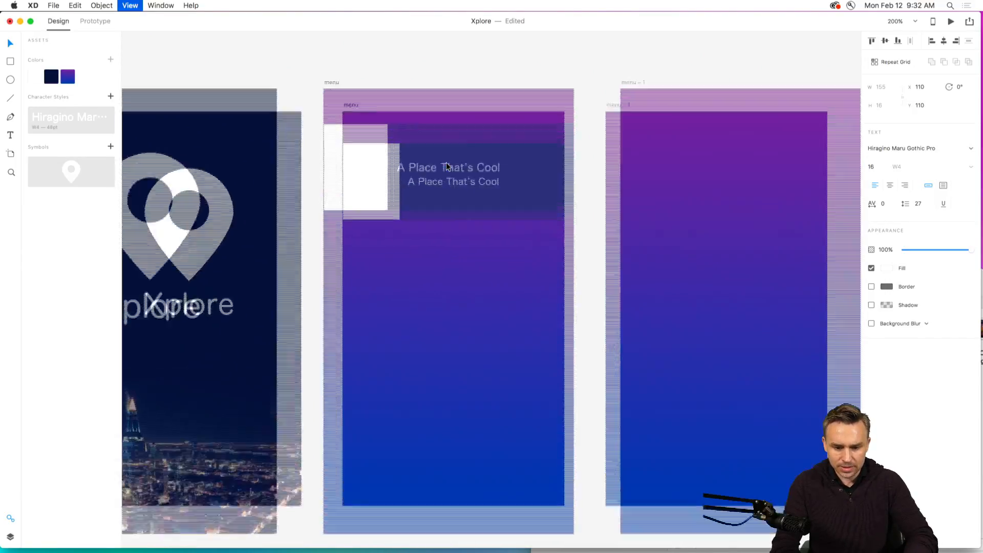
pyautogui.moveTo(446, 161); pyautogui.dragTo(472, 190)
pyautogui.moveTo(229, 132); pyautogui.dragTo(596, 259)
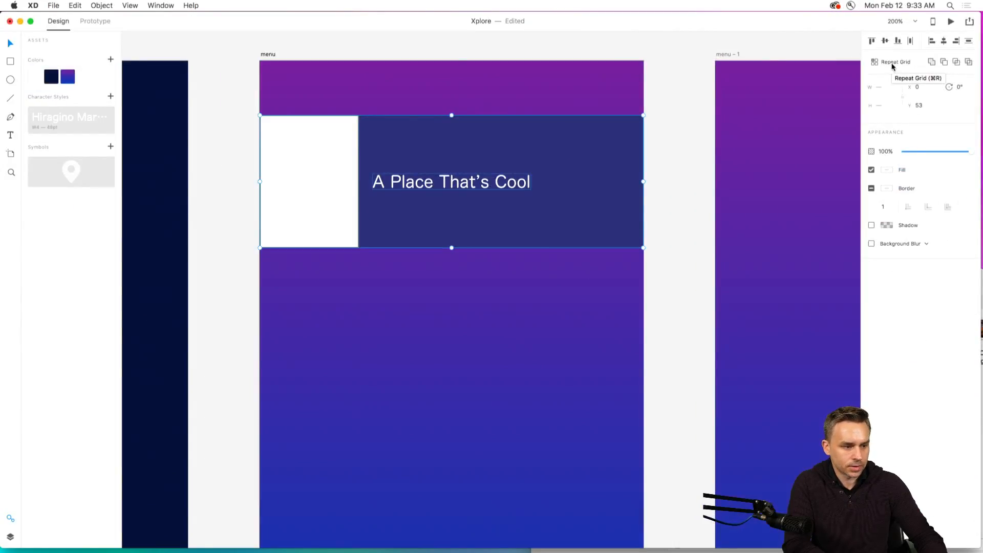
pyautogui.click(892, 66)
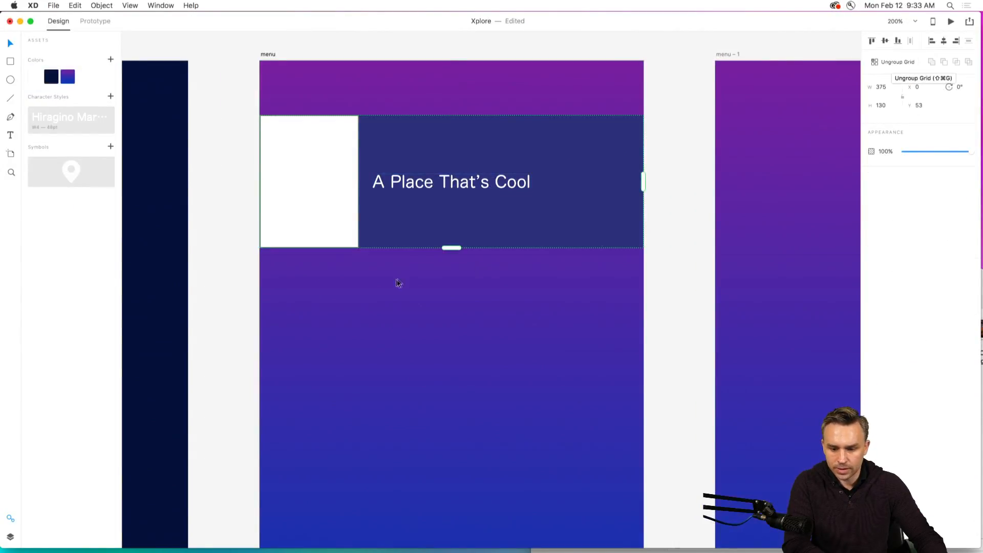
# Extend the repeat grid downward so the rows fill the menu artboard to its lower edge, at a height of 614.
pyautogui.moveTo(448, 247); pyautogui.dragTo(450, 313)
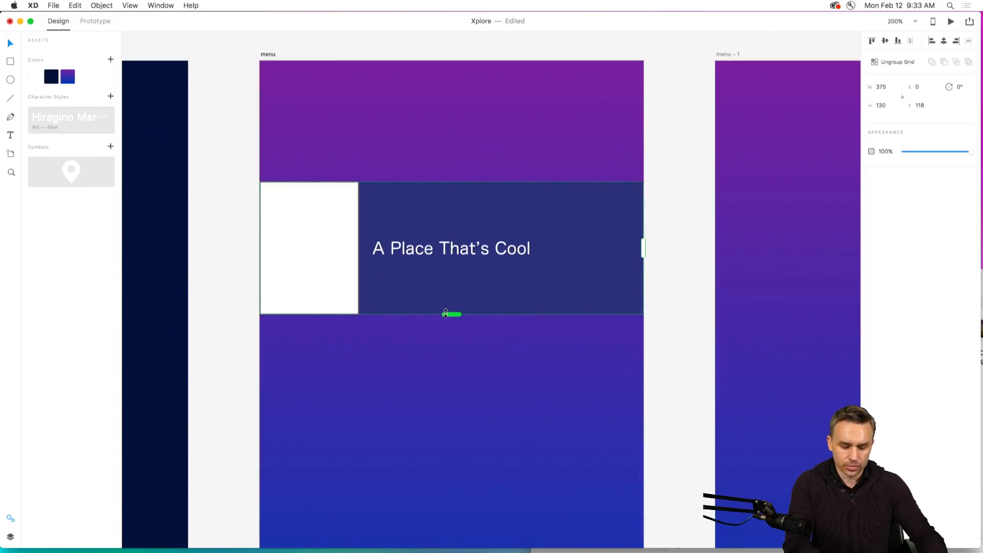
pyautogui.press('super+z')
pyautogui.moveTo(453, 247); pyautogui.dragTo(478, 375)
pyautogui.press('super+1')
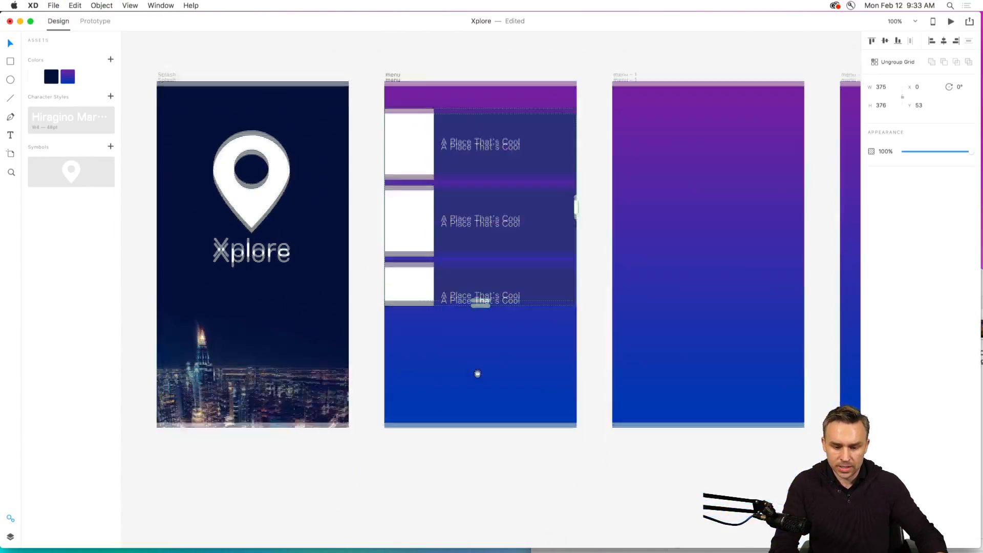
pyautogui.moveTo(482, 283); pyautogui.dragTo(482, 406)
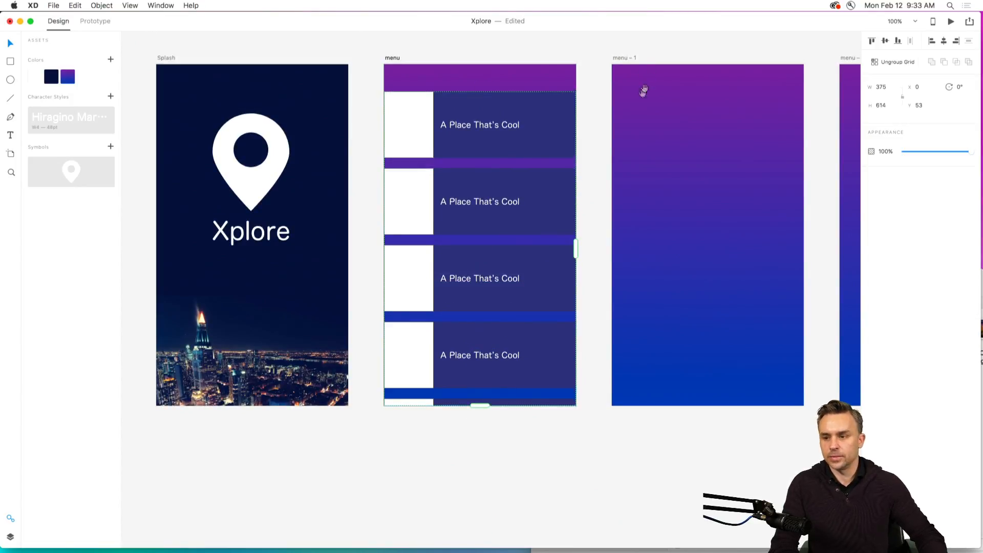
# Close the vertical gap between the repeated rows so they sit directly against each other.
pyautogui.moveTo(472, 139); pyautogui.dragTo(469, 187)
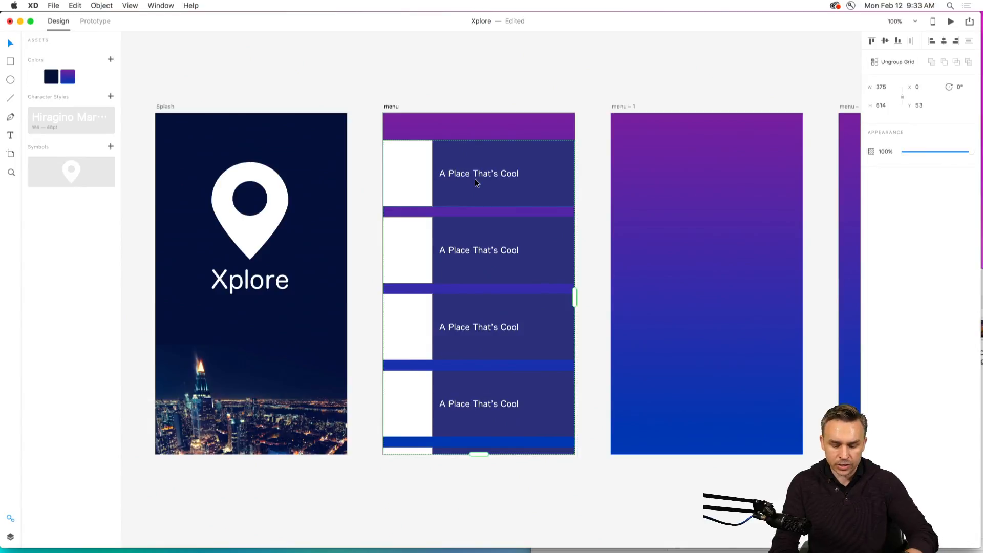
pyautogui.press('super+2')
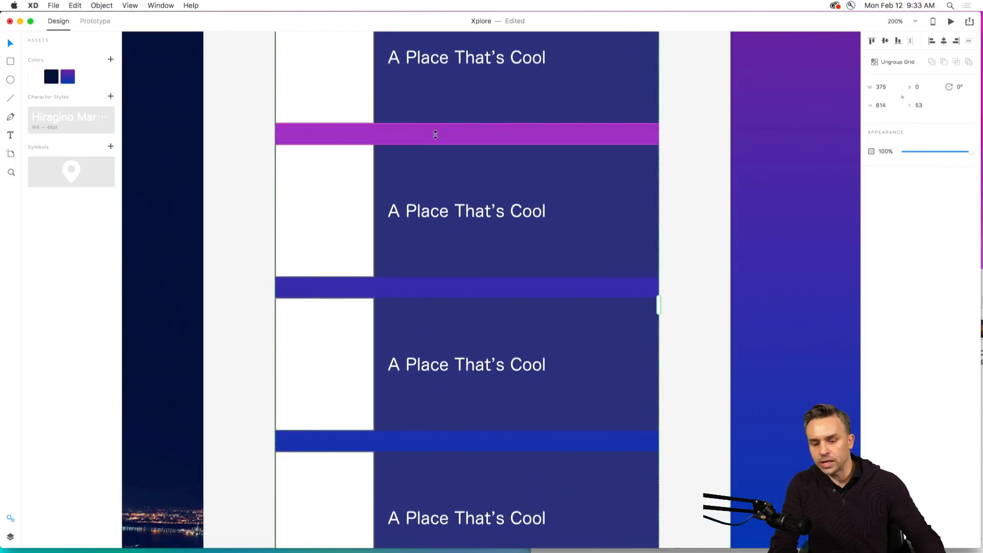
pyautogui.moveTo(435, 135); pyautogui.dragTo(437, 112)
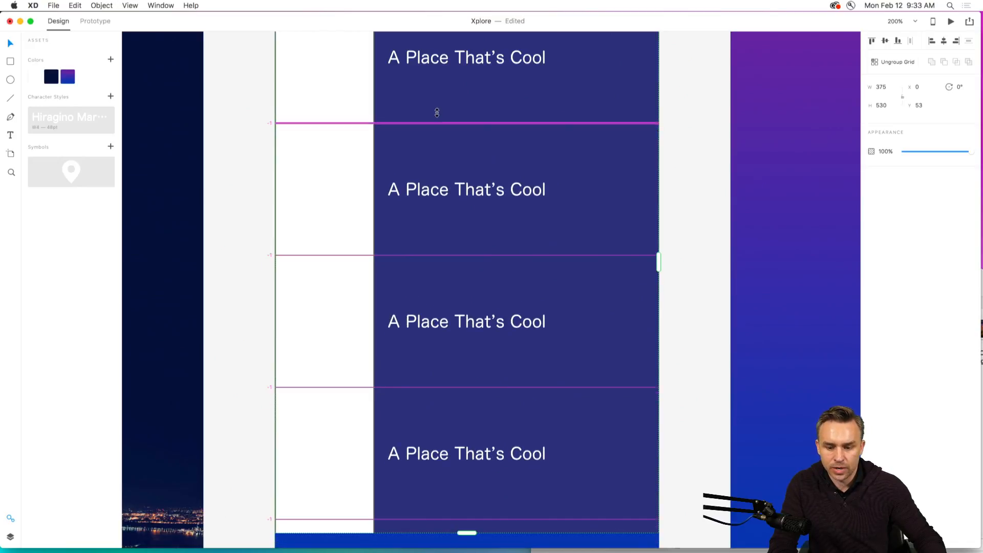
pyautogui.moveTo(436, 112); pyautogui.dragTo(437, 117)
# Extend the tightened repeat grid down to the menu artboard's lower edge, to a height of 614.
pyautogui.moveTo(381, 252); pyautogui.dragTo(381, 153)
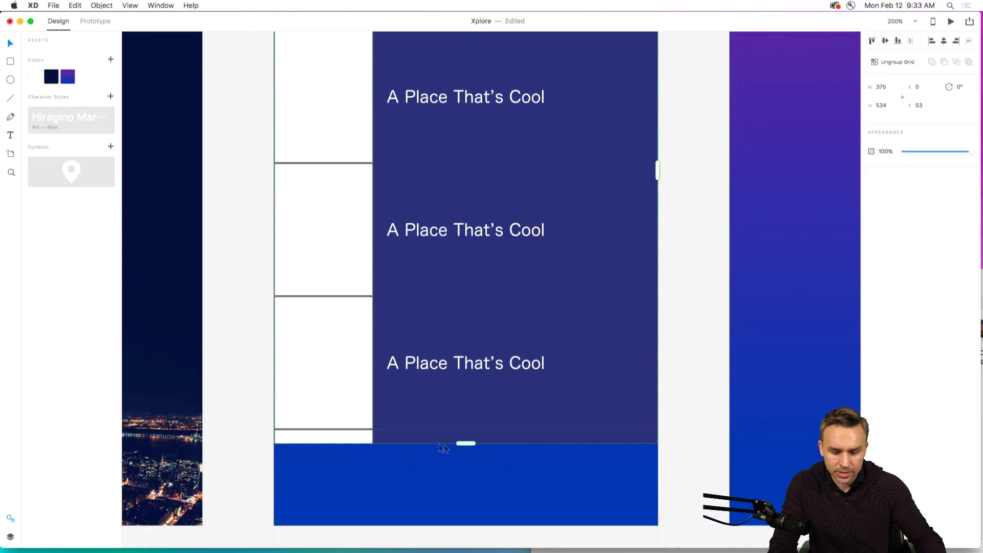
pyautogui.moveTo(455, 444); pyautogui.dragTo(453, 524)
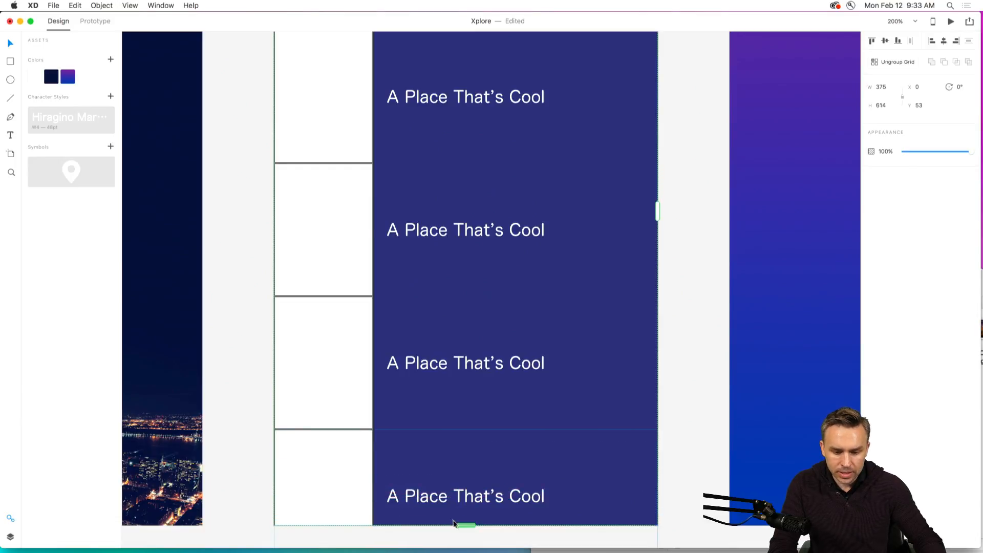
pyautogui.scroll(3, 364, 213)
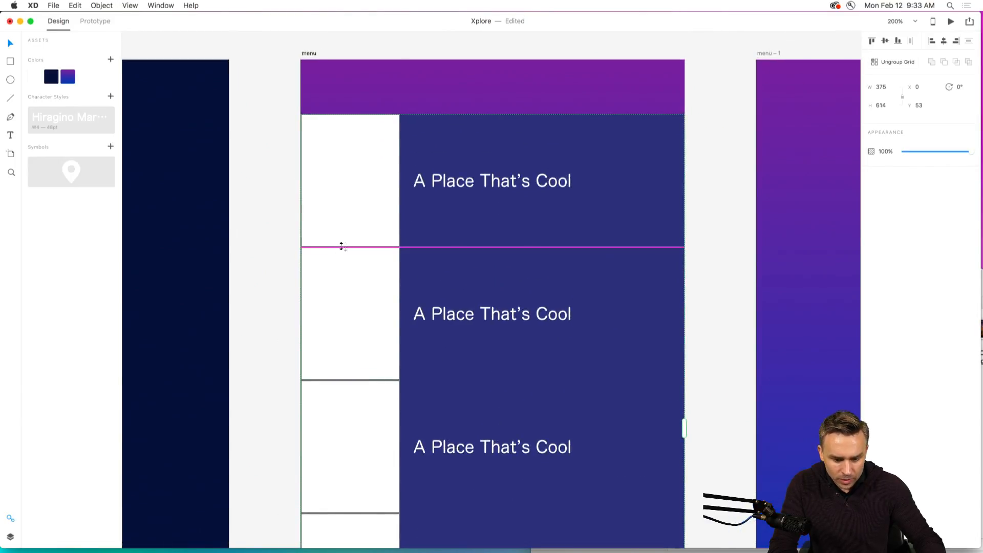
# Remove the border from the first row's white box within the repeat grid.
pyautogui.doubleClick(341, 165)
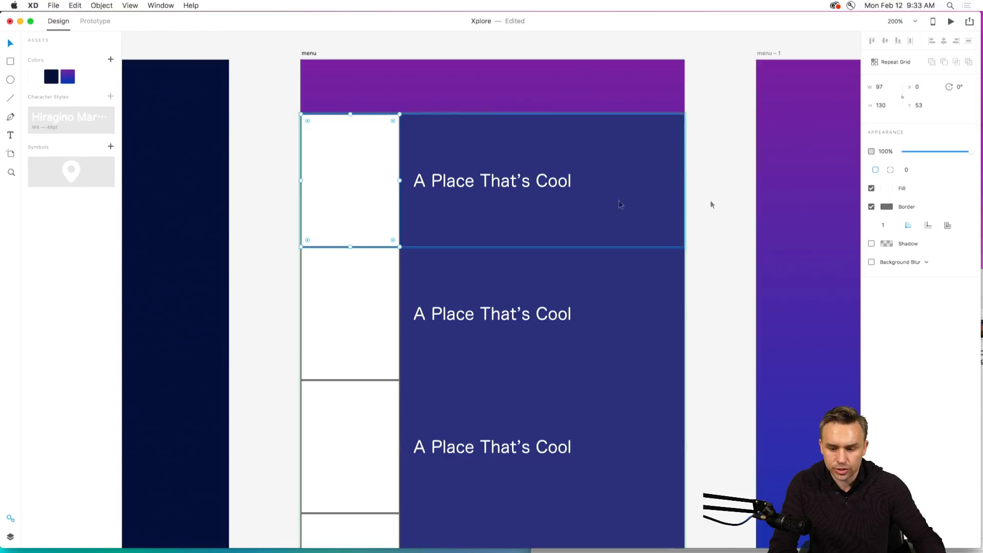
pyautogui.click(872, 207)
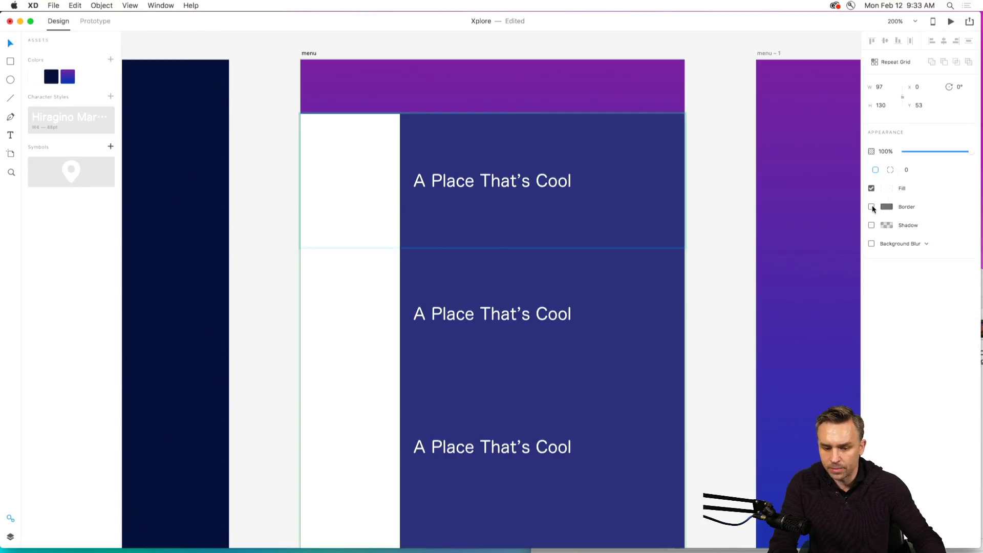
pyautogui.press('Escape')
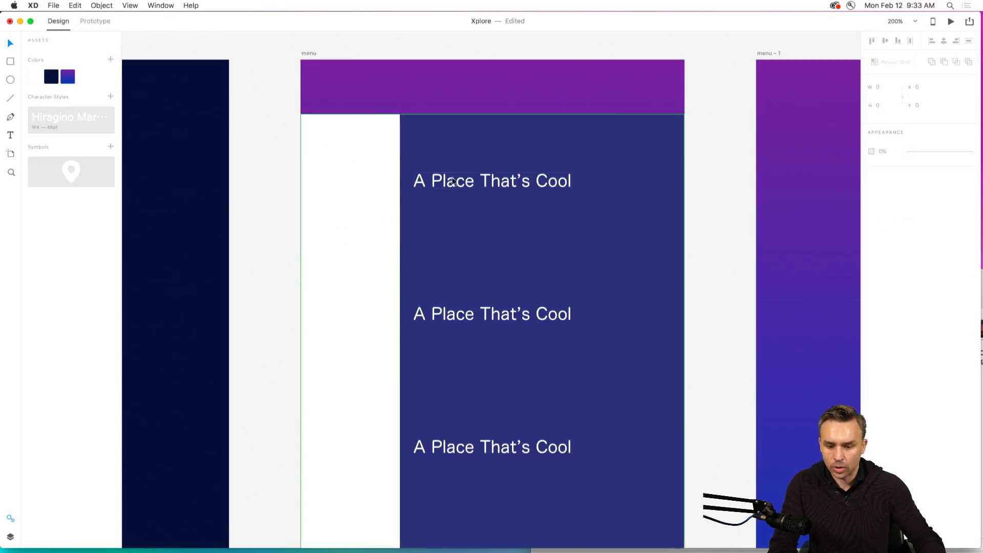
# Nudge the first row's text within the repeat grid to X 113, keeping its vertical position.
pyautogui.moveTo(443, 185)
pyautogui.mouseDown()
pyautogui.moveTo(479, 182)
pyautogui.moveTo(522, 211)
pyautogui.moveTo(450, 183)
pyautogui.mouseUp()
pyautogui.press('super+z')
pyautogui.doubleClick(448, 182)
# Change the second row's text to "Another Place That's Cool".
pyautogui.doubleClick(443, 317)
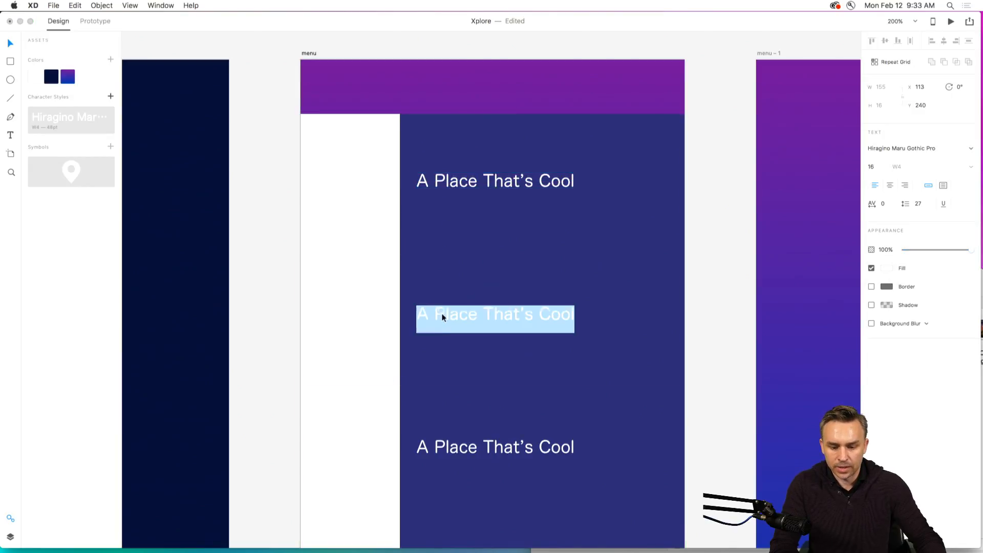
pyautogui.click(437, 313)
pyautogui.press('BackSpace')
pyautogui.write('noyhe')
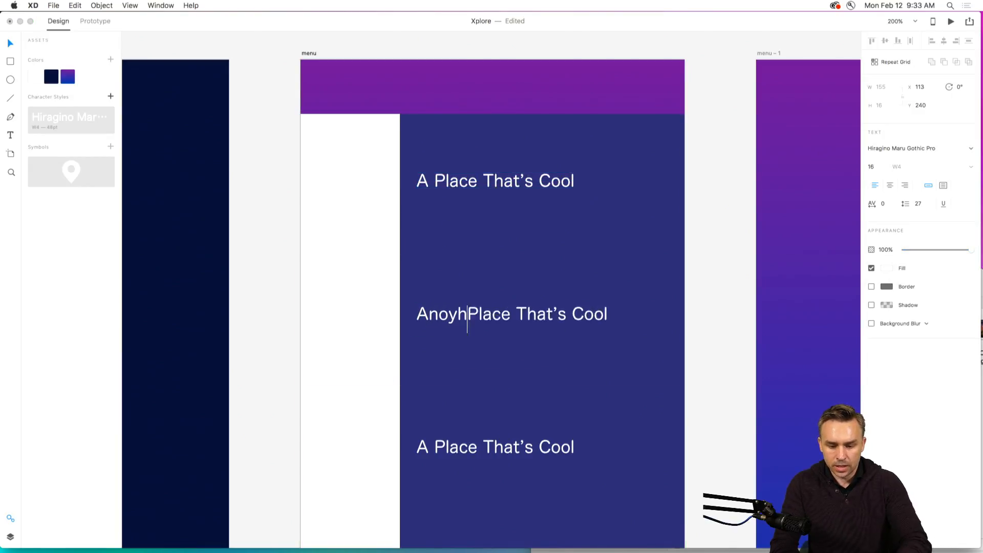
pyautogui.press('BackSpace')
pyautogui.press('BackSpace')
pyautogui.press('BackSpace')
pyautogui.write('ther')
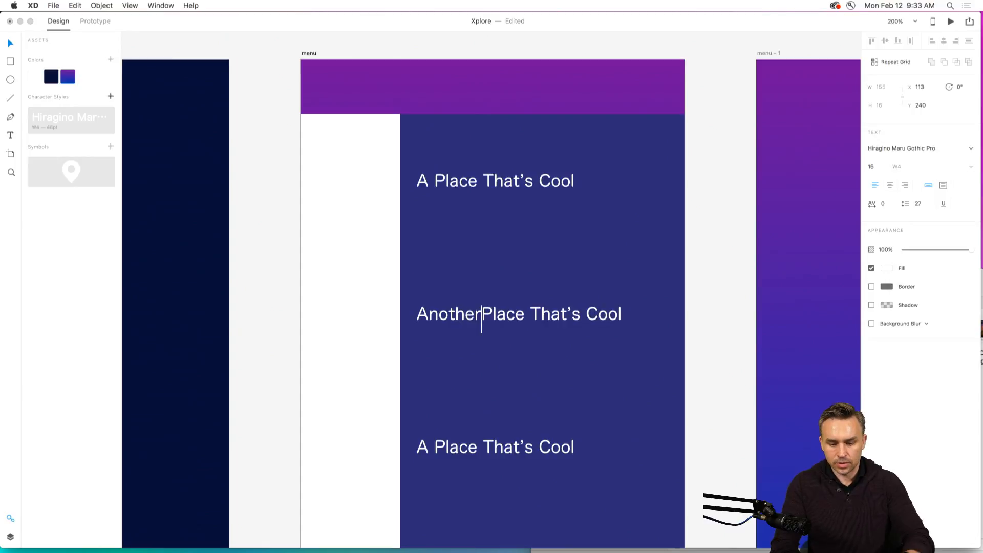
pyautogui.press('Escape')
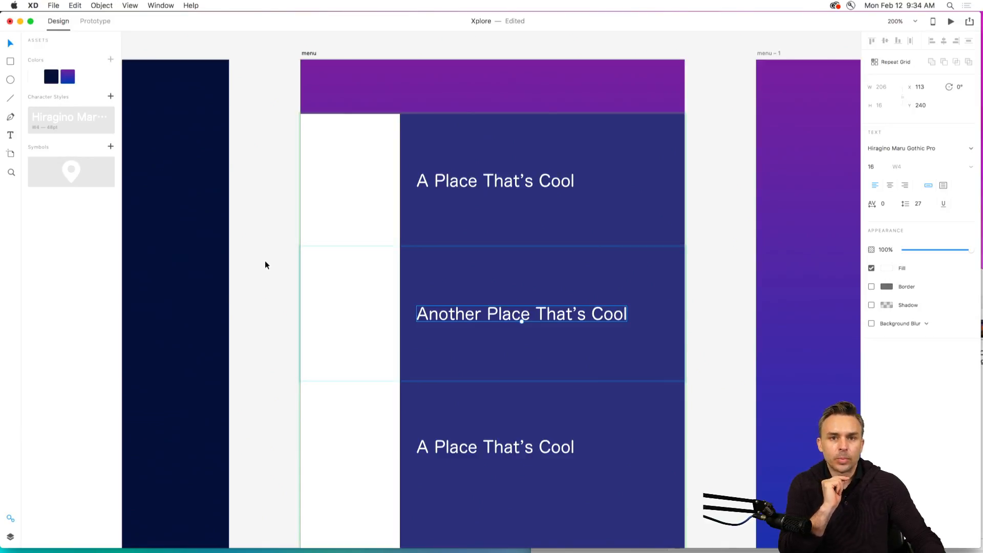
pyautogui.click(494, 180)
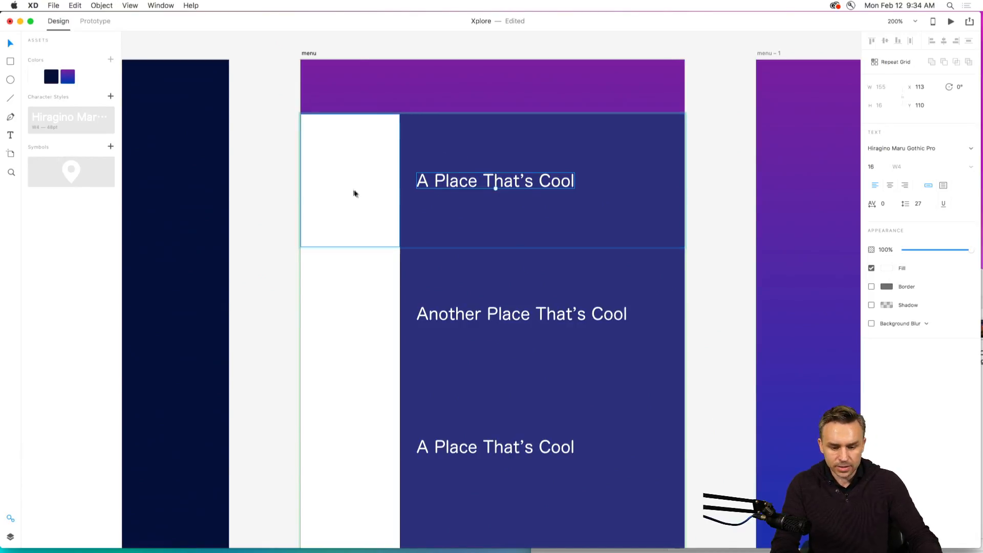
pyautogui.click(256, 182)
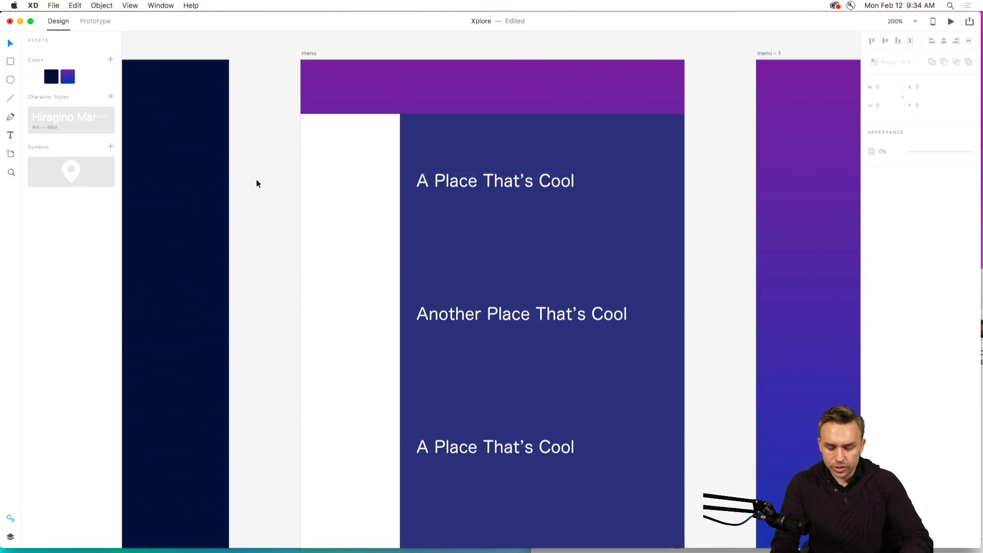
pyautogui.press('super+minus')
pyautogui.moveTo(260, 185); pyautogui.dragTo(241, 110)
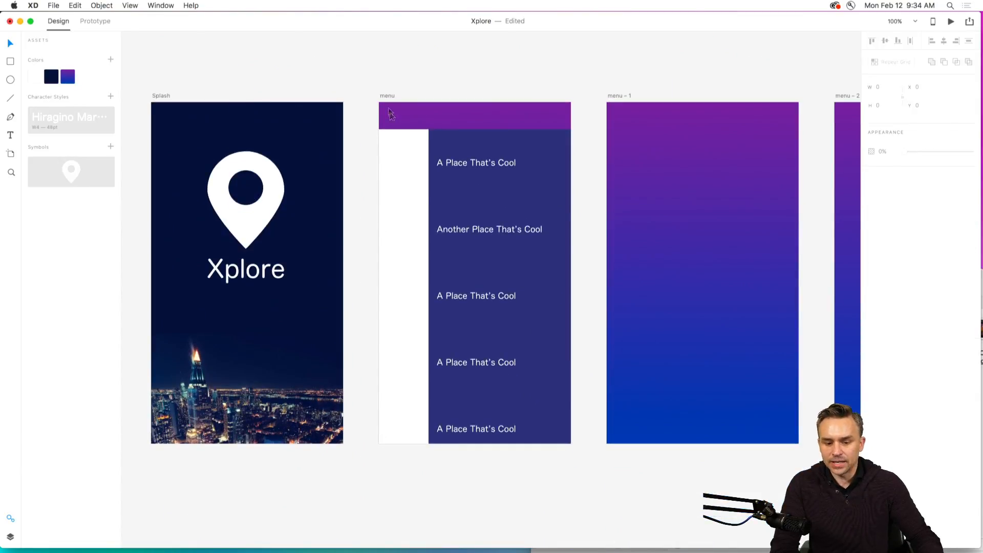
# Fill the first row's white box in the repeat grid with solid black, #000000.
pyautogui.click(399, 149)
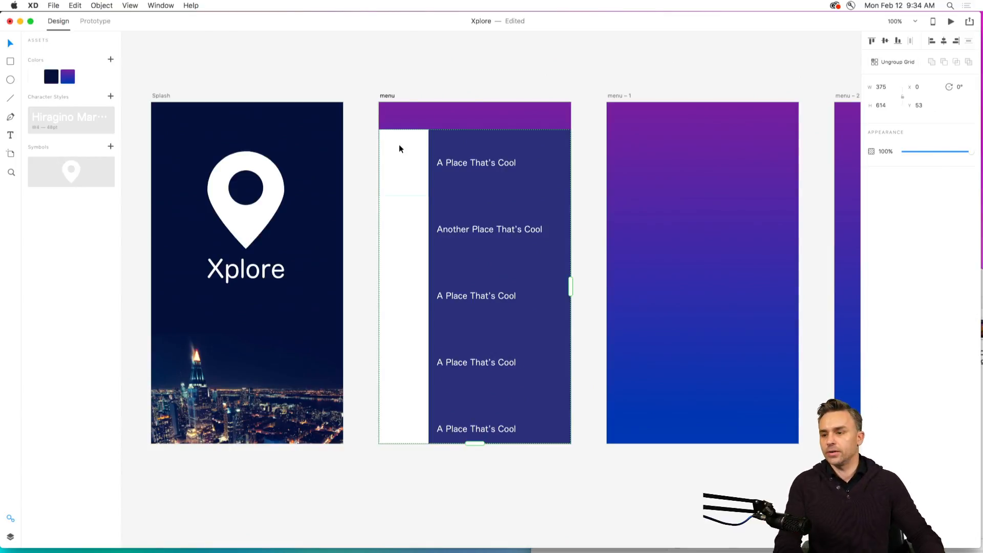
pyautogui.press('super+plus')
pyautogui.press('space')
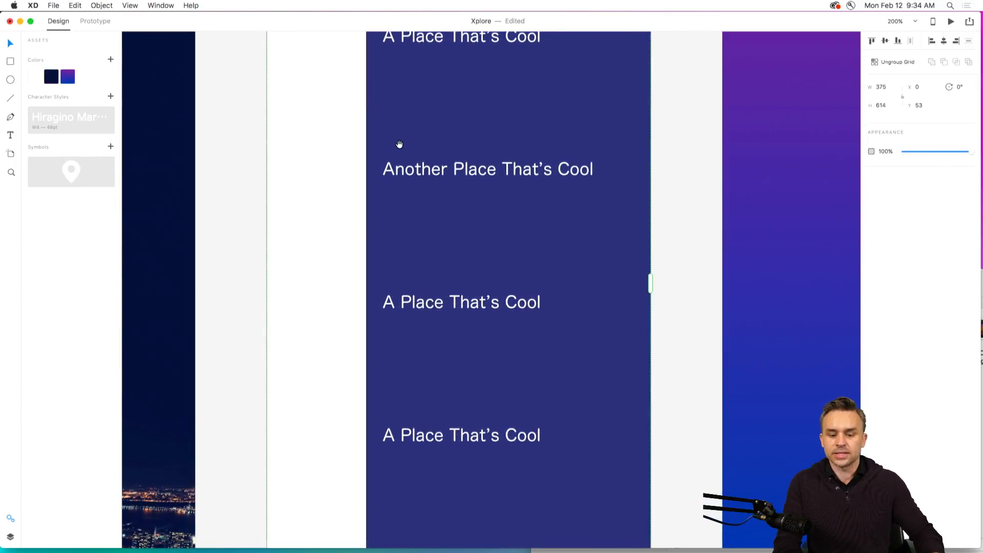
pyautogui.moveTo(400, 146); pyautogui.dragTo(422, 380)
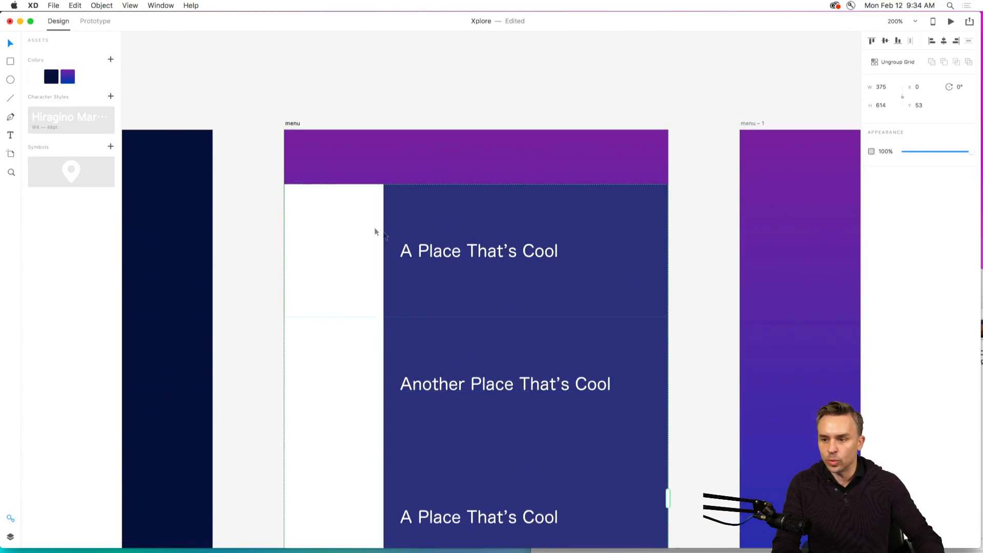
pyautogui.doubleClick(321, 231)
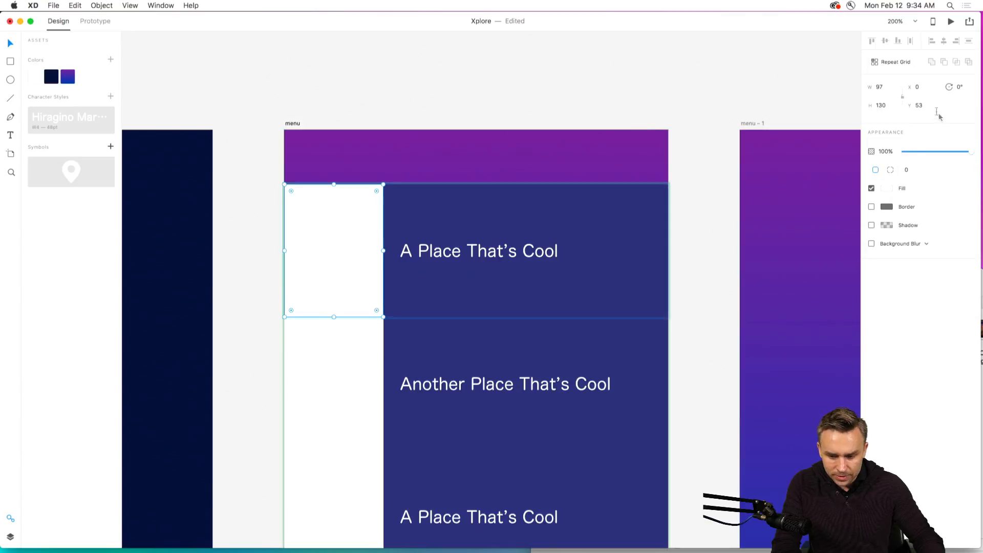
pyautogui.click(890, 189)
pyautogui.moveTo(832, 177); pyautogui.dragTo(766, 223)
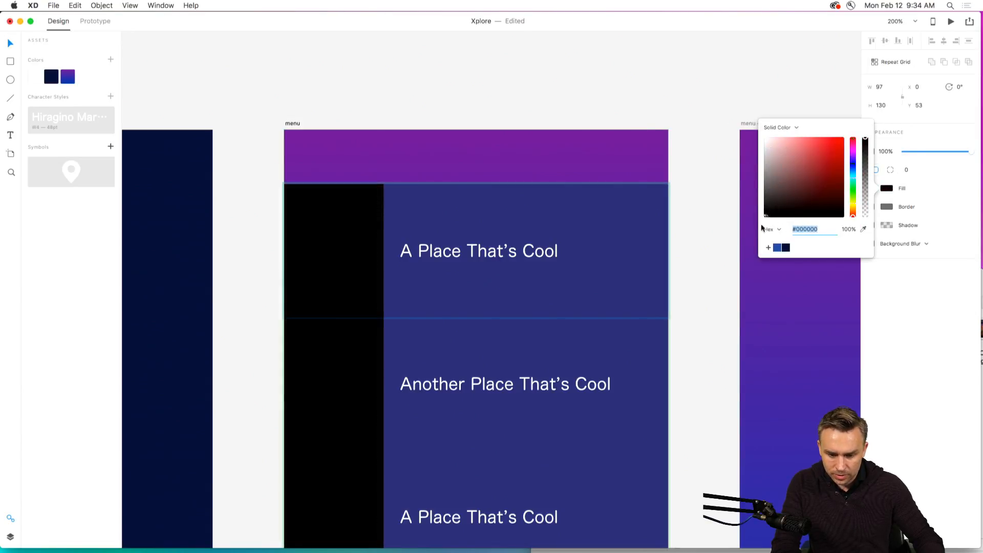
pyautogui.click(448, 214)
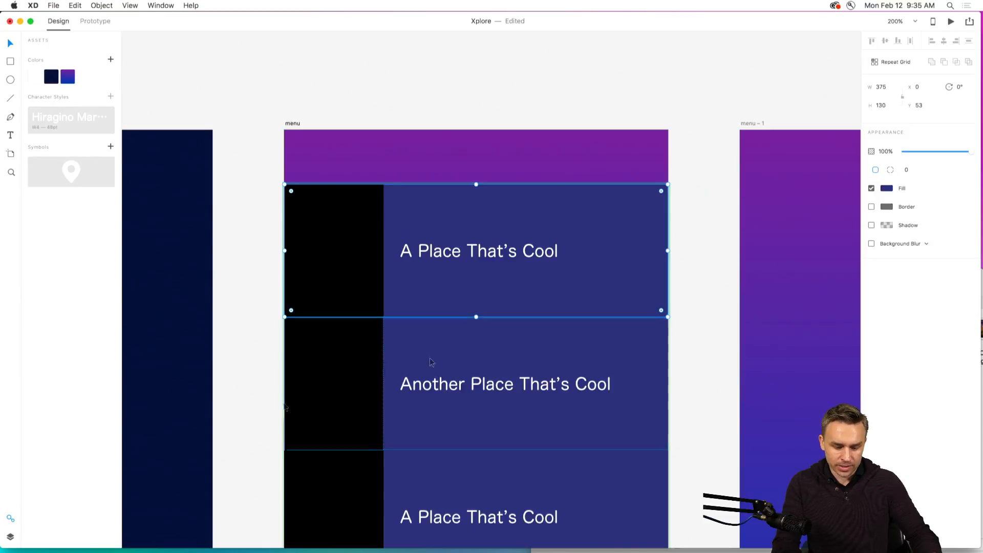
# Fill the first row's blue background rectangle in the repeat grid with Brownstone.jpg from the places folder in Finder.
pyautogui.click(197, 542)
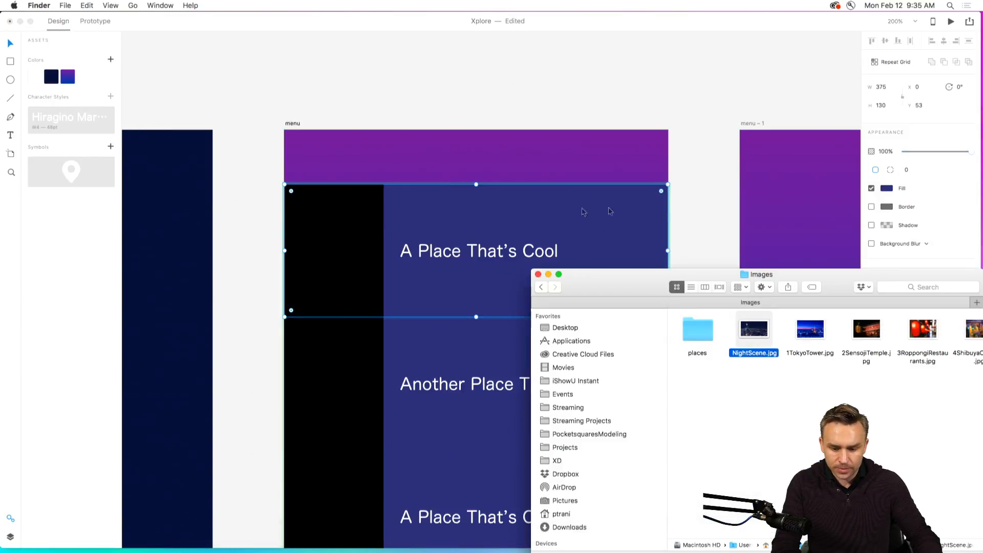
pyautogui.doubleClick(696, 329)
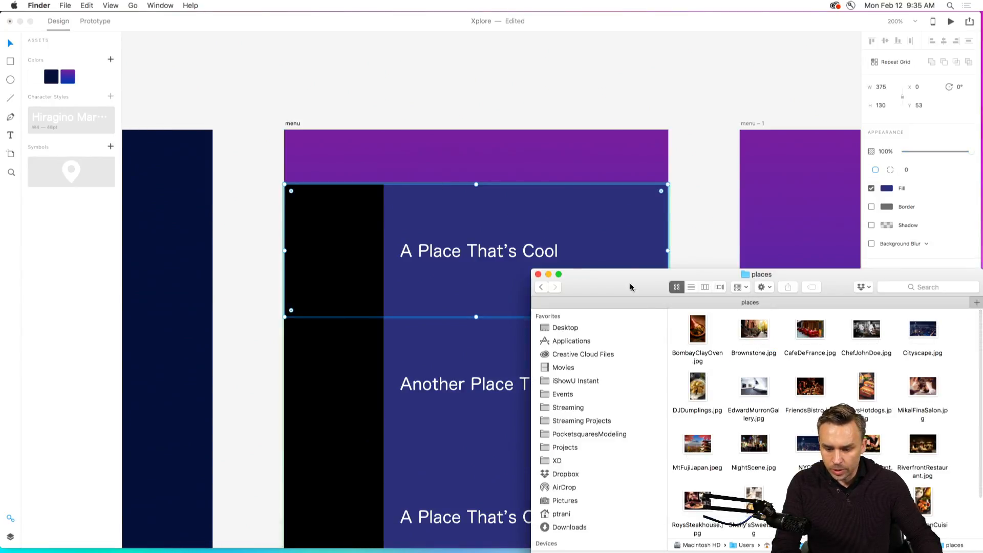
pyautogui.moveTo(631, 286)
pyautogui.mouseDown()
pyautogui.moveTo(593, 219)
pyautogui.moveTo(634, 274)
pyautogui.mouseUp()
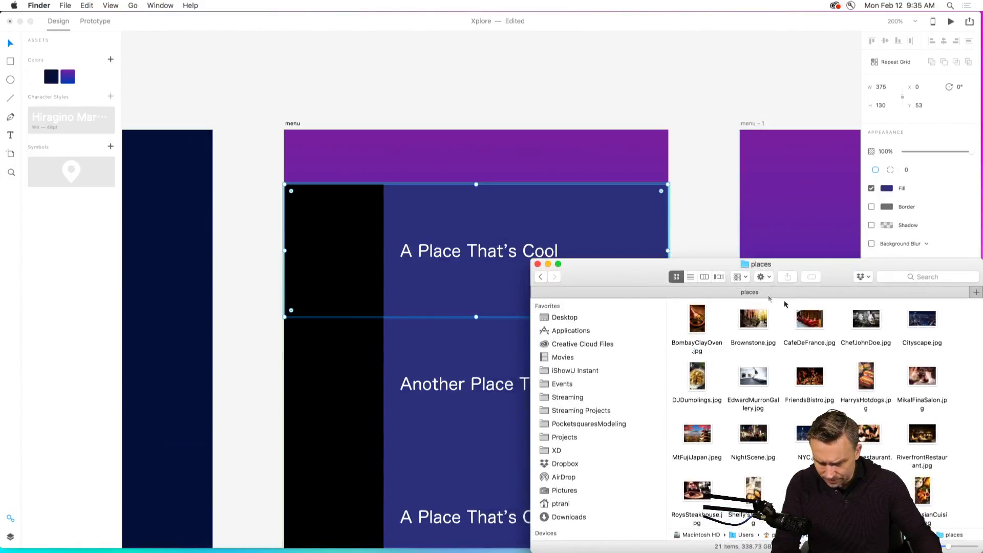
pyautogui.click(705, 276)
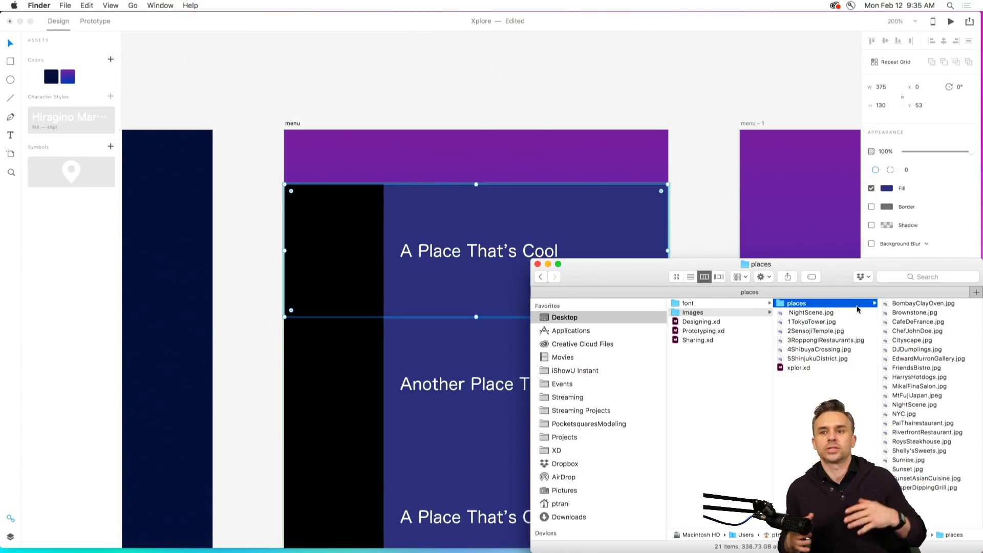
pyautogui.click(901, 305)
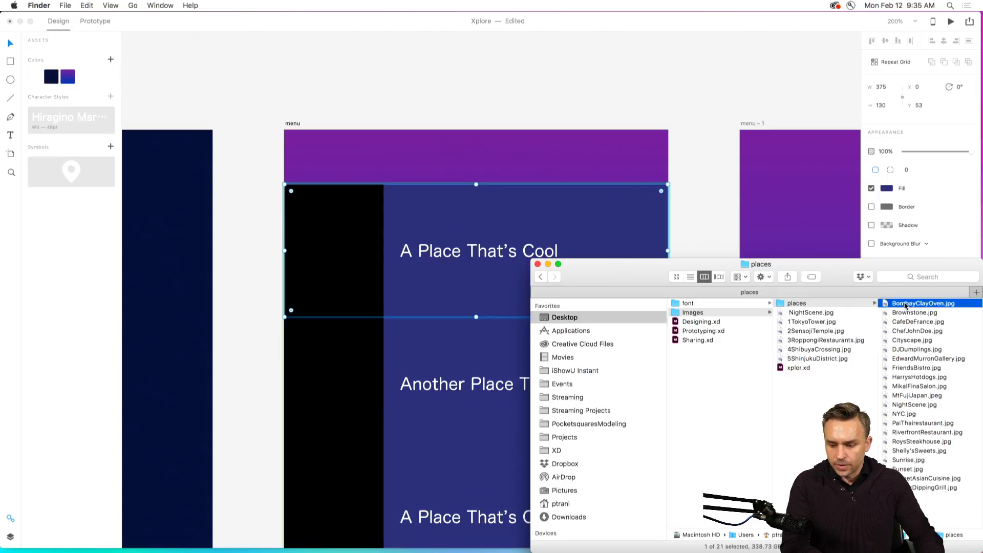
pyautogui.click(780, 314)
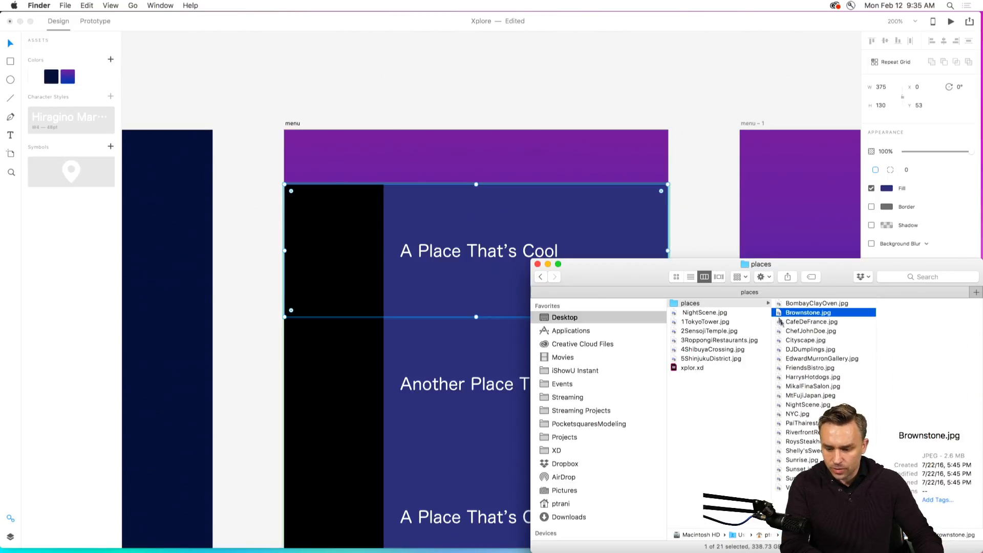
pyautogui.moveTo(782, 314); pyautogui.dragTo(418, 208)
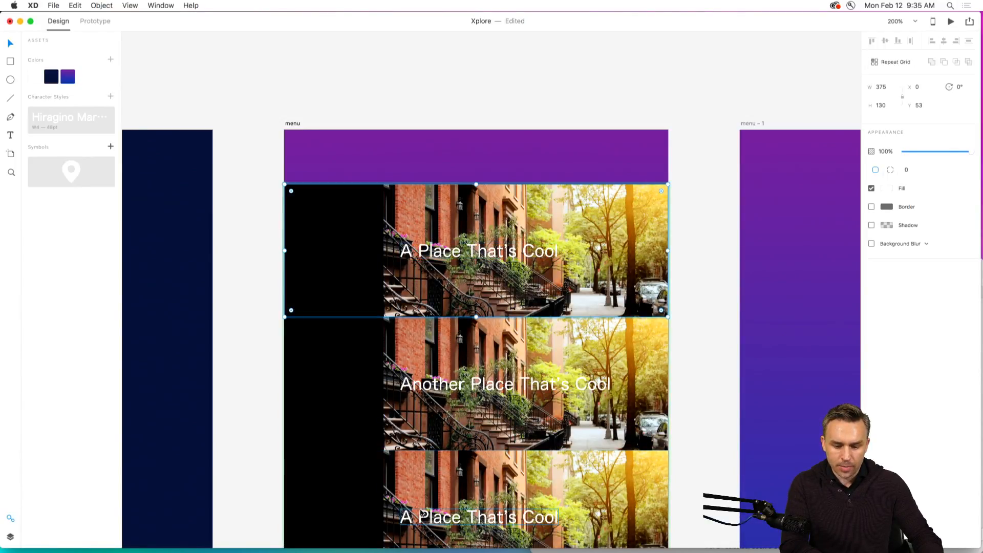
# Widen the first row's black box within the repeat grid to 141, partly covering the row text.
pyautogui.scroll(-1, 354, 241)
pyautogui.click(376, 224)
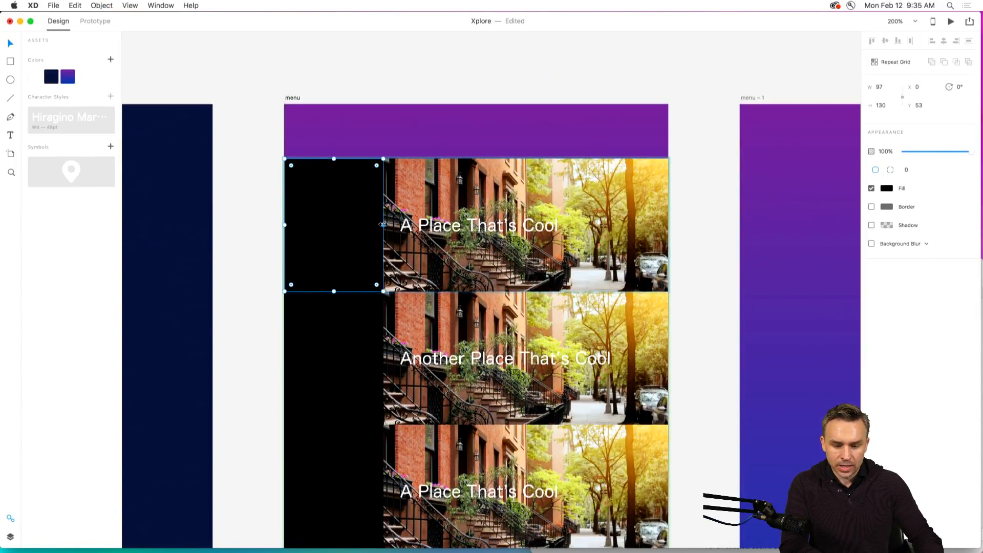
pyautogui.moveTo(383, 224); pyautogui.dragTo(428, 225)
# Bring the first row's text in the repeat grid in front of the black box.
pyautogui.click(451, 230)
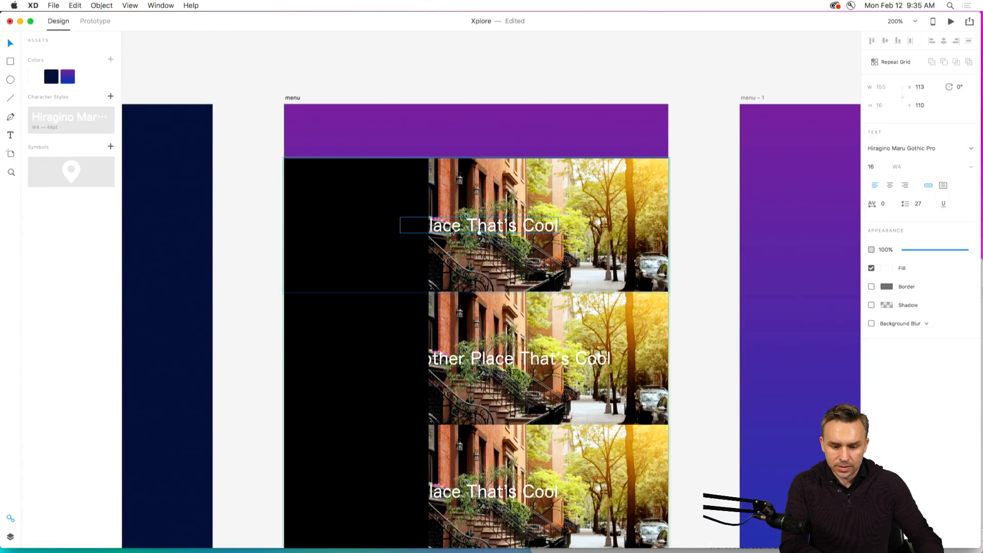
pyautogui.rightClick(451, 230)
pyautogui.click(483, 340)
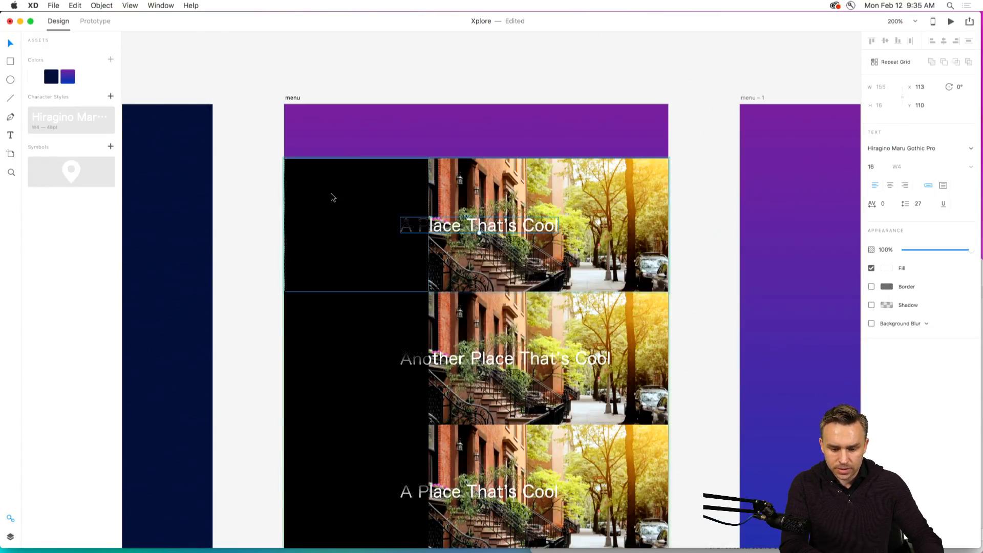
# Lower the first row's black box to 52% opacity and widen it to 326.
pyautogui.click(332, 198)
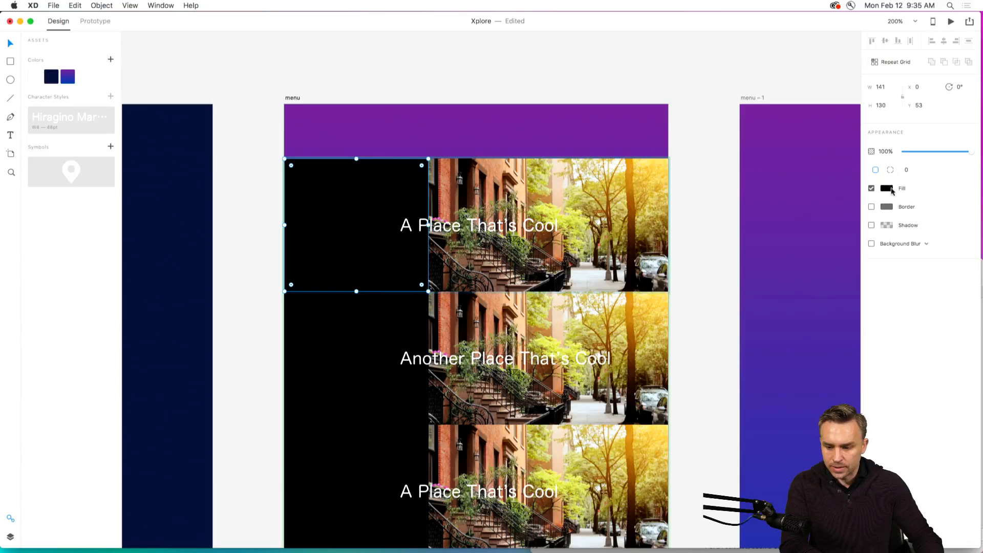
pyautogui.moveTo(934, 152)
pyautogui.mouseDown()
pyautogui.moveTo(907, 152)
pyautogui.moveTo(940, 154)
pyautogui.mouseUp()
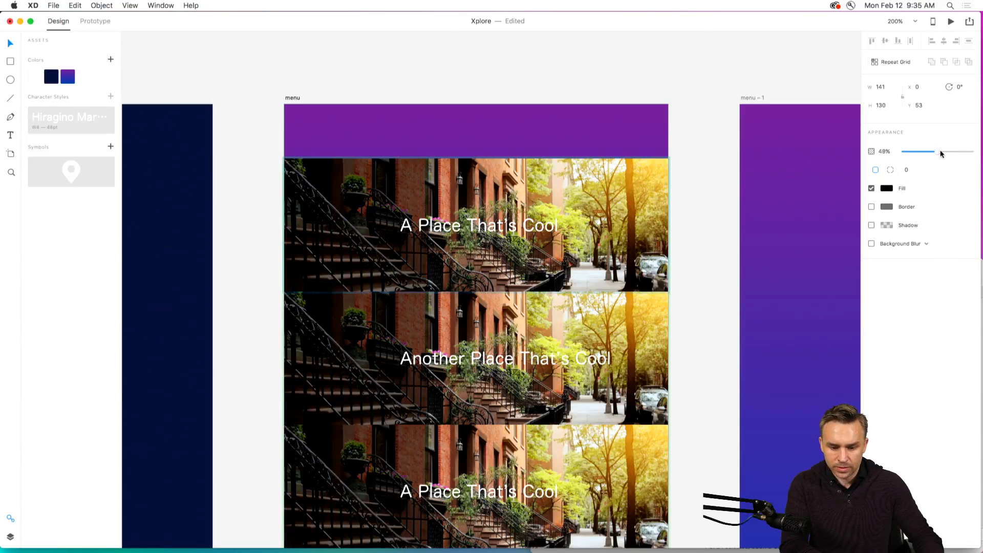
pyautogui.moveTo(429, 225); pyautogui.dragTo(618, 226)
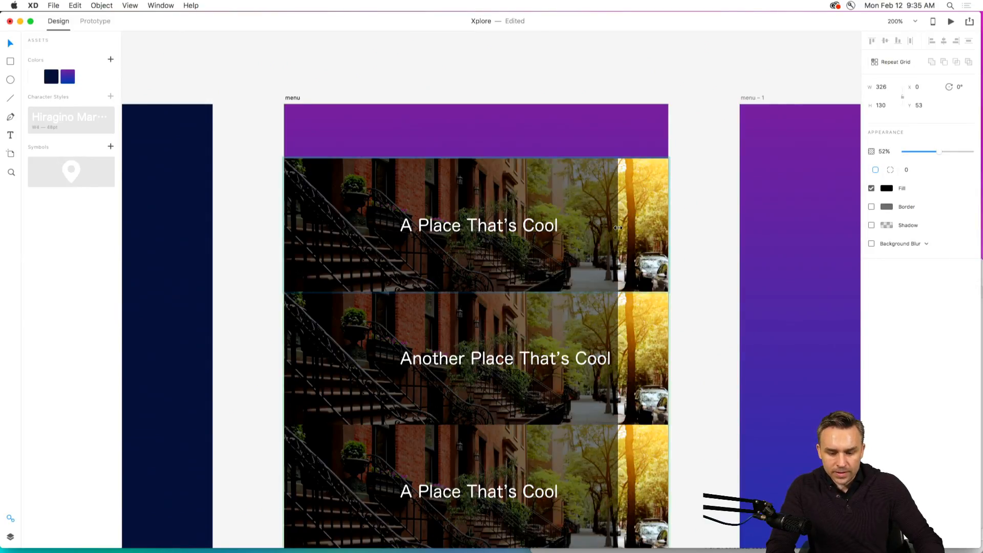
# Center-align the first row's text in the repeat grid and position it in the horizontal middle of the row.
pyautogui.click(409, 230)
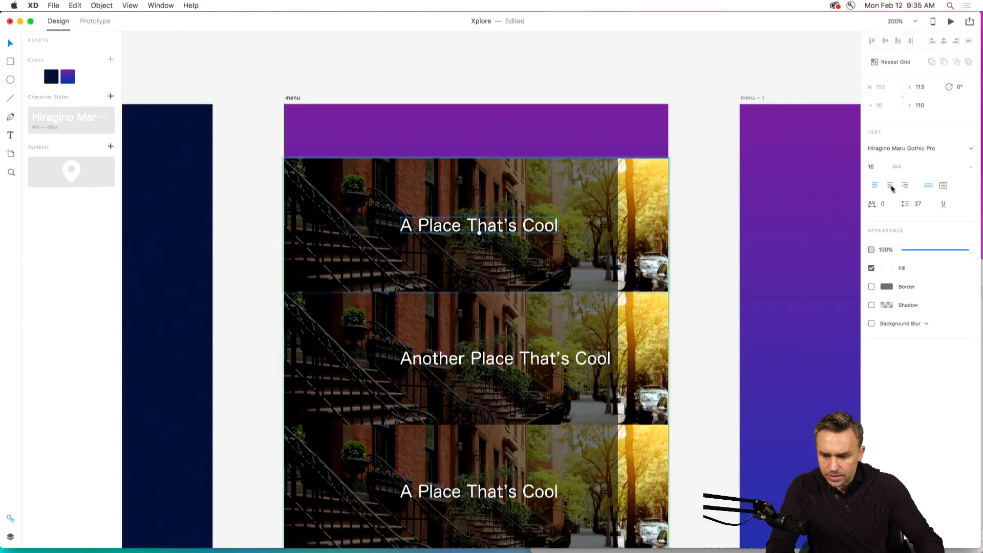
pyautogui.moveTo(447, 234); pyautogui.dragTo(449, 232)
pyautogui.click(311, 264)
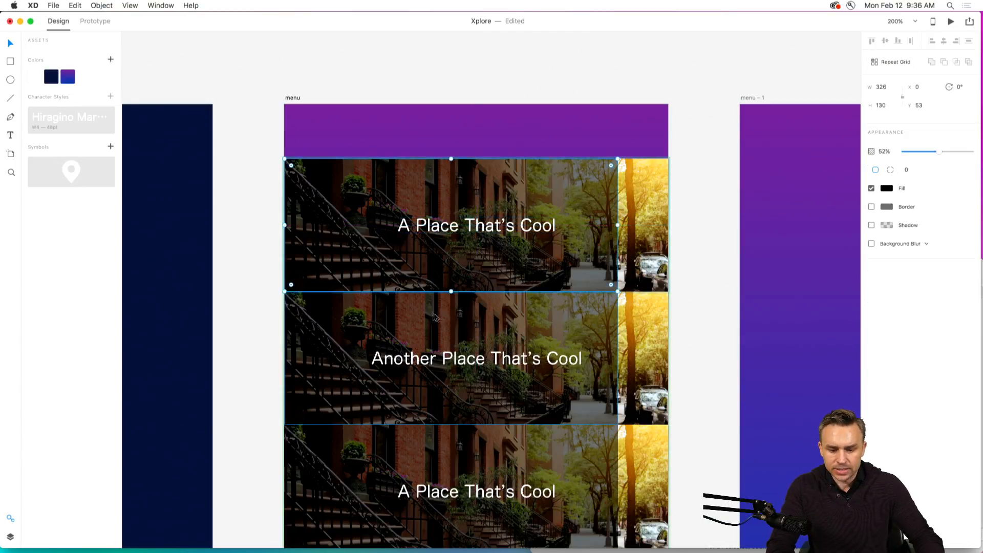
# Fill the repeat grid's background rectangles with all images from Brownstone.jpg through the last file in the places folder in Finder.
pyautogui.press('super+1')
pyautogui.scroll(-2, 405, 206)
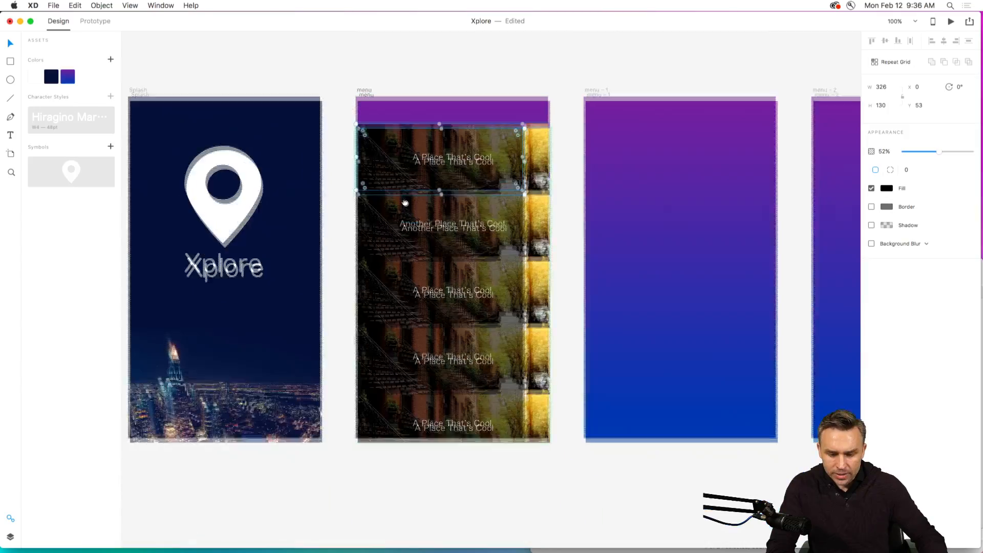
pyautogui.press('super+2')
pyautogui.scroll(3, 405, 206)
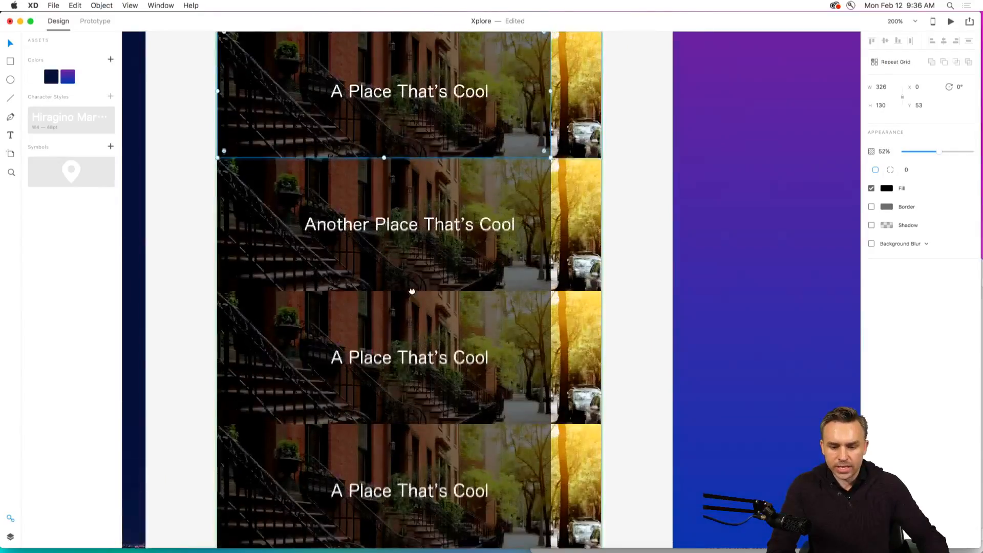
pyautogui.click(575, 75)
pyautogui.moveTo(258, 546)
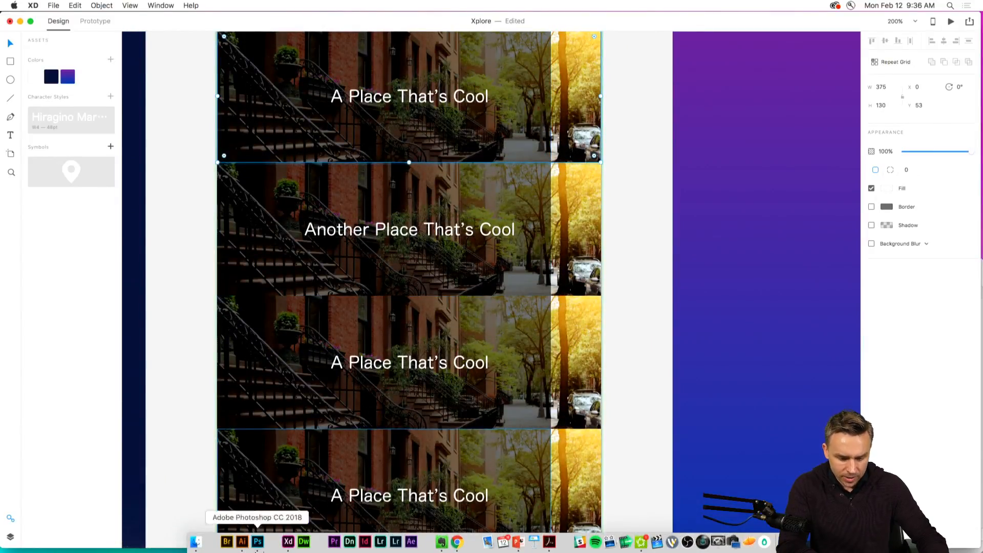
pyautogui.click(196, 542)
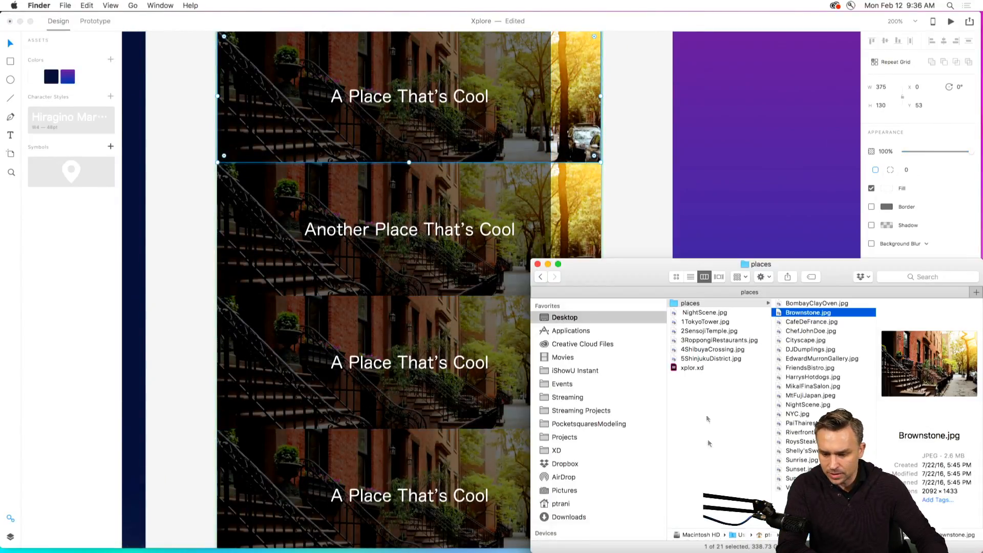
pyautogui.keyDown('shift'); pyautogui.click(789, 488); pyautogui.keyUp('shift')
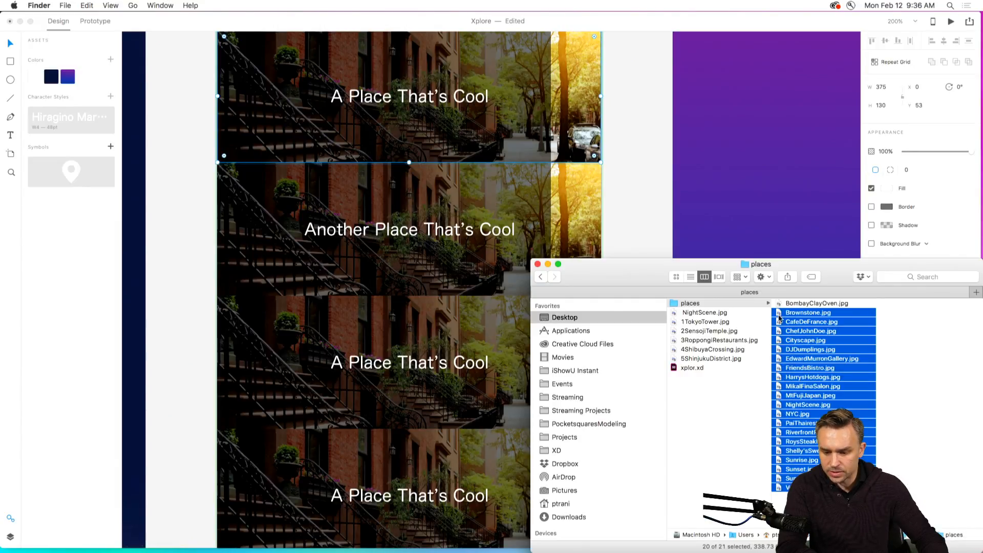
pyautogui.moveTo(781, 317); pyautogui.dragTo(568, 95)
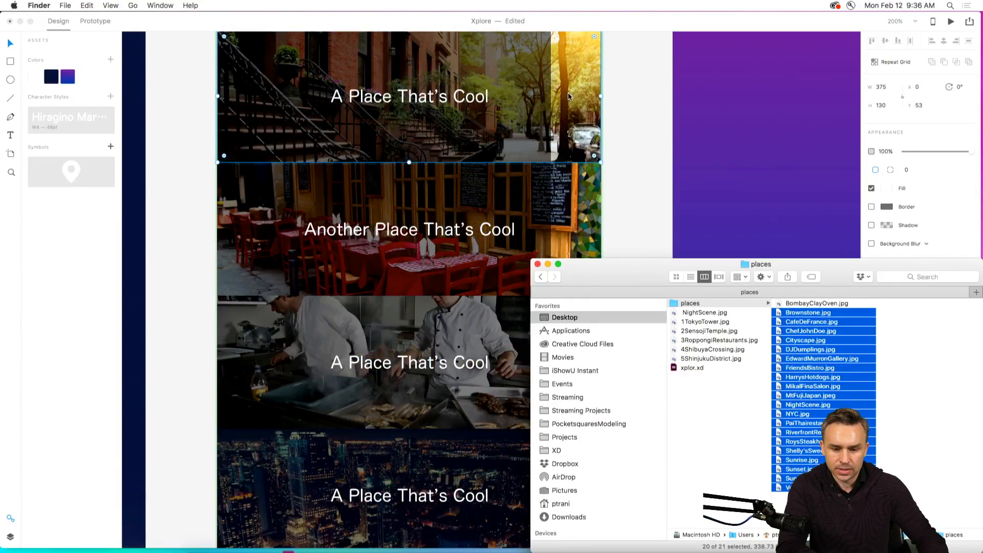
pyautogui.click(178, 144)
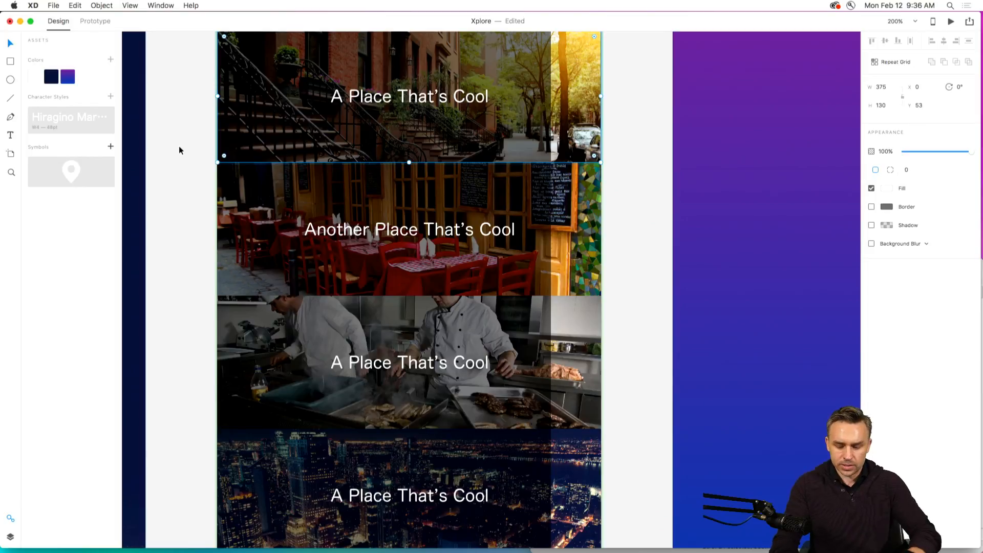
# Extend the first row's black overlay in the repeat grid to the full row width of 375.
pyautogui.press('super+1')
pyautogui.click(500, 102)
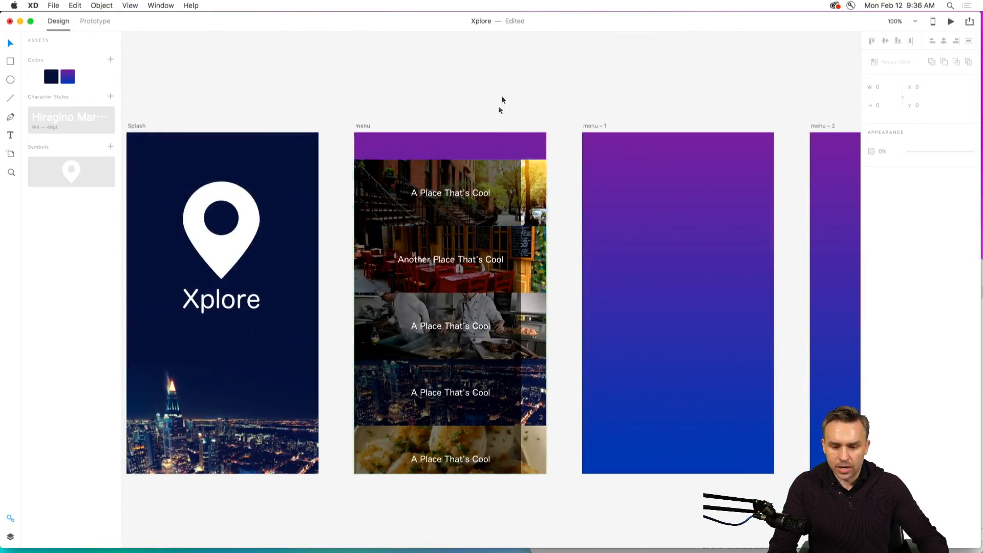
pyautogui.click(505, 216)
pyautogui.doubleClick(507, 215)
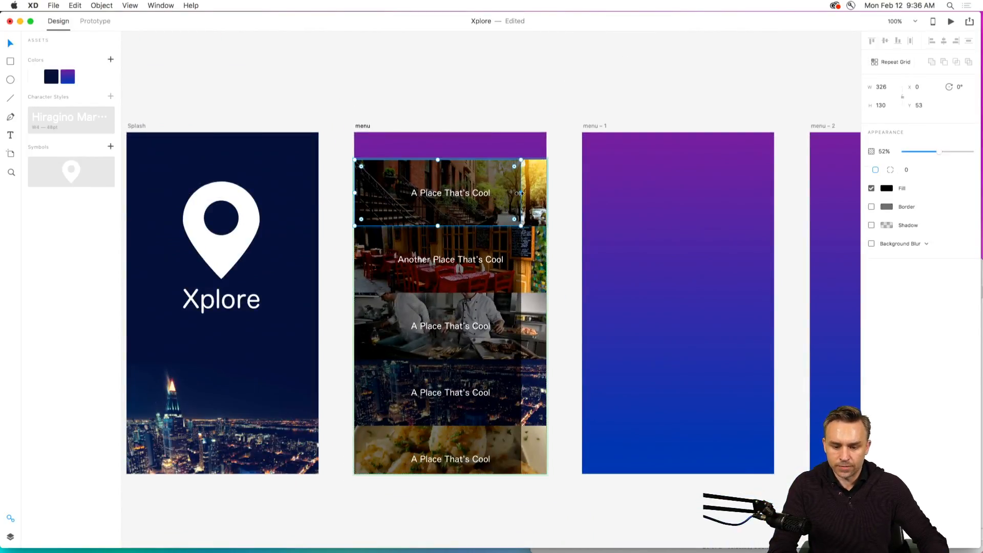
pyautogui.moveTo(522, 193); pyautogui.dragTo(547, 193)
pyautogui.click(436, 83)
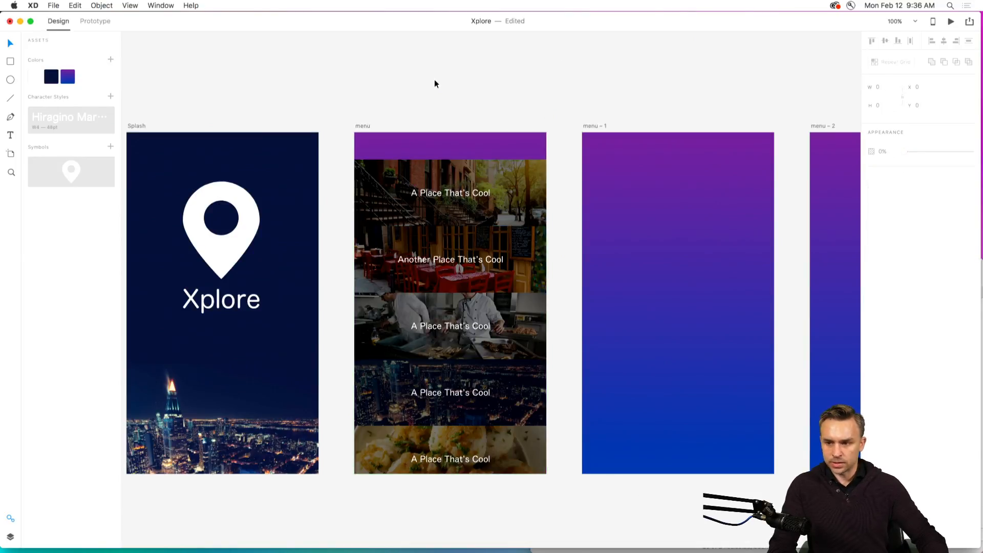
# Reduce the full-width black overlay's opacity in the repeat grid to 33%.
pyautogui.moveTo(403, 100); pyautogui.dragTo(416, 99)
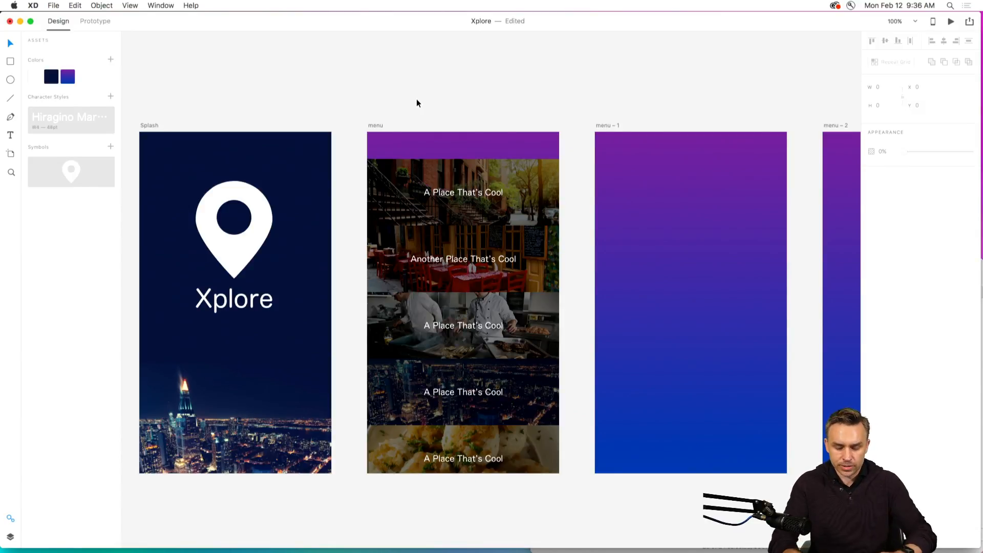
pyautogui.press('super+2')
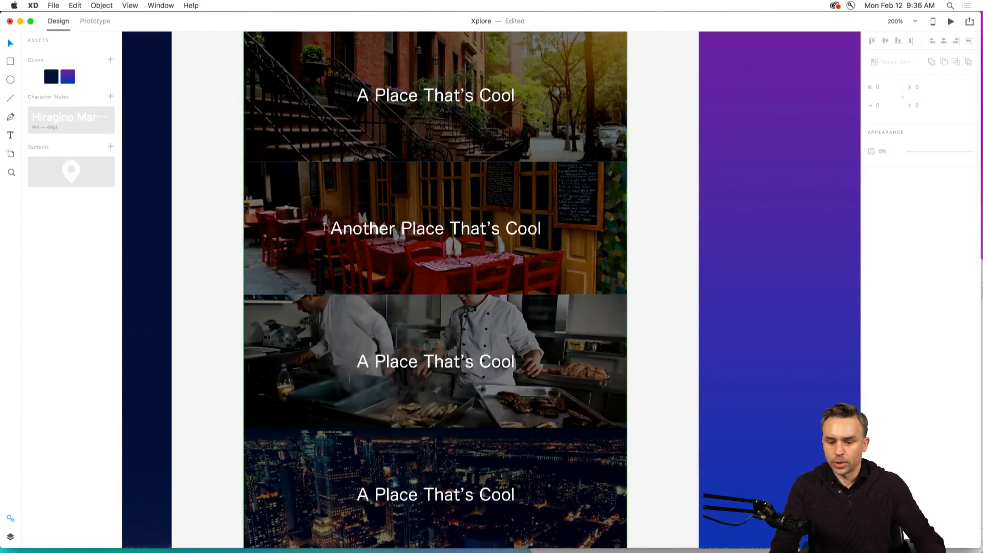
pyautogui.moveTo(355, 202); pyautogui.dragTo(353, 263)
pyautogui.click(389, 128)
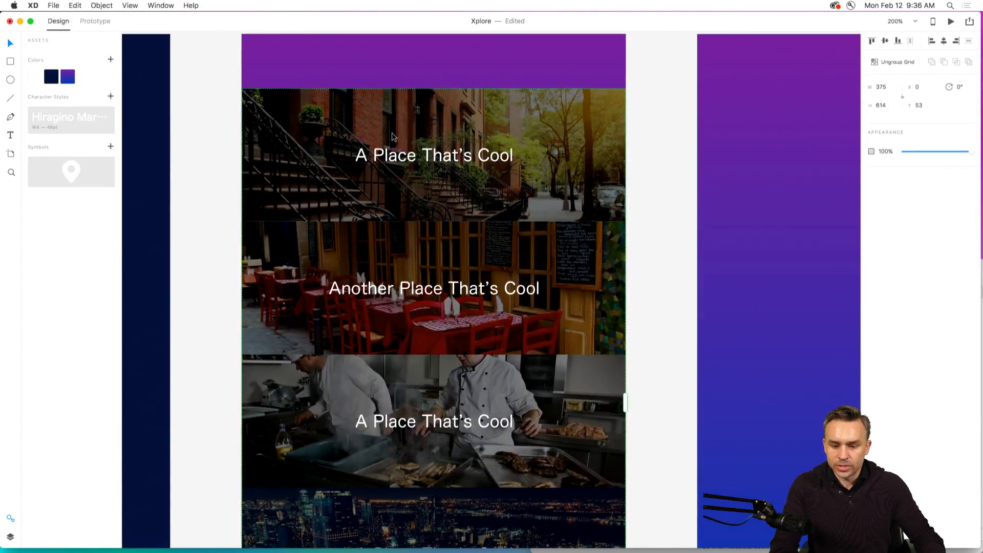
pyautogui.doubleClick(487, 125)
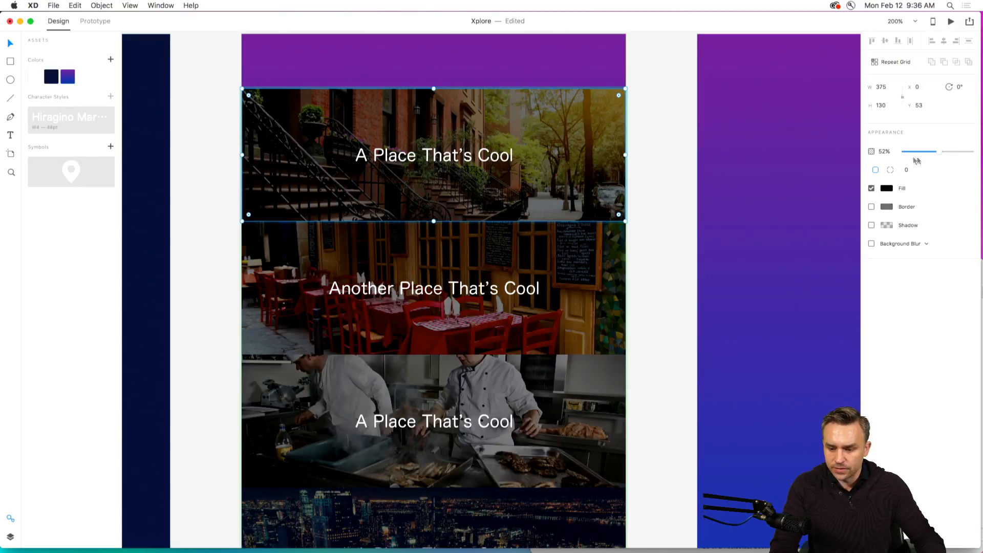
pyautogui.moveTo(931, 154)
pyautogui.mouseDown()
pyautogui.moveTo(919, 153)
pyautogui.moveTo(948, 158)
pyautogui.moveTo(925, 159)
pyautogui.mouseUp()
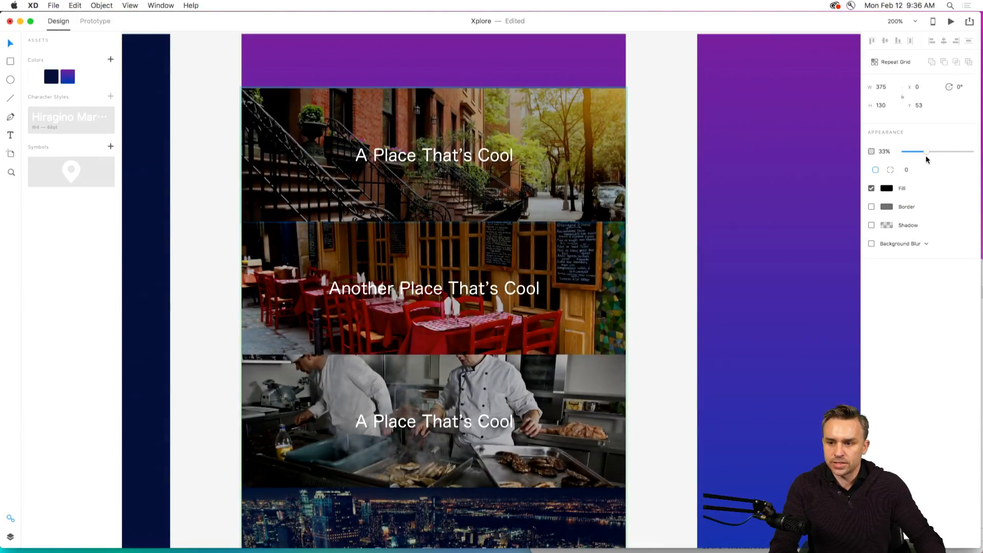
# Add a shadow with X 0, Y 3 and blur 6 to the first row's text in the repeat grid.
pyautogui.click(379, 155)
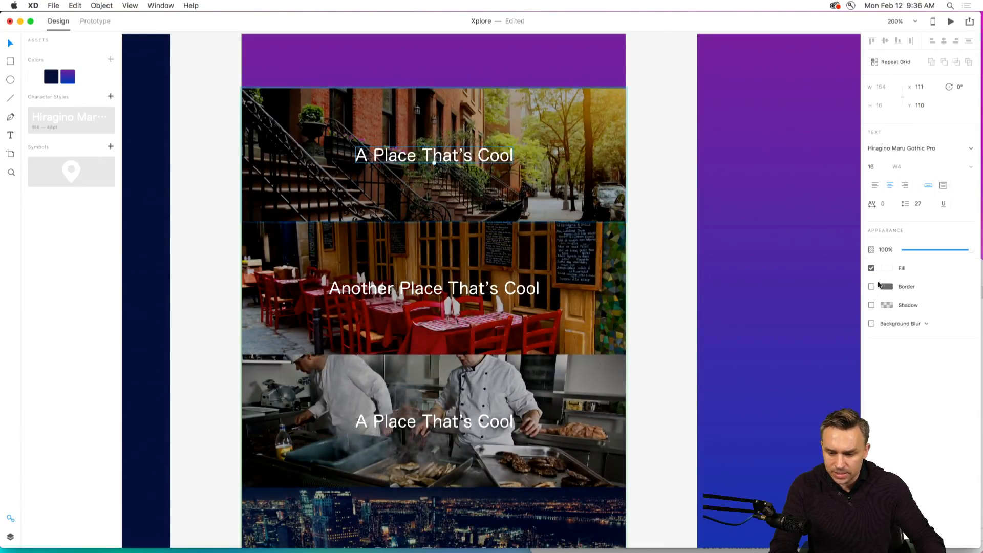
pyautogui.click(872, 305)
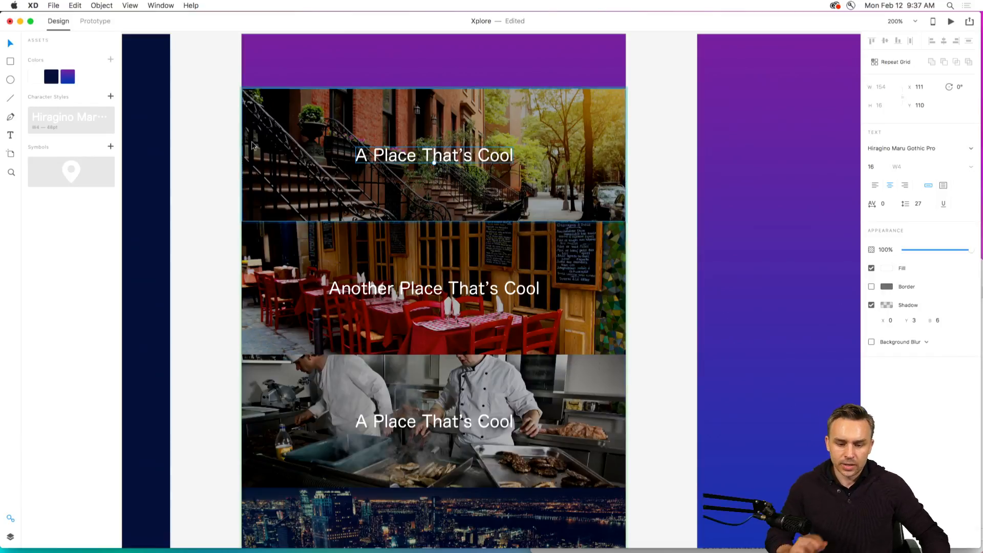
pyautogui.click(223, 151)
# Rename the "menu – 1" artboard as "Content".
pyautogui.press('super+minus')
pyautogui.press('super+minus')
pyautogui.moveTo(466, 177); pyautogui.dragTo(323, 134)
pyautogui.click(266, 157)
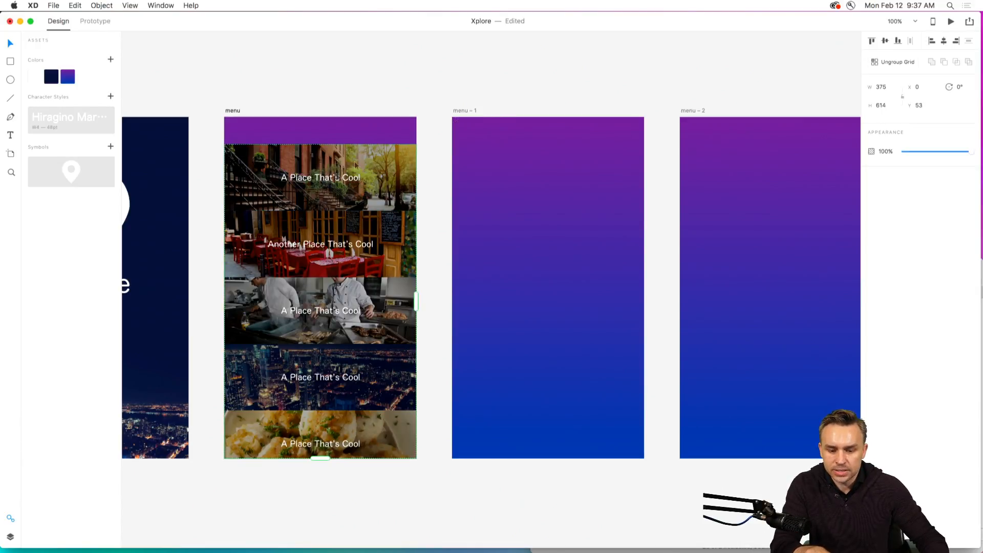
pyautogui.click(548, 146)
pyautogui.doubleClick(469, 111)
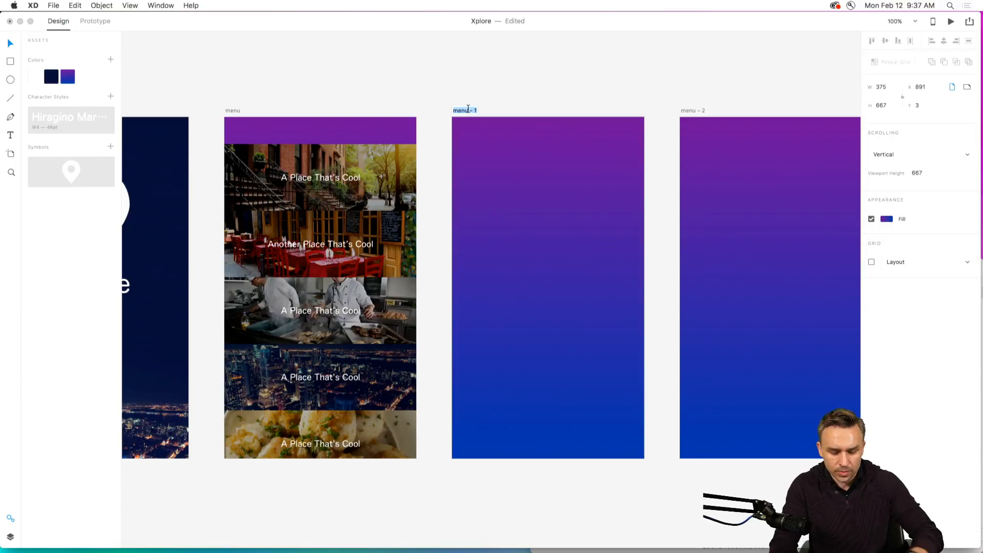
pyautogui.write('Content')
pyautogui.press('Return')
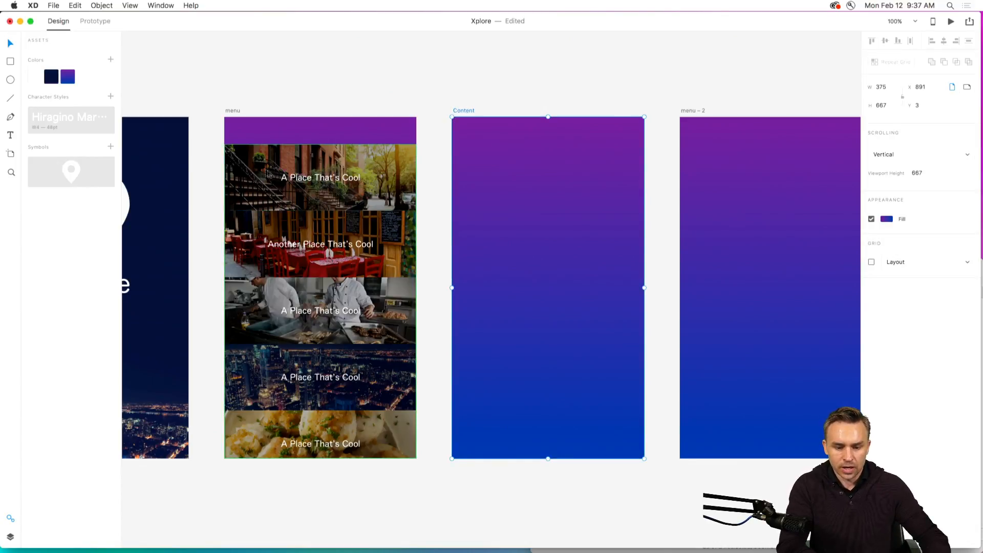
# Copy the first row's photo, black overlay and title text from the menu's repeat grid and paste them into the Content artboard.
pyautogui.doubleClick(298, 175)
pyautogui.click(318, 179)
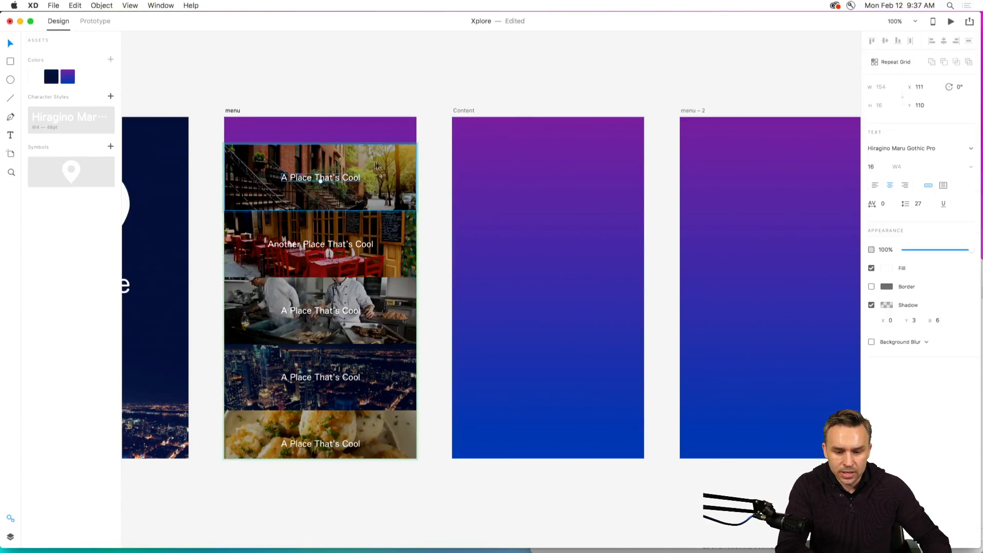
pyautogui.click(378, 165)
pyautogui.moveTo(386, 166); pyautogui.dragTo(369, 166)
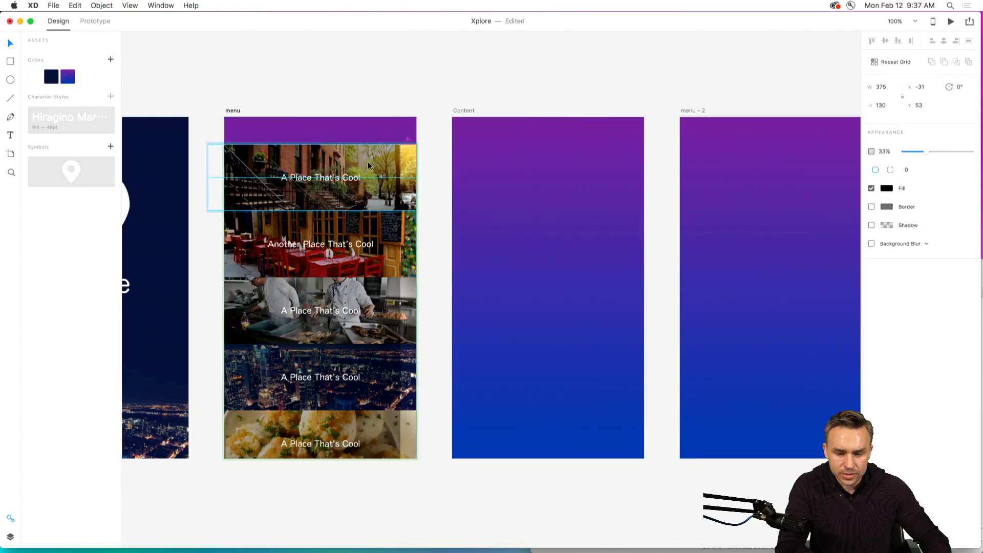
pyautogui.keyDown('shift'); pyautogui.click(408, 165); pyautogui.keyUp('shift')
pyautogui.keyDown('shift'); pyautogui.click(315, 181); pyautogui.keyUp('shift')
pyautogui.press('super+c')
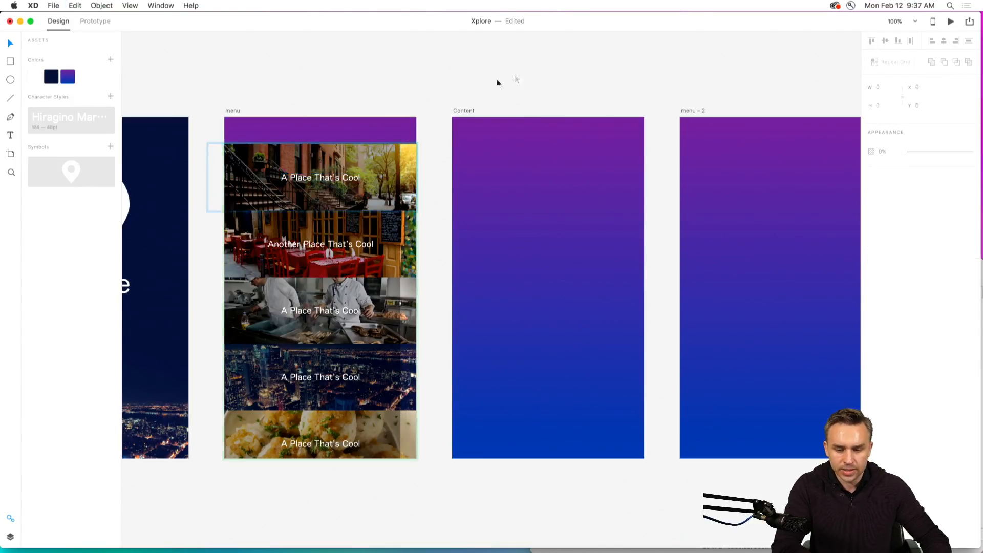
pyautogui.click(463, 111)
pyautogui.press('super+v')
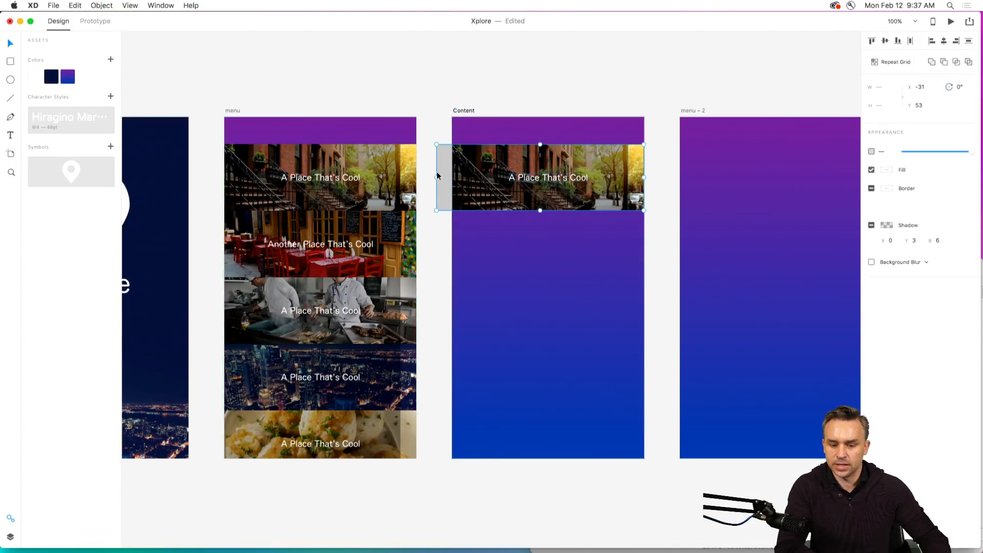
# Restore the shifted black overlay in the menu's first row so it covers the full photo.
pyautogui.moveTo(435, 177); pyautogui.dragTo(453, 178)
pyautogui.press('super+z')
pyautogui.click(449, 101)
pyautogui.click(258, 163)
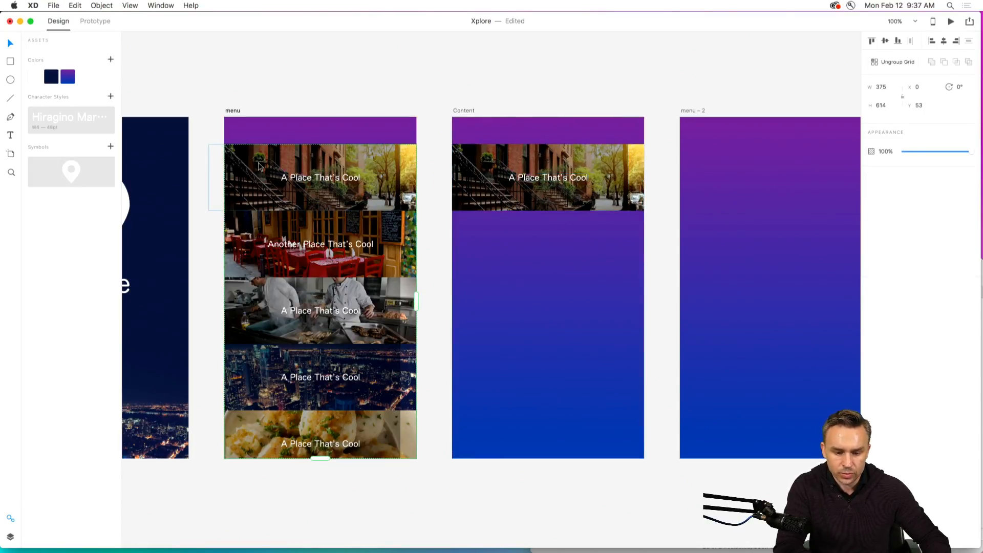
pyautogui.moveTo(259, 164); pyautogui.dragTo(262, 170)
pyautogui.press('super+z')
pyautogui.doubleClick(247, 167)
# Move the black overlay off the photo on the Content artboard and enlarge the photo to the artboard's full height.
pyautogui.click(471, 177)
pyautogui.moveTo(474, 180); pyautogui.dragTo(495, 254)
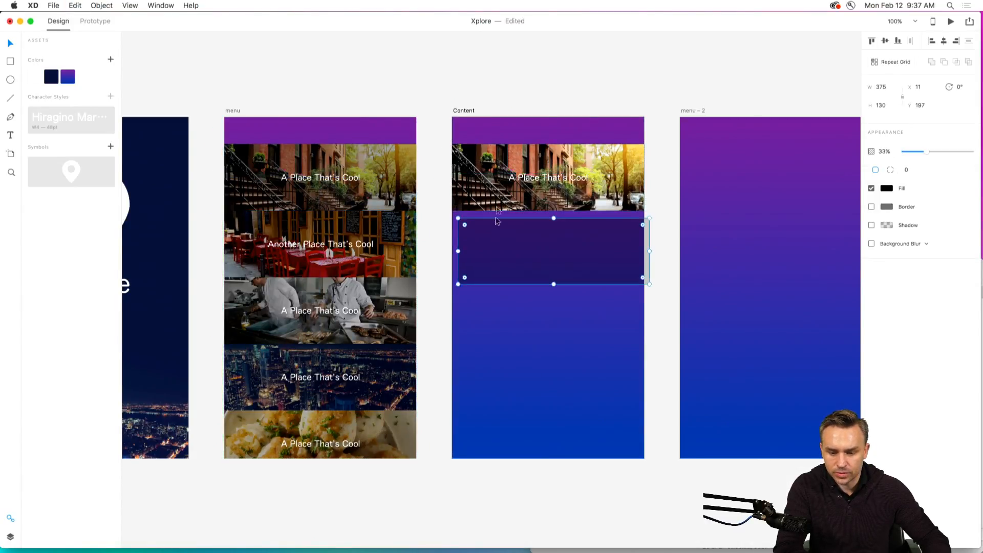
pyautogui.click(498, 199)
pyautogui.moveTo(548, 210); pyautogui.dragTo(559, 458)
pyautogui.moveTo(549, 149); pyautogui.dragTo(549, 118)
# Align the black overlay with the Content artboard's bottom edge at X 0 and extend it upward to a height of 309.
pyautogui.click(519, 274)
pyautogui.moveTo(519, 274); pyautogui.dragTo(519, 421)
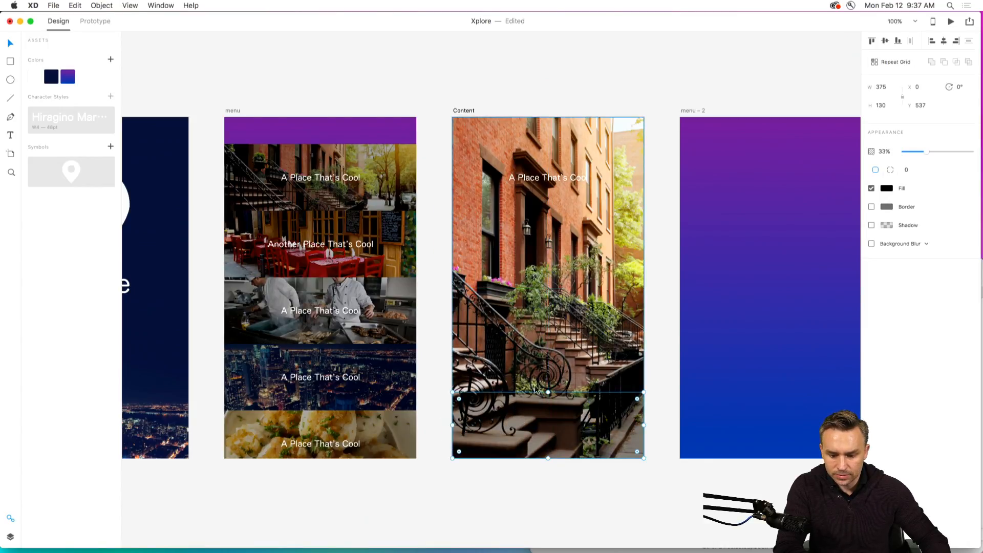
pyautogui.moveTo(549, 392); pyautogui.dragTo(551, 306)
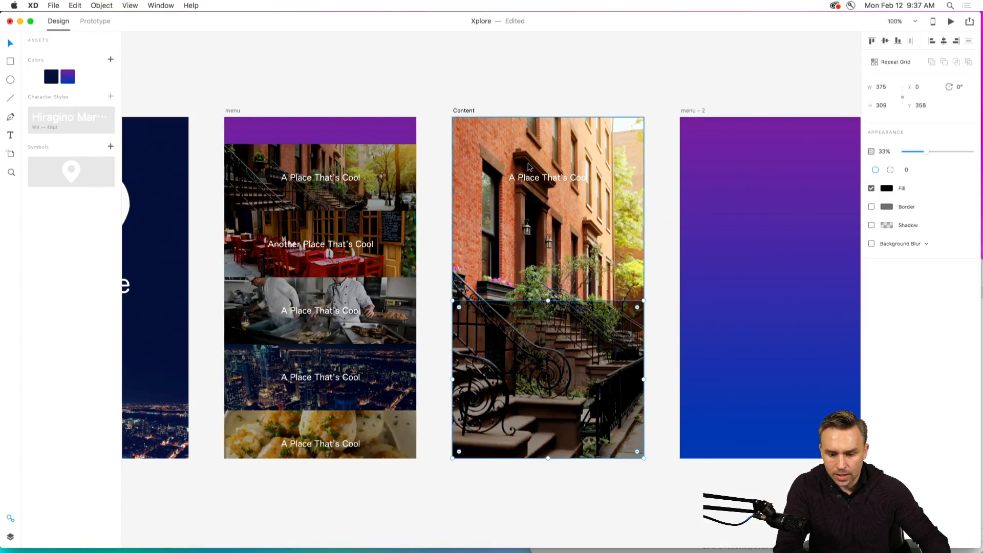
# Move the place title onto the upper part of the overlay and raise the overlay's opacity to 54%.
pyautogui.moveTo(532, 178); pyautogui.dragTo(532, 312)
pyautogui.click(493, 325)
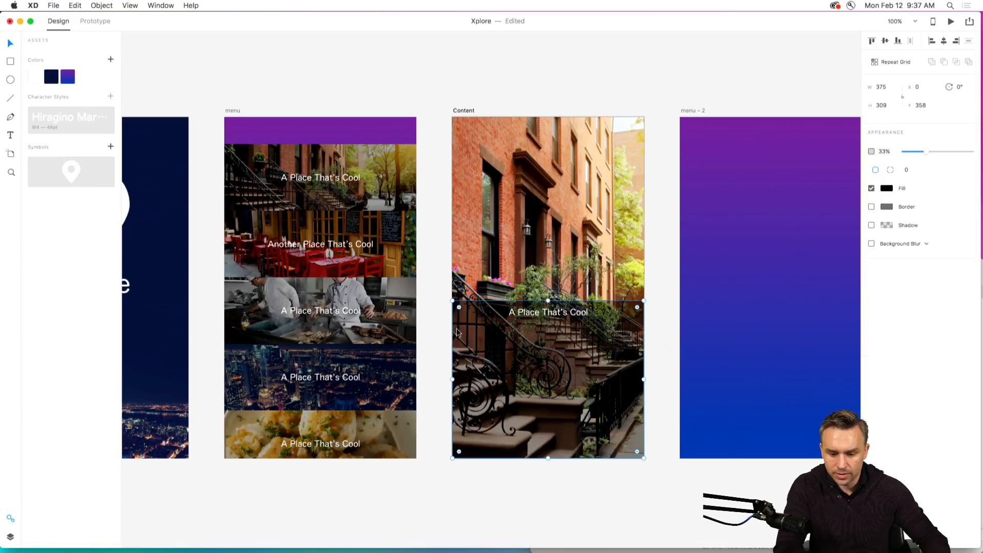
pyautogui.moveTo(910, 155); pyautogui.dragTo(939, 157)
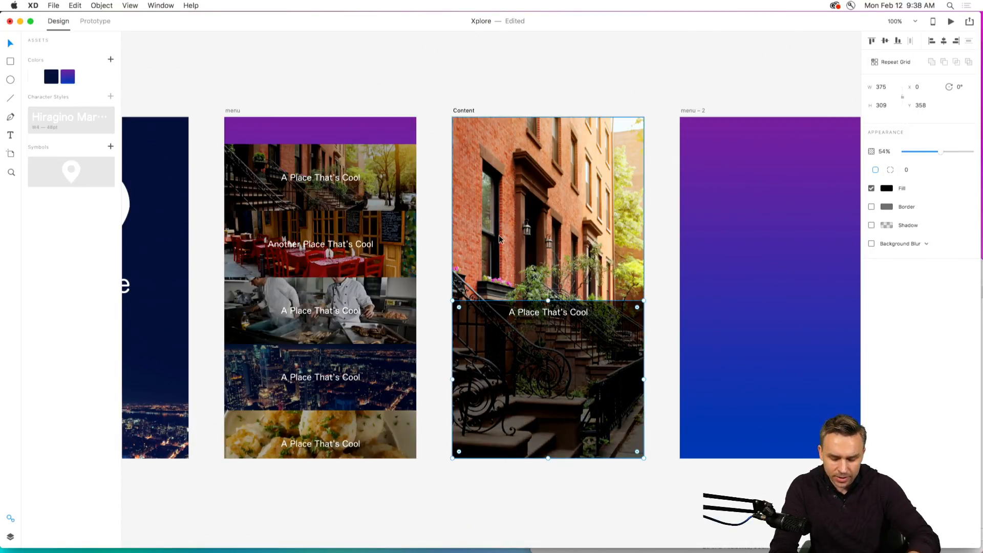
# Apply a background blur to the overlay with amount 7 and brightness -9, and set its opacity to 100%.
pyautogui.press('super+plus')
pyautogui.press('super+plus')
pyautogui.moveTo(286, 277); pyautogui.dragTo(147, 137)
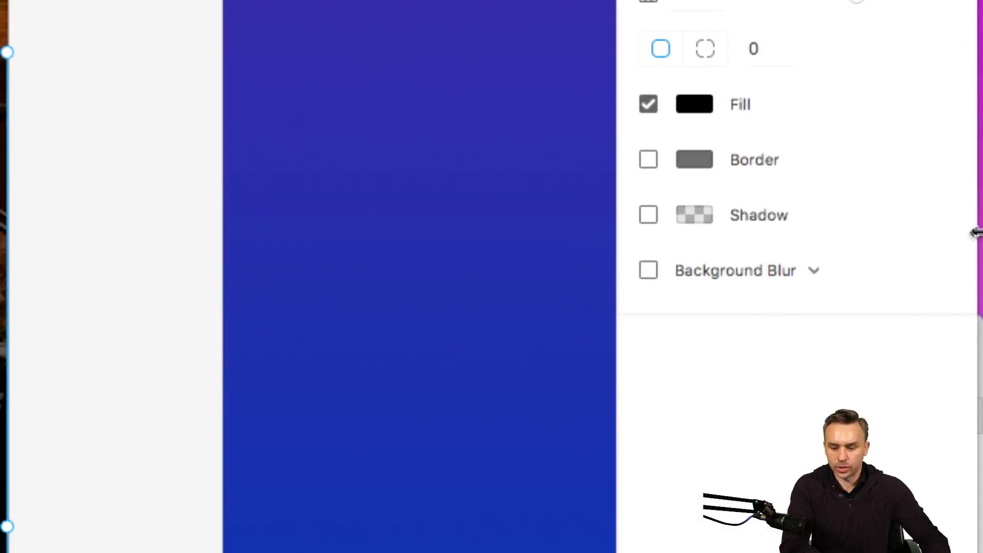
pyautogui.click(647, 273)
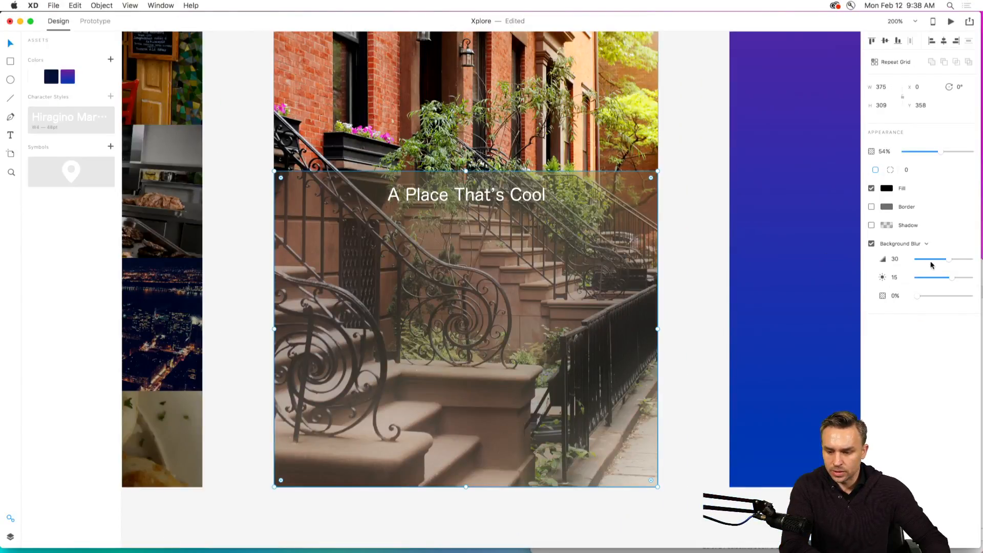
pyautogui.moveTo(941, 151); pyautogui.dragTo(973, 151)
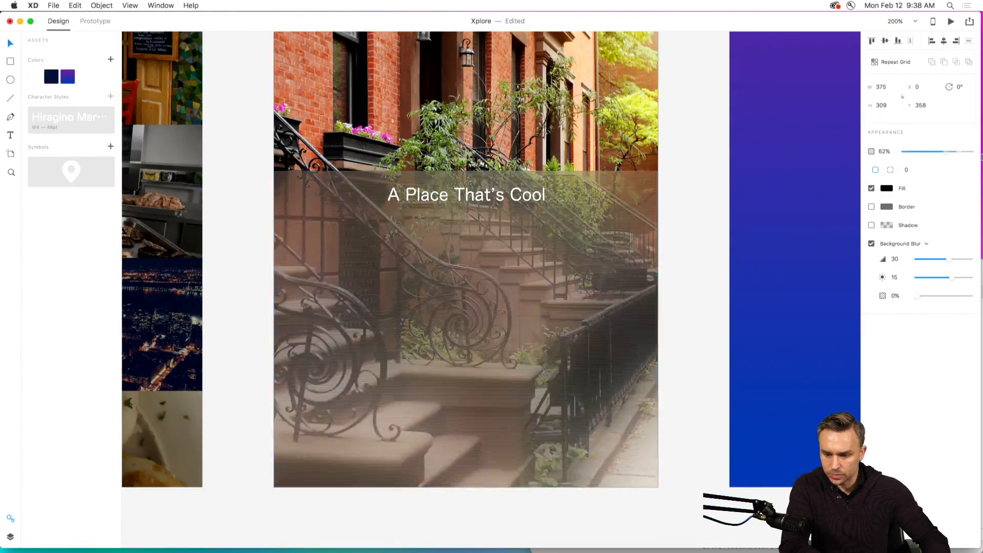
pyautogui.moveTo(935, 264)
pyautogui.mouseDown()
pyautogui.moveTo(913, 262)
pyautogui.moveTo(942, 259)
pyautogui.moveTo(933, 279)
pyautogui.moveTo(924, 263)
pyautogui.moveTo(926, 278)
pyautogui.moveTo(939, 279)
pyautogui.mouseUp()
pyautogui.click(940, 260)
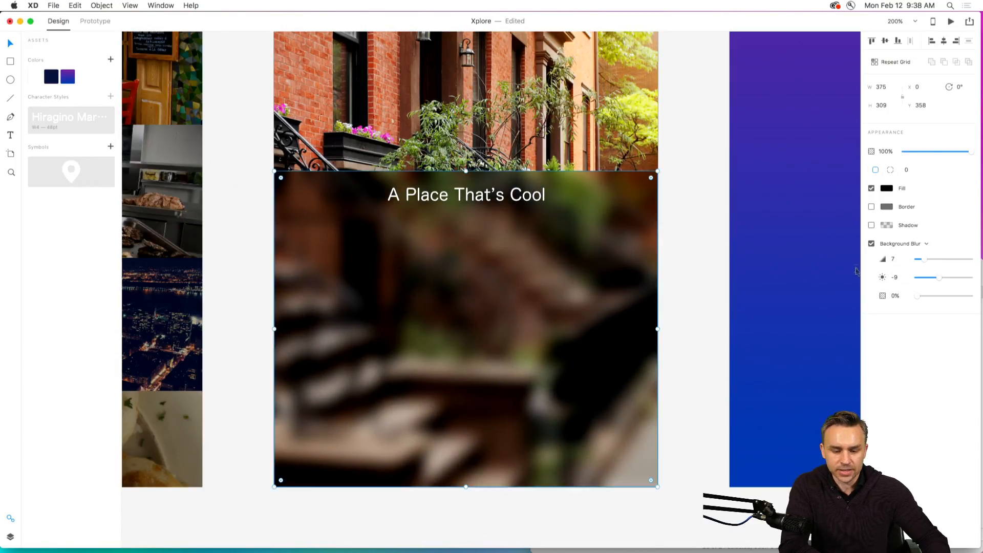
pyautogui.press('t')
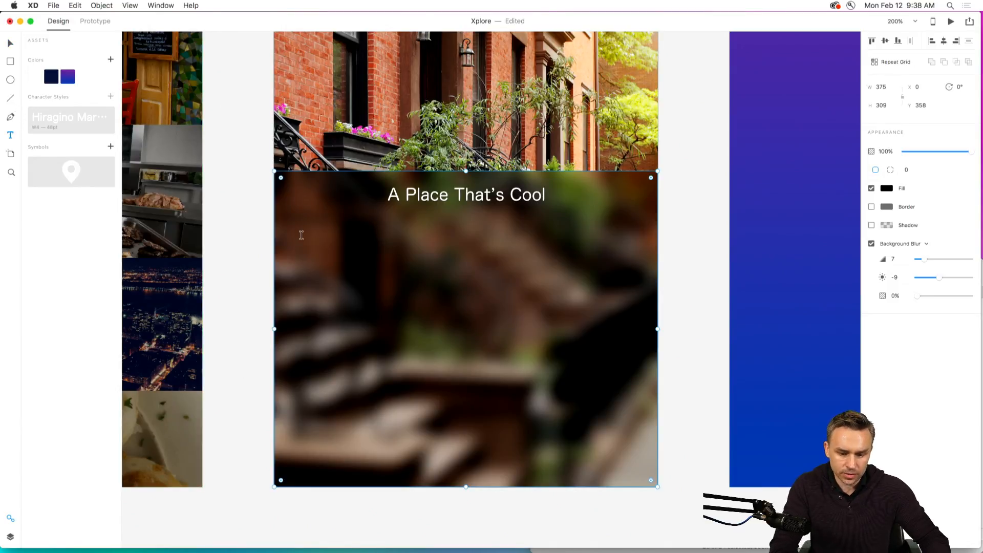
pyautogui.moveTo(302, 239); pyautogui.dragTo(477, 287)
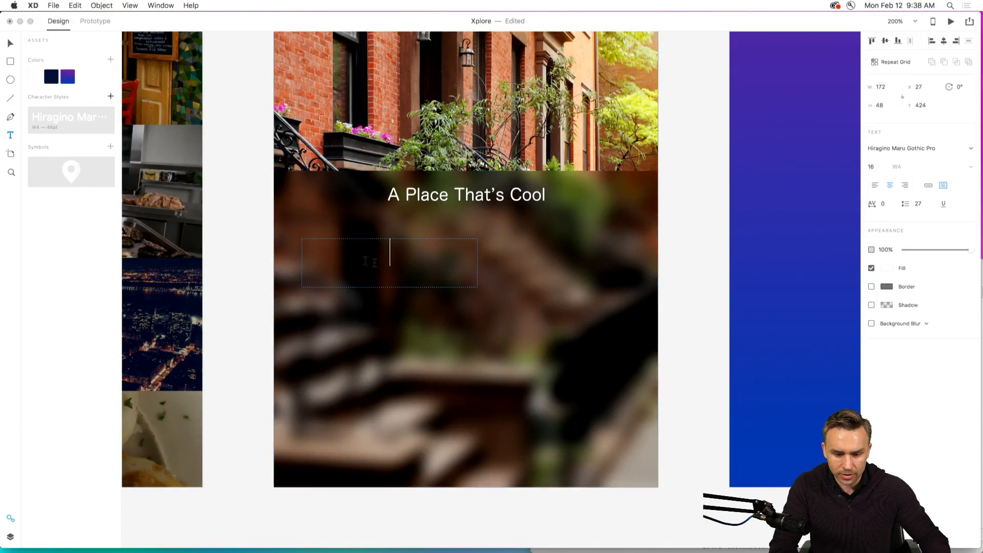
pyautogui.press('Escape')
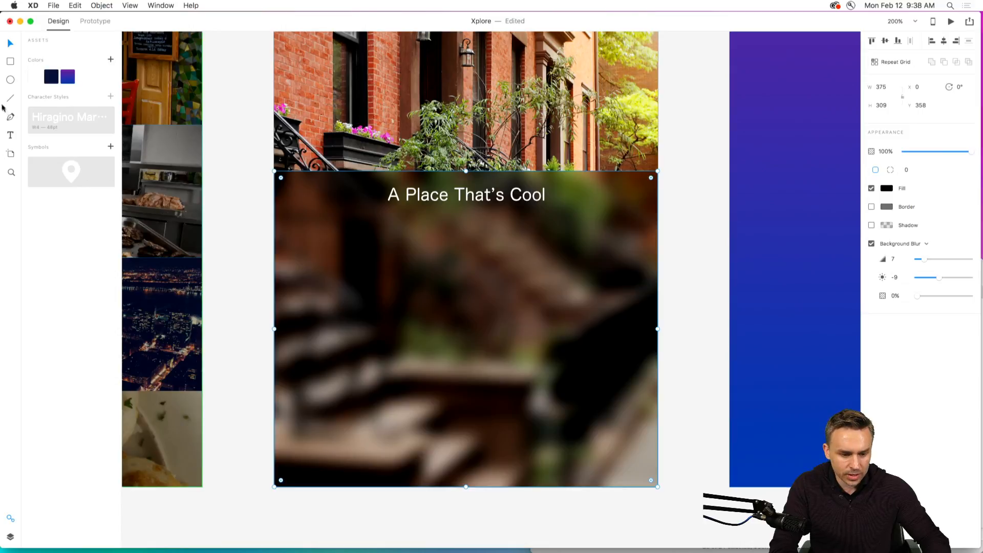
# Add the point text "this is my tex that witoherwejlskdfj ldkjfj ;dlsk" and place it below the title at X 16, Y 429.
pyautogui.press('t')
pyautogui.click(317, 273)
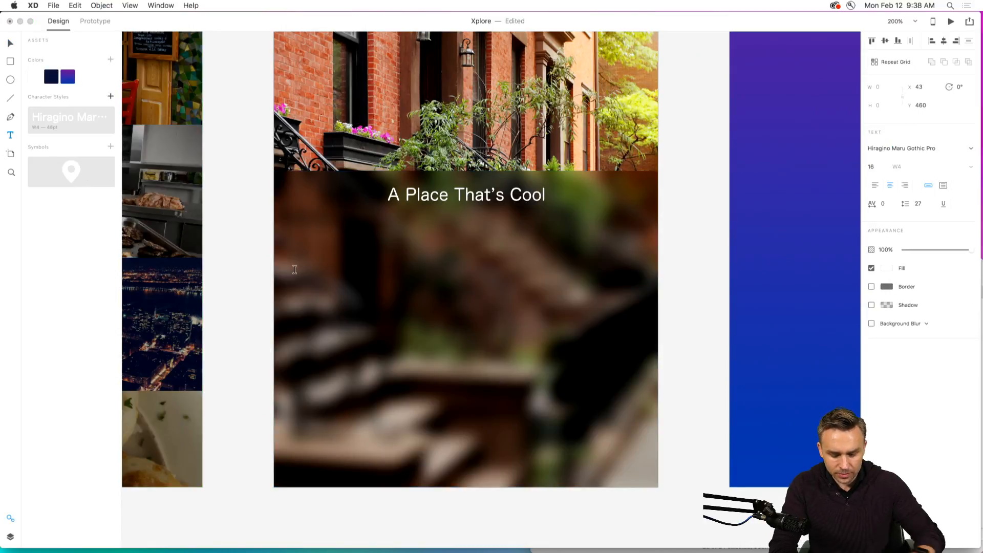
pyautogui.write('this is my tex')
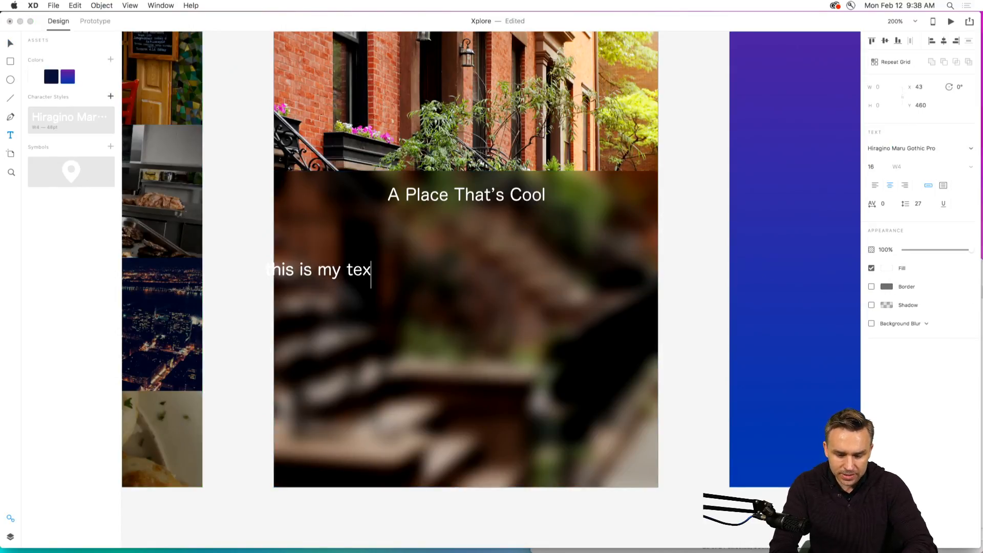
pyautogui.write(' that witoherwejlskdfj ldkjfj ;dlsk')
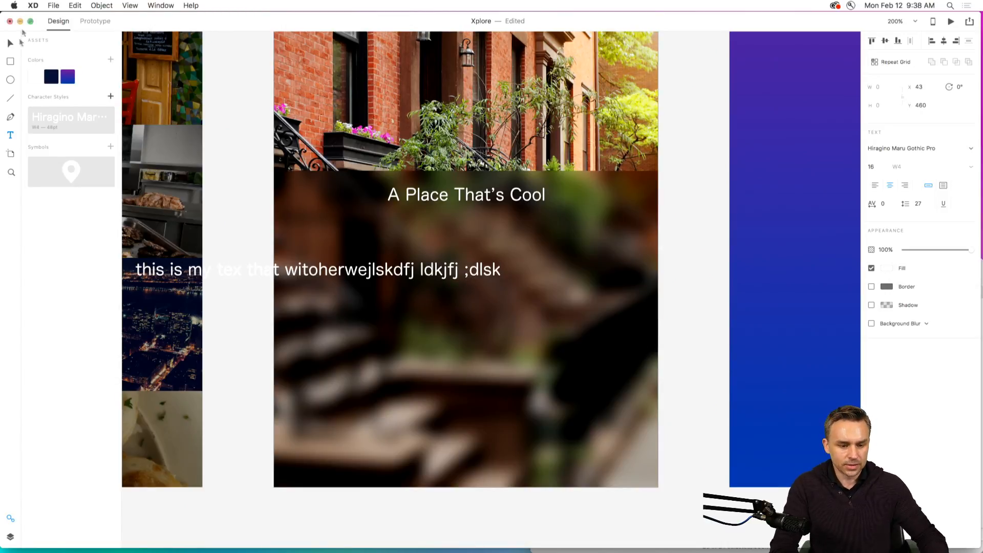
pyautogui.press('Escape')
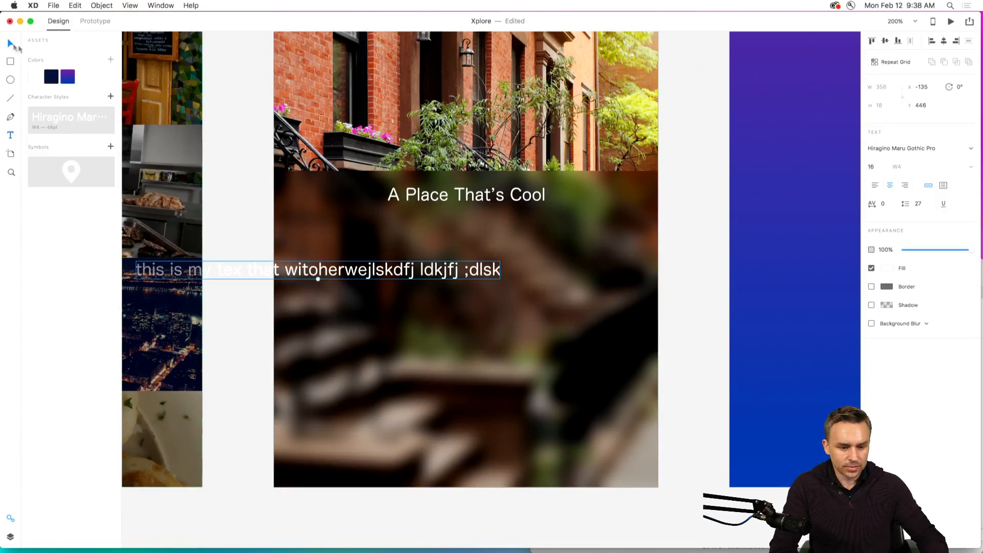
pyautogui.moveTo(275, 274); pyautogui.dragTo(431, 255)
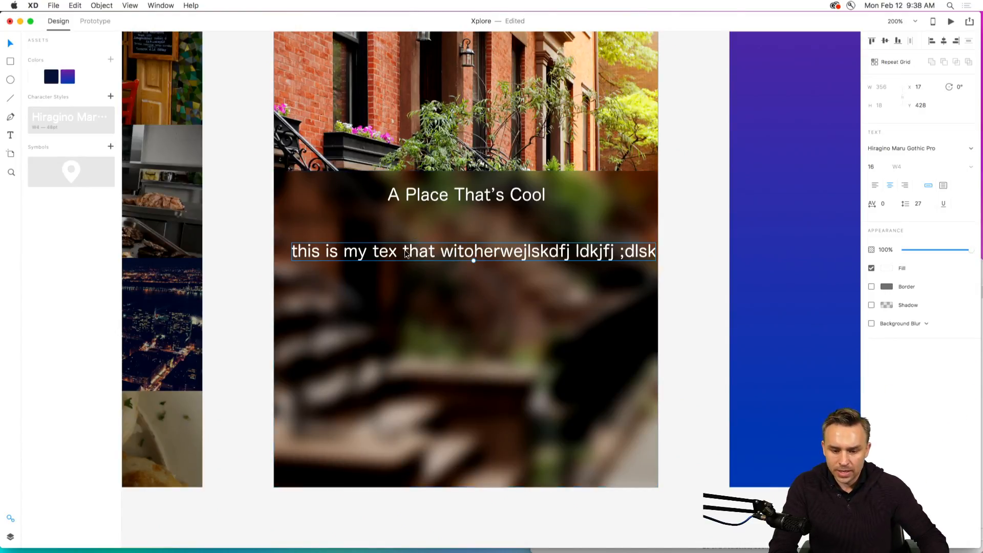
pyautogui.moveTo(406, 255)
pyautogui.mouseDown()
pyautogui.moveTo(398, 255)
pyautogui.moveTo(408, 258)
pyautogui.mouseUp()
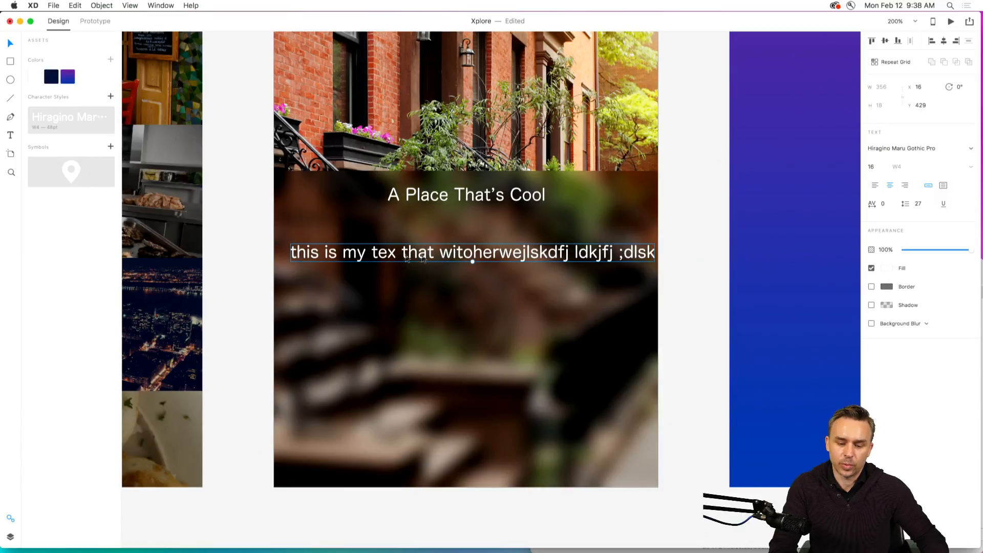
# Append "ksldfhjdsaf" to the placeholder text, keeping everything on a single line.
pyautogui.doubleClick(547, 254)
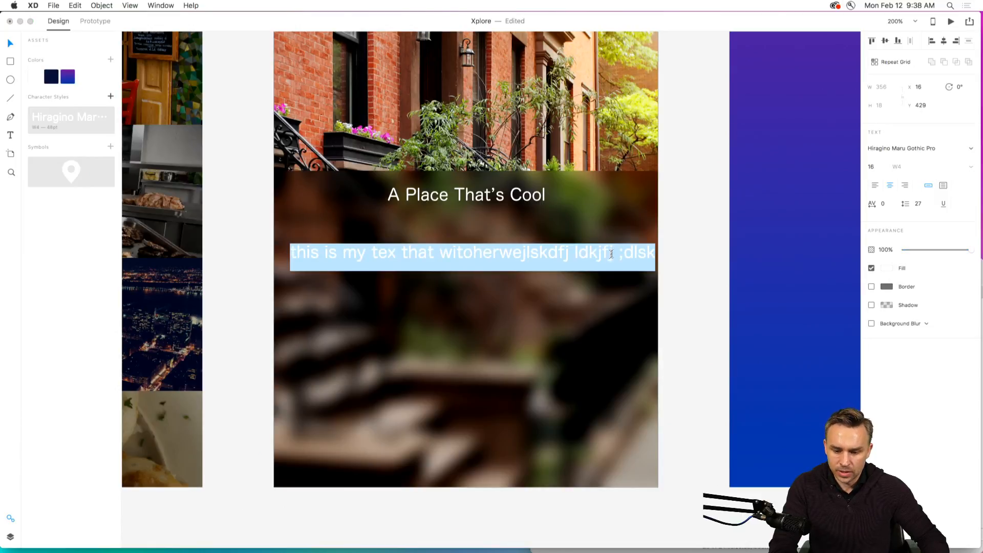
pyautogui.click(652, 254)
pyautogui.write('ksldfhjdsaf')
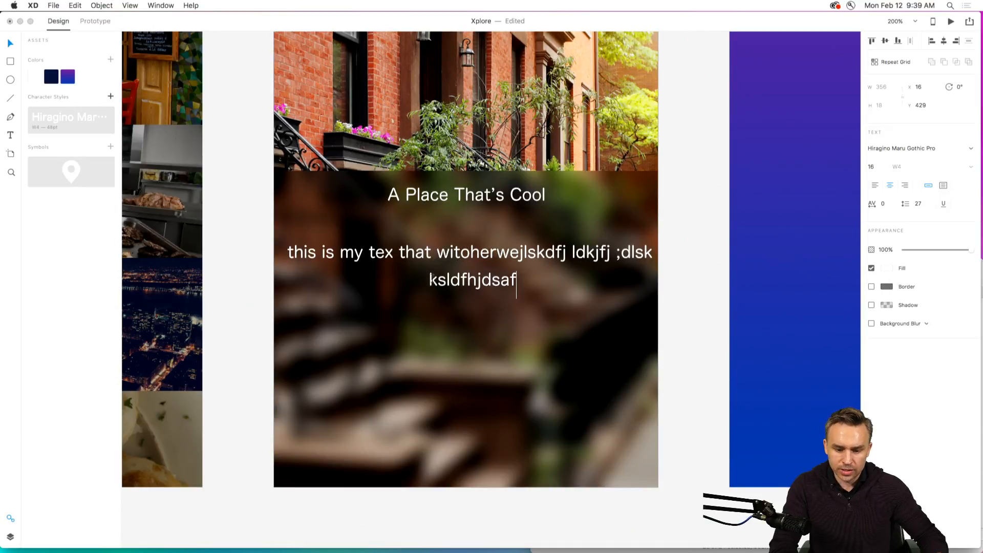
pyautogui.click(430, 279)
pyautogui.press('BackSpace')
pyautogui.press('BackSpace')
pyautogui.press('BackSpace')
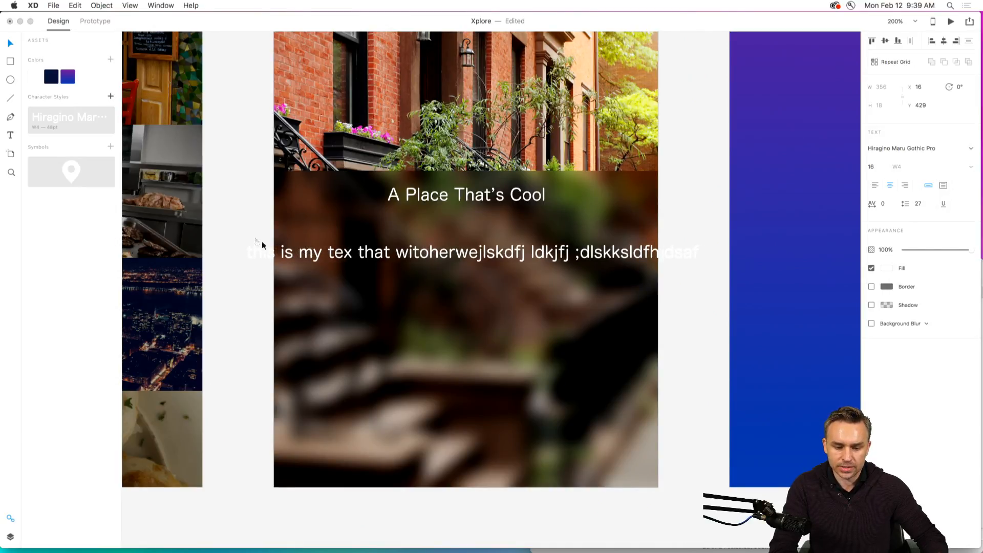
pyautogui.press('Escape')
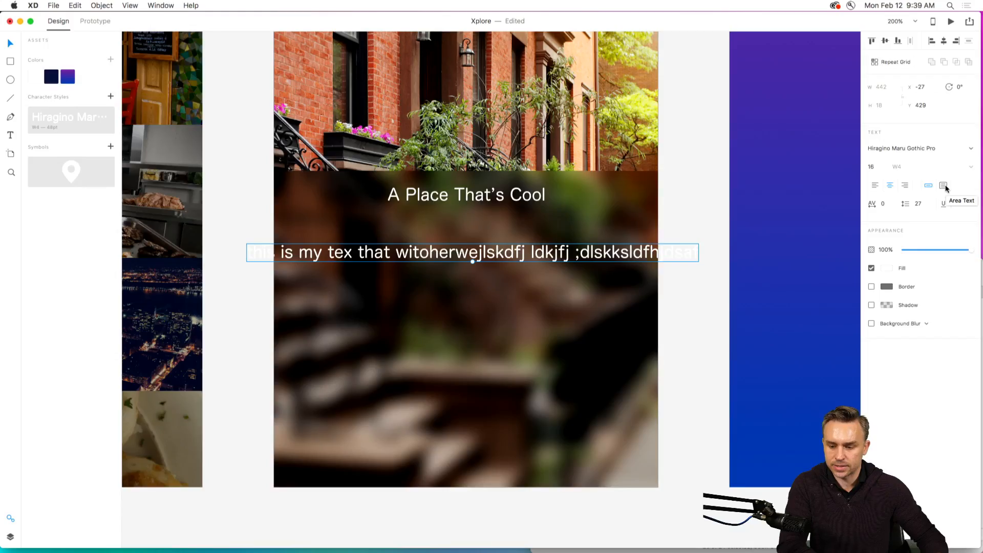
# Convert the placeholder to left-aligned area text sized 335 by 116 and position it below the title at X 20, Y 448.
pyautogui.click(767, 134)
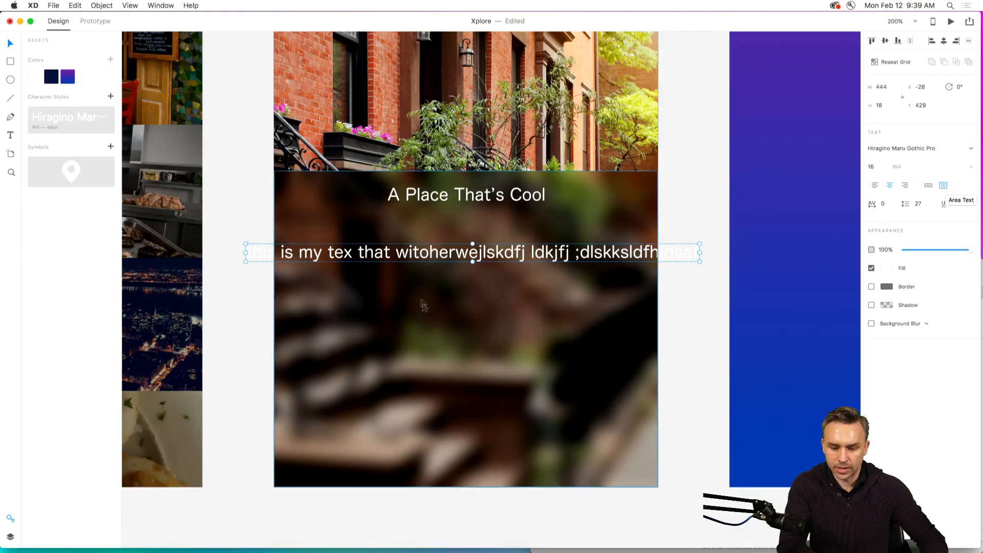
pyautogui.moveTo(699, 261); pyautogui.dragTo(589, 362)
pyautogui.moveTo(390, 279); pyautogui.dragTo(434, 301)
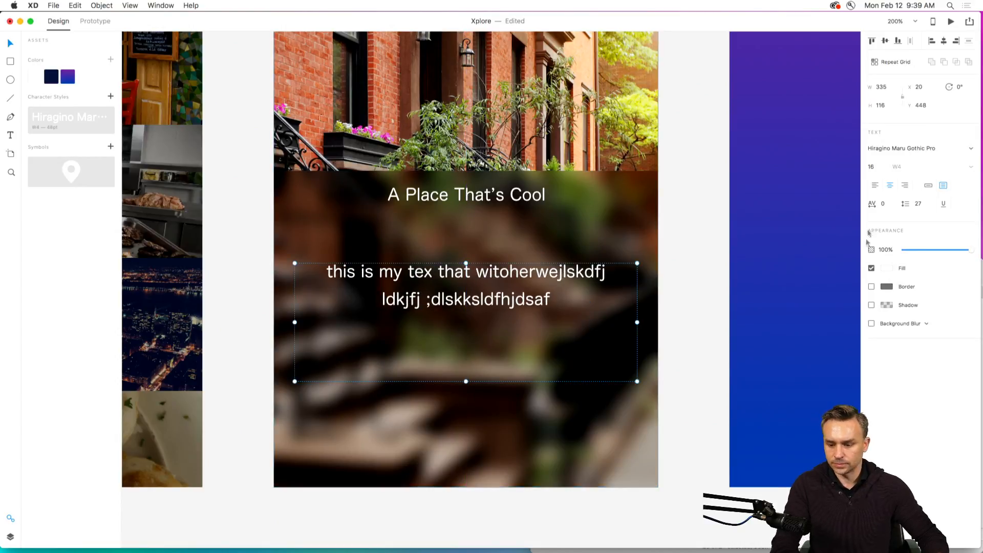
pyautogui.click(874, 185)
# Search for "hipster ipsum" in a new Chrome tab, open the hipsum.co filler text site, and return to Adobe XD.
pyautogui.moveTo(194, 549)
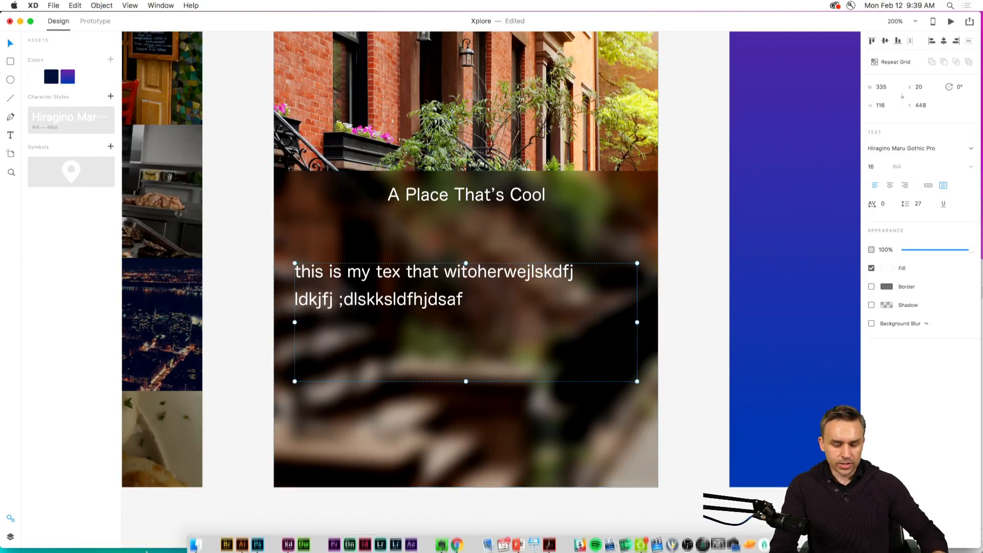
pyautogui.click(457, 542)
pyautogui.click(842, 29)
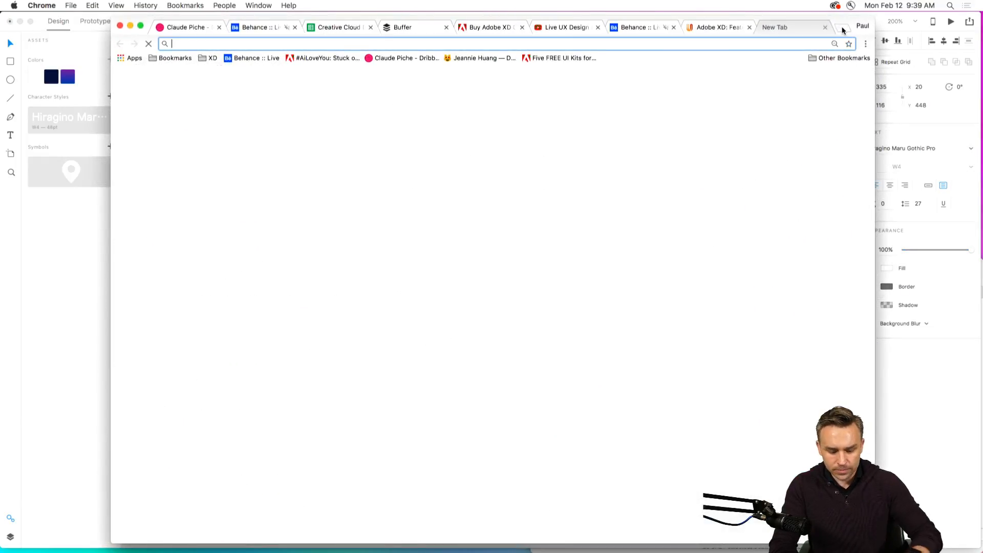
pyautogui.write('hipster ipsum')
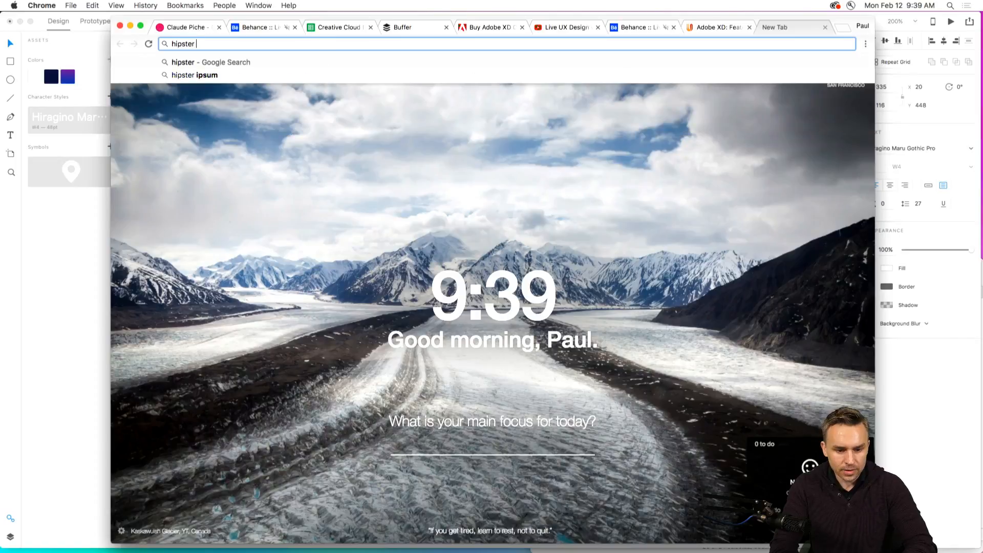
pyautogui.press('Return')
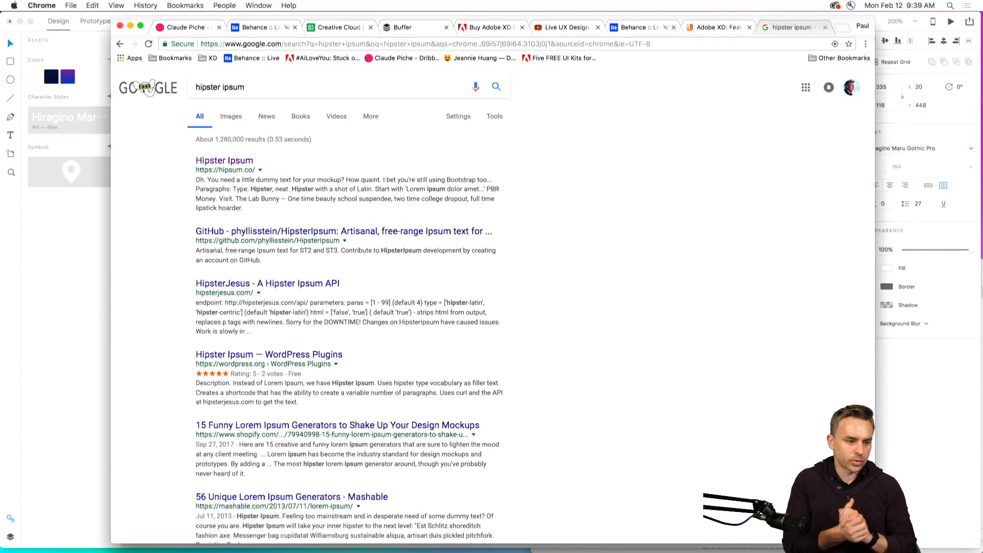
pyautogui.click(230, 163)
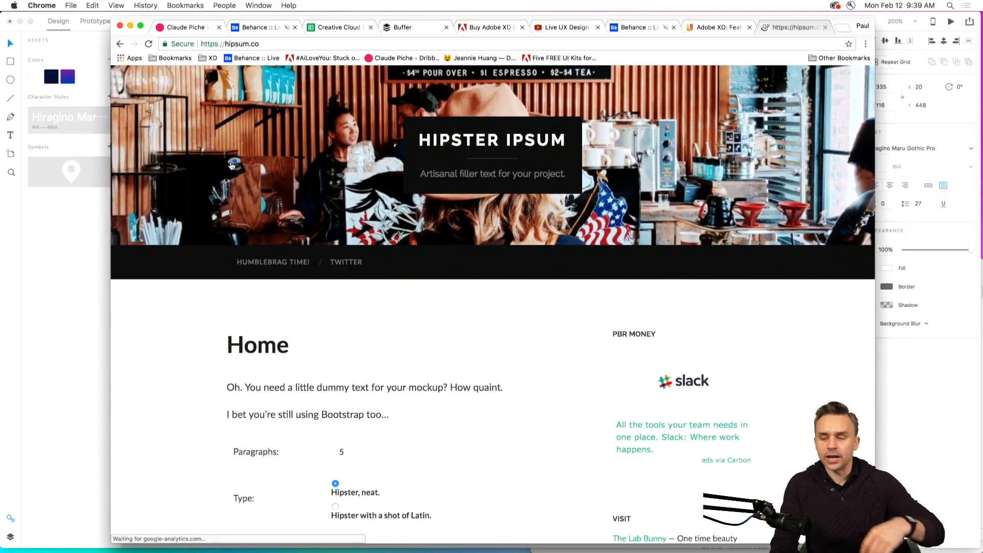
pyautogui.click(933, 407)
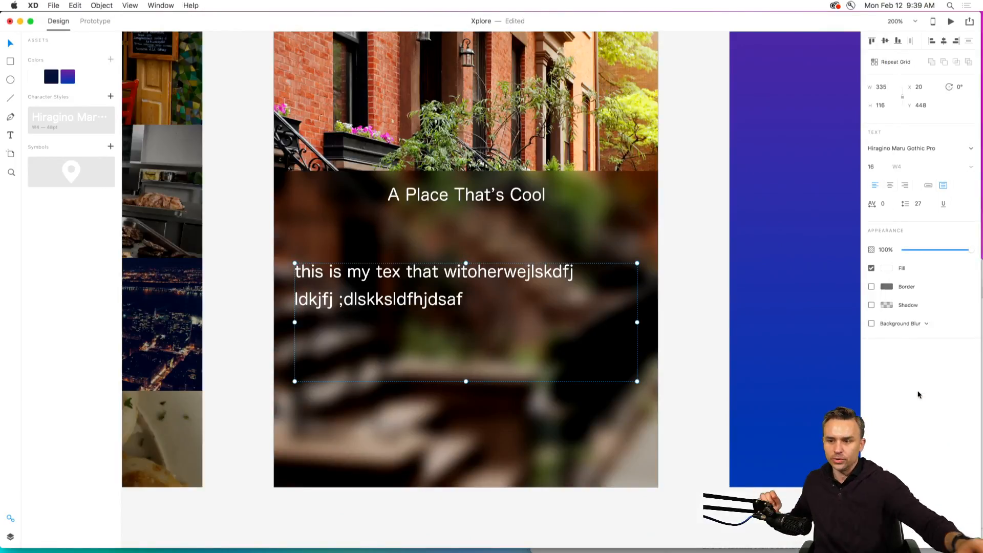
# Switch to Chrome, copy the first filler paragraph from the hipsum.co page, and return to Adobe XD.
pyautogui.moveTo(272, 533)
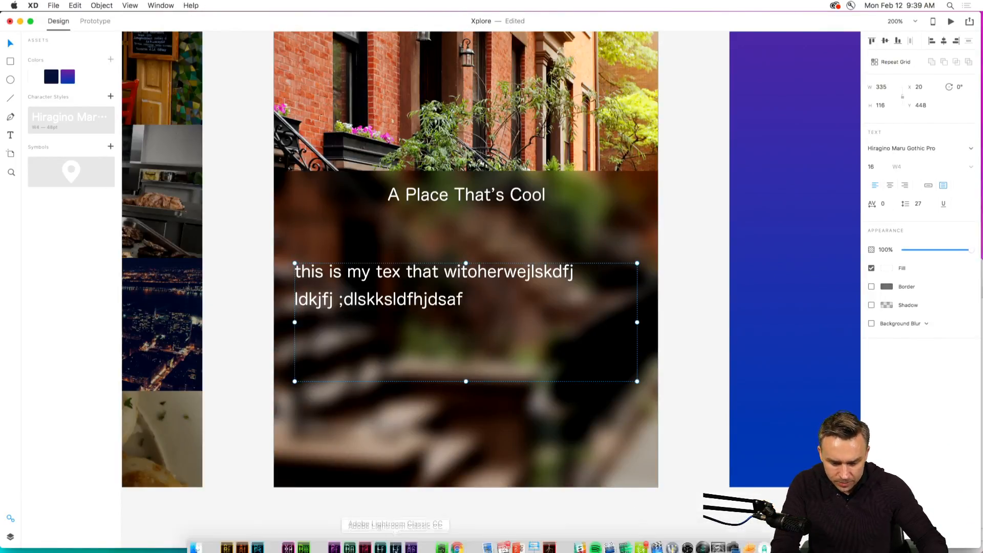
pyautogui.click(455, 543)
pyautogui.scroll(-5, 216, 325)
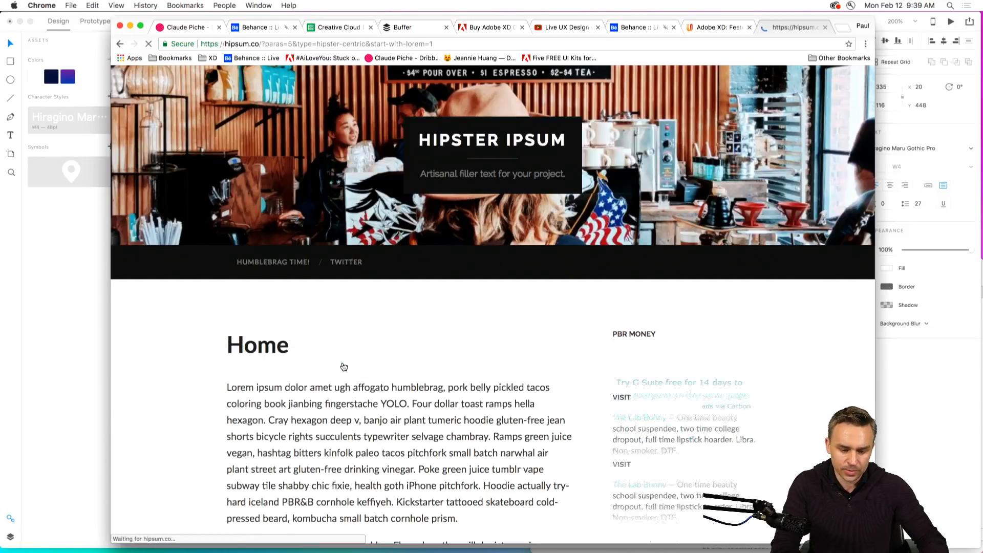
pyautogui.scroll(-5, 341, 367)
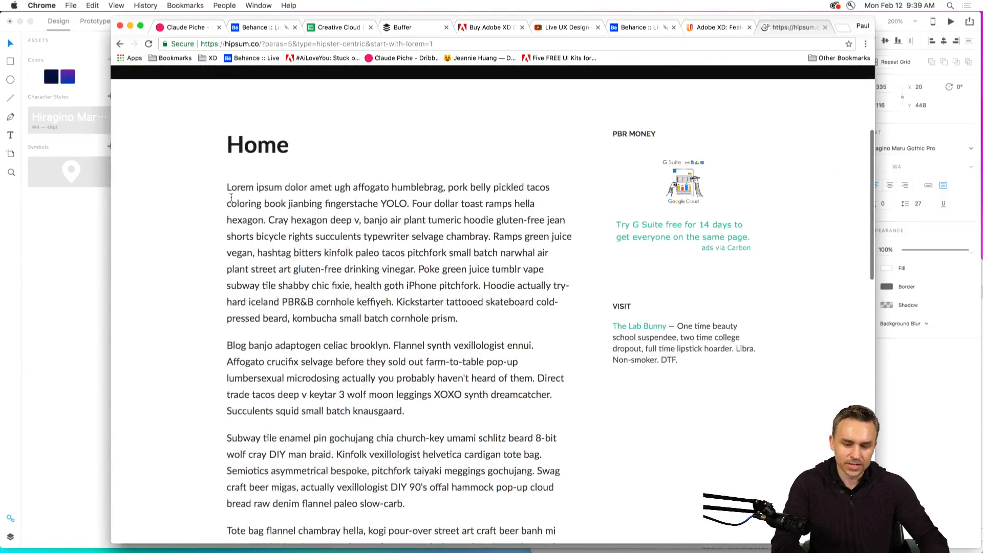
pyautogui.moveTo(228, 187); pyautogui.dragTo(478, 324)
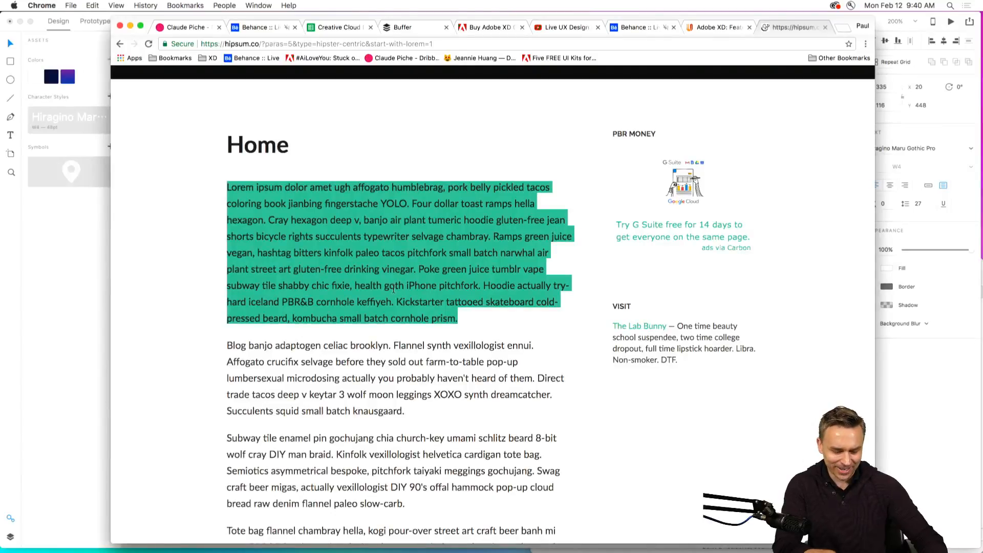
pyautogui.click(51, 229)
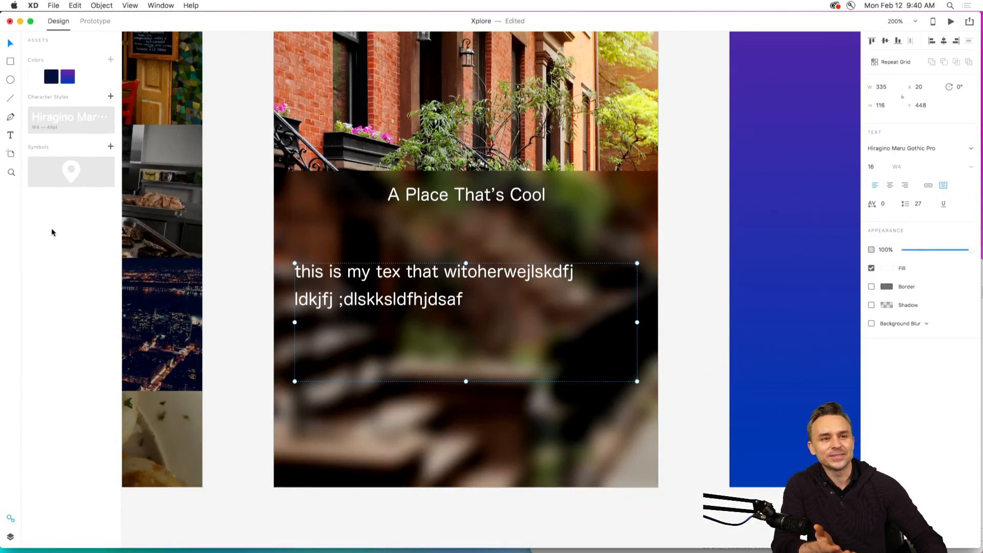
# Replace all of the placeholder body text on the Content artboard with the copied hipster ipsum paragraph.
pyautogui.doubleClick(323, 275)
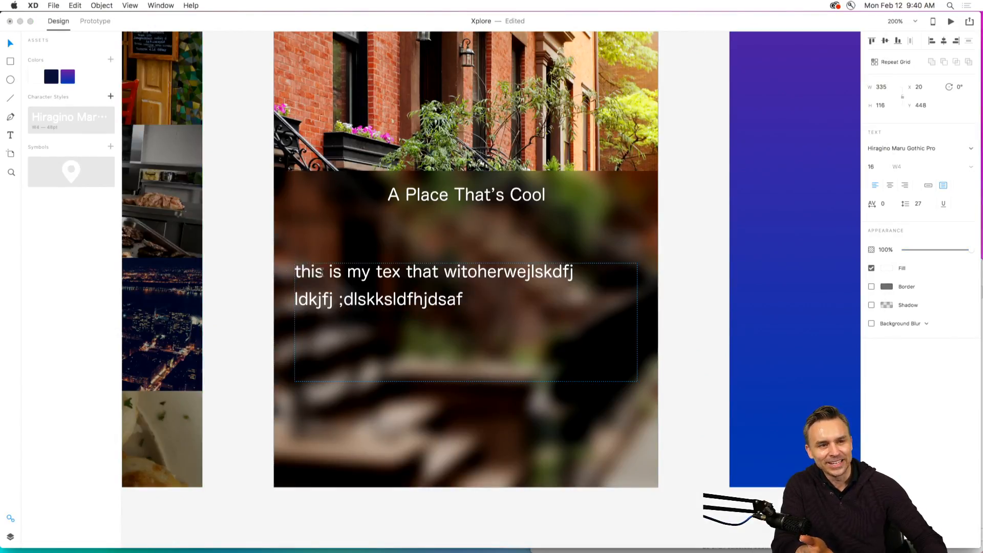
pyautogui.doubleClick(322, 275)
pyautogui.press('super+a')
pyautogui.press('super+v')
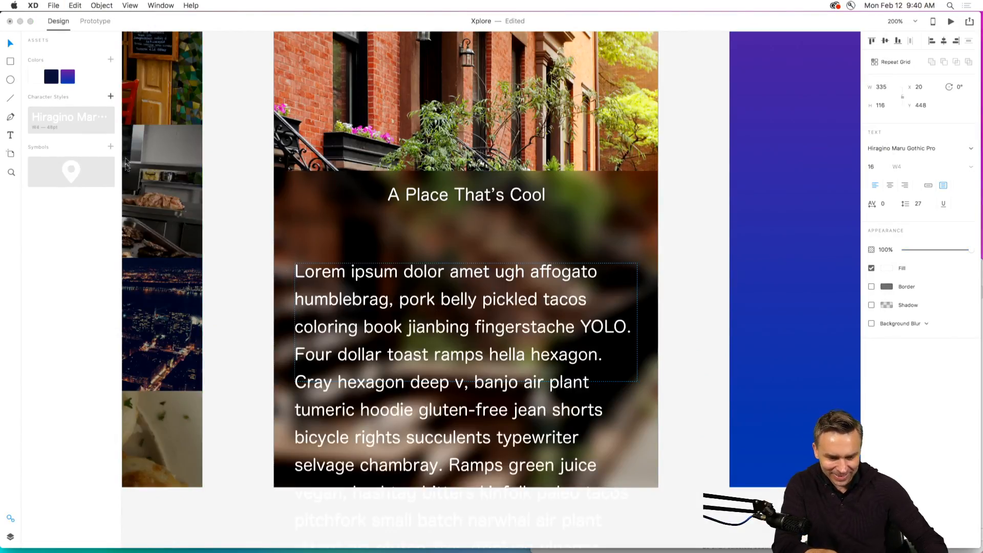
pyautogui.press('Escape')
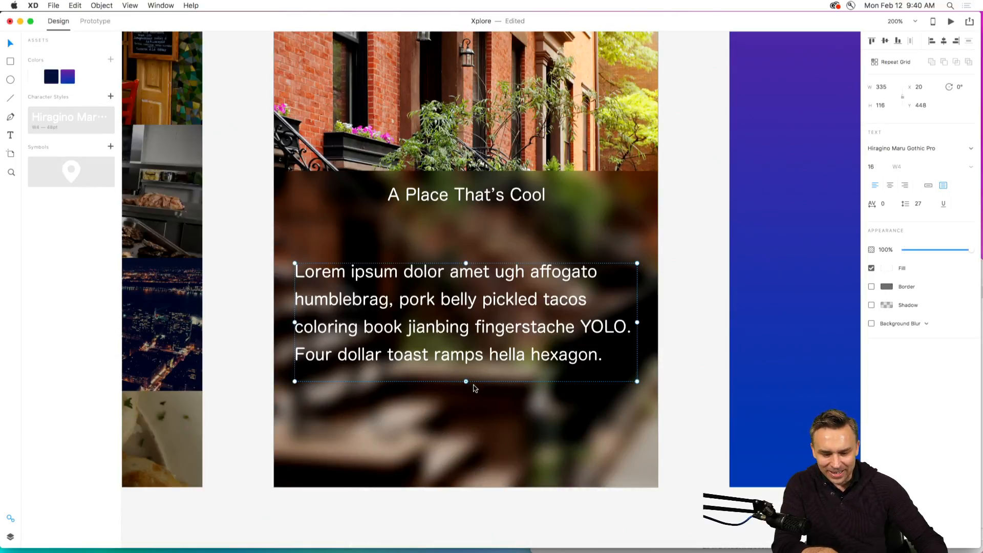
# Extend the body text box to a height of 213, move it up to Y 417, and set its font size to 14.
pyautogui.moveTo(467, 384); pyautogui.dragTo(466, 480)
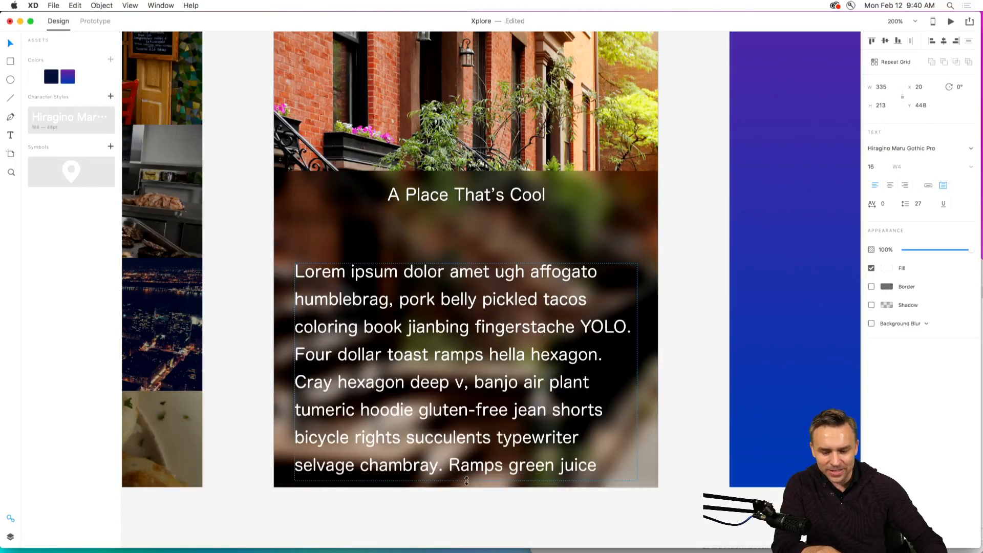
pyautogui.moveTo(363, 276); pyautogui.dragTo(363, 245)
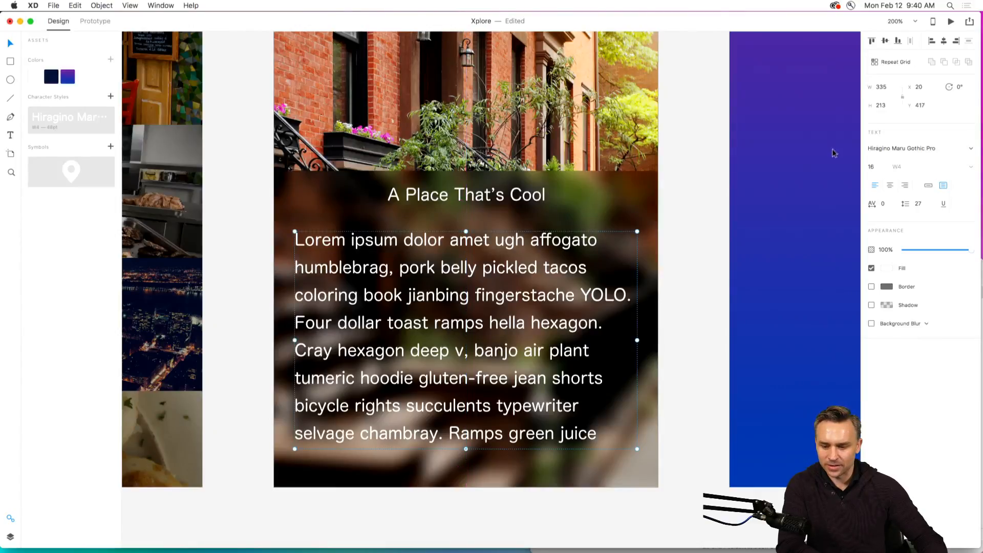
pyautogui.click(871, 166)
pyautogui.write('14')
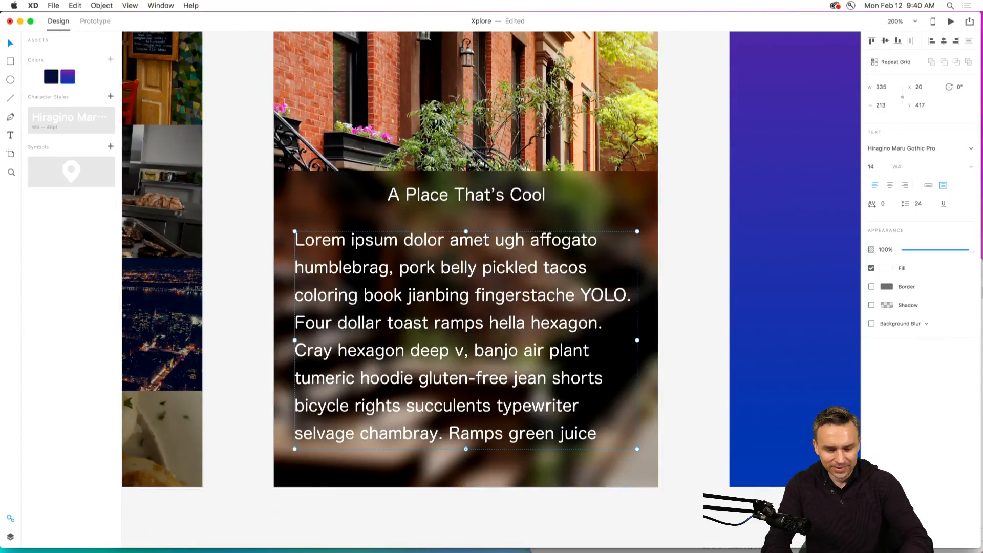
pyautogui.press('Return')
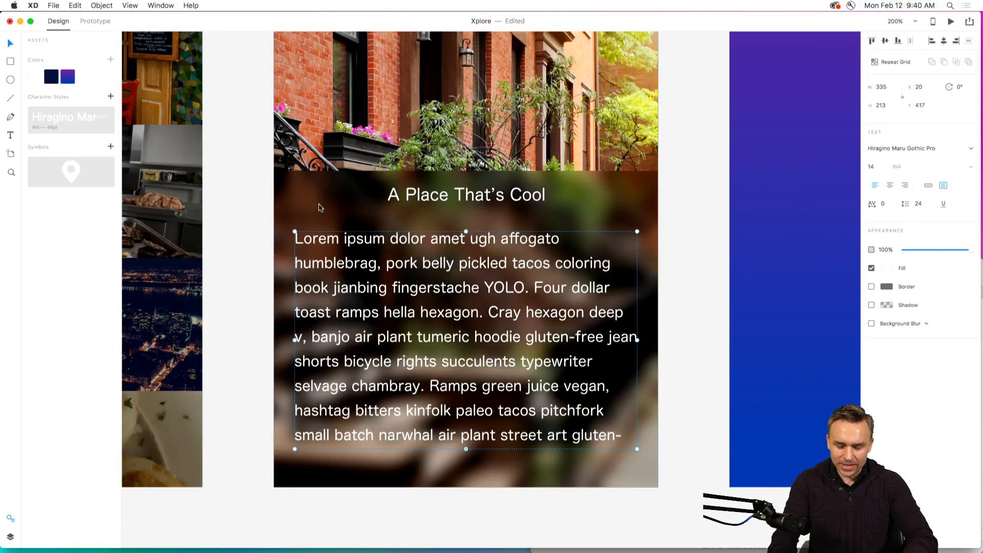
# Apply the saved dark navy colour as the background fill of the menu, menu – 2 and Content artboards.
pyautogui.press('super+minus')
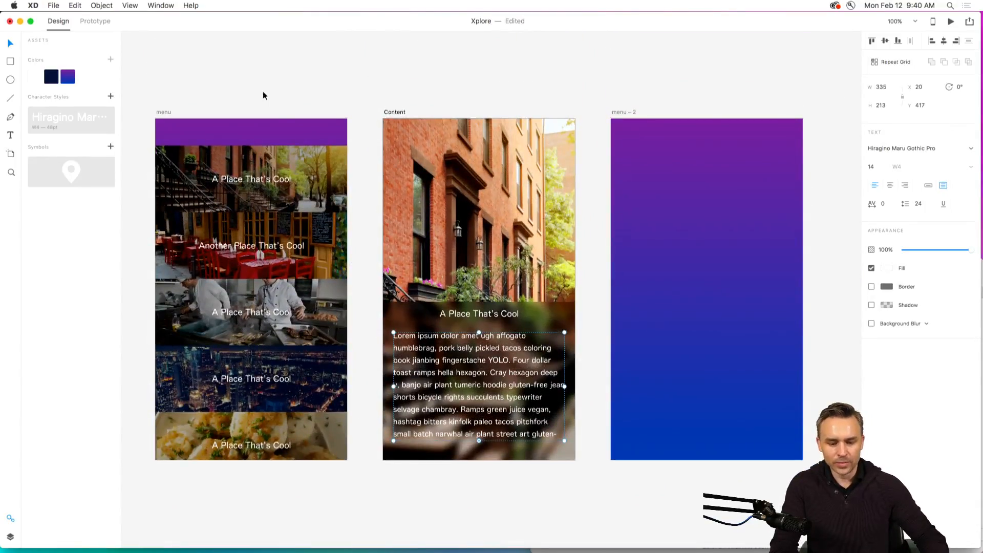
pyautogui.moveTo(264, 93); pyautogui.dragTo(360, 100)
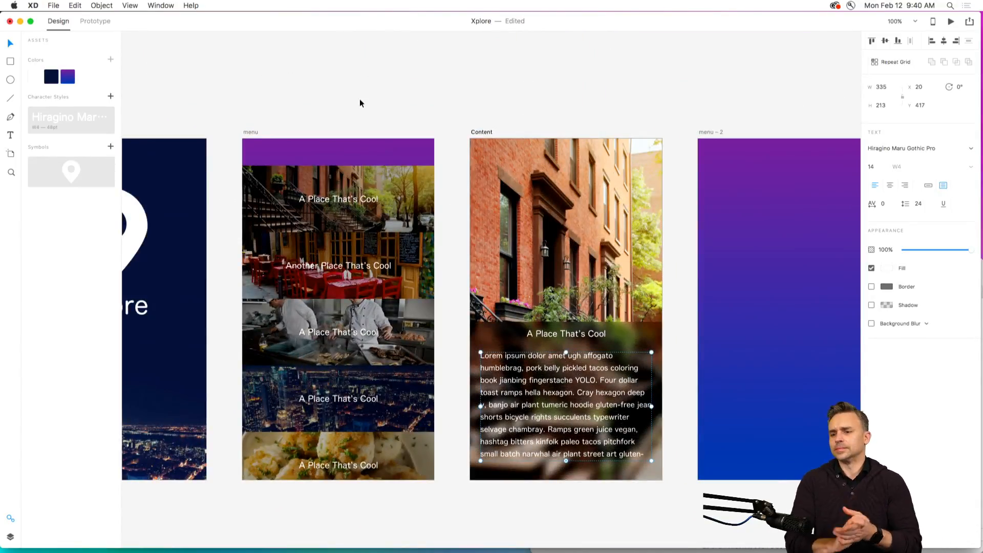
pyautogui.click(249, 133)
pyautogui.click(52, 76)
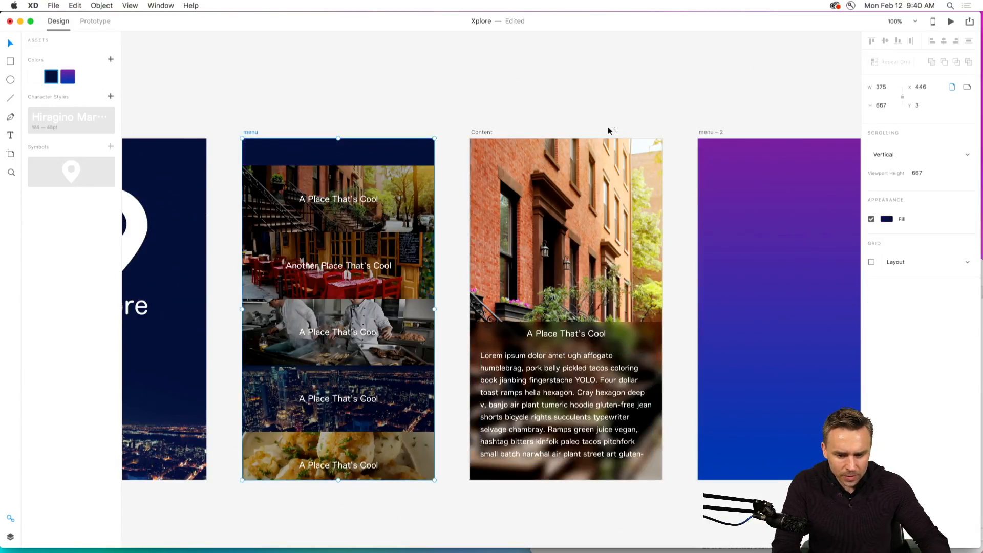
pyautogui.click(710, 134)
pyautogui.click(51, 77)
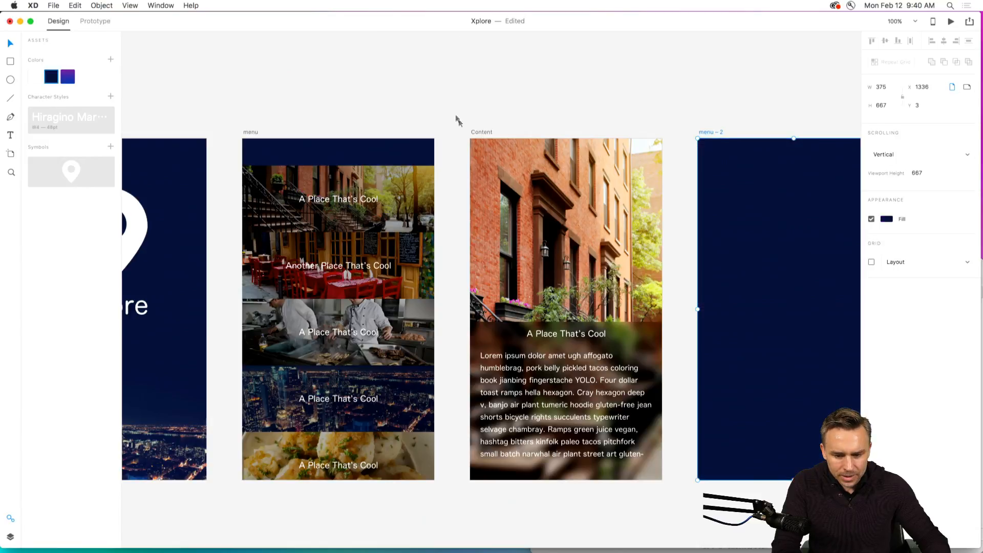
pyautogui.click(467, 133)
pyautogui.click(52, 76)
pyautogui.click(257, 94)
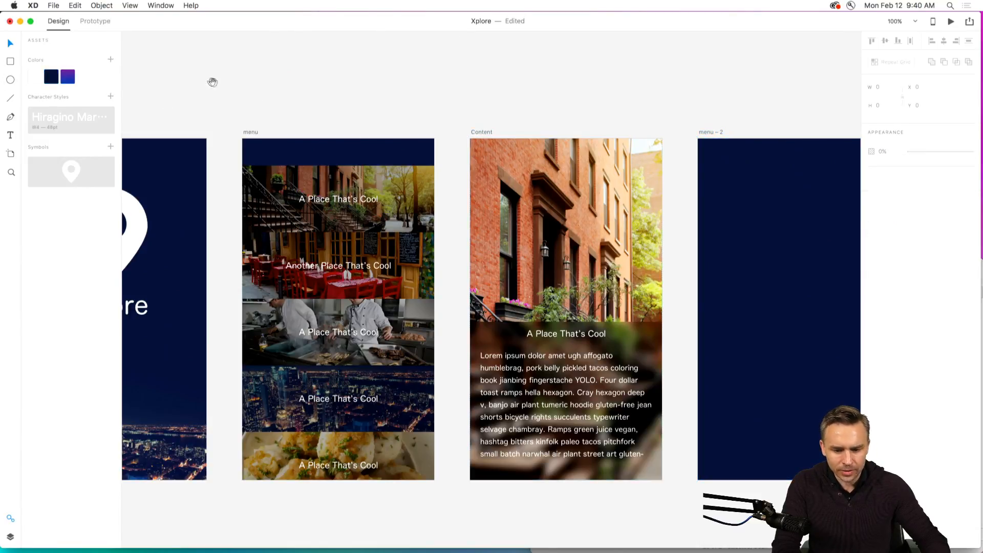
# Enlarge the Content artboard's title to font size 27 and change its text to "New York City".
pyautogui.moveTo(221, 75); pyautogui.dragTo(251, 58)
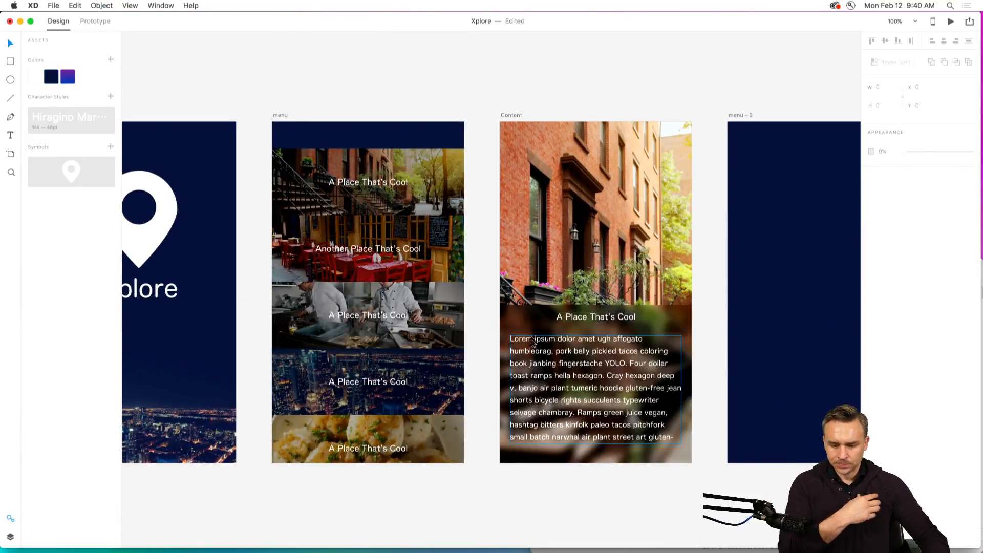
pyautogui.click(565, 320)
pyautogui.moveTo(596, 320); pyautogui.dragTo(595, 325)
pyautogui.doubleClick(577, 314)
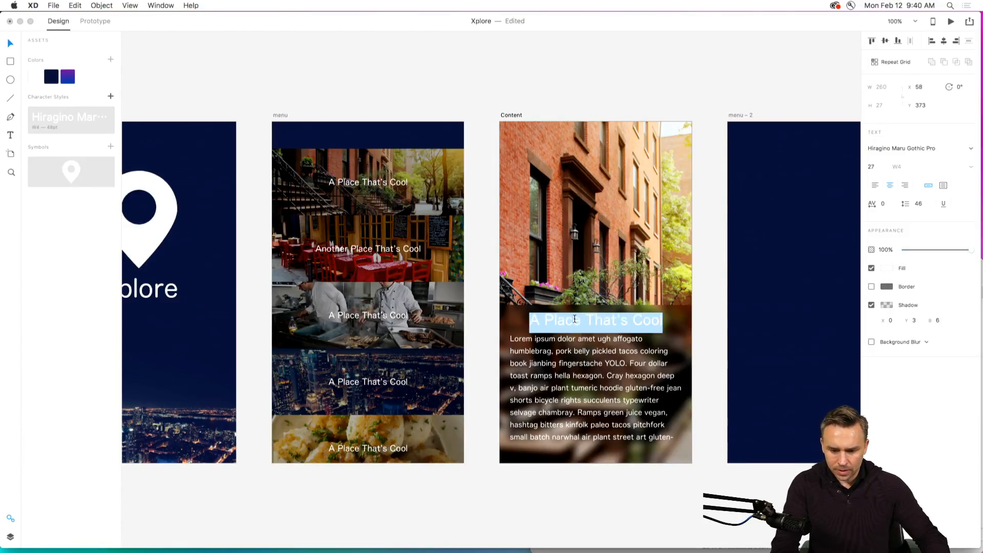
pyautogui.write('New')
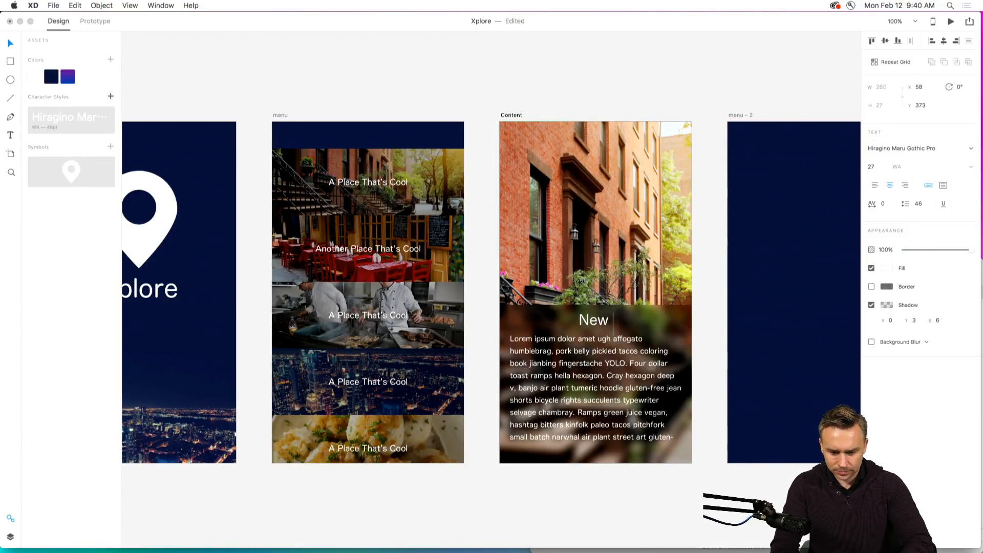
pyautogui.write(' York City')
pyautogui.press('Escape')
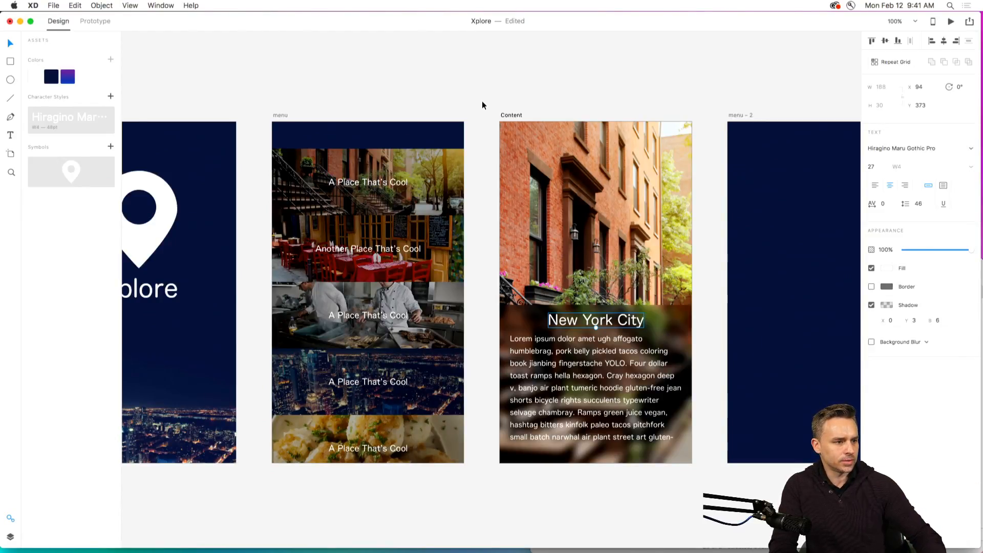
# Select the Content artboard and examine its size, orientation and scrolling properties.
pyautogui.click(393, 64)
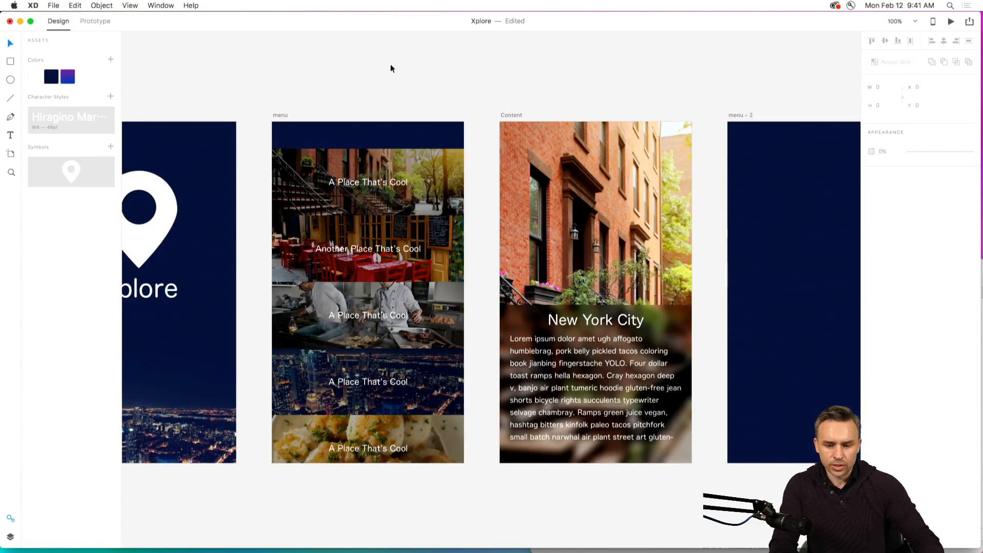
pyautogui.click(511, 114)
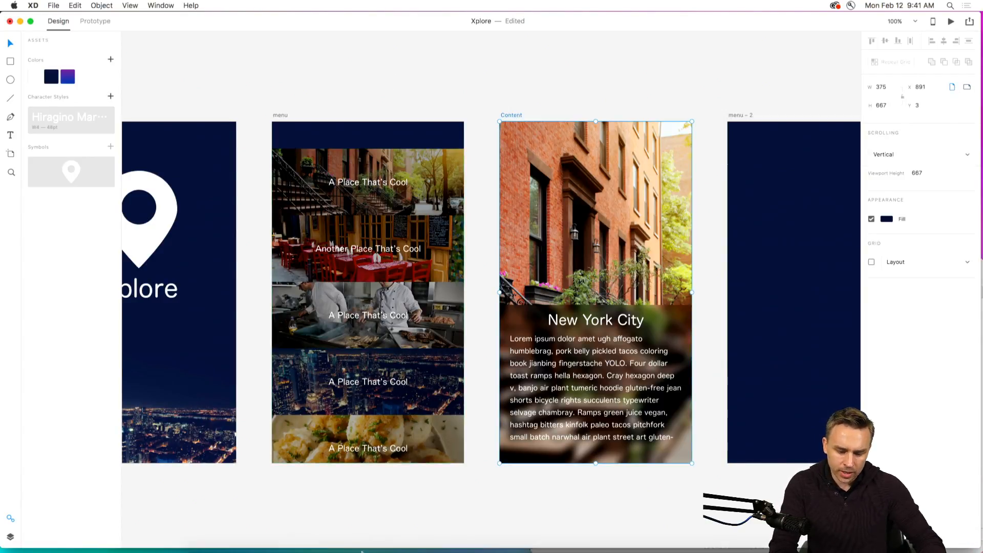
pyautogui.moveTo(199, 547)
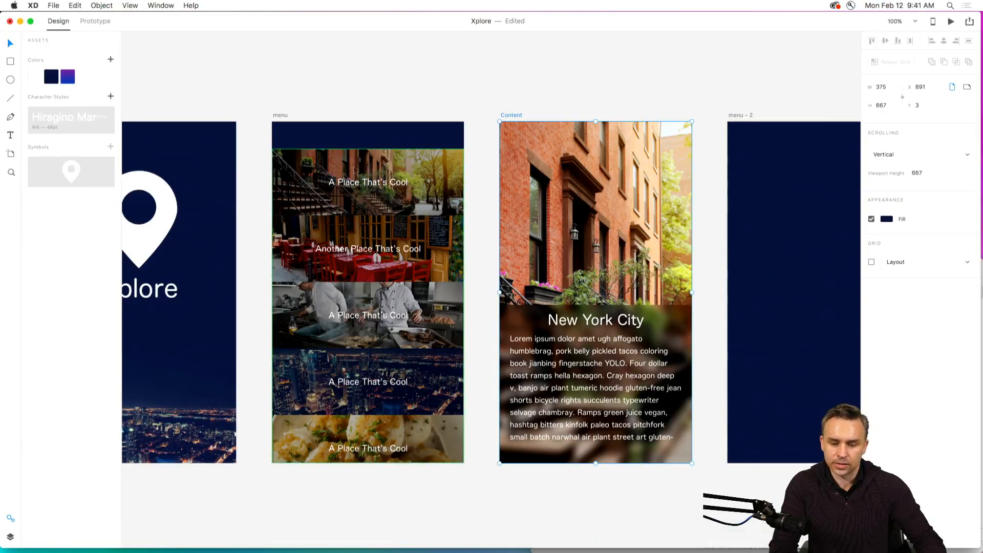
pyautogui.click(480, 108)
pyautogui.click(501, 116)
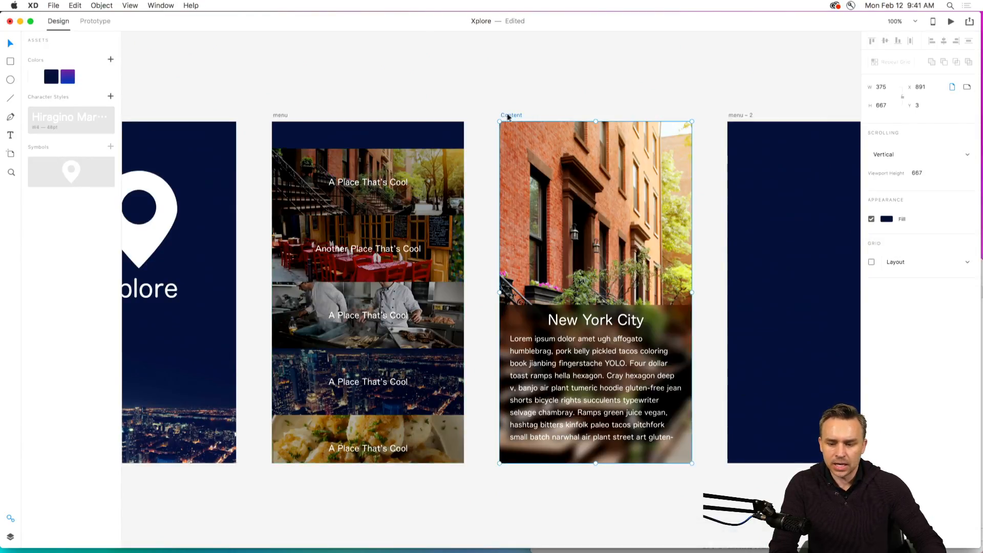
pyautogui.hscroll(5, 460, 110)
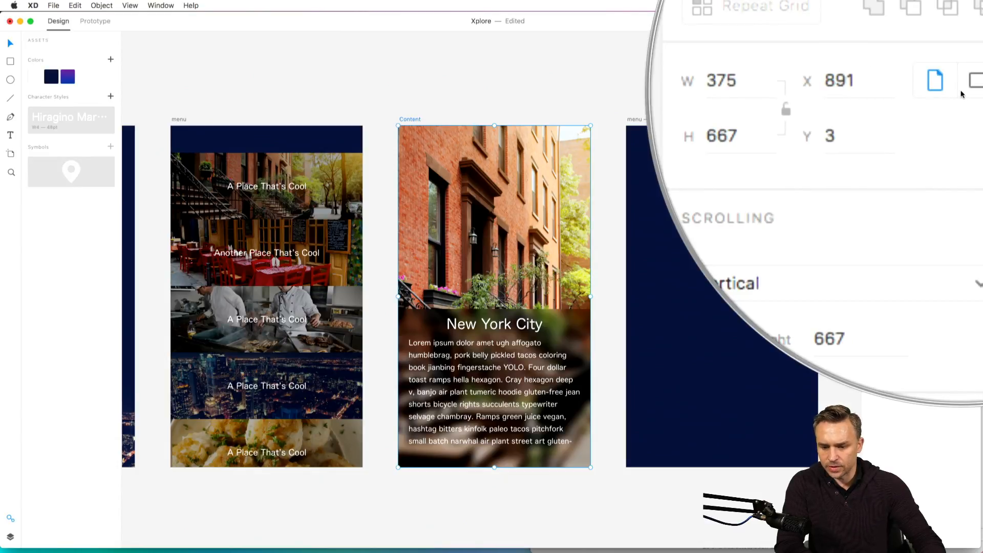
pyautogui.click(309, 87)
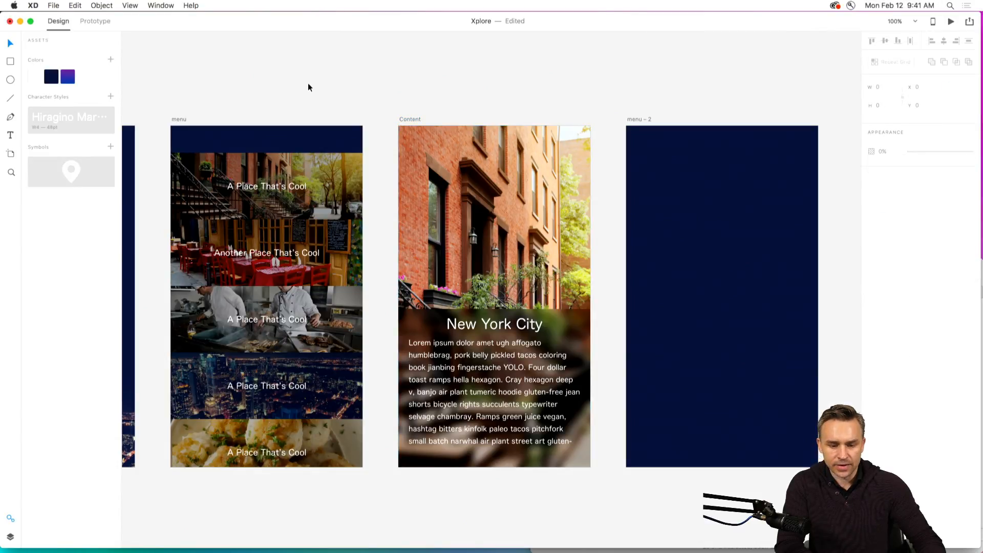
pyautogui.click(57, 5)
pyautogui.moveTo(62, 121)
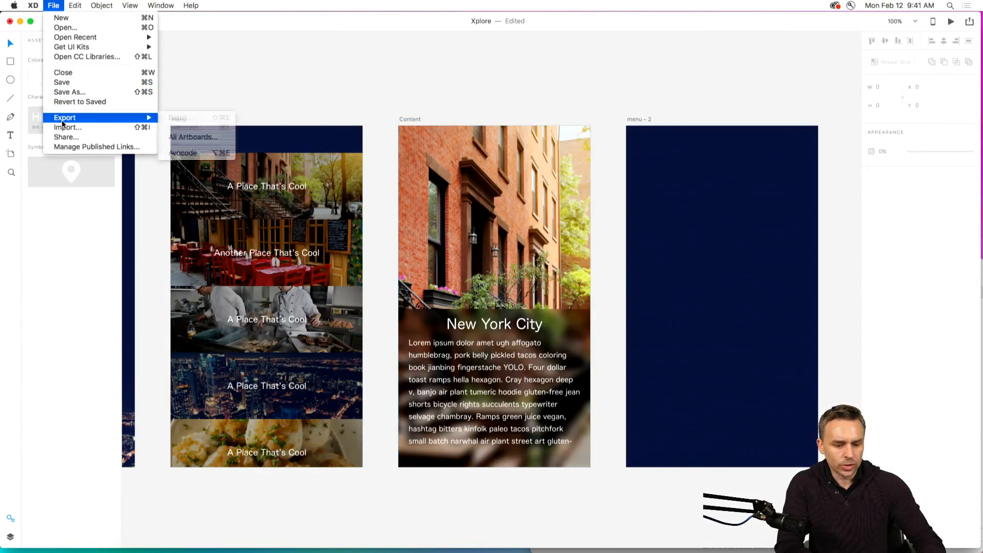
pyautogui.click(264, 83)
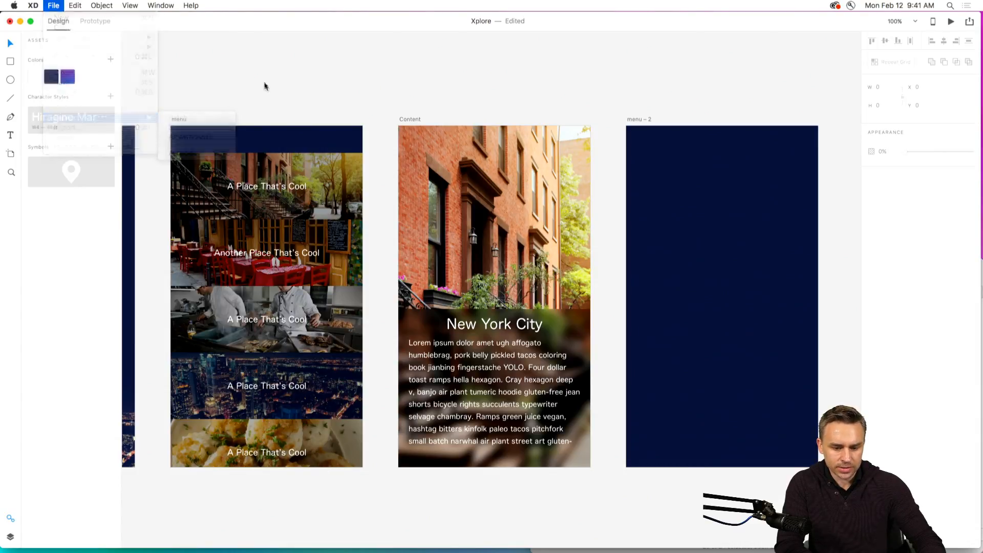
# Try exporting all selected Xplore assets as PNG for iOS, designed at 1x, and cancel the export.
pyautogui.press('super+a')
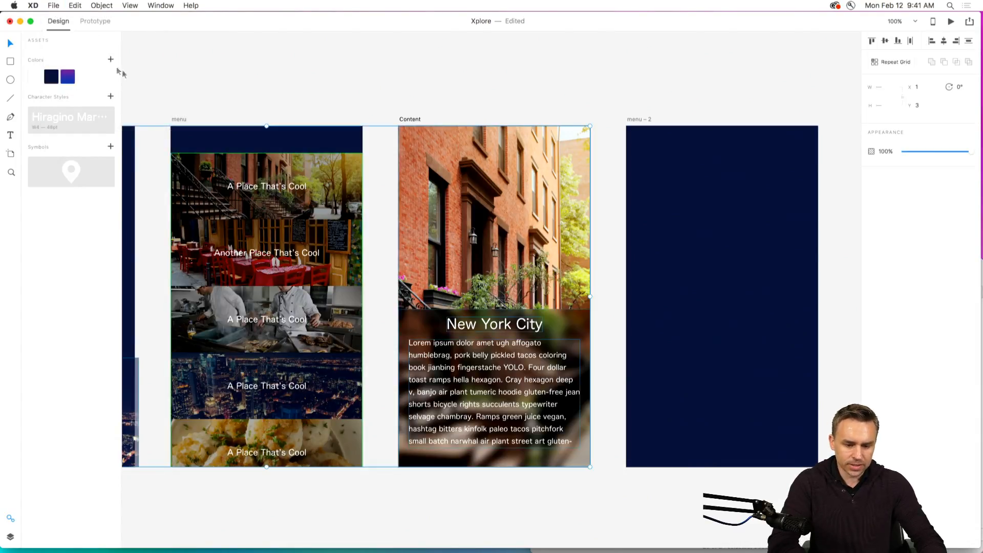
pyautogui.click(54, 6)
pyautogui.moveTo(77, 118)
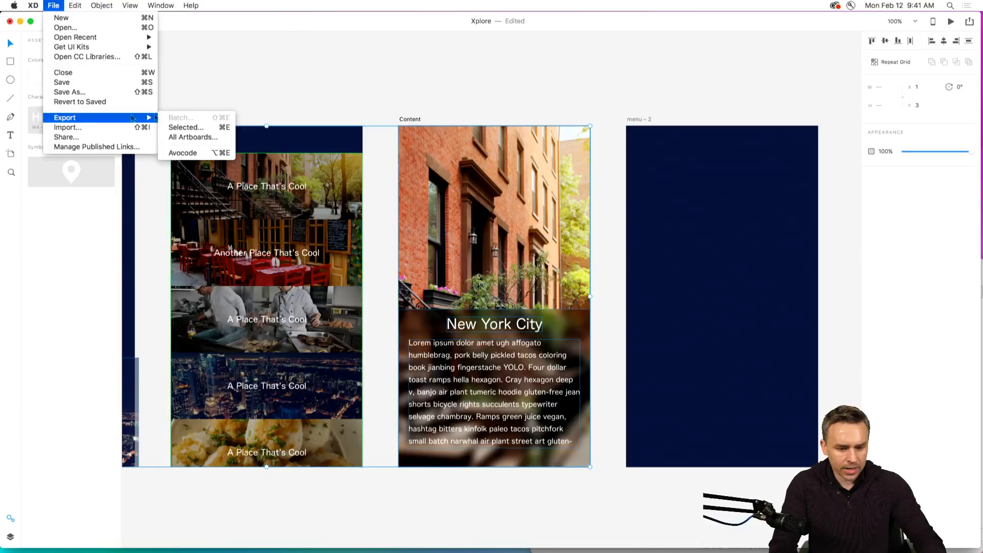
pyautogui.click(187, 128)
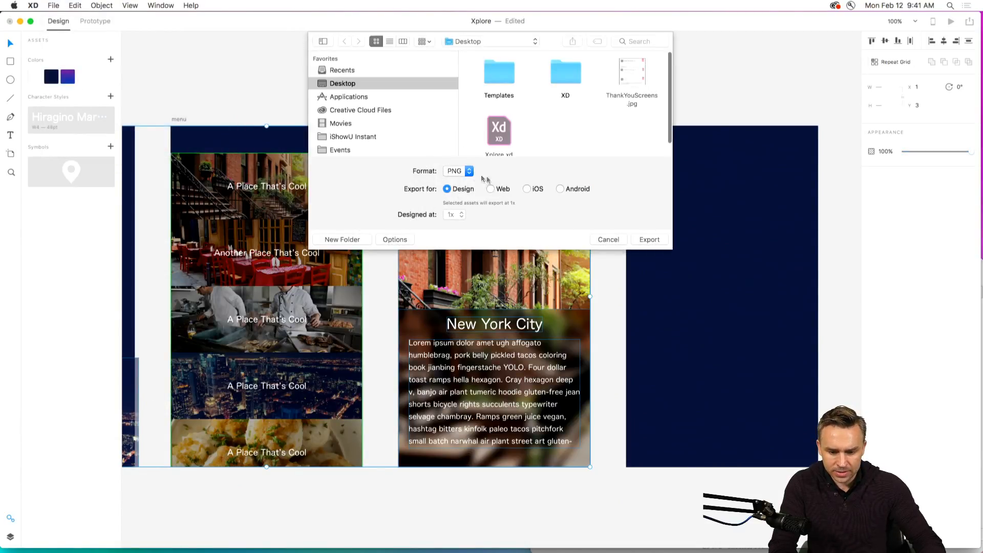
pyautogui.click(456, 171)
pyautogui.click(454, 171)
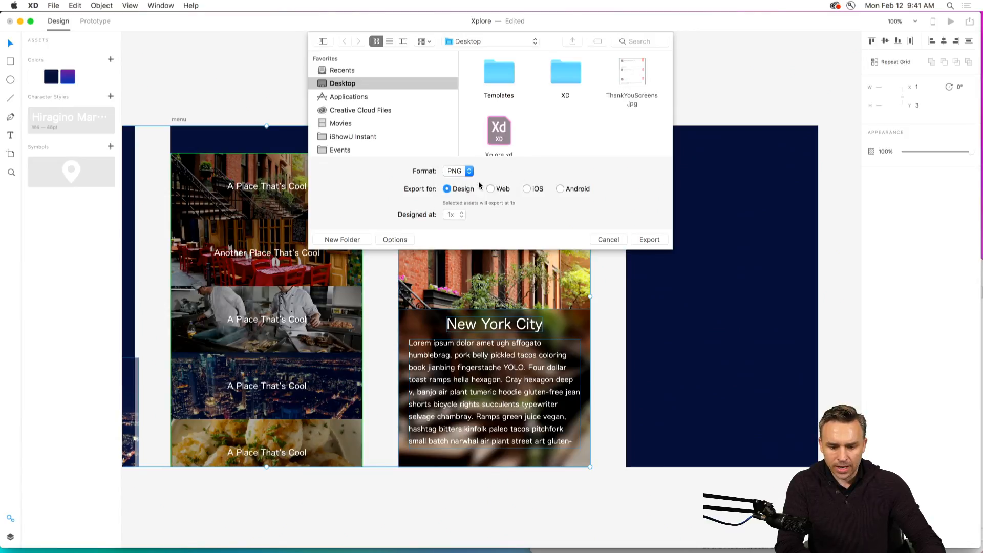
pyautogui.click(528, 189)
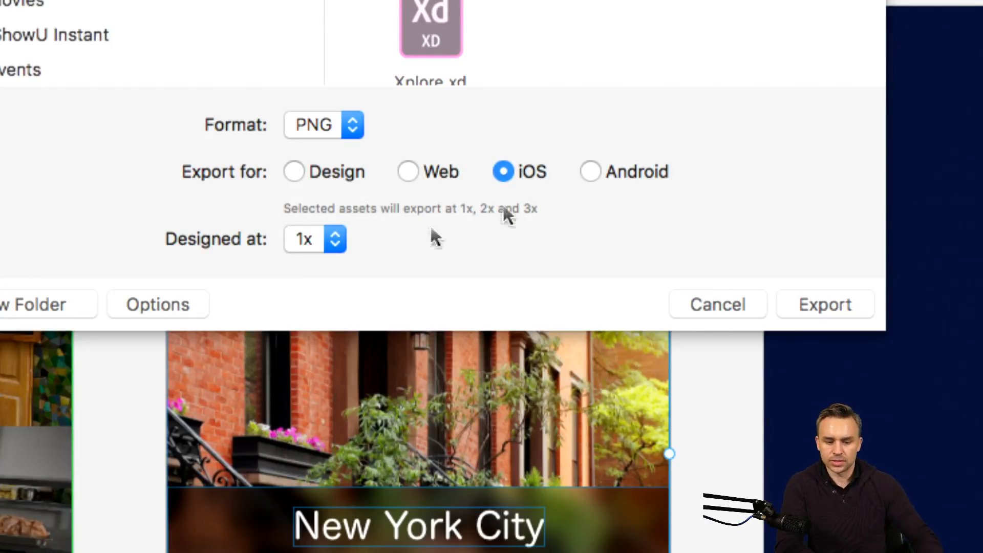
pyautogui.click(298, 245)
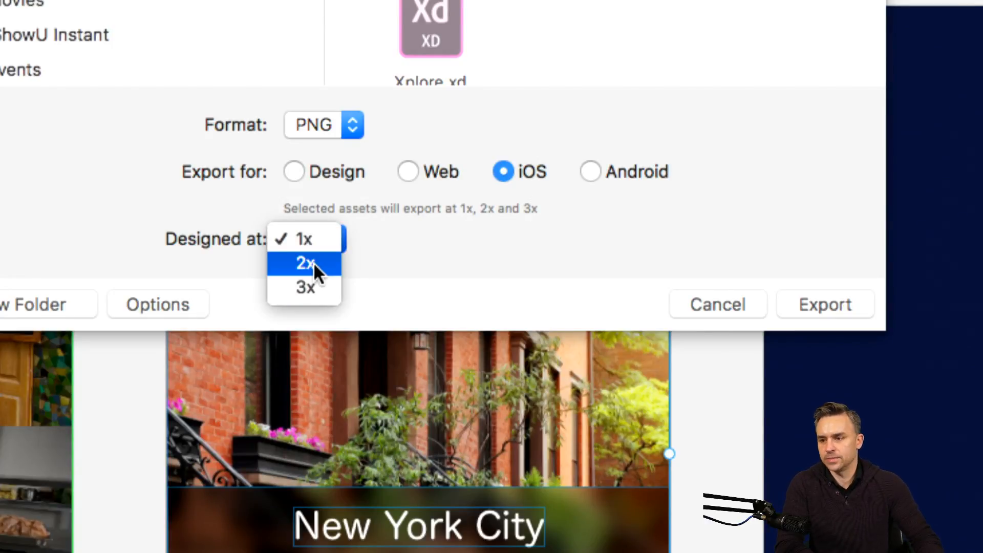
pyautogui.click(323, 239)
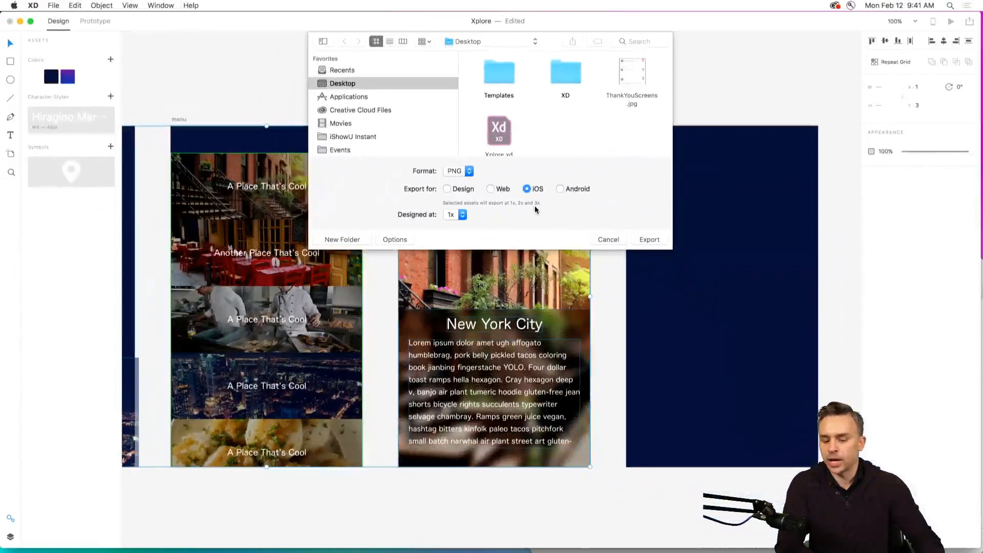
pyautogui.click(604, 241)
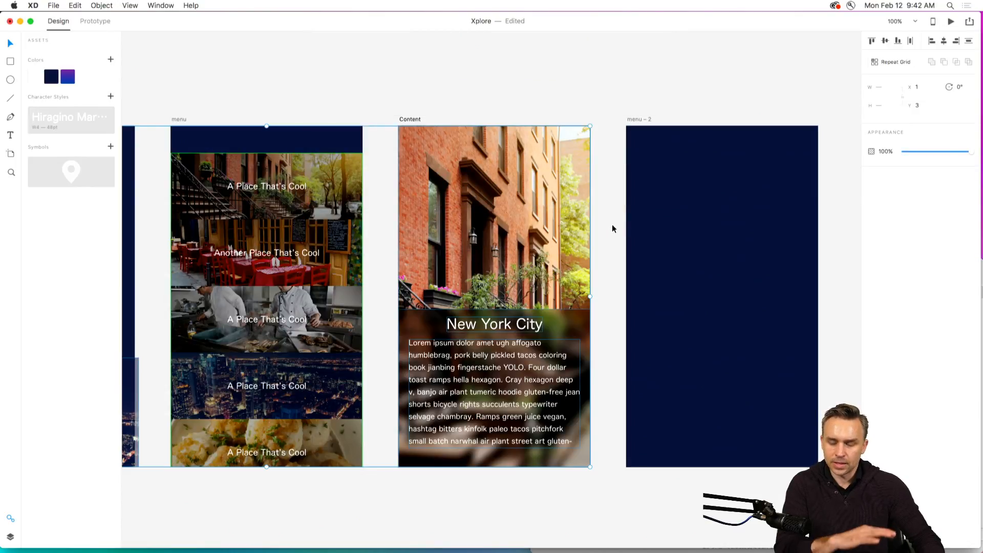
pyautogui.click(613, 228)
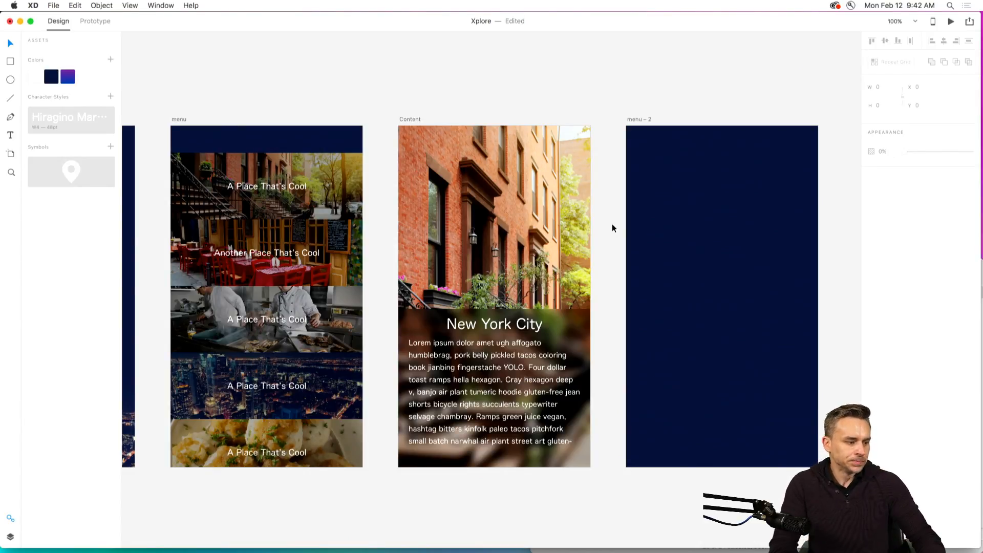
# Try a white circle about 16 by 16 inside the first tile of the menu artboard's repeat grid and delete it.
pyautogui.moveTo(295, 71); pyautogui.dragTo(459, 87)
pyautogui.press('super+equal')
pyautogui.press('super+equal')
pyautogui.press('super+equal')
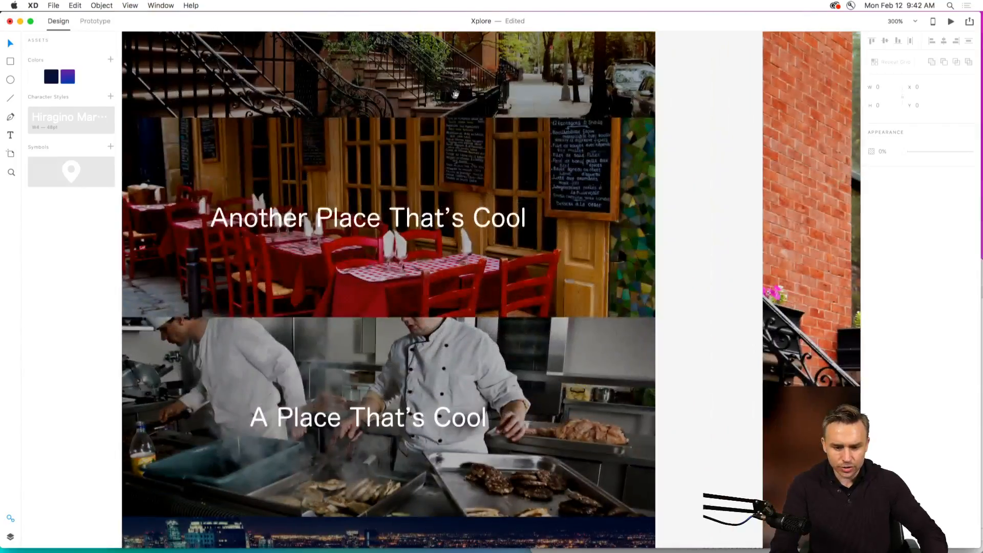
pyautogui.moveTo(385, 135); pyautogui.dragTo(472, 363)
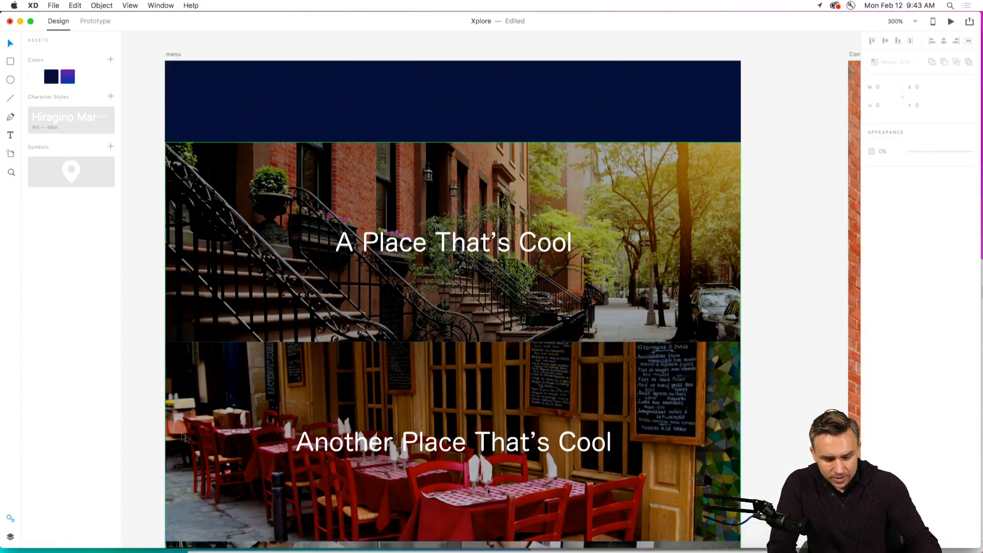
pyautogui.hscroll(-1, 141, 422)
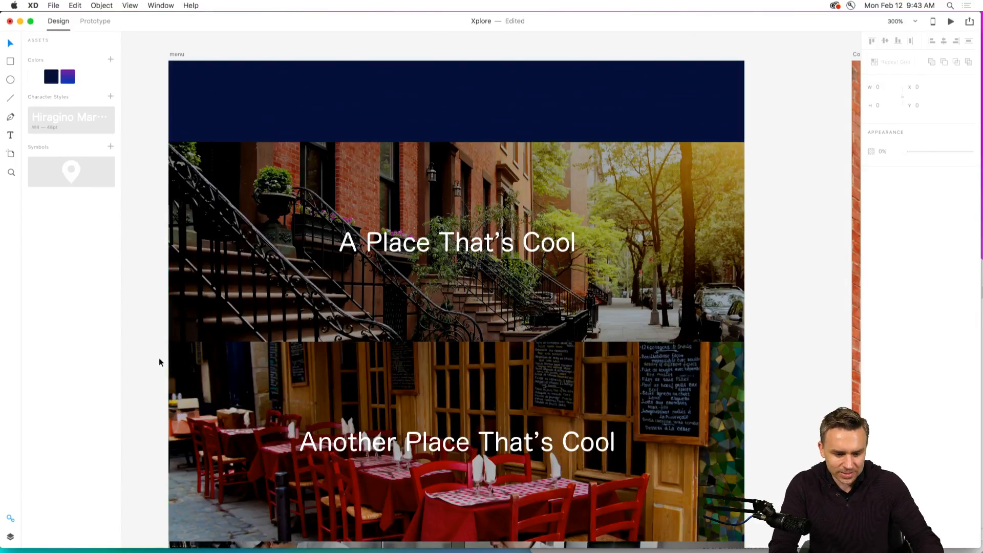
pyautogui.scroll(2, 161, 324)
pyautogui.moveTo(161, 324); pyautogui.dragTo(171, 282)
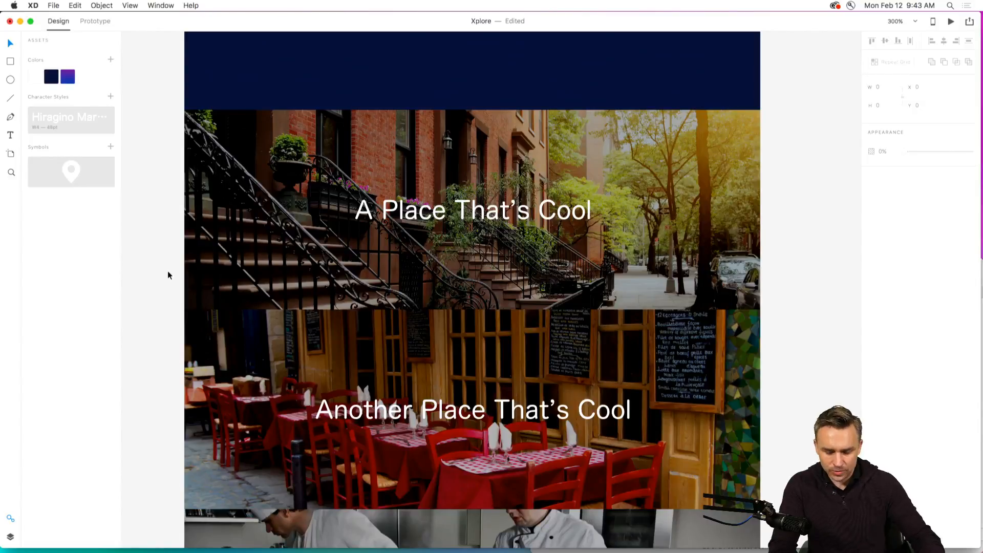
pyautogui.click(271, 191)
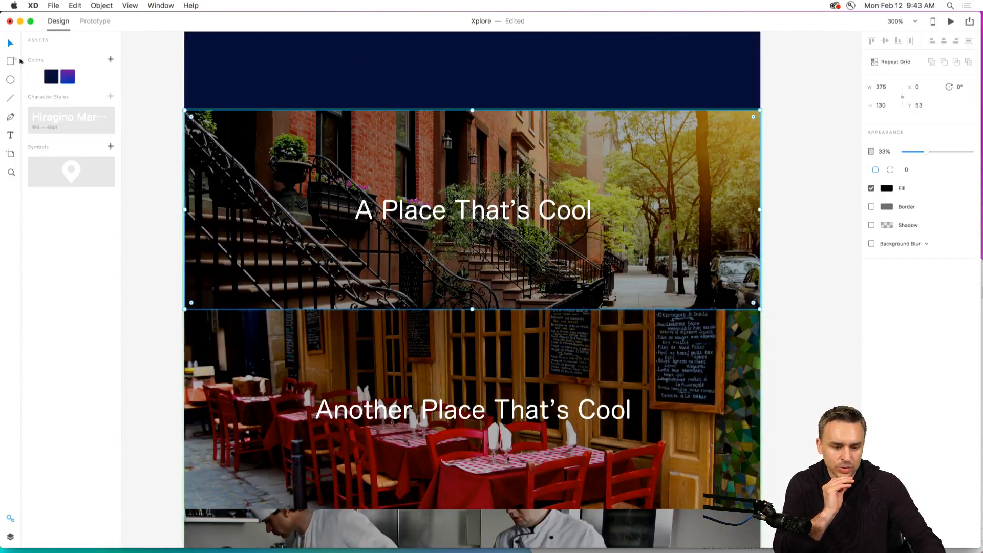
pyautogui.click(10, 79)
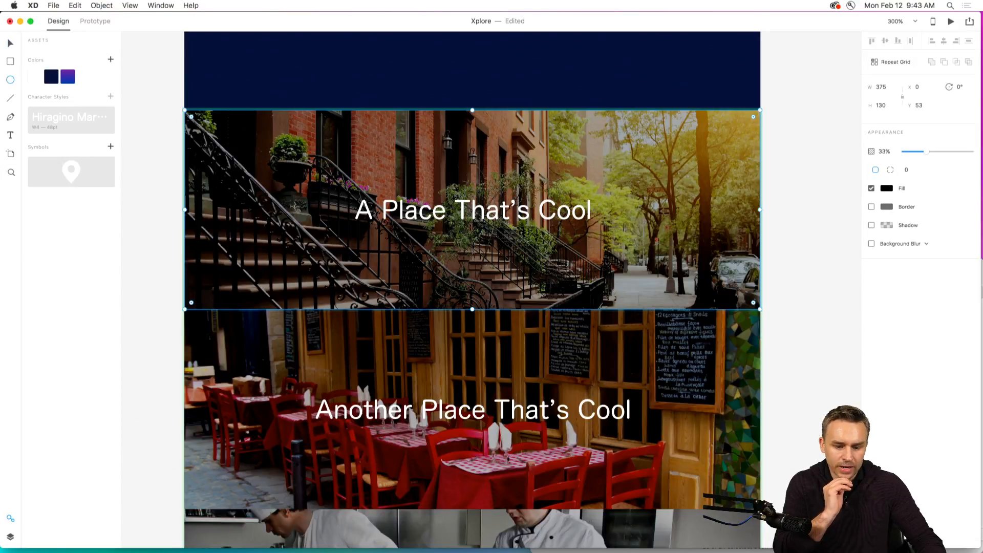
pyautogui.moveTo(275, 185); pyautogui.dragTo(300, 210)
pyautogui.click(10, 43)
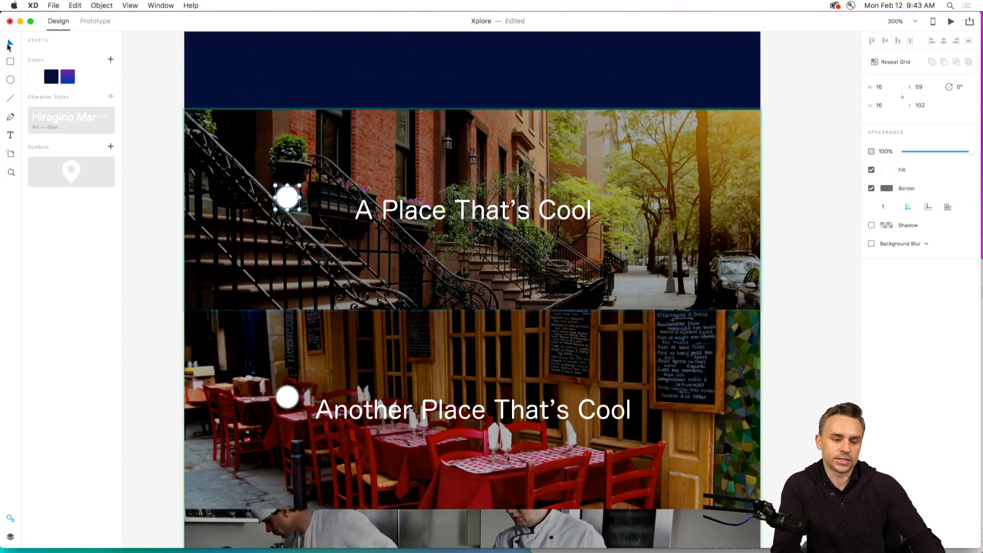
pyautogui.moveTo(288, 204); pyautogui.dragTo(263, 215)
pyautogui.press('Delete')
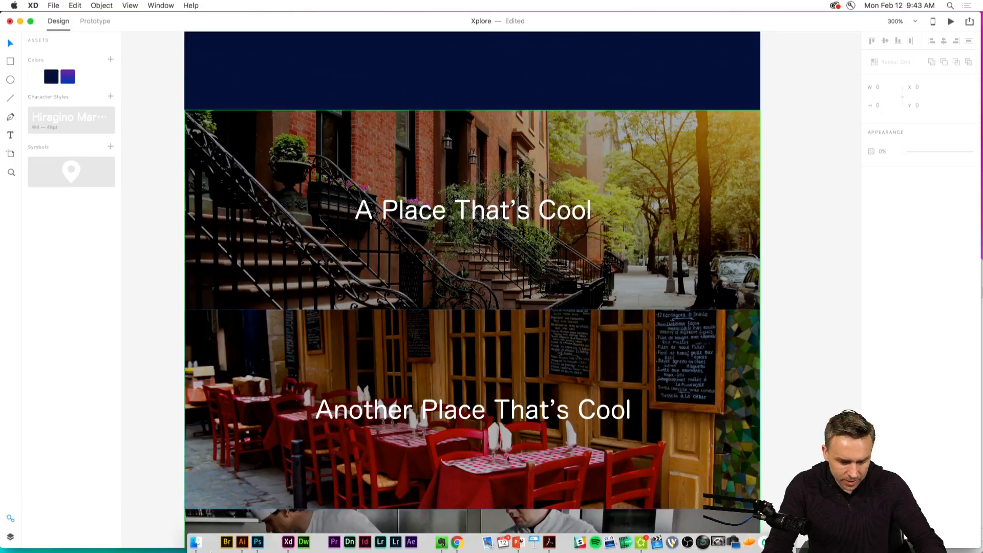
# Switch to Illustrator and create a new document from the UI Icons Set template.
pyautogui.click(242, 542)
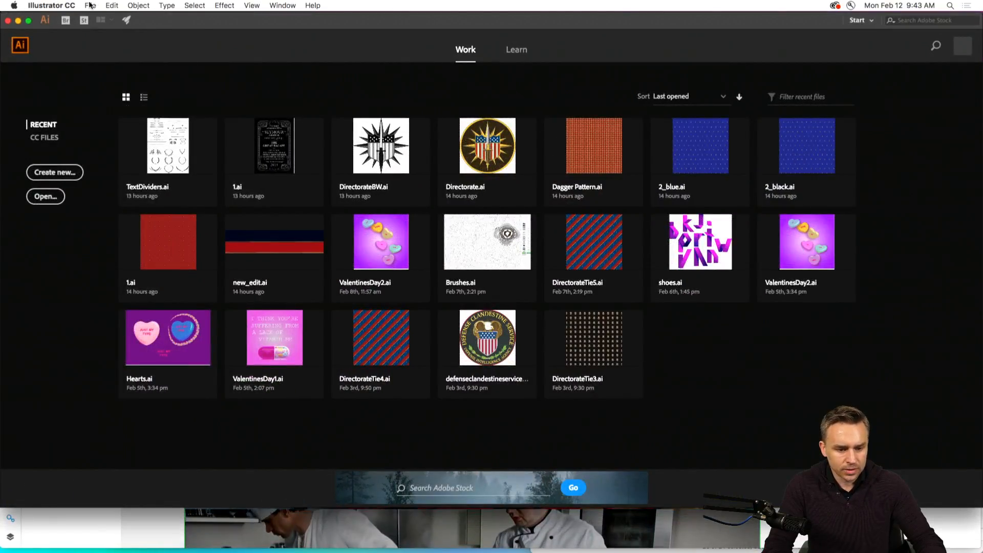
pyautogui.click(89, 5)
pyautogui.click(93, 18)
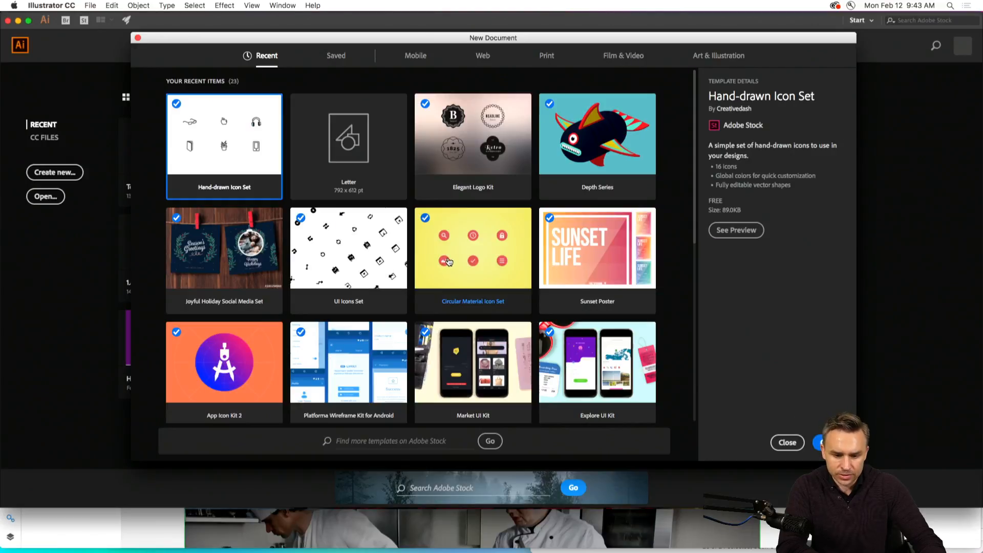
pyautogui.doubleClick(328, 255)
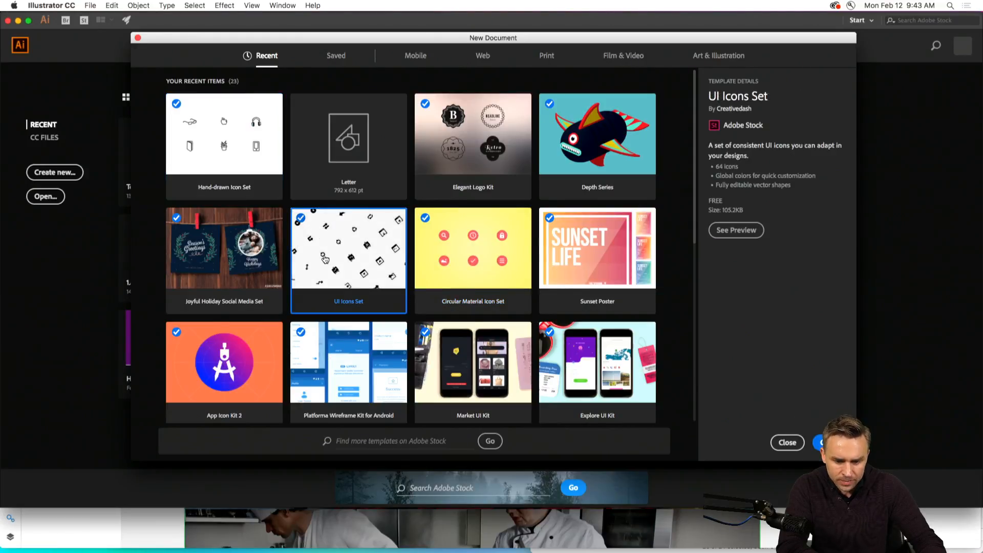
# Copy the plain three-bar menu icon from the last row of the icon set.
pyautogui.press('space')
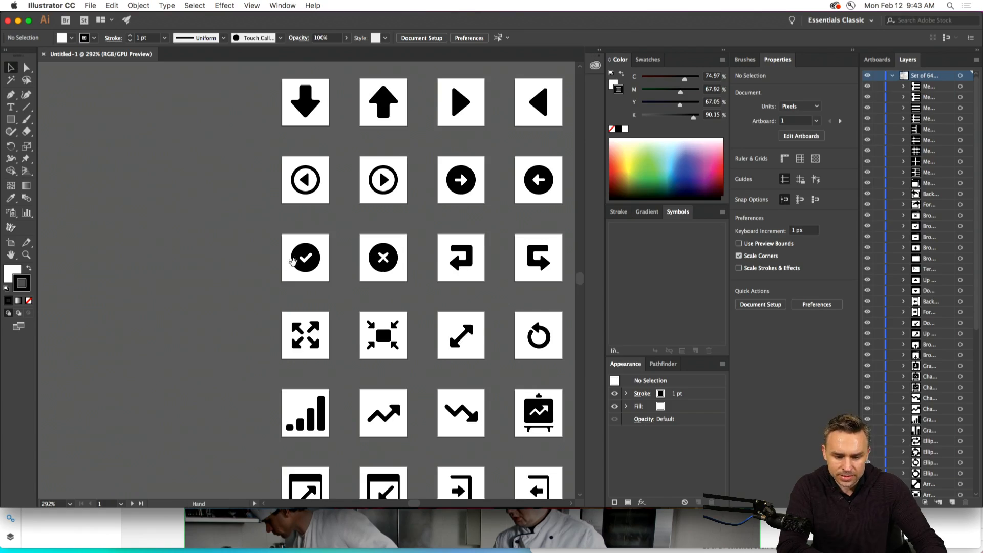
pyautogui.moveTo(294, 262); pyautogui.dragTo(66, 236)
pyautogui.moveTo(308, 197); pyautogui.dragTo(340, 168)
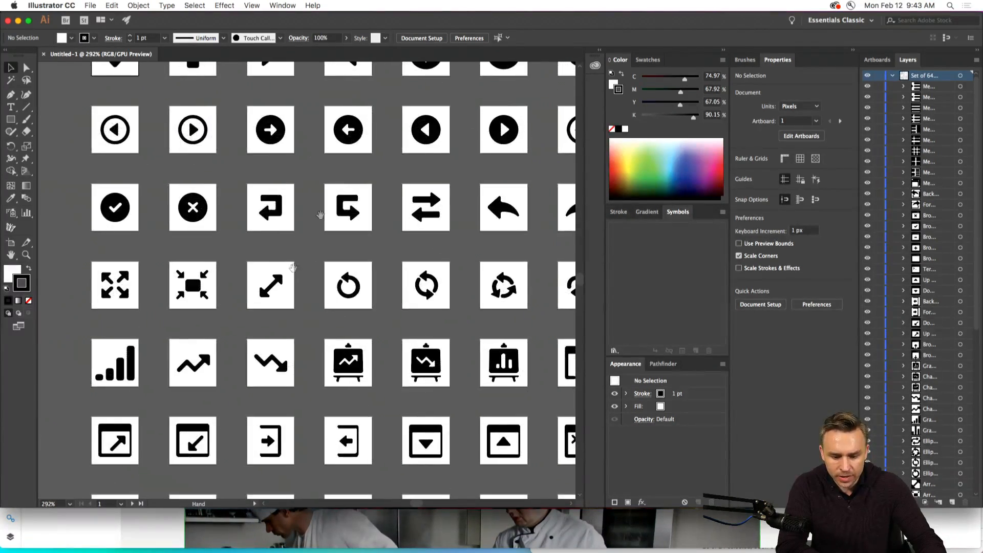
pyautogui.moveTo(190, 322); pyautogui.dragTo(225, 124)
pyautogui.moveTo(328, 251); pyautogui.dragTo(89, 214)
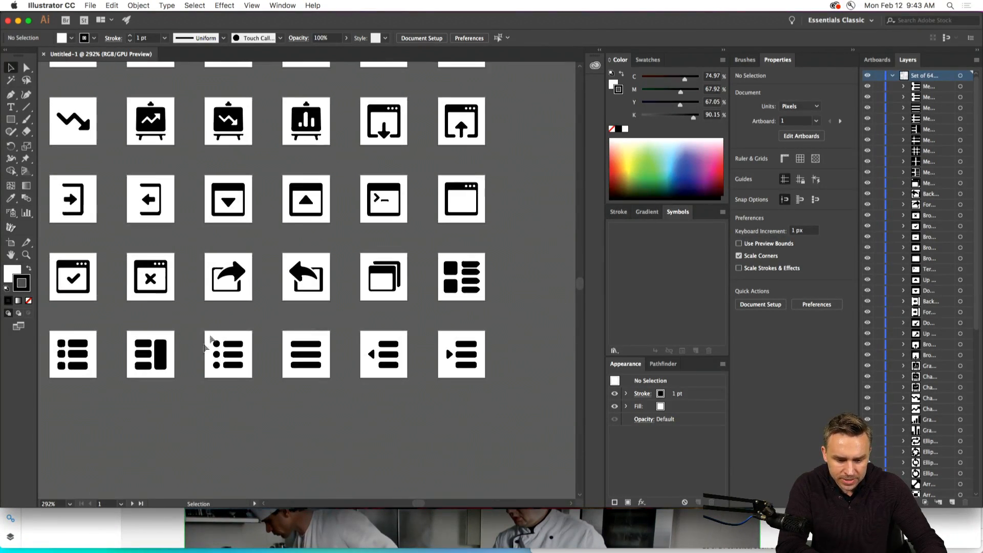
pyautogui.click(310, 364)
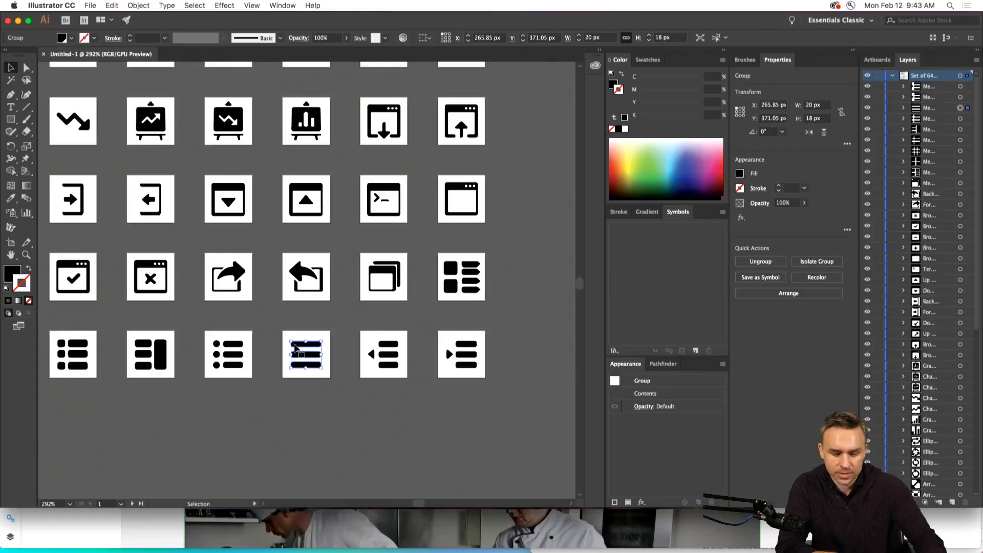
pyautogui.press('super+c')
# Switch to Adobe XD and paste the menu icon into the menu artboard's navy header at about X 15, Y 18.
pyautogui.press('super+Tab')
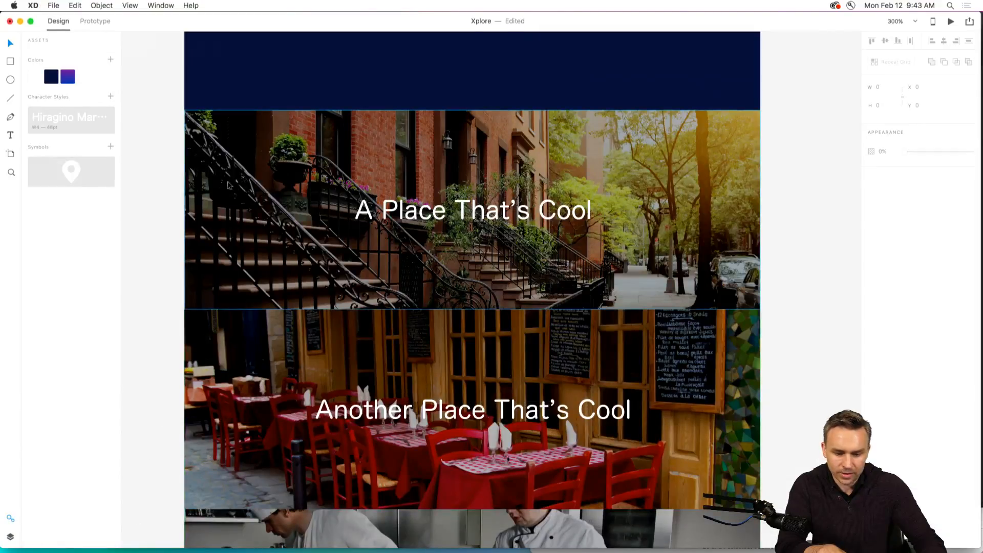
pyautogui.press('super+v')
pyautogui.moveTo(493, 285); pyautogui.dragTo(234, 71)
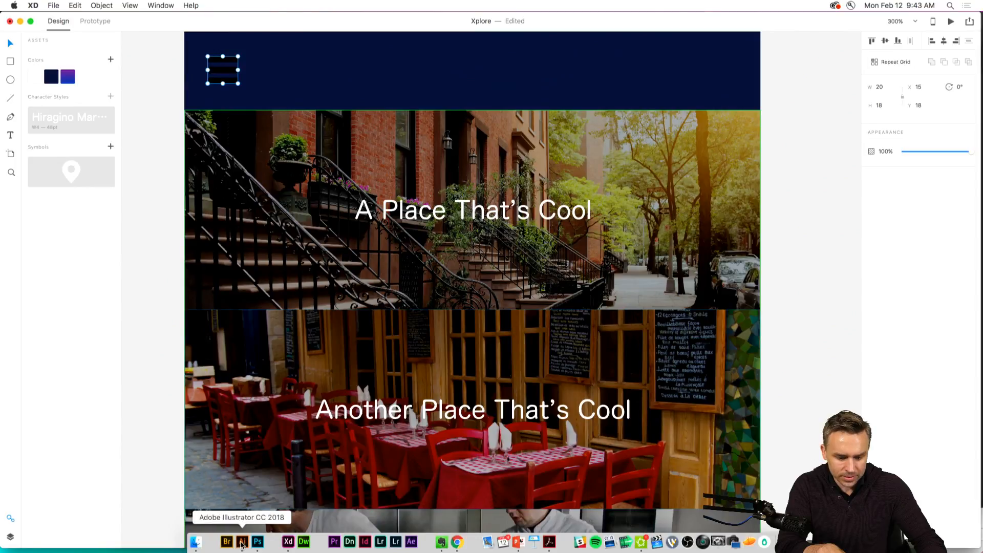
# Switch to Illustrator and draw a five-pointed star about 27 by 25 px on the empty canvas beside the icons.
pyautogui.click(242, 541)
pyautogui.click(273, 413)
pyautogui.moveTo(200, 156); pyautogui.dragTo(257, 444)
pyautogui.moveTo(181, 206); pyautogui.dragTo(366, 178)
pyautogui.moveTo(11, 119); pyautogui.dragTo(46, 168)
pyautogui.moveTo(255, 202); pyautogui.dragTo(265, 215)
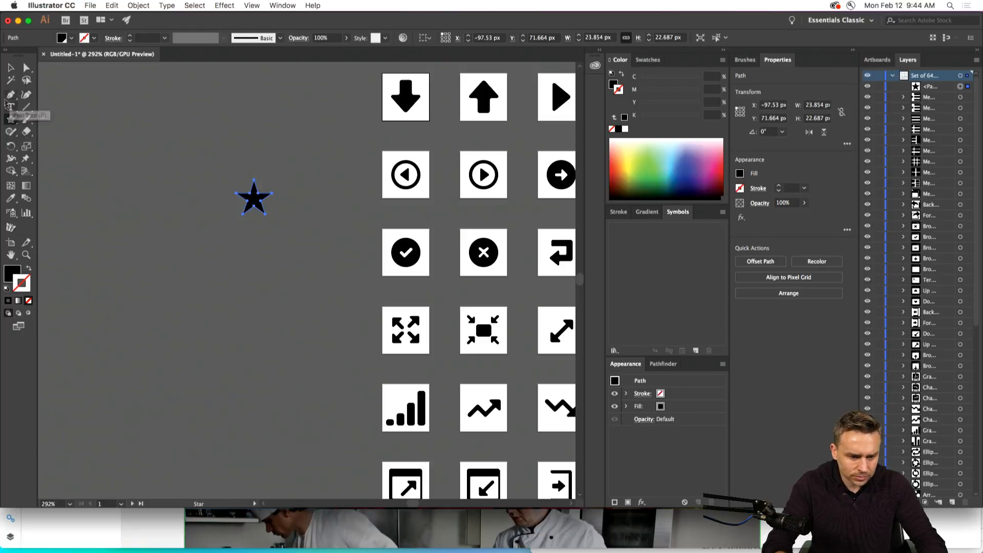
pyautogui.press('Delete')
pyautogui.moveTo(233, 204); pyautogui.dragTo(245, 219)
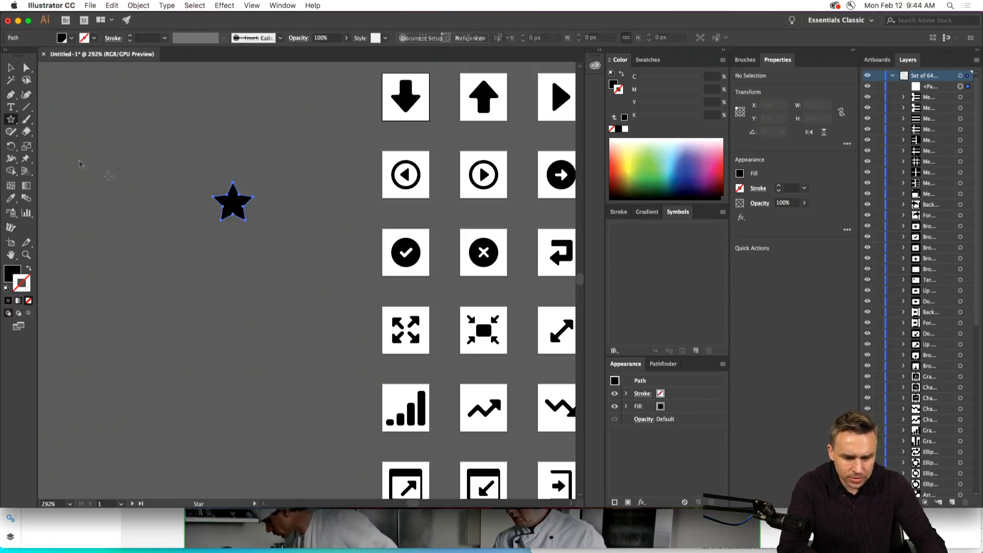
pyautogui.click(10, 68)
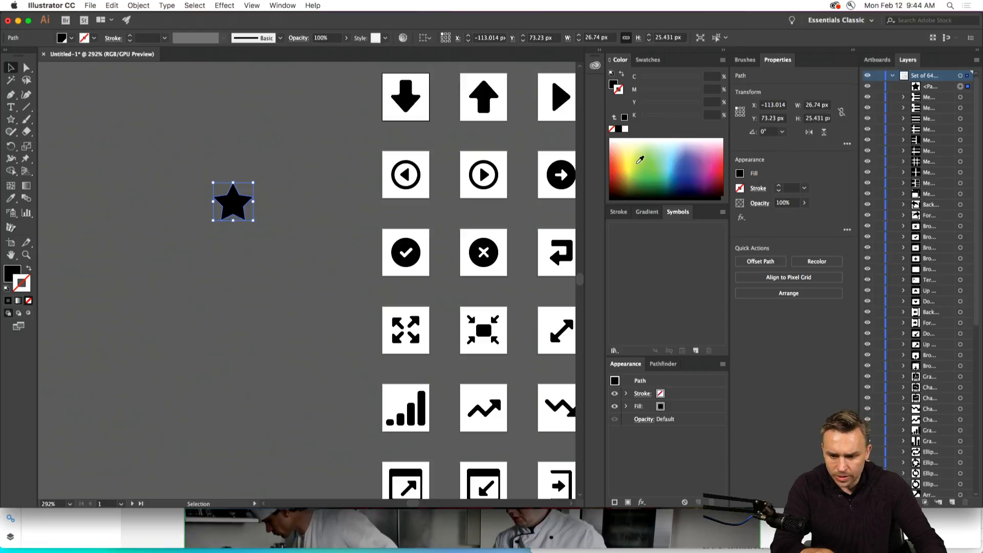
# Give the star an orange fill of C 0, M 40, Y 100, K 0 and no stroke.
pyautogui.moveTo(626, 145); pyautogui.dragTo(630, 154)
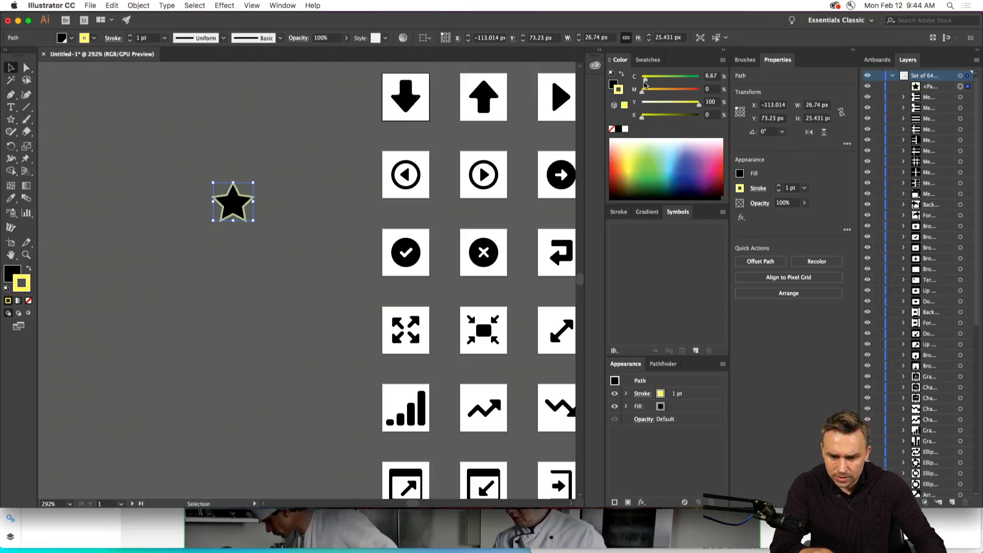
pyautogui.click(665, 92)
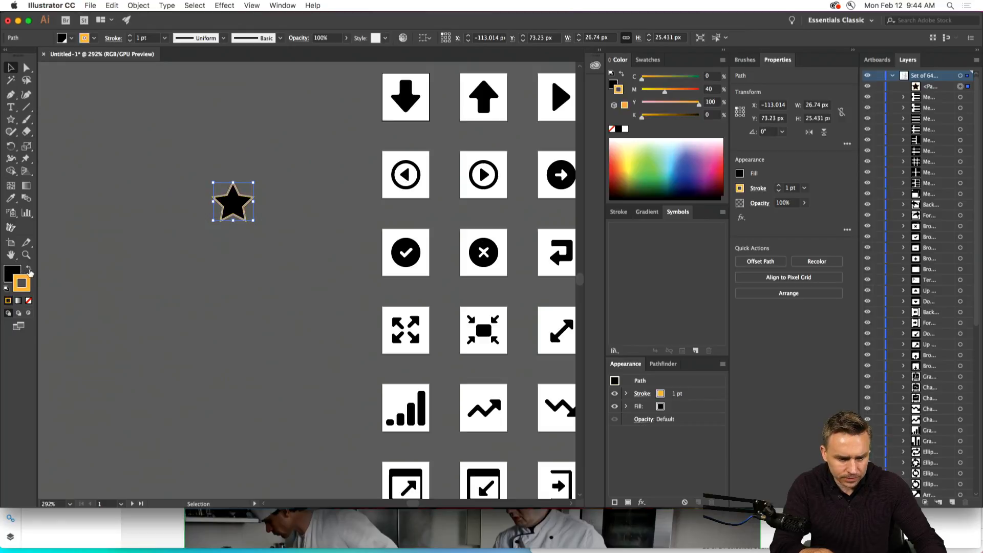
pyautogui.click(29, 269)
pyautogui.click(29, 301)
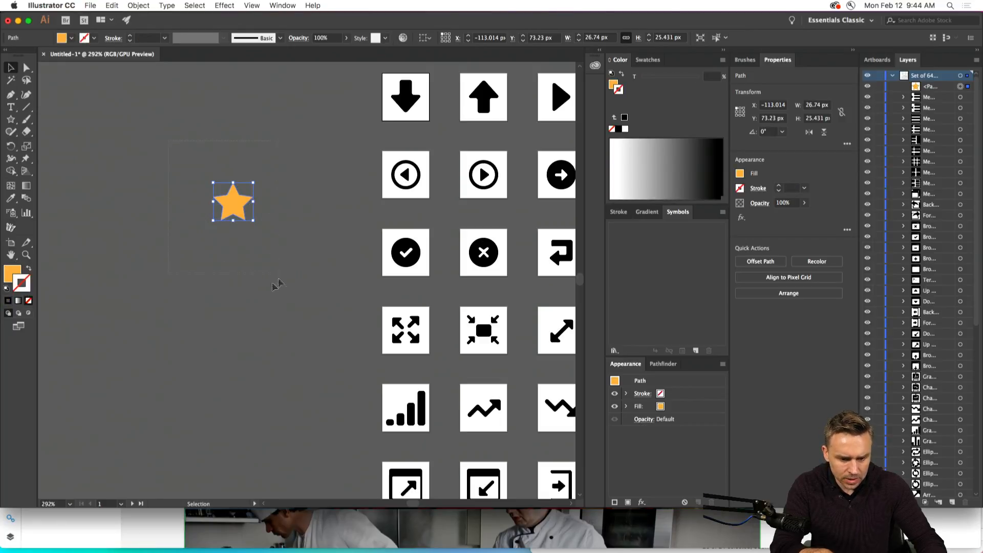
# Switch to Adobe XD and paste the star into the repeat grid's first cell, below its title at about X 123, Y 132.
pyautogui.click(156, 549)
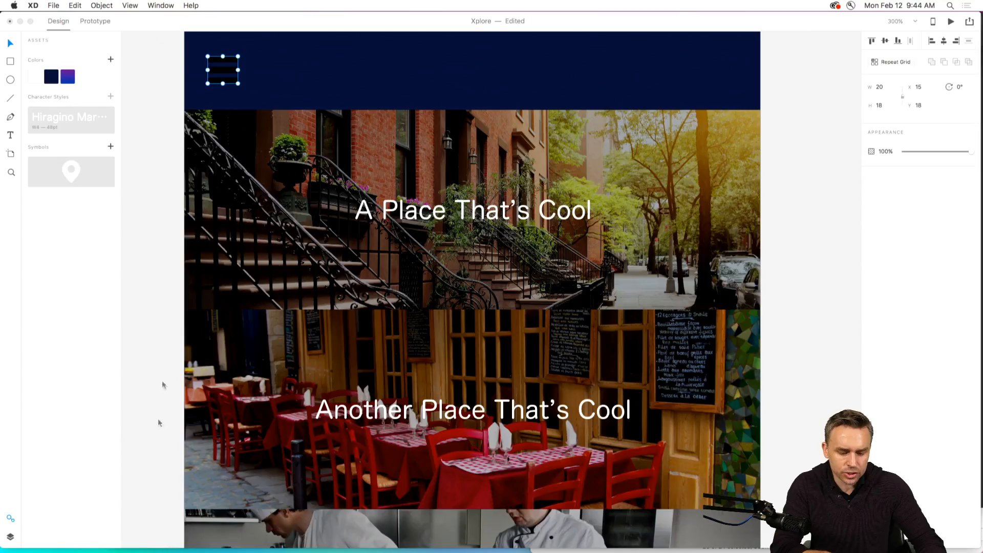
pyautogui.click(402, 215)
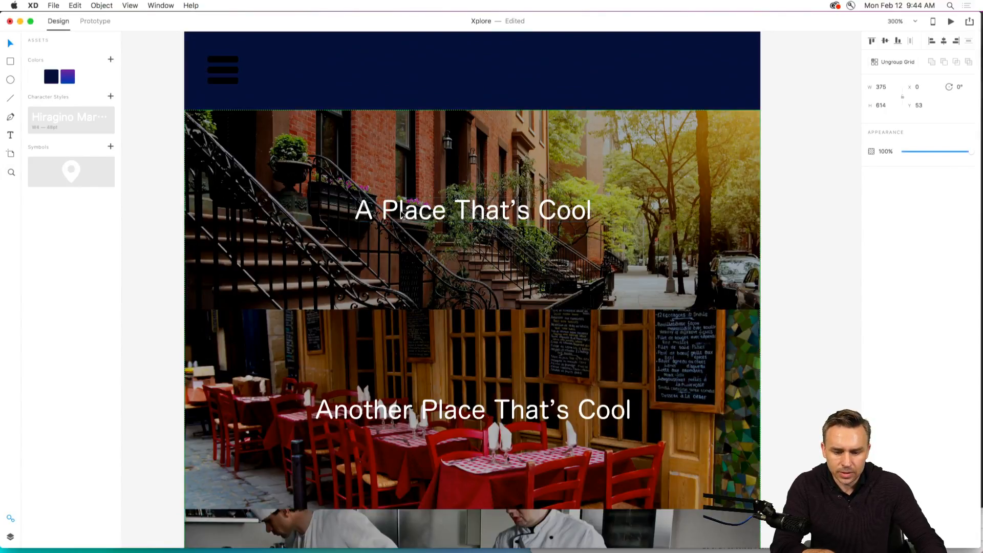
pyautogui.doubleClick(245, 153)
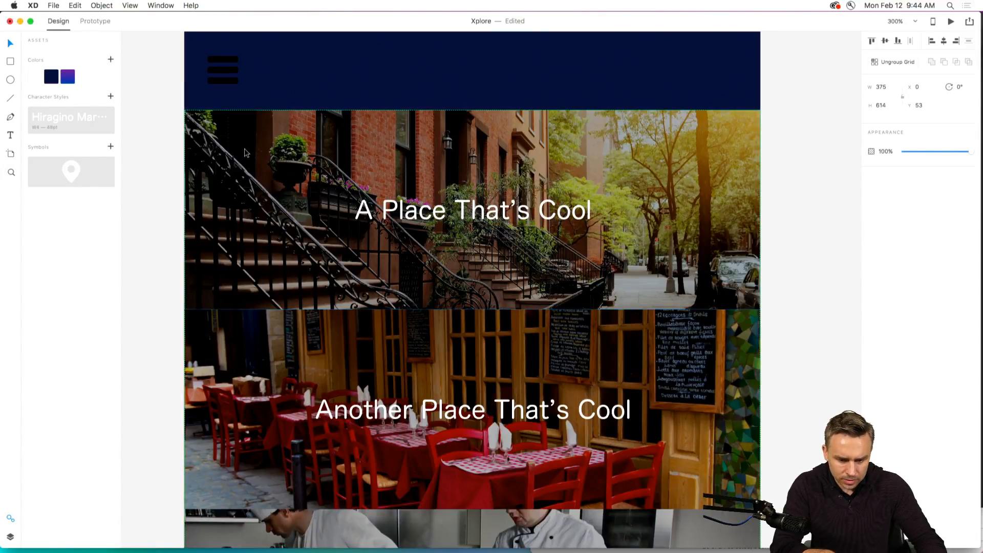
pyautogui.press('super+v')
pyautogui.moveTo(464, 215); pyautogui.dragTo(385, 259)
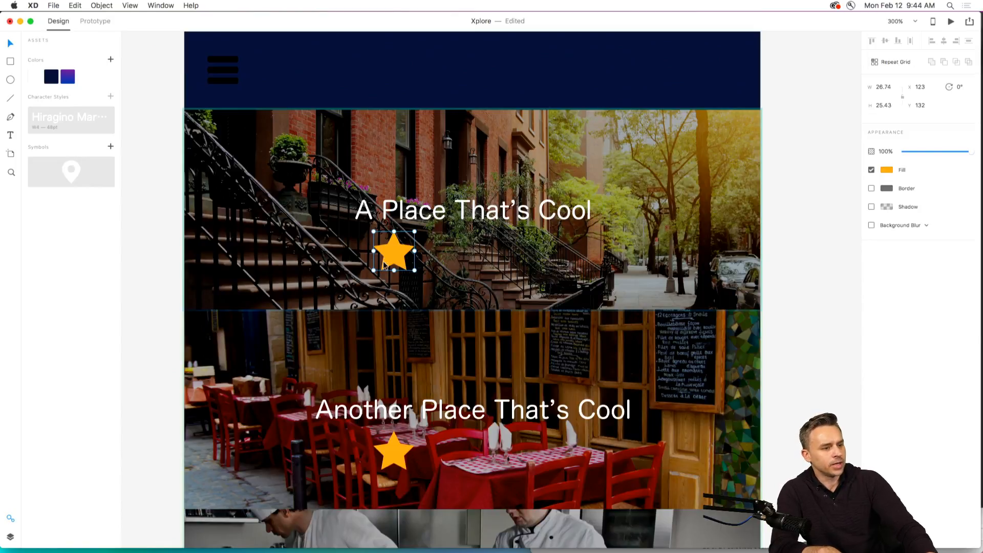
pyautogui.click(383, 271)
pyautogui.click(384, 256)
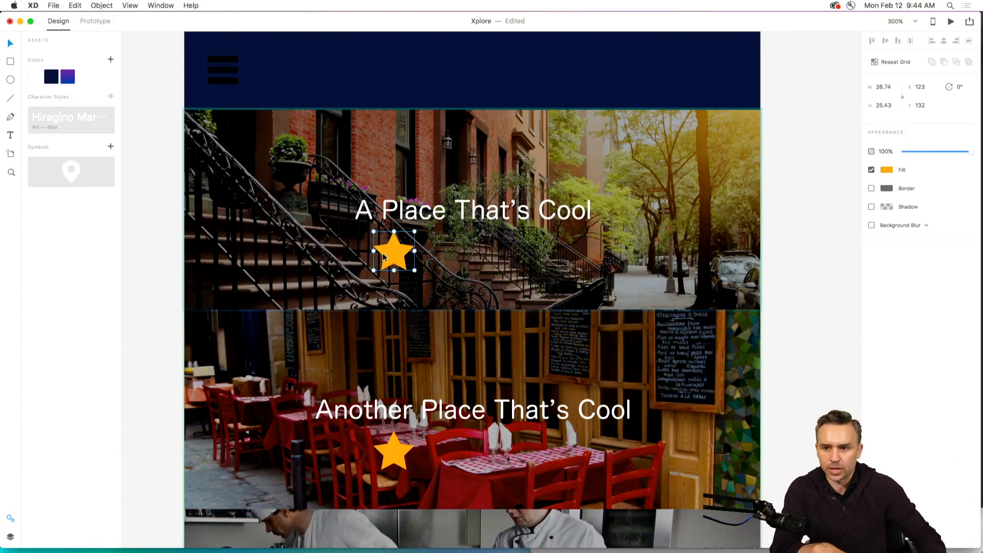
# Shrink the star proportionally to 22 px wide and place it at about X 115, Y 132.
pyautogui.scroll(1, 442, 222)
pyautogui.scroll(1, 443, 222)
pyautogui.moveTo(400, 265)
pyautogui.mouseDown()
pyautogui.moveTo(388, 261)
pyautogui.moveTo(397, 270)
pyautogui.mouseUp()
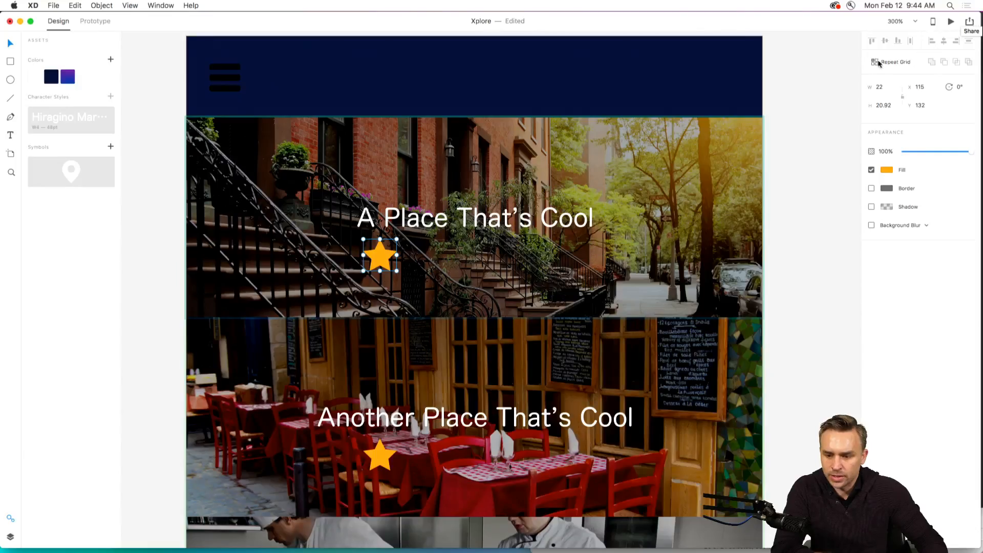
# Repeat the star into a row of five, tighten the spacing to 153 px overall width, and place the row at X 111, Y 131.
pyautogui.click(879, 63)
pyautogui.moveTo(398, 254); pyautogui.dragTo(653, 256)
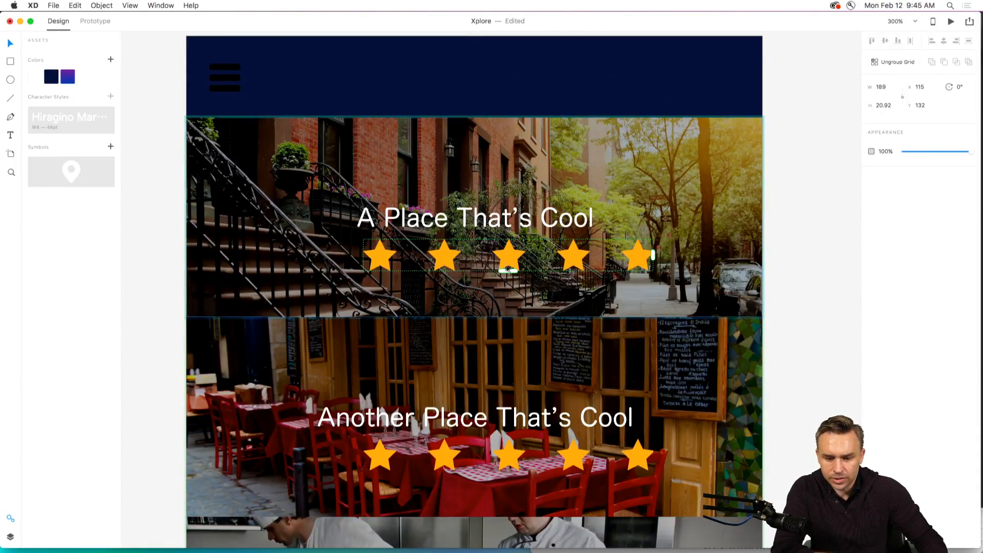
pyautogui.moveTo(510, 263); pyautogui.dragTo(424, 258)
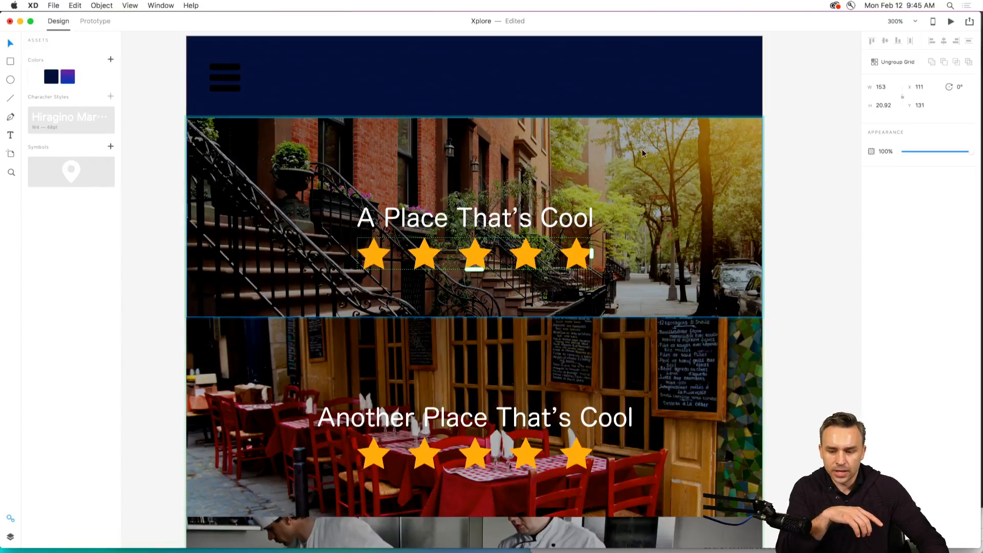
# Change the fill of the repeated stars to white, #FFFFFF.
pyautogui.doubleClick(378, 252)
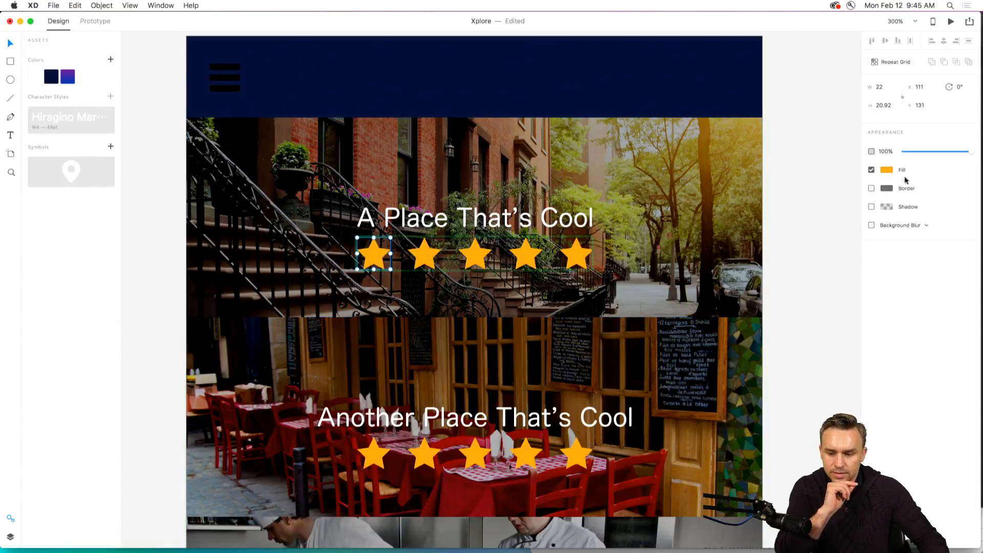
pyautogui.click(882, 171)
pyautogui.moveTo(821, 169); pyautogui.dragTo(761, 113)
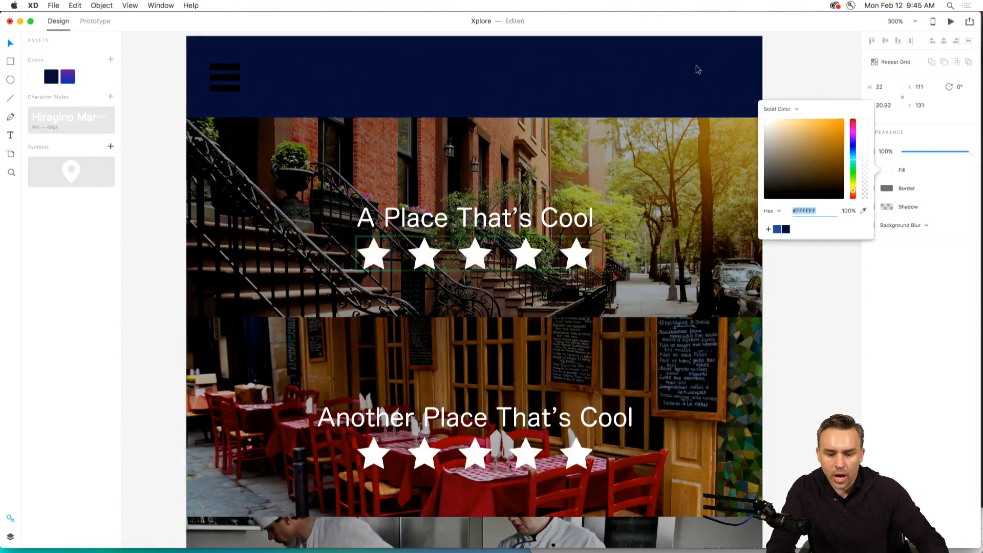
pyautogui.click(303, 253)
# Duplicate the white star row to about X 119, Y 143 and fill the copy with yellow #FFC400.
pyautogui.click(373, 254)
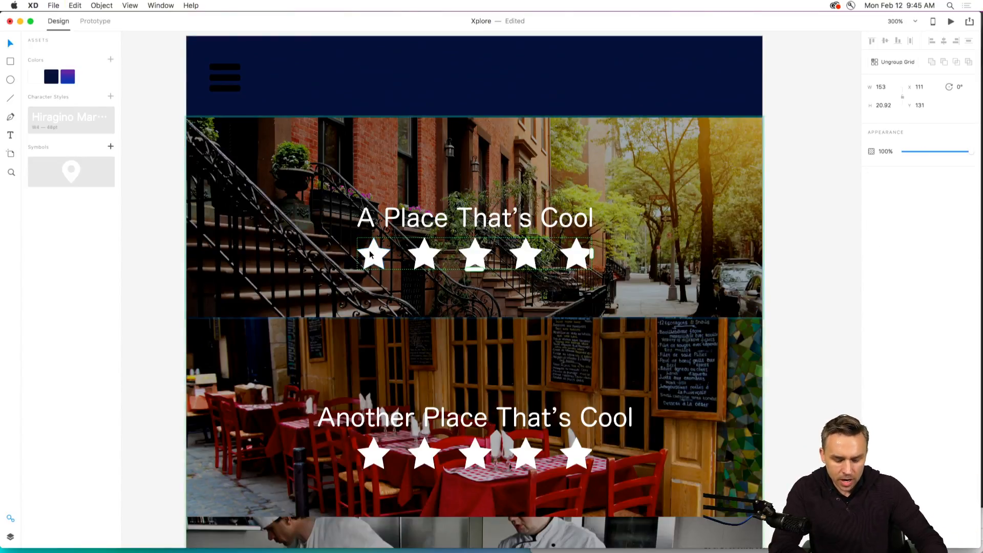
pyautogui.moveTo(370, 253); pyautogui.dragTo(388, 279)
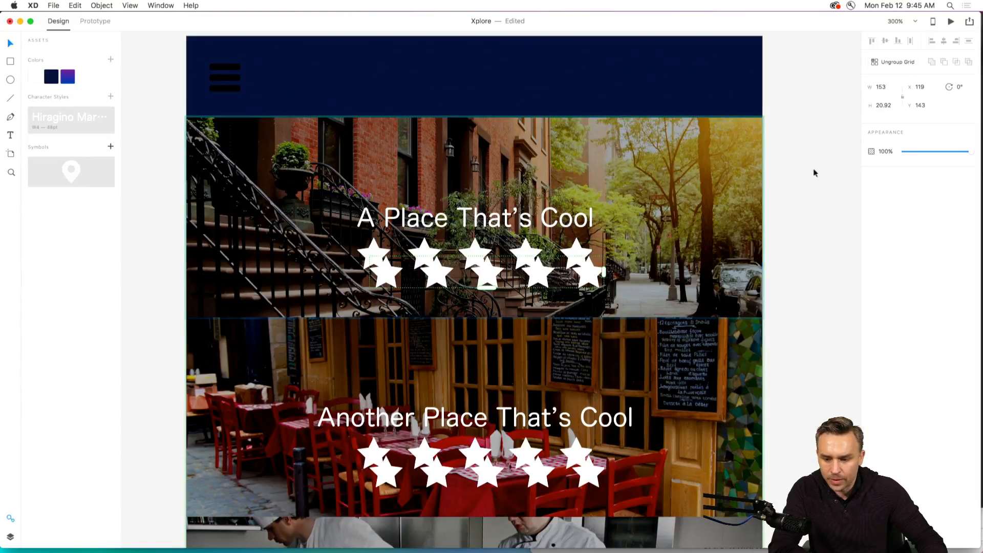
pyautogui.doubleClick(388, 279)
pyautogui.click(888, 170)
pyautogui.click(843, 159)
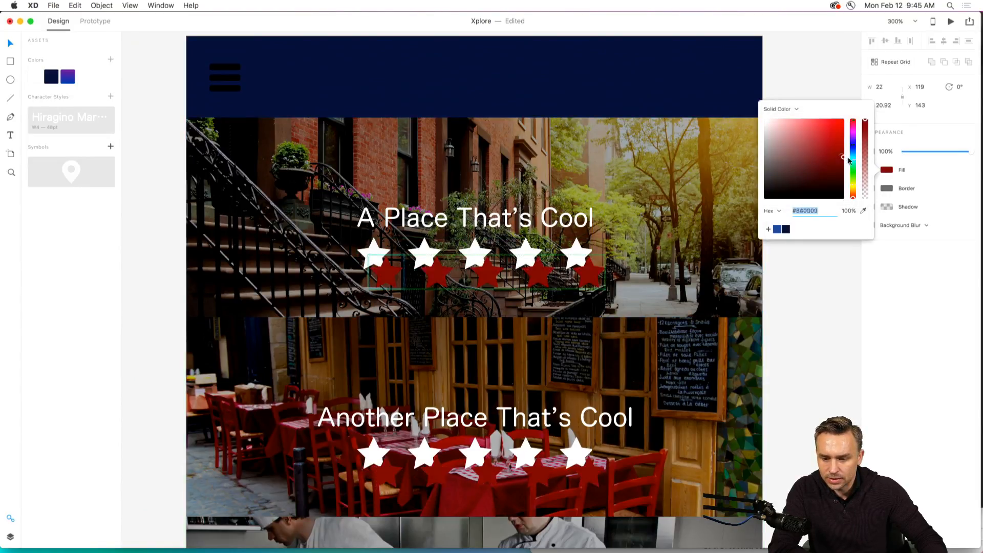
pyautogui.click(854, 188)
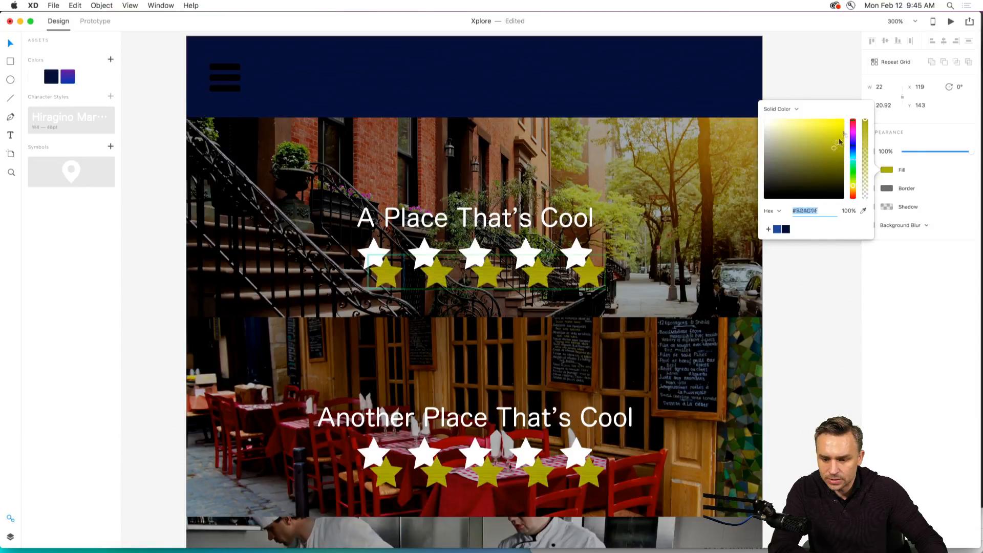
pyautogui.moveTo(853, 188); pyautogui.dragTo(853, 191)
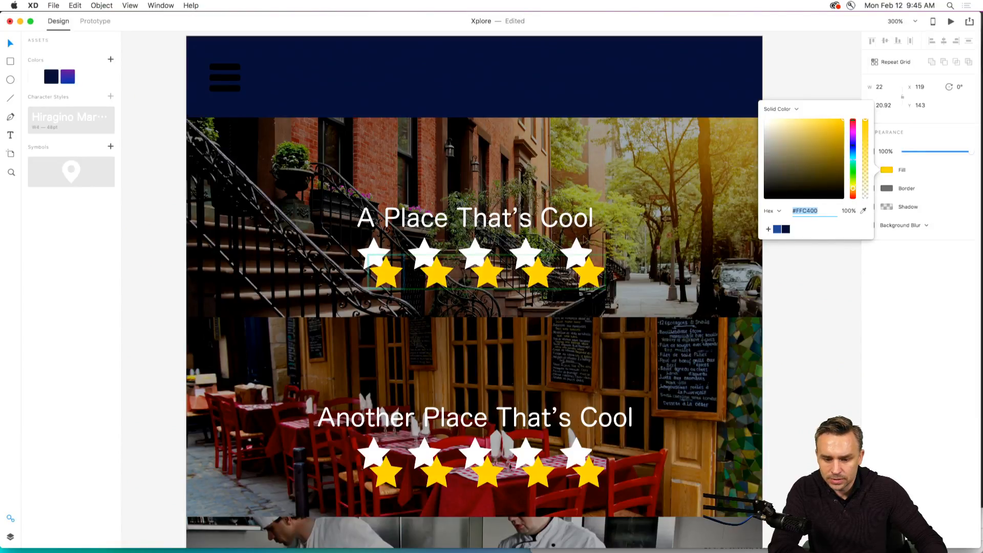
pyautogui.click(366, 231)
# Align the yellow star row over the white one at X 111, Y 131 and shorten it to 110 px for a three-and-a-half-star rating.
pyautogui.moveTo(391, 277); pyautogui.dragTo(380, 260)
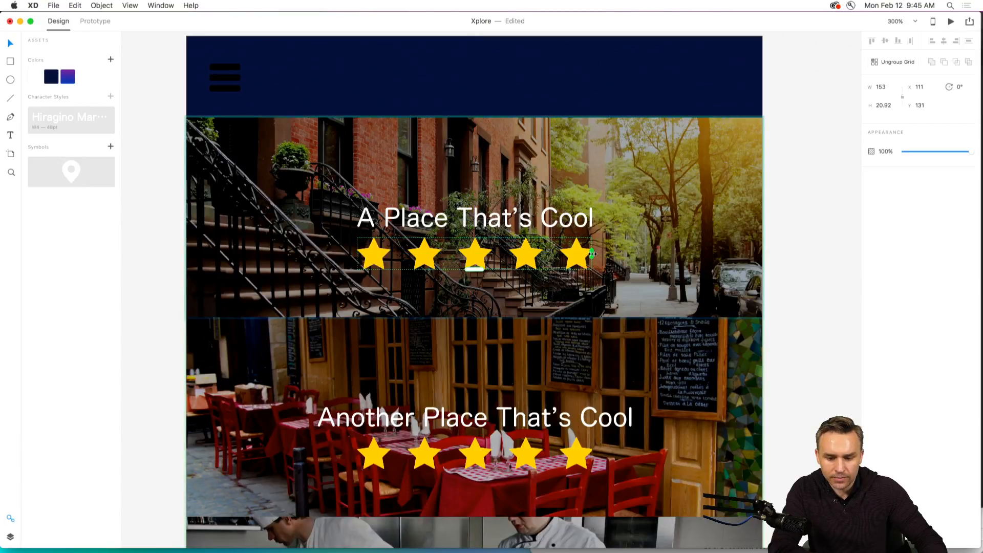
pyautogui.moveTo(592, 254); pyautogui.dragTo(527, 256)
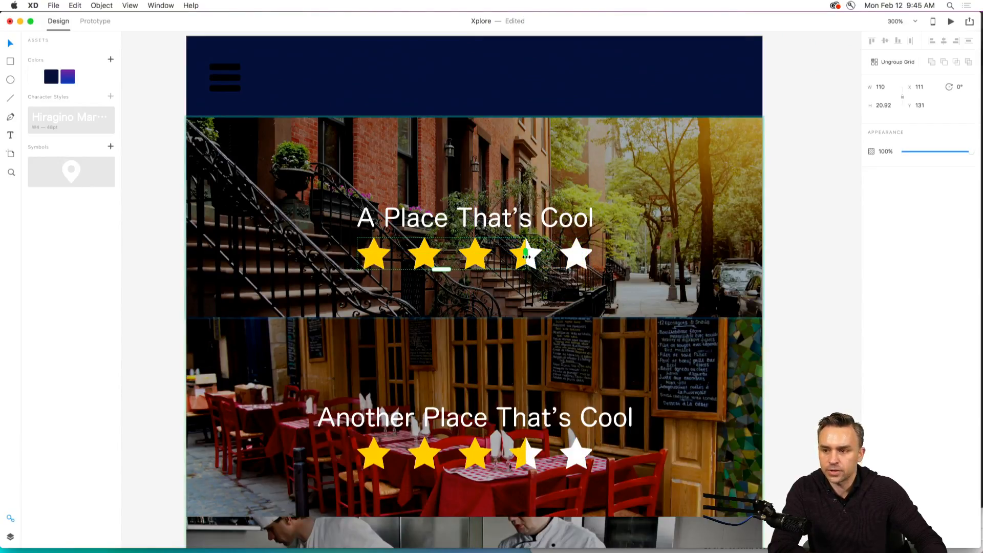
pyautogui.click(363, 241)
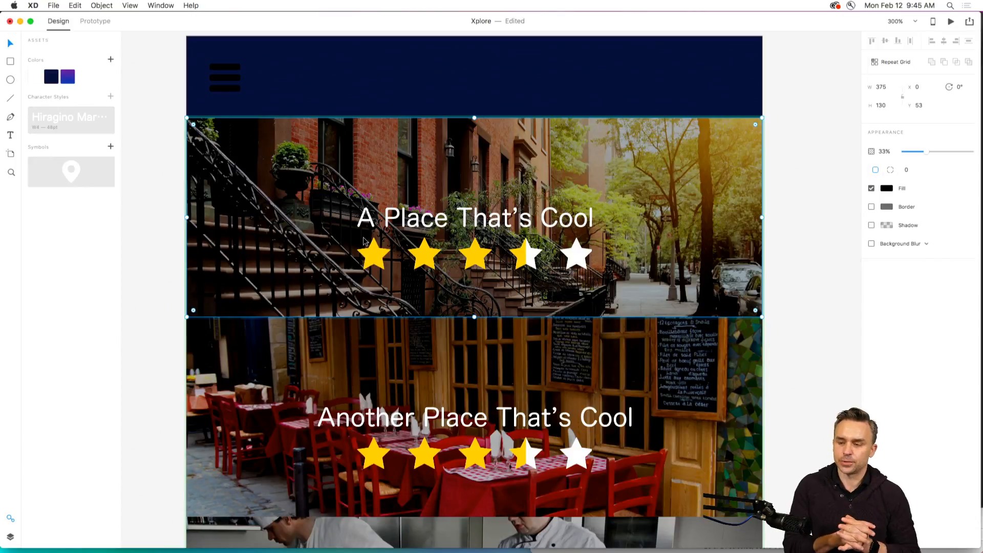
pyautogui.click(142, 174)
pyautogui.click(246, 175)
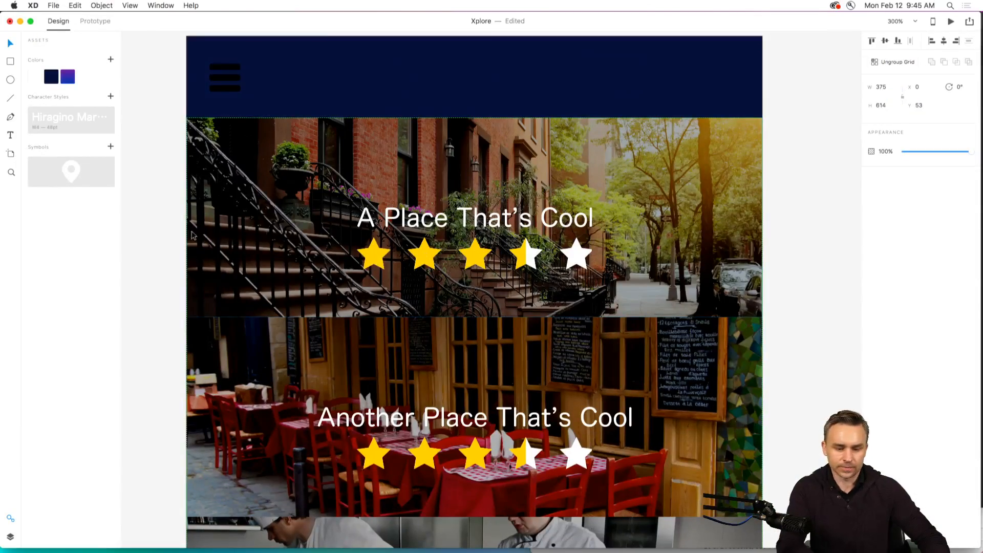
pyautogui.click(140, 230)
# Look over the menu, Content and menu – 2 artboards together, and check which UI kits are offered for download.
pyautogui.press('super+minus')
pyautogui.press('super+minus')
pyautogui.press('super+minus')
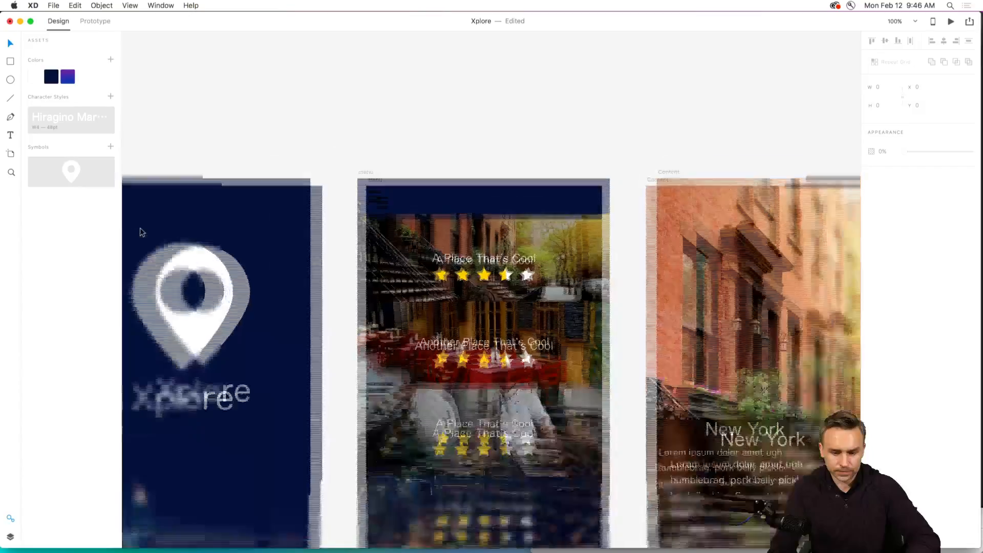
pyautogui.press('space')
pyautogui.moveTo(425, 245); pyautogui.dragTo(252, 218)
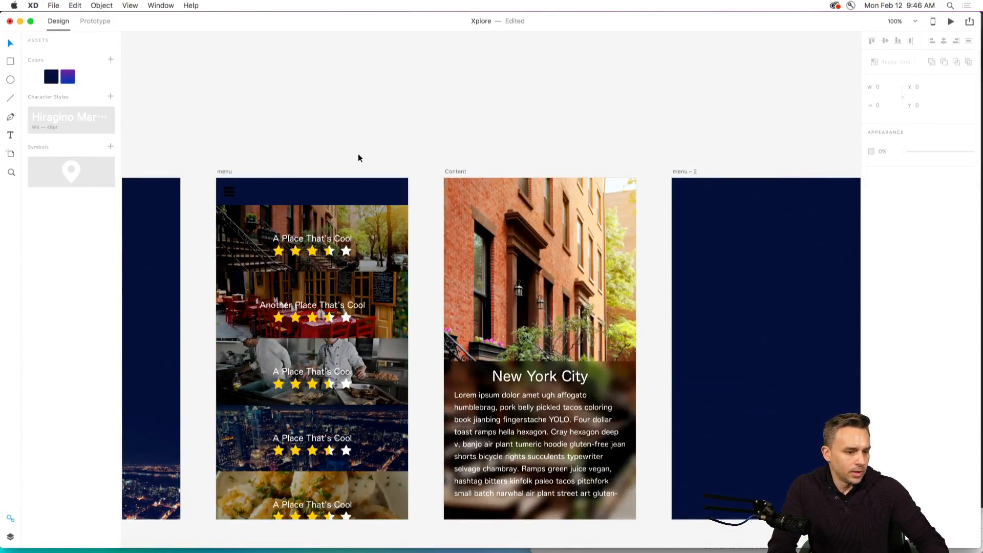
pyautogui.press('space')
pyautogui.moveTo(434, 183); pyautogui.dragTo(328, 125)
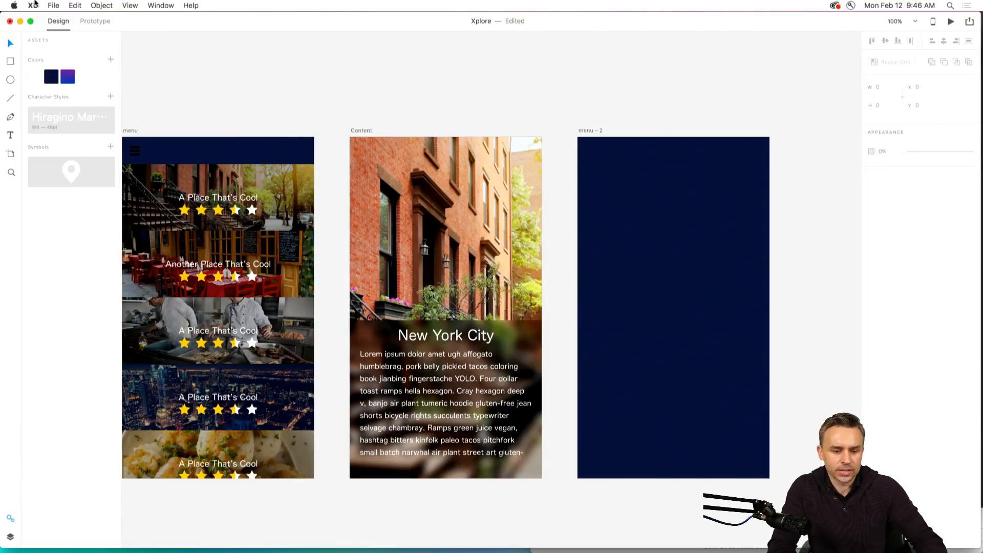
pyautogui.click(51, 5)
pyautogui.click(51, 5)
pyautogui.click(51, 5)
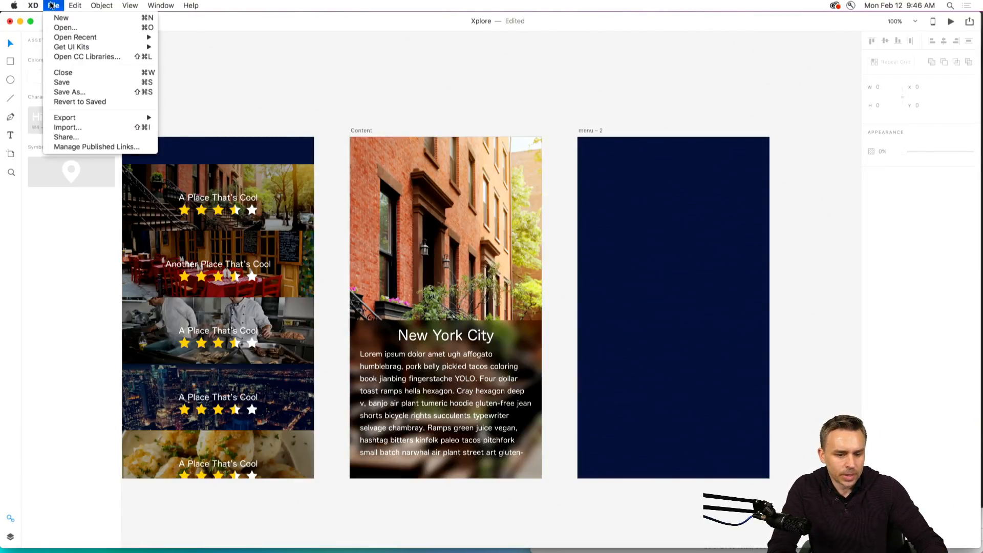
pyautogui.click(52, 5)
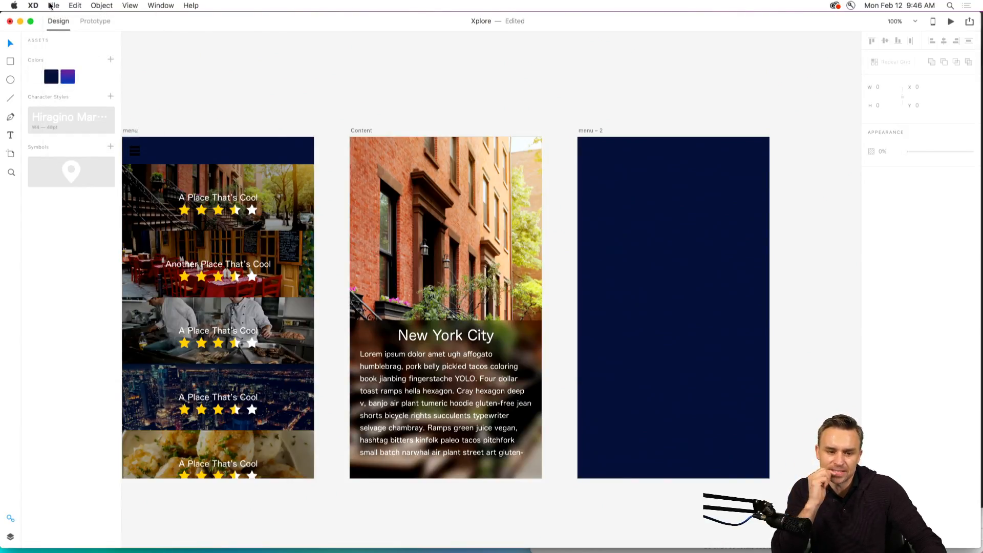
pyautogui.click(52, 5)
pyautogui.moveTo(59, 47)
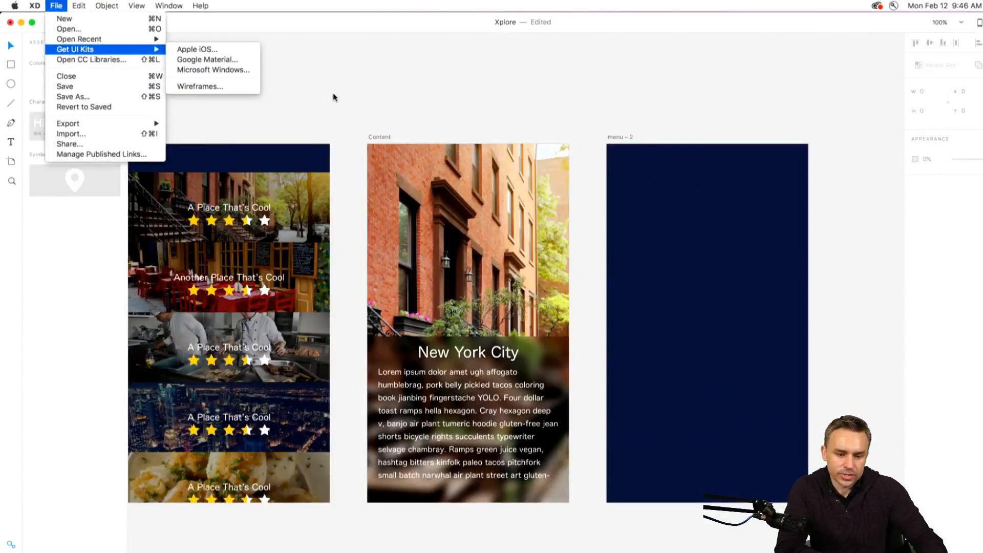
pyautogui.rightClick(333, 93)
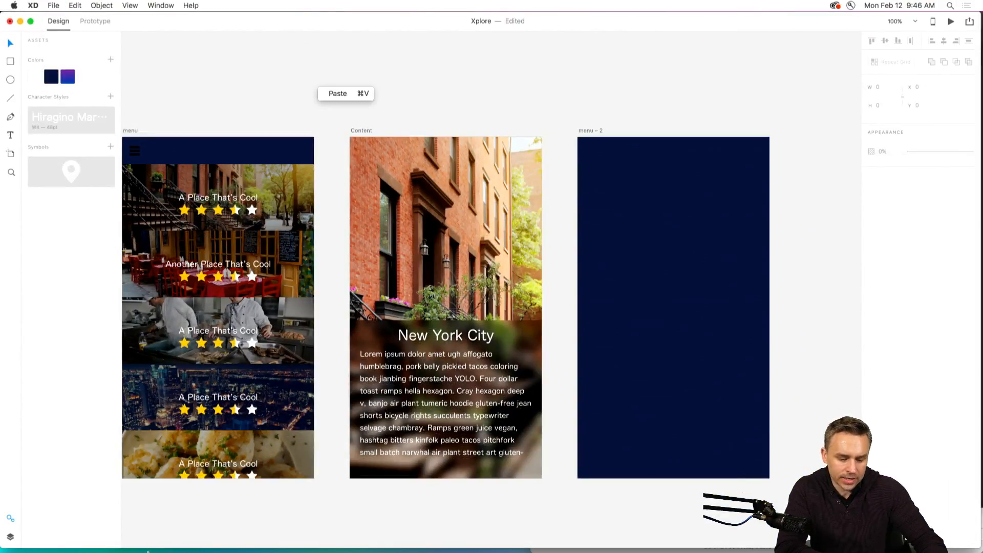
# Switch to Finder and open Wires - Mobile.xd from the Wires folder inside Templates on the Desktop.
pyautogui.click(104, 482)
pyautogui.click(182, 544)
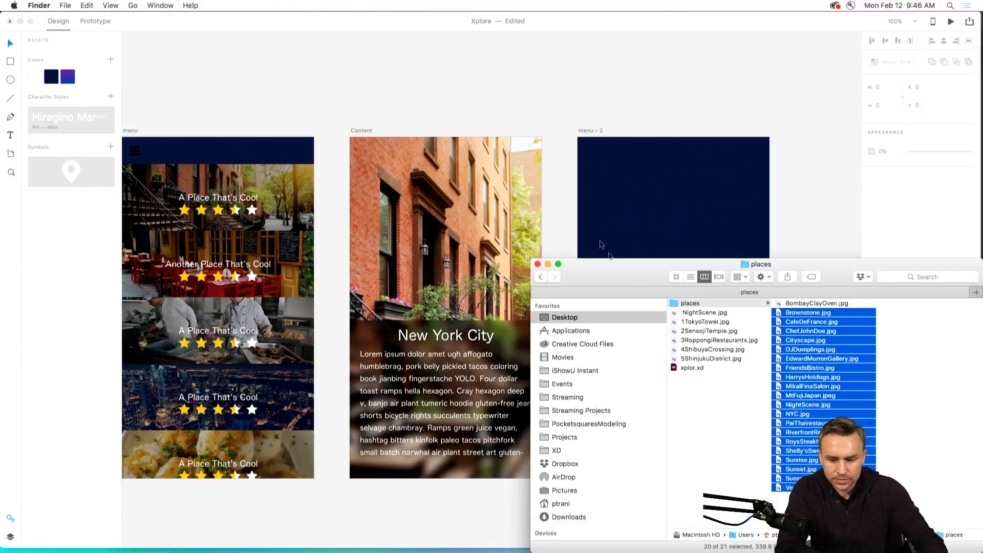
pyautogui.moveTo(610, 264); pyautogui.dragTo(342, 108)
pyautogui.click(279, 163)
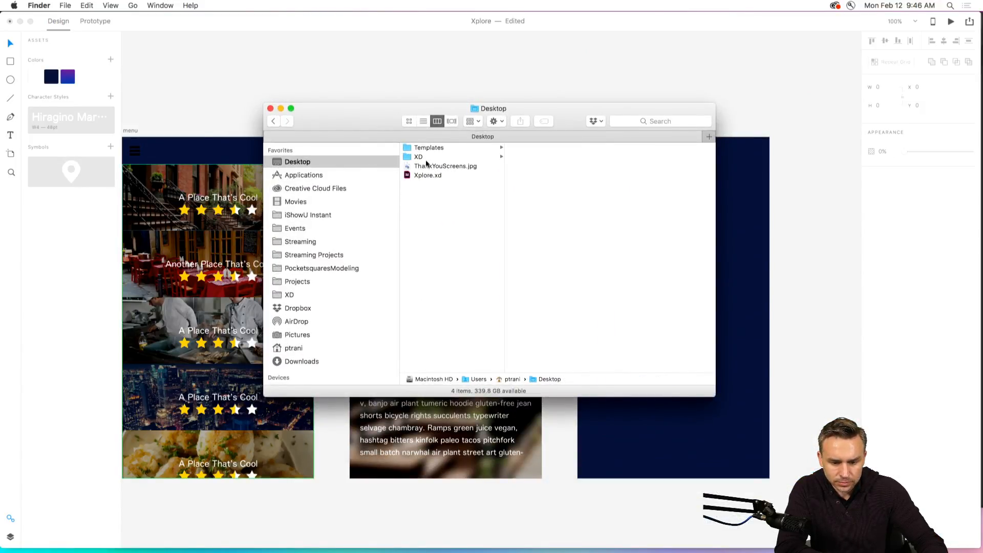
pyautogui.click(420, 148)
pyautogui.click(552, 149)
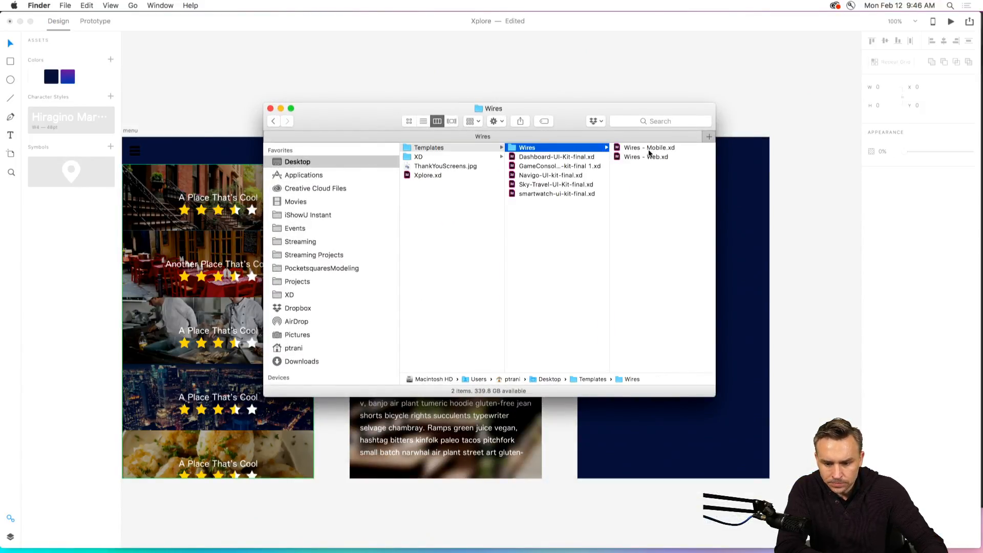
pyautogui.doubleClick(624, 151)
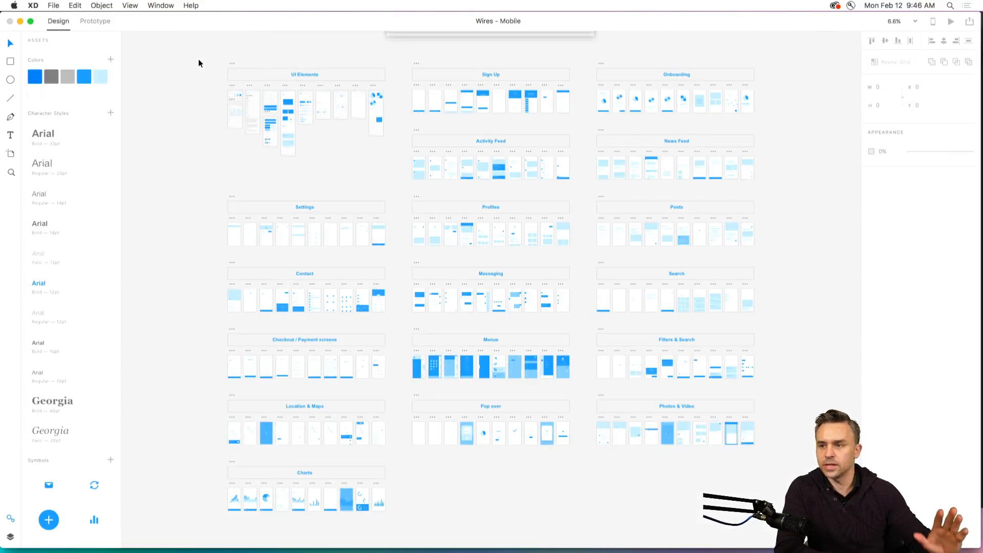
# Examine the icon set in the UI Elements group of the mobile wireframe kit up close.
pyautogui.click(11, 173)
pyautogui.moveTo(226, 99); pyautogui.dragTo(272, 152)
pyautogui.moveTo(360, 283); pyautogui.dragTo(599, 443)
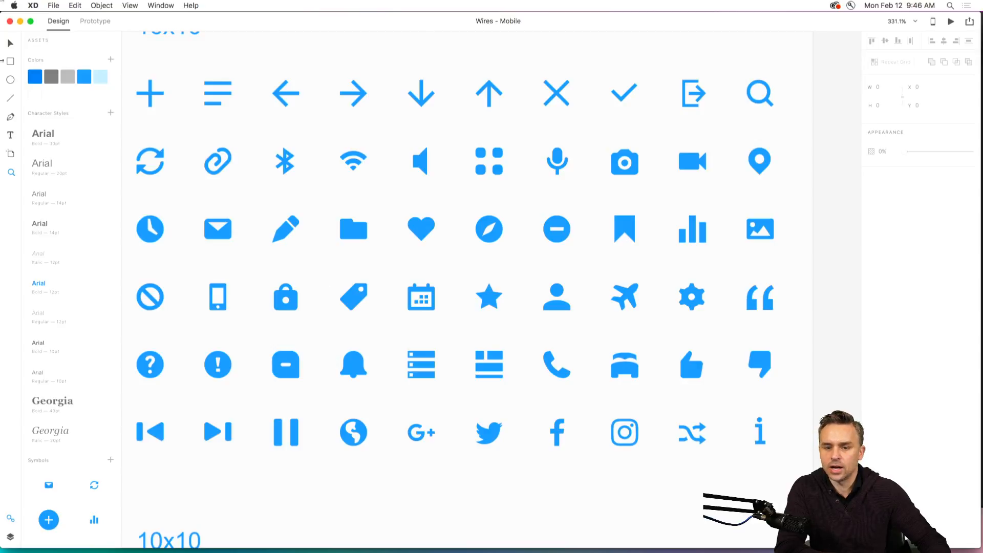
# Review the UI kit choices for Apple iOS, Google Material, Microsoft Windows and Wireframes.
pyautogui.click(53, 5)
pyautogui.moveTo(60, 48)
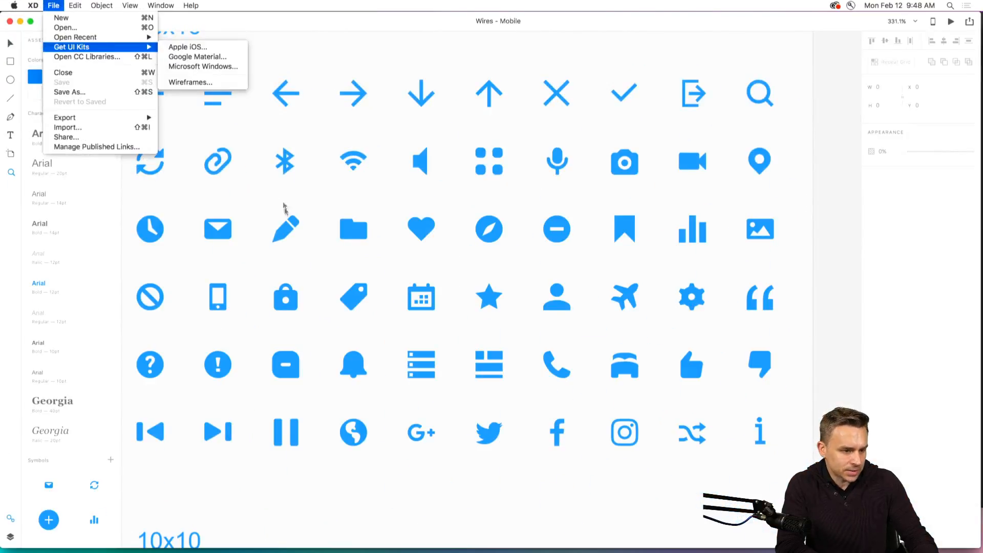
pyautogui.click(257, 289)
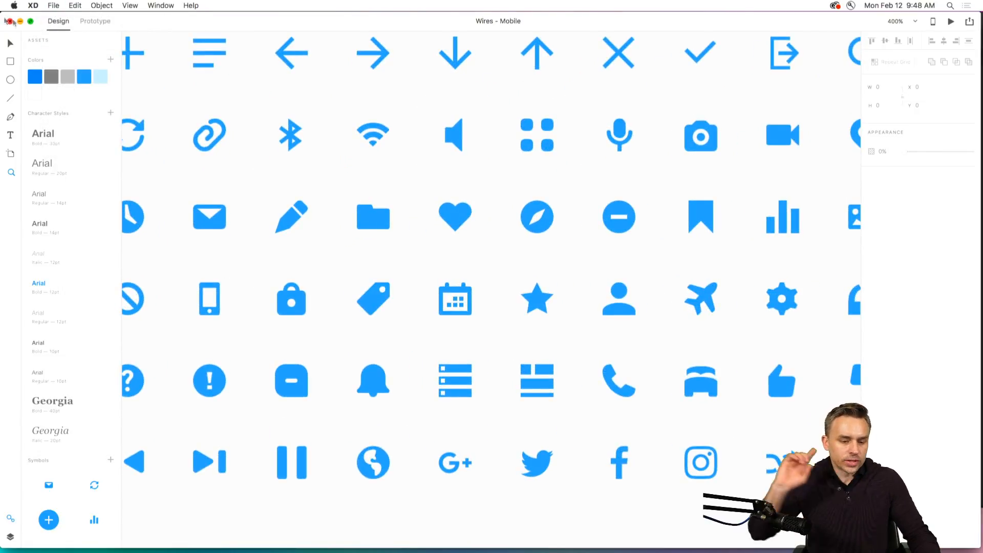
pyautogui.click(53, 5)
pyautogui.moveTo(76, 47)
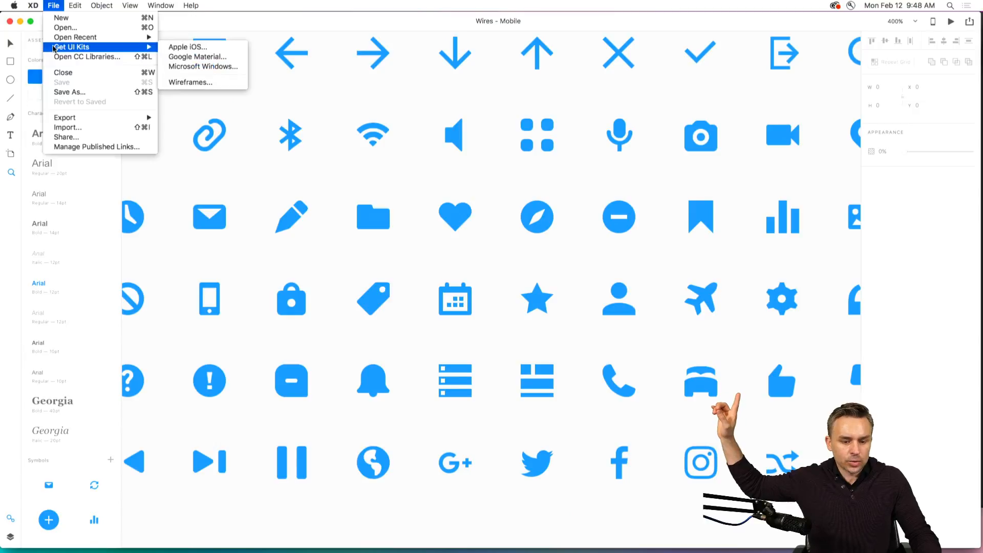
pyautogui.click(226, 82)
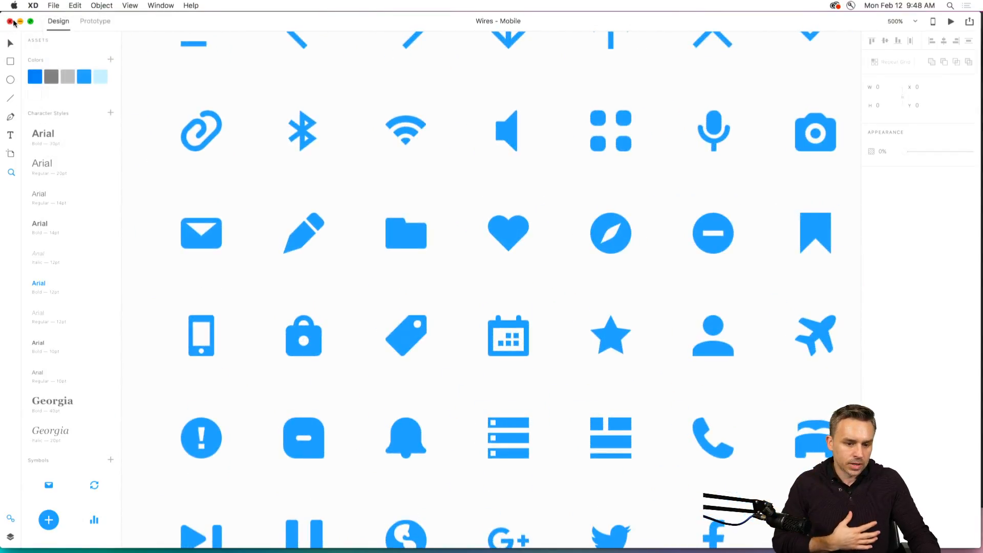
# Close the Wires - Mobile document, switch to Chrome and open the bookmarked Five FREE UI Kits article in a new tab.
pyautogui.click(10, 22)
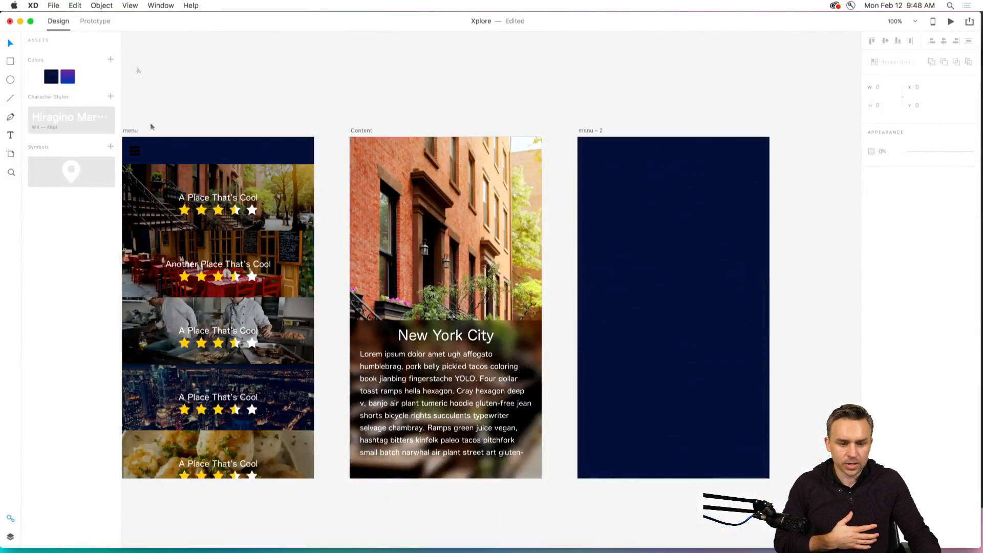
pyautogui.click(457, 543)
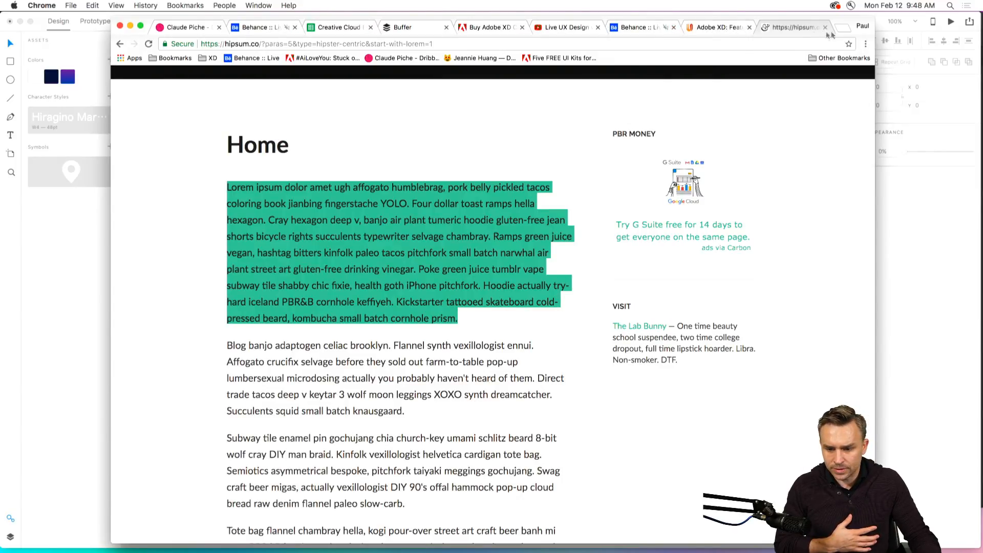
pyautogui.click(842, 27)
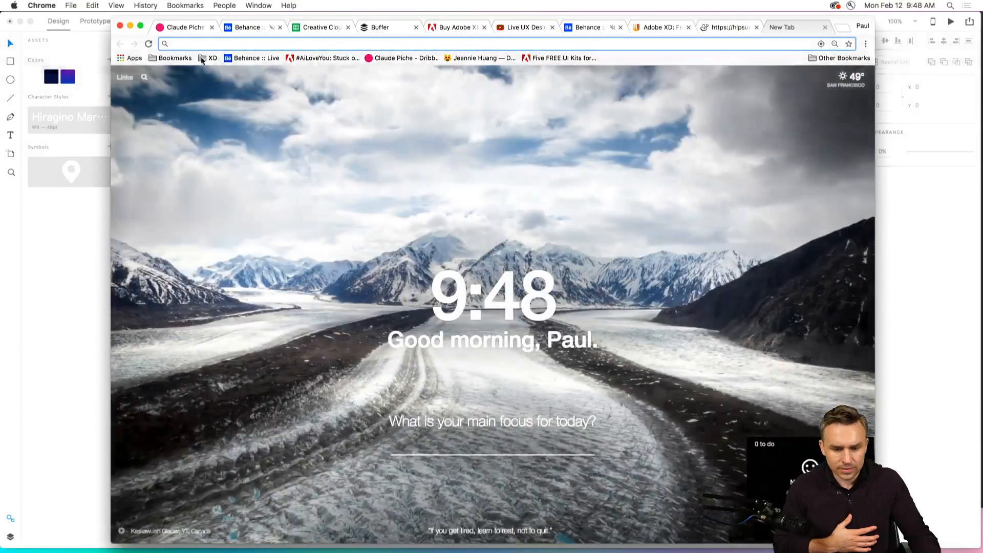
pyautogui.click(208, 58)
pyautogui.click(560, 59)
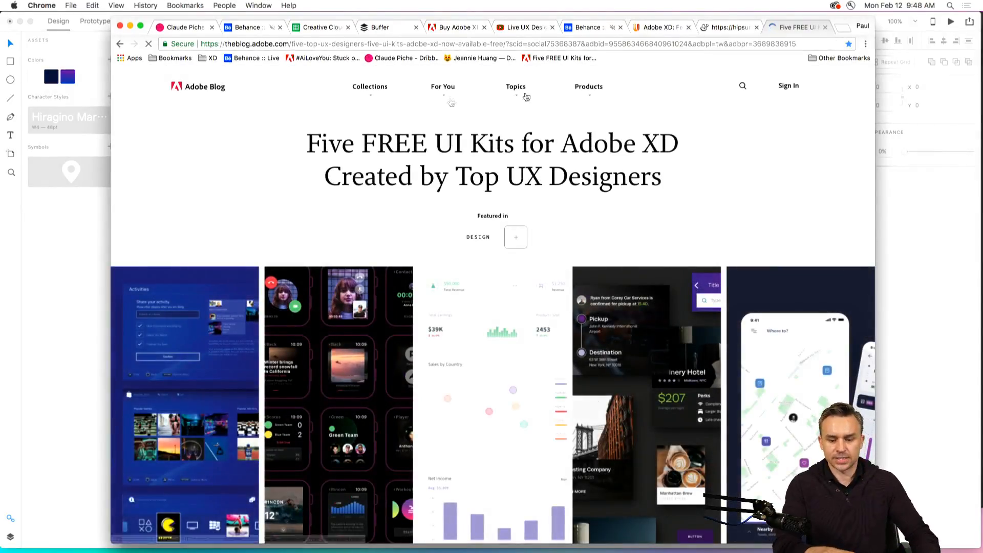
pyautogui.moveTo(841, 25); pyautogui.dragTo(829, 21)
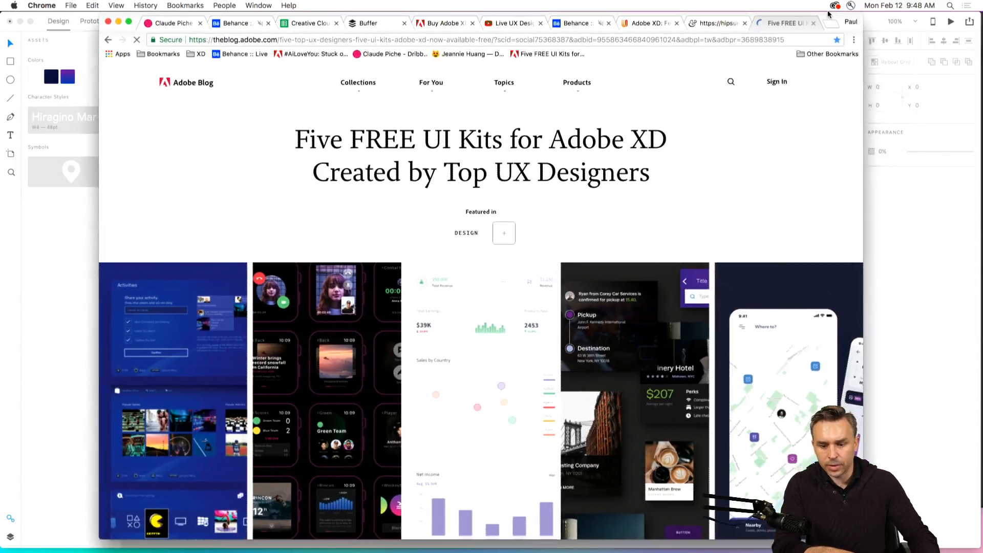
# Copy the article's web address up to "now-available-free/", leaving out the tracking parameters.
pyautogui.scroll(-2, 300, 159)
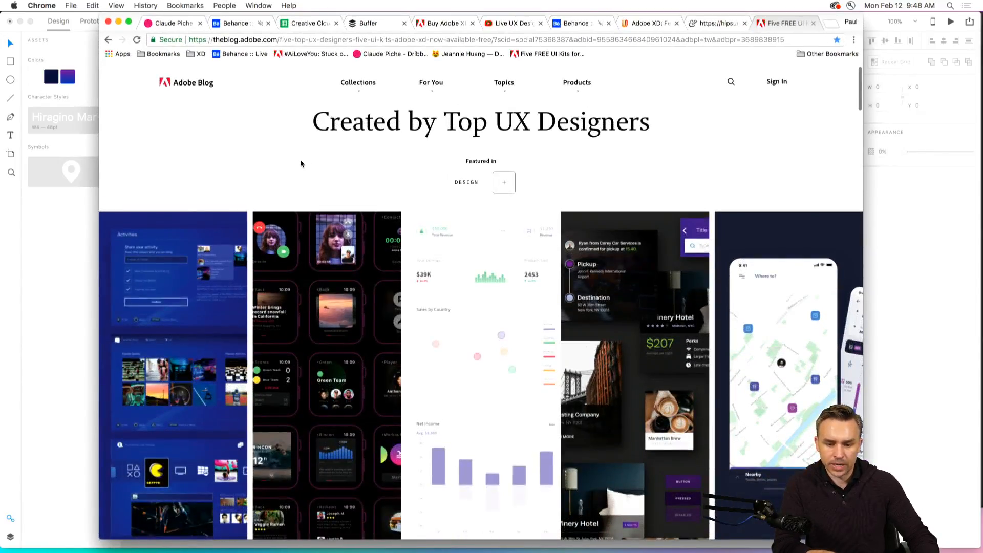
pyautogui.click(464, 36)
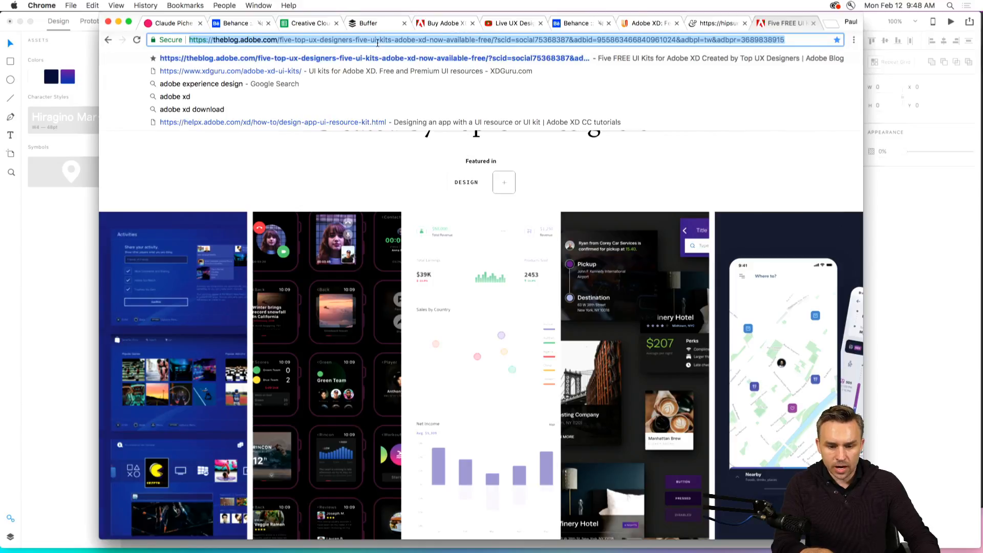
pyautogui.click(457, 34)
pyautogui.tripleClick(456, 35)
pyautogui.click(485, 41)
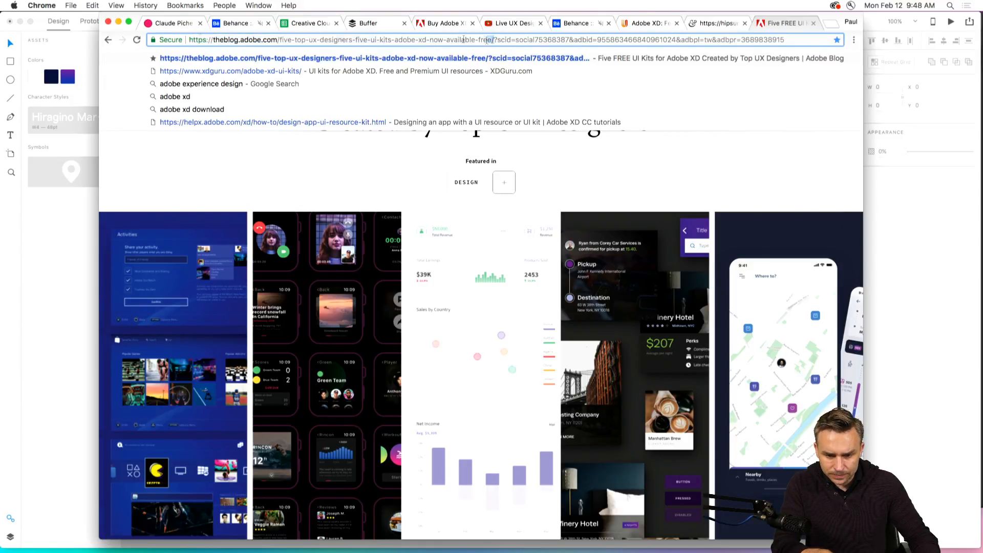
pyautogui.moveTo(494, 39); pyautogui.dragTo(1, 30)
pyautogui.click(158, 205)
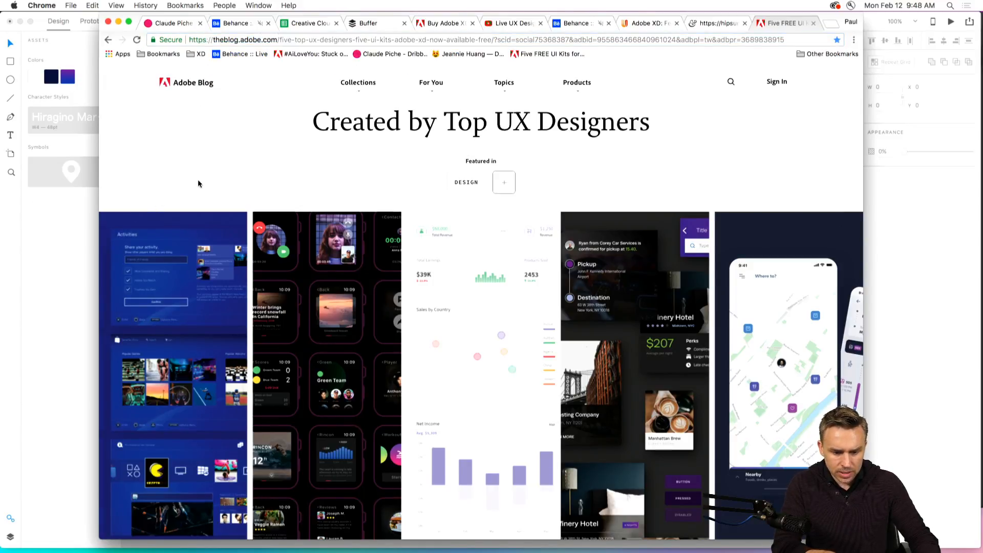
# Look through the article's Smartwatch, Sky Travel Companion, Navigo Transportation, Game Console and Dashboard UI kits.
pyautogui.scroll(-10, 195, 194)
pyautogui.scroll(-15, 193, 201)
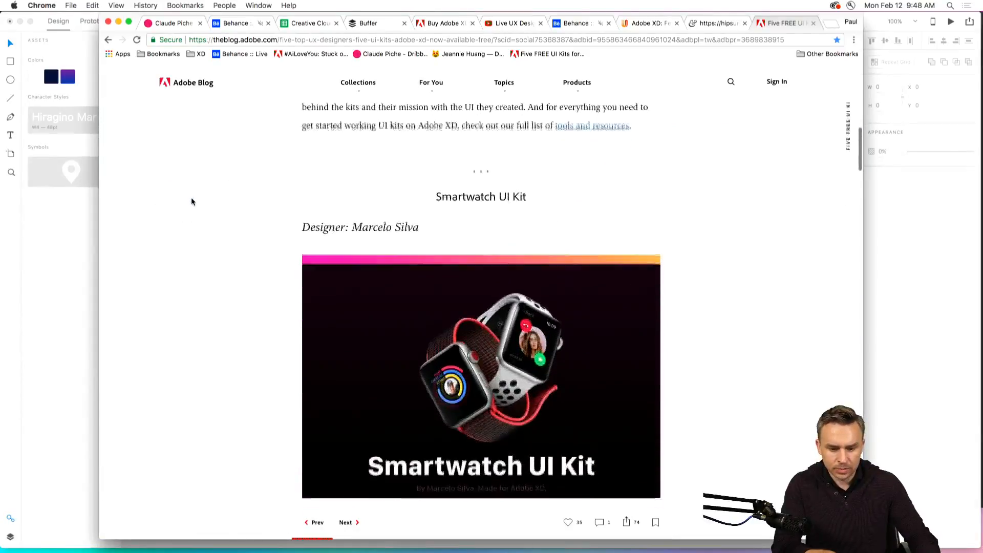
pyautogui.scroll(3, 192, 201)
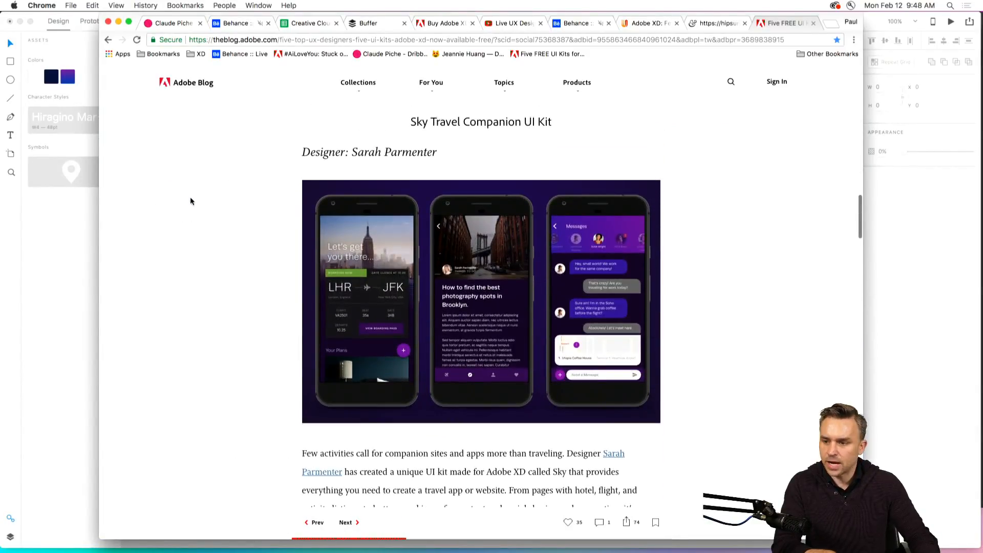
pyautogui.scroll(-10, 191, 201)
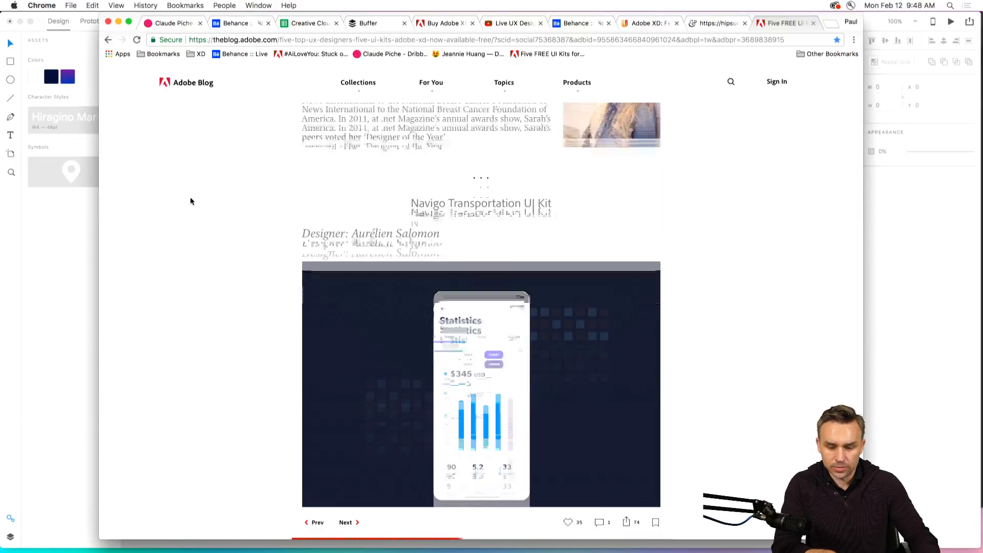
pyautogui.scroll(-10, 190, 201)
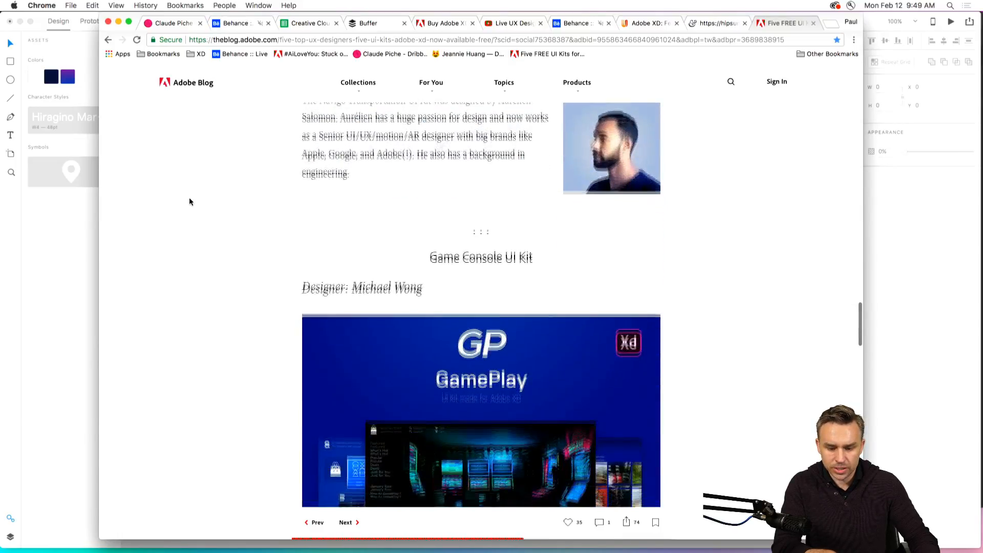
pyautogui.scroll(-10, 190, 202)
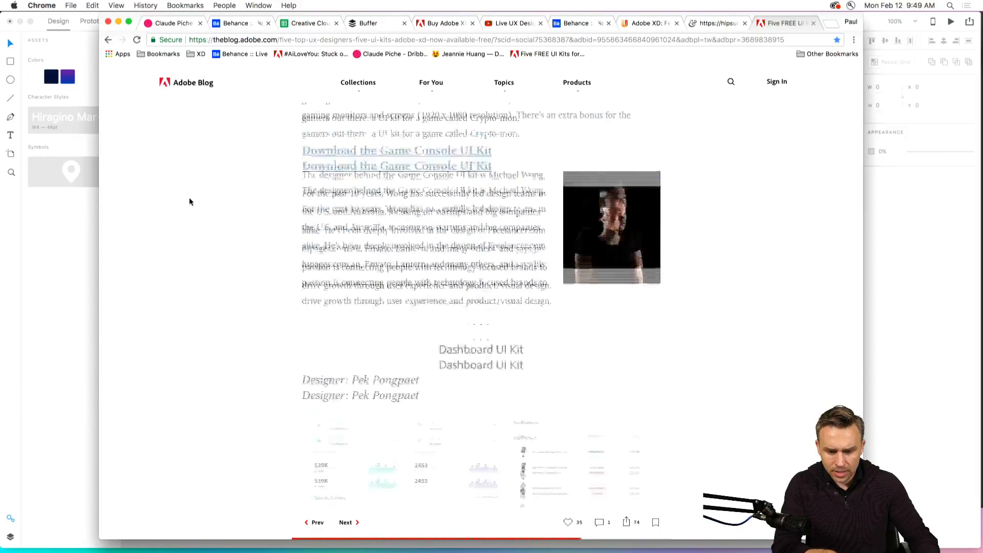
pyautogui.scroll(-5, 189, 198)
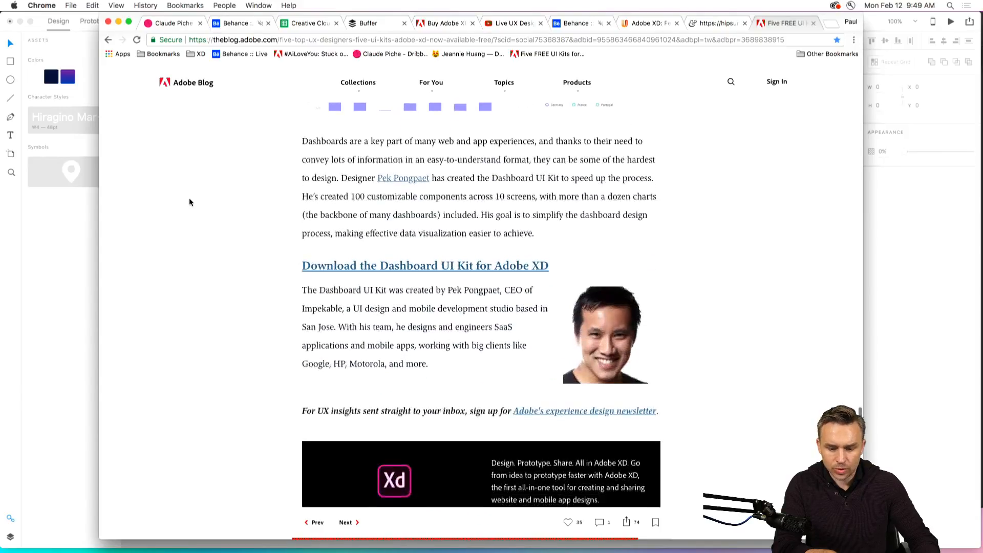
pyautogui.scroll(6, 189, 198)
# Post "UI Kits:" followed by the copied article link in the chat of the Behance stream that is now playing.
pyautogui.click(233, 23)
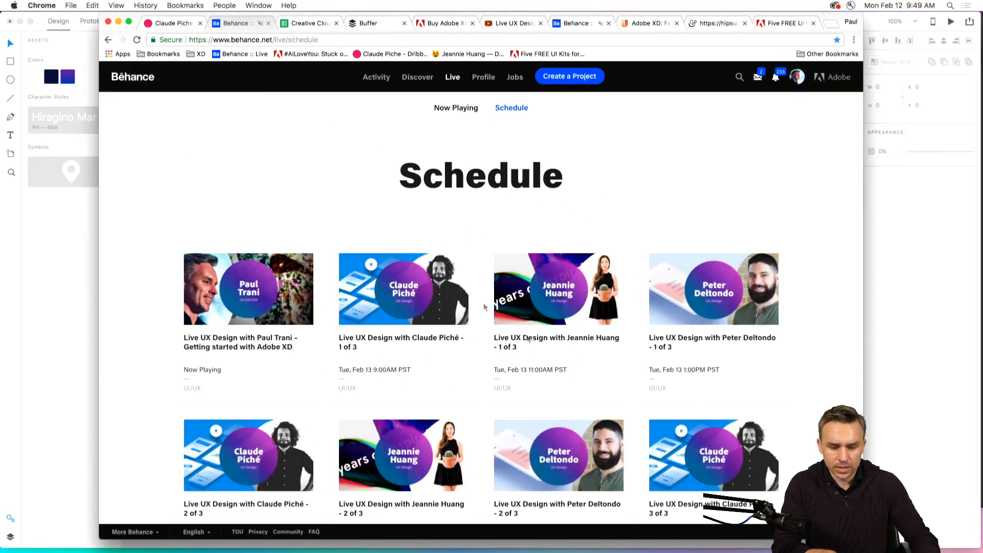
pyautogui.click(439, 109)
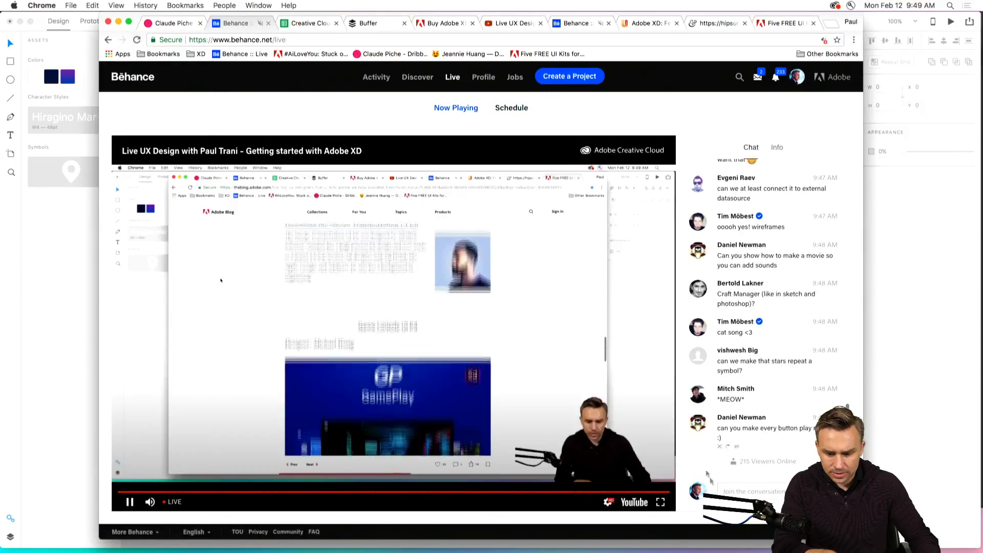
pyautogui.click(737, 489)
pyautogui.write('UI Kits:')
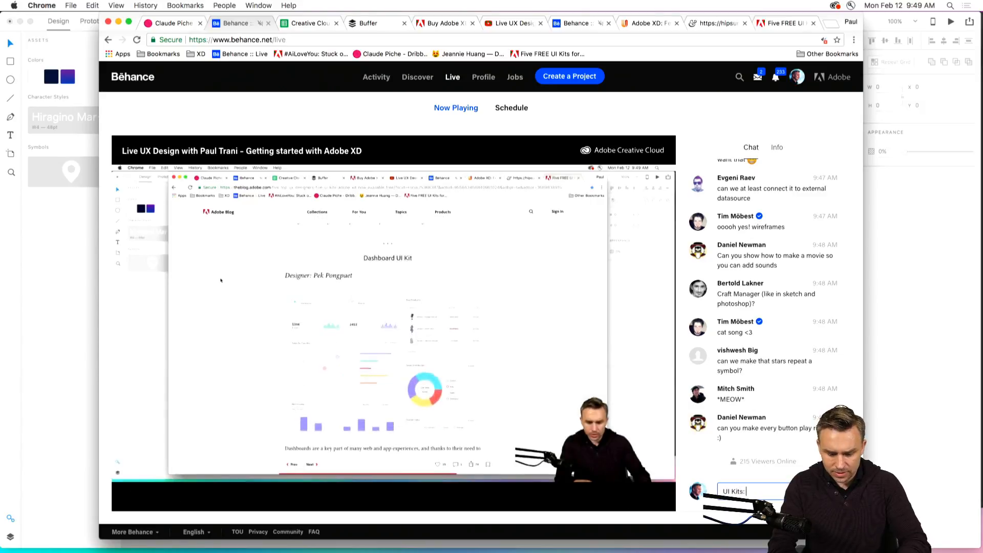
pyautogui.write('https://theblog.adobe.com/top-ux-designers-five-ui-kits-adobe-xd-now-available-free/')
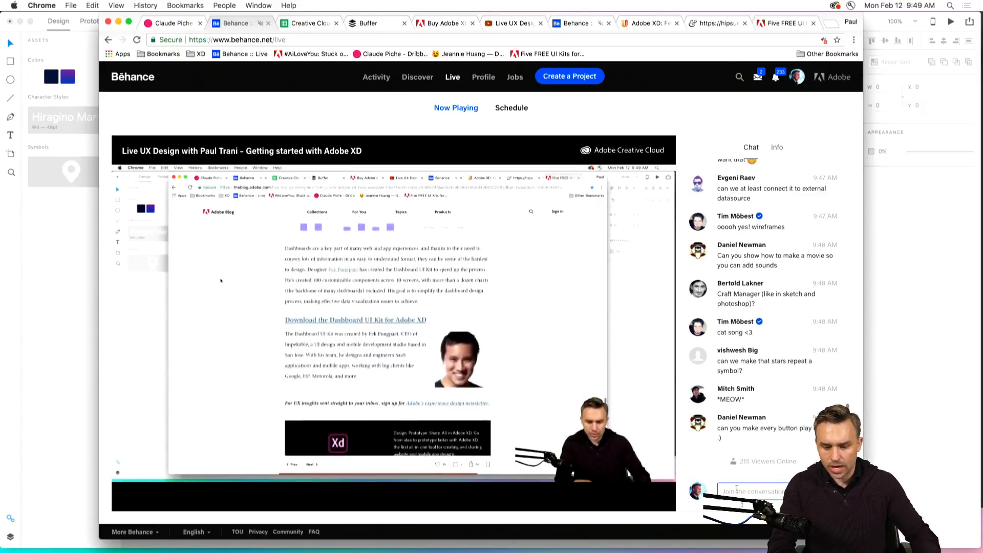
pyautogui.press('Return')
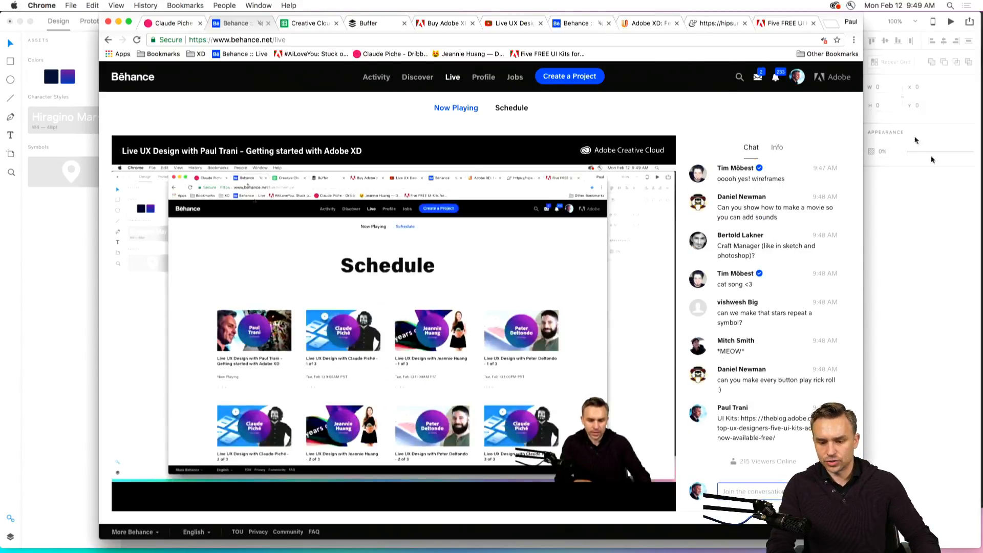
# Switch to Finder and check the Dashboard and GameConsole UI kit files in the Templates folder.
pyautogui.click(913, 272)
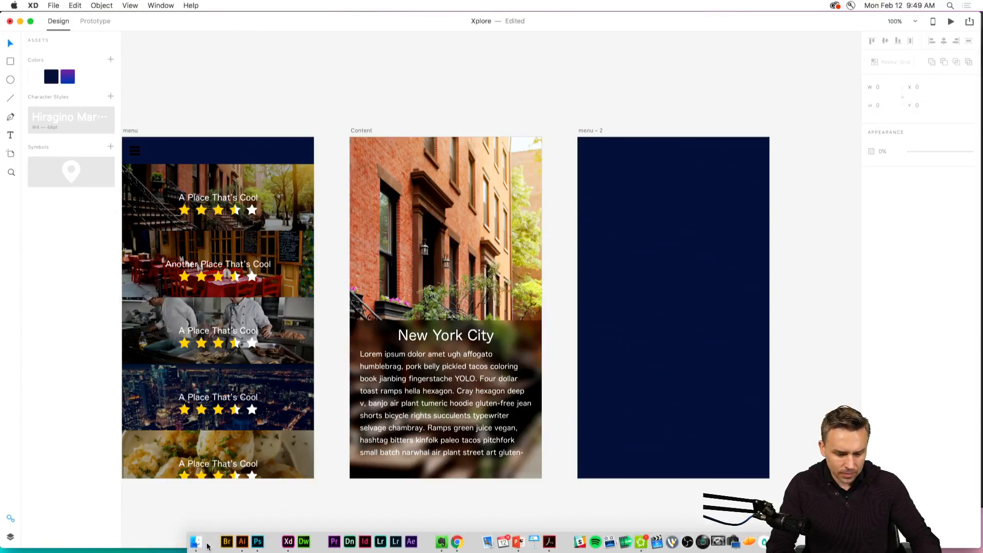
pyautogui.click(195, 544)
pyautogui.click(418, 156)
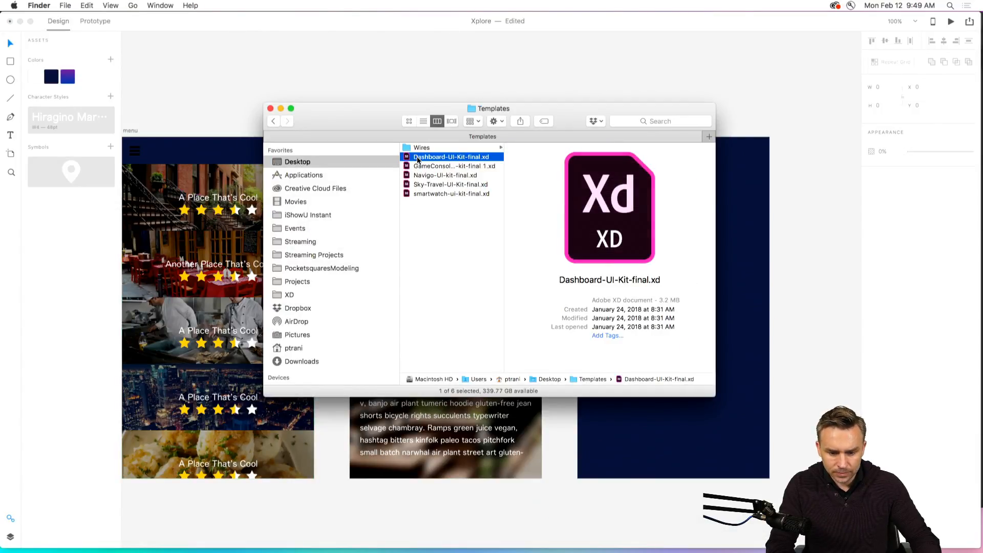
pyautogui.click(417, 166)
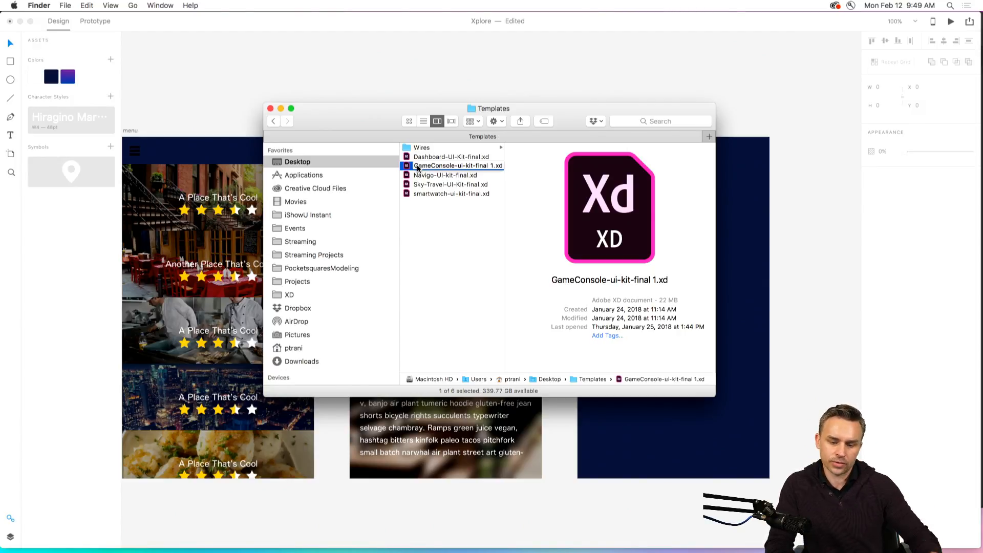
pyautogui.press('Return')
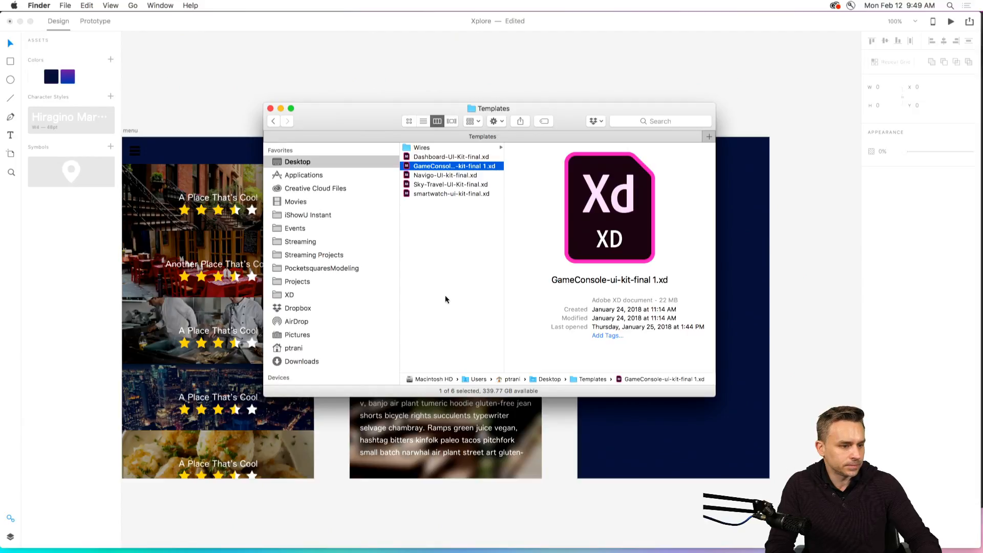
pyautogui.press('Left')
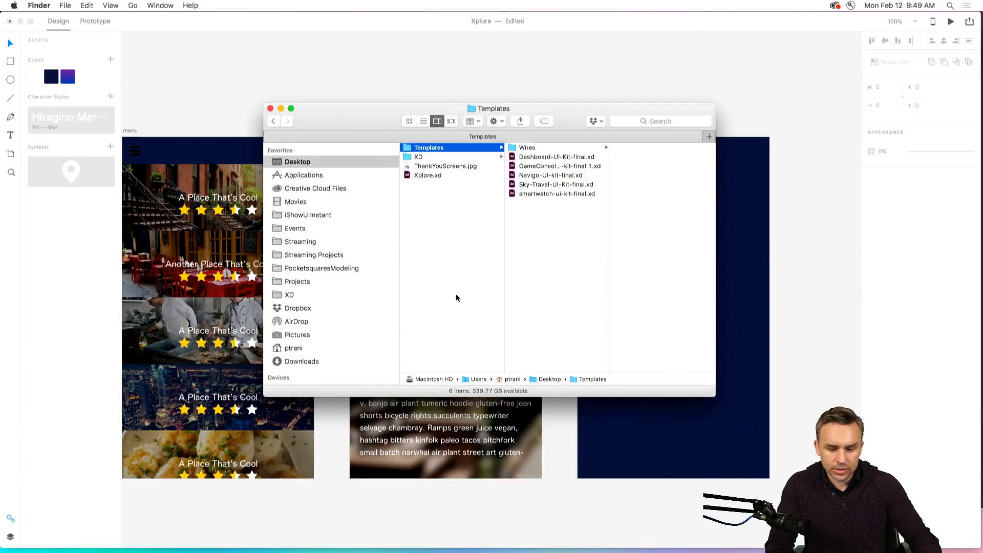
pyautogui.click(517, 157)
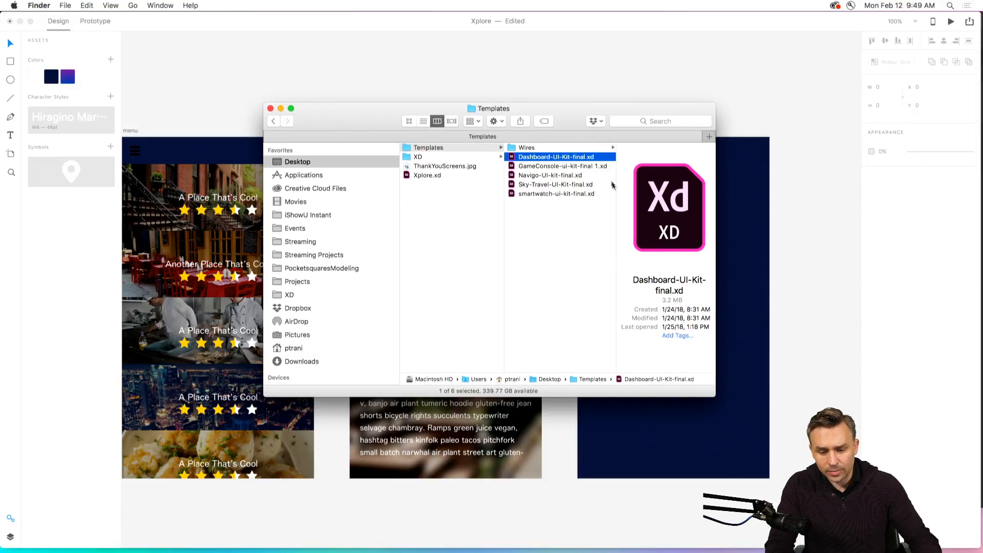
pyautogui.click(521, 168)
pyautogui.click(516, 159)
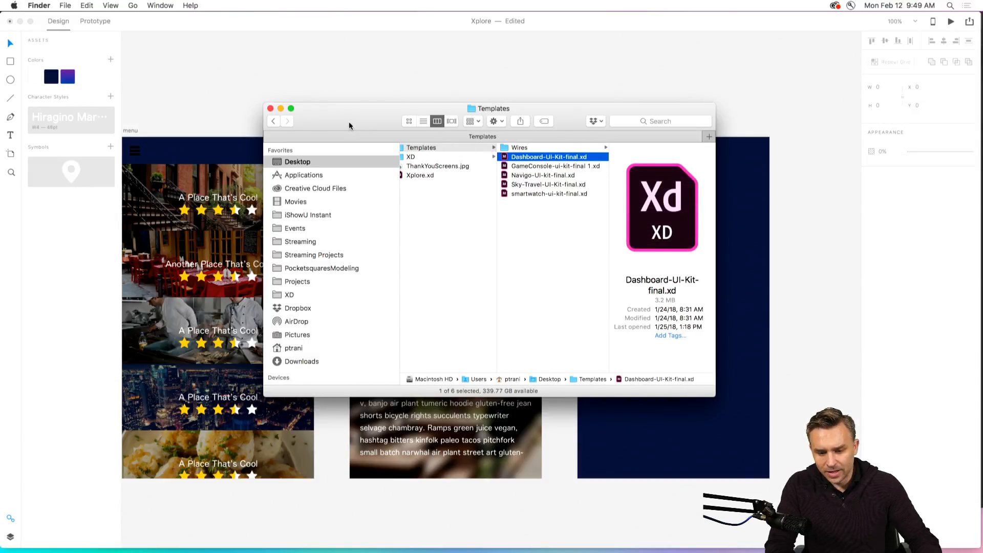
# Open Sky-Travel-UI-Kit-final.xd from the Templates folder.
pyautogui.moveTo(348, 124); pyautogui.dragTo(303, 106)
pyautogui.click(485, 150)
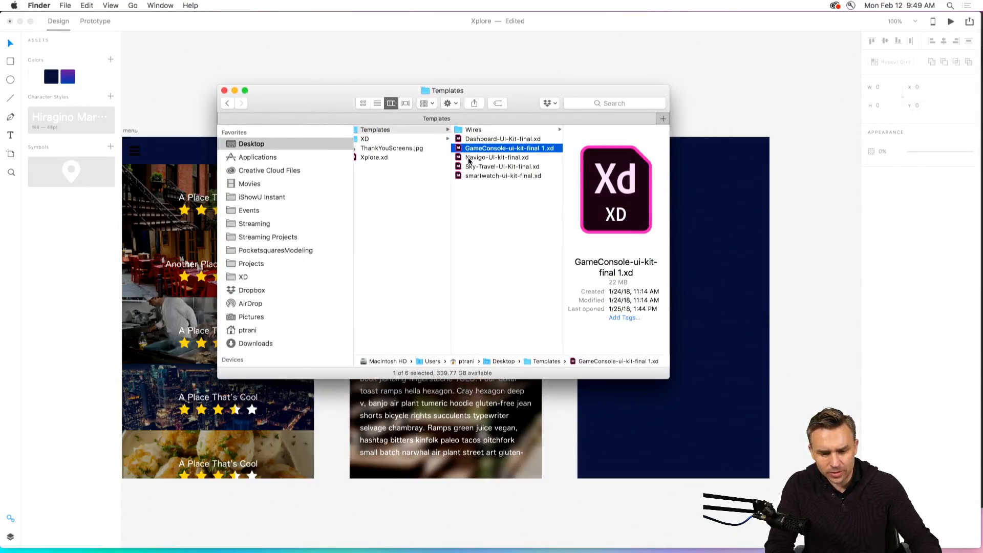
pyautogui.click(468, 157)
pyautogui.click(463, 168)
pyautogui.doubleClick(462, 168)
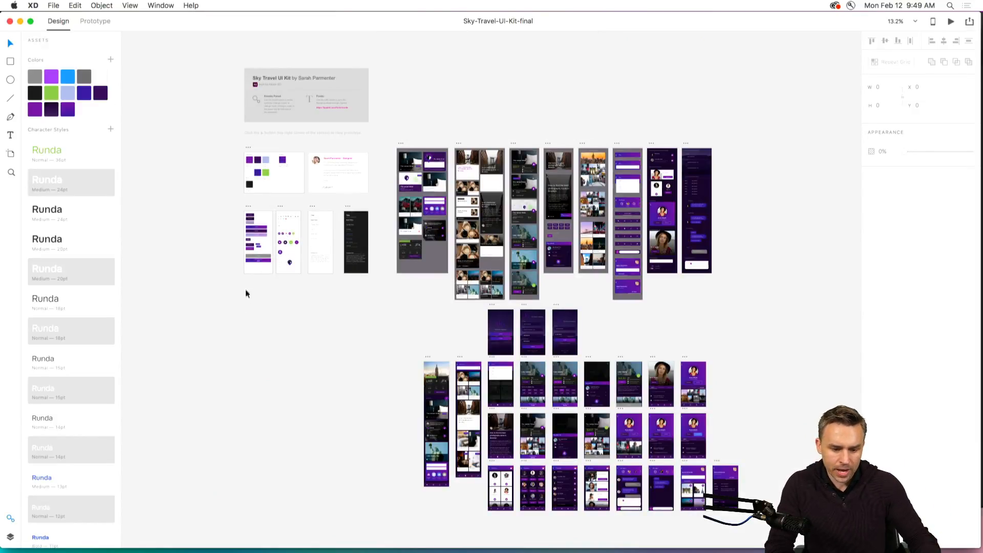
# Examine the kit's Header Cards artboard up close, selecting the price text inside the first The James Hotel card.
pyautogui.hscroll(-5, 246, 290)
pyautogui.scroll(4, 245, 290)
pyautogui.scroll(5, 250, 314)
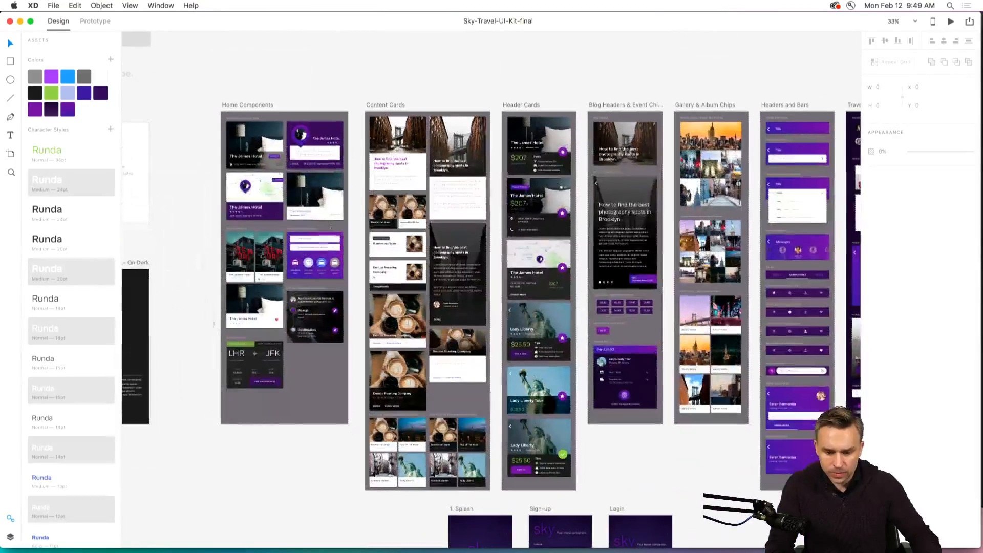
pyautogui.click(538, 151)
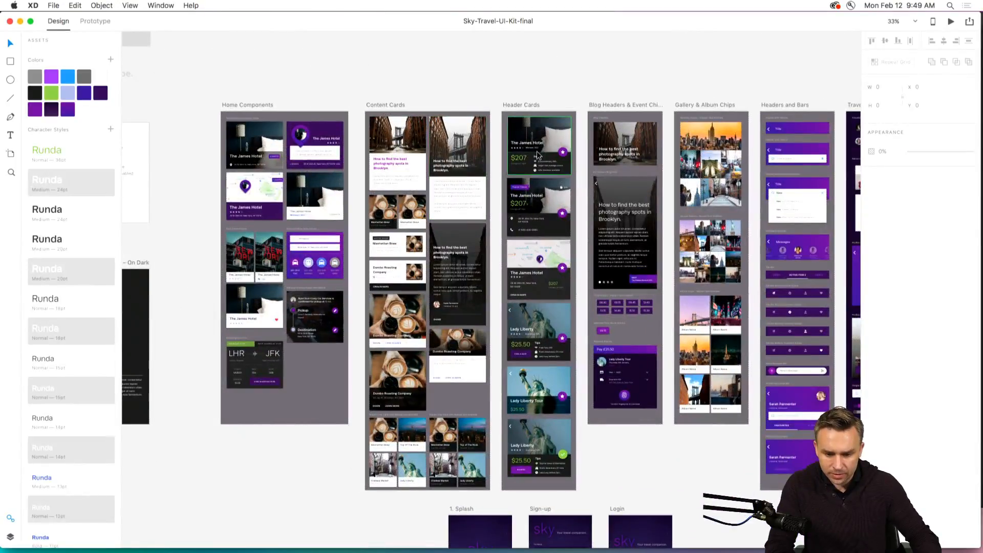
pyautogui.press('super+equal')
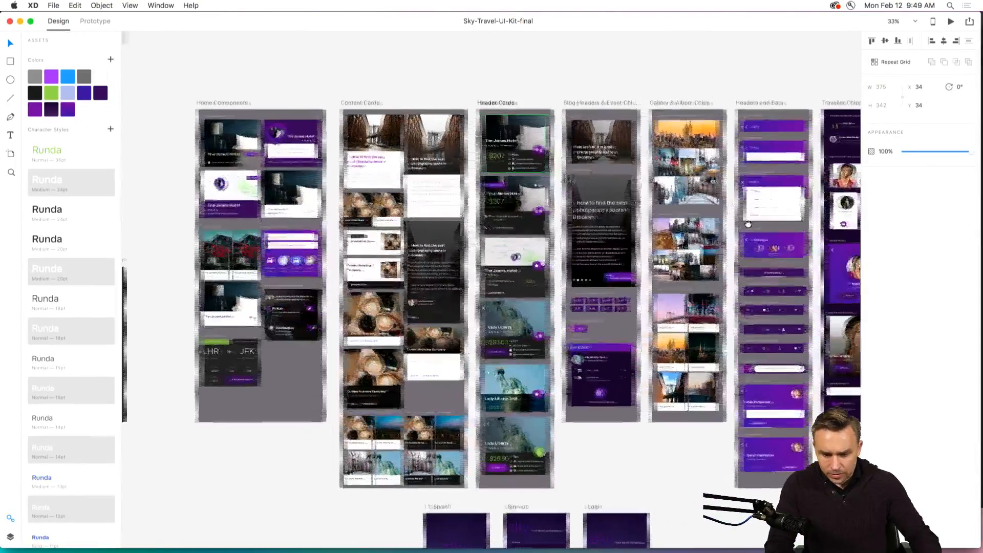
pyautogui.press('super+equal')
pyautogui.press('super+equal')
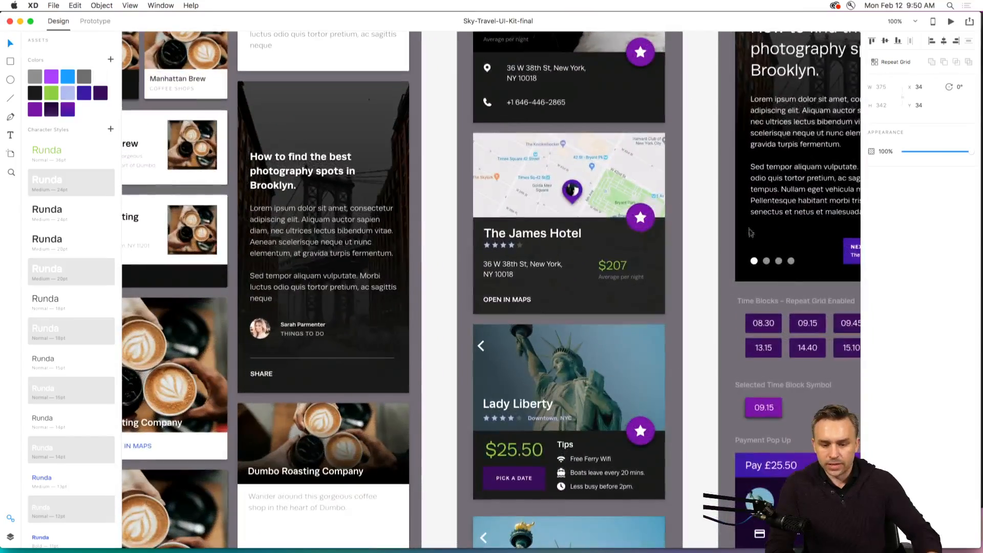
pyautogui.moveTo(624, 133); pyautogui.dragTo(558, 520)
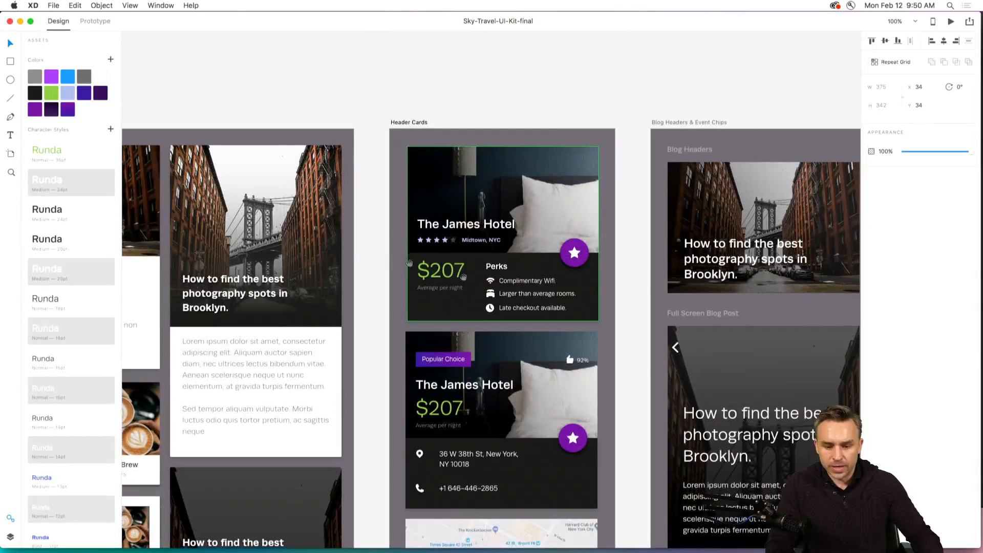
pyautogui.doubleClick(469, 180)
pyautogui.click(425, 274)
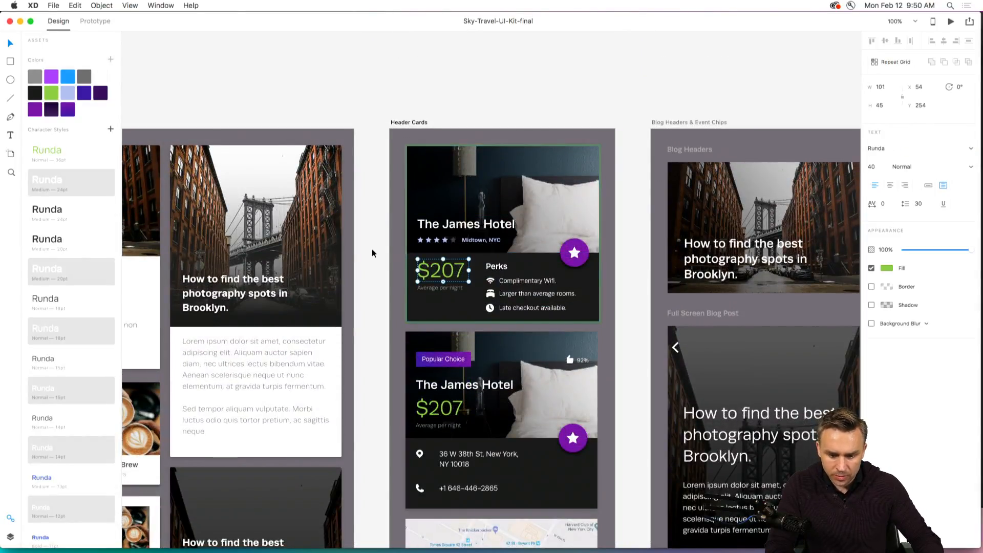
# Examine the Sky Travel kit's content cards, header cards and blog components, both across all artboards and up close.
pyautogui.click(372, 251)
pyautogui.moveTo(372, 296); pyautogui.dragTo(516, 193)
pyautogui.scroll(-3, 439, 157)
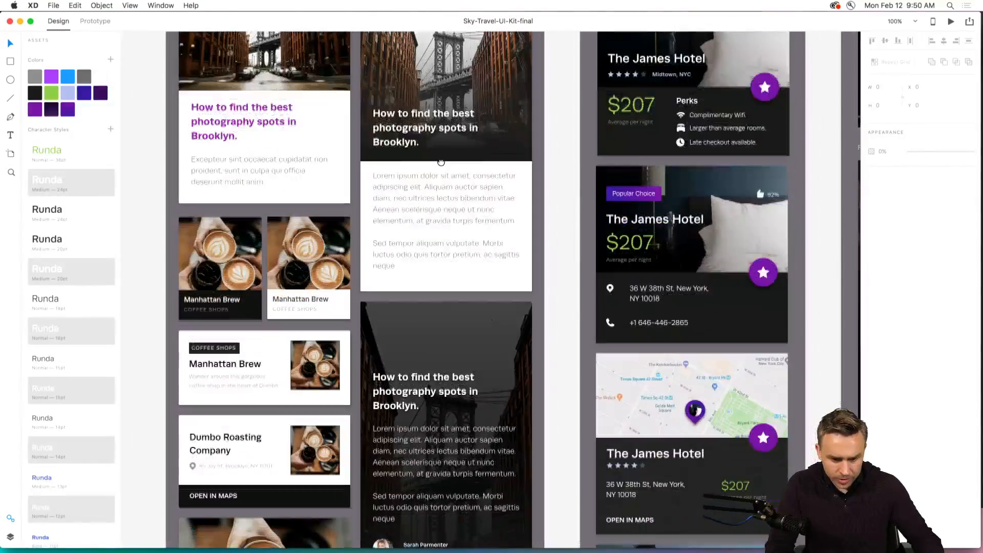
pyautogui.scroll(-10, 441, 166)
pyautogui.hscroll(10, 440, 166)
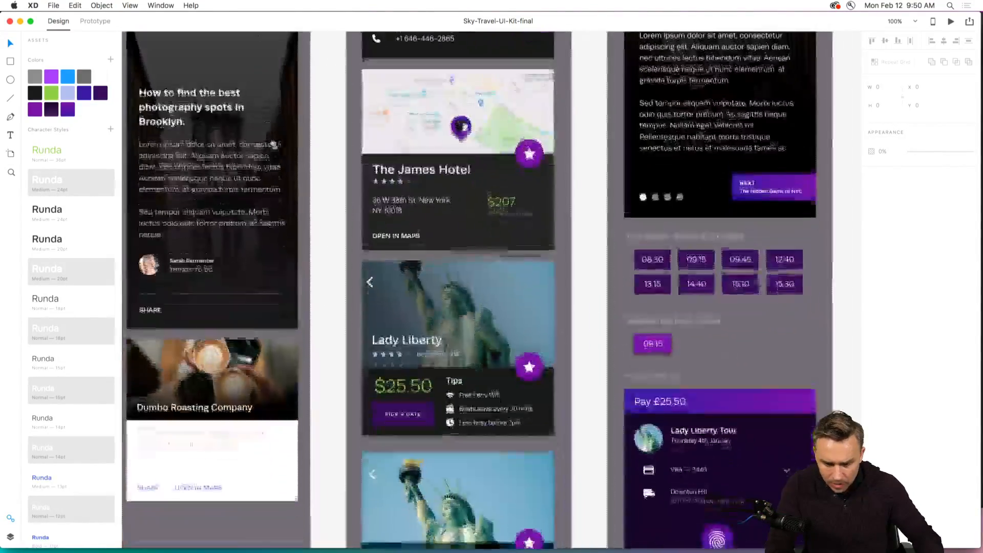
pyautogui.press('super+minus')
pyautogui.press('super+minus')
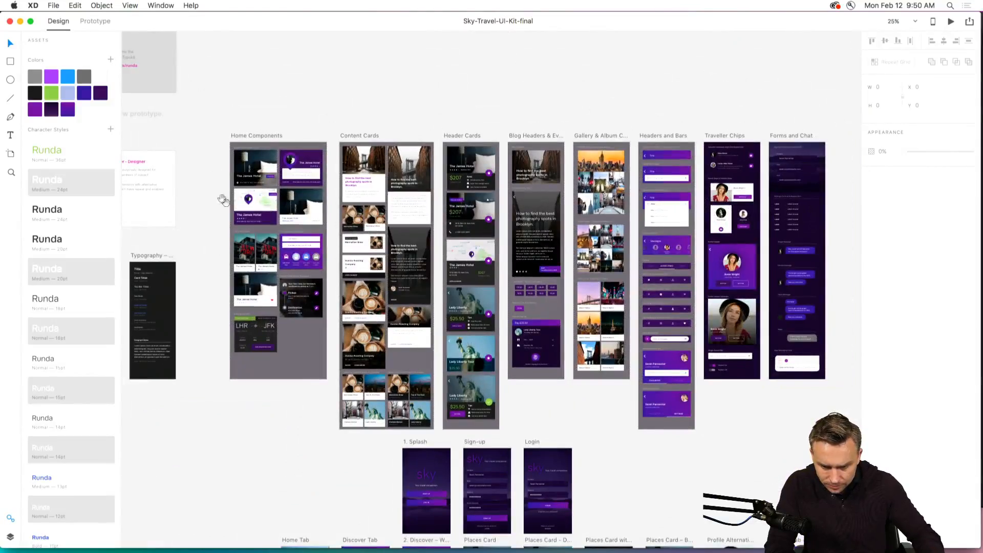
pyautogui.moveTo(581, 365); pyautogui.dragTo(602, 395)
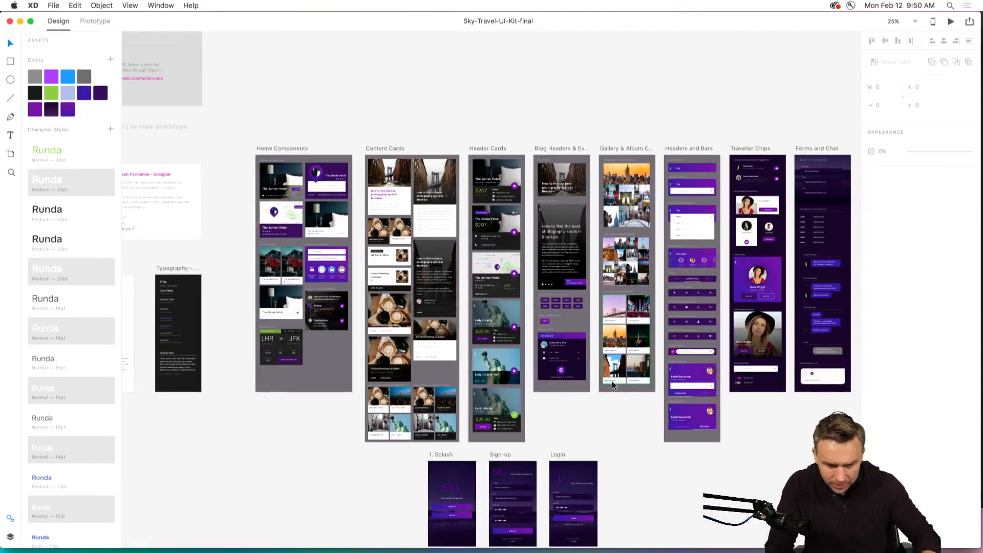
pyautogui.press('super+plus')
pyautogui.press('super+plus')
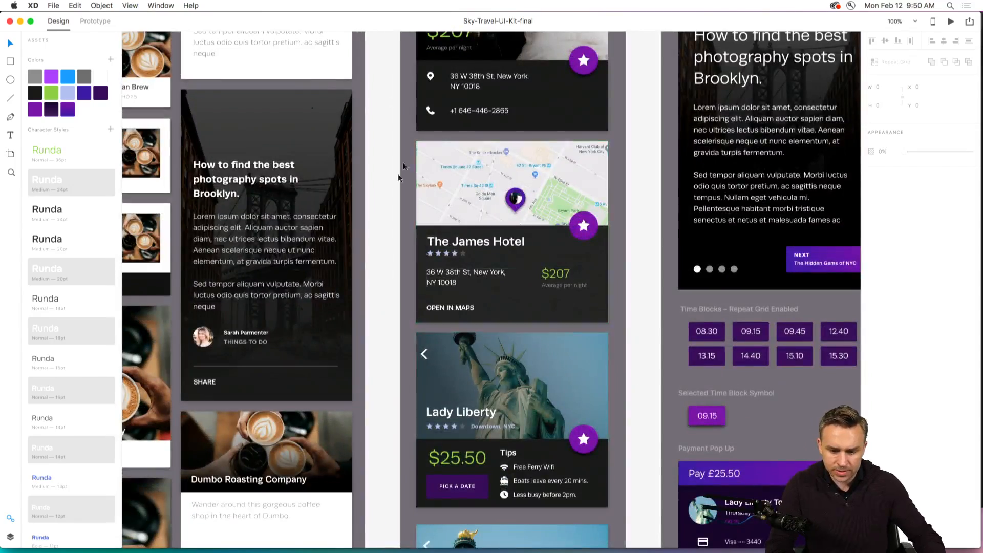
# Copy the James Hotel map card from the Header Cards artboard into the Xplore document, aligned to the top of the menu – 2 artboard.
pyautogui.click(448, 188)
pyautogui.moveTo(463, 173); pyautogui.dragTo(480, 220)
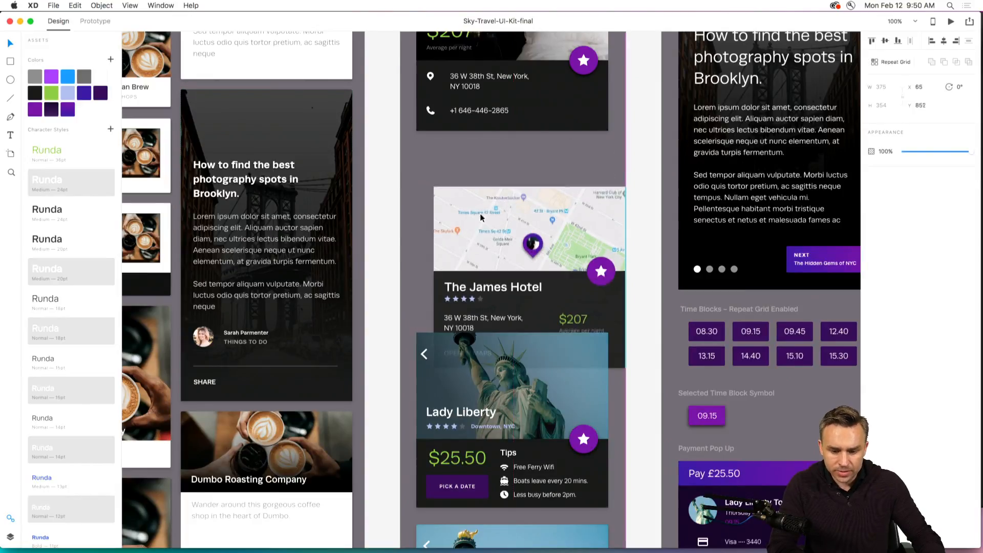
pyautogui.press('super+grave')
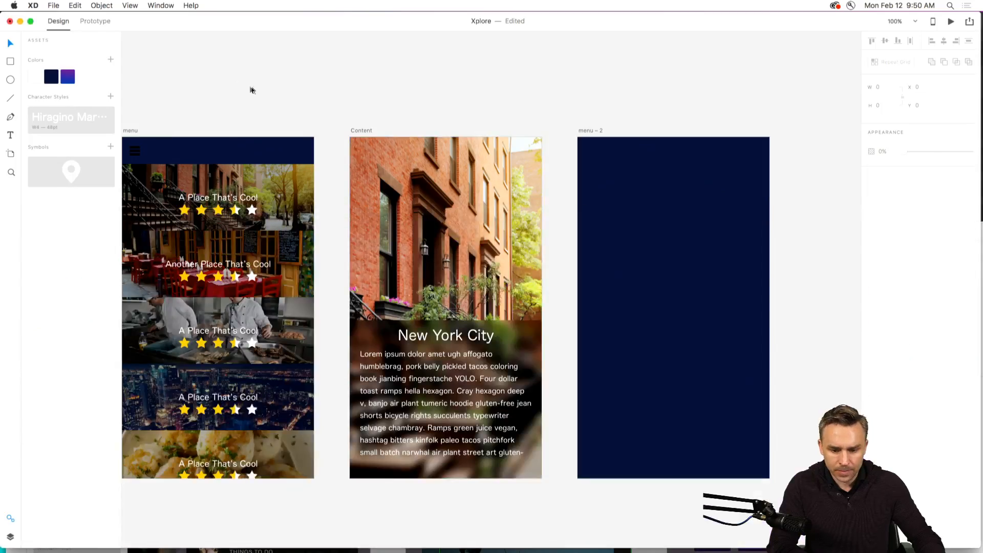
pyautogui.press('super+v')
pyautogui.moveTo(497, 236); pyautogui.dragTo(677, 175)
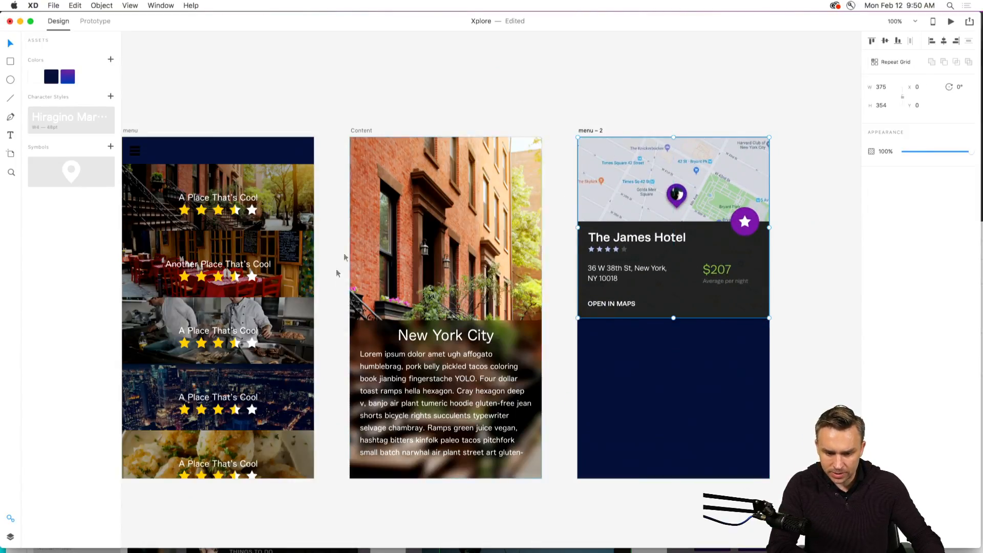
# Turn the James Hotel card into a Repeat Grid extended vertically to the bottom edge of the menu – 2 artboard.
pyautogui.doubleClick(636, 242)
pyautogui.click(535, 206)
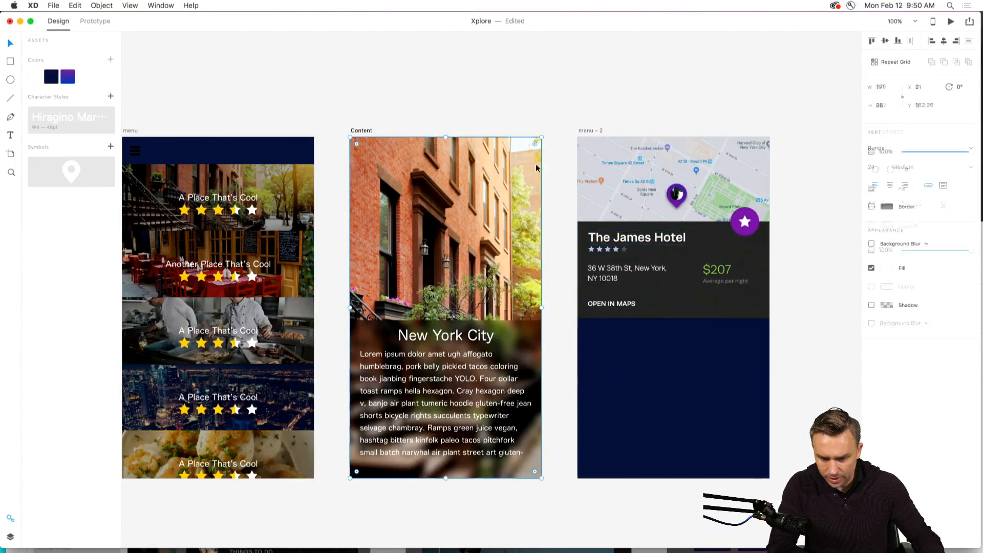
pyautogui.click(618, 158)
pyautogui.click(890, 63)
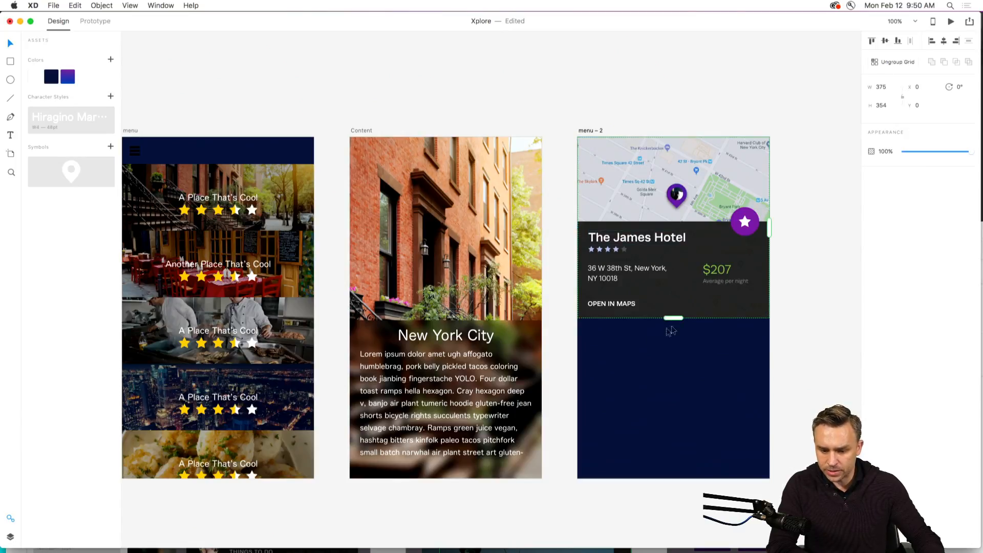
pyautogui.moveTo(673, 317); pyautogui.dragTo(672, 478)
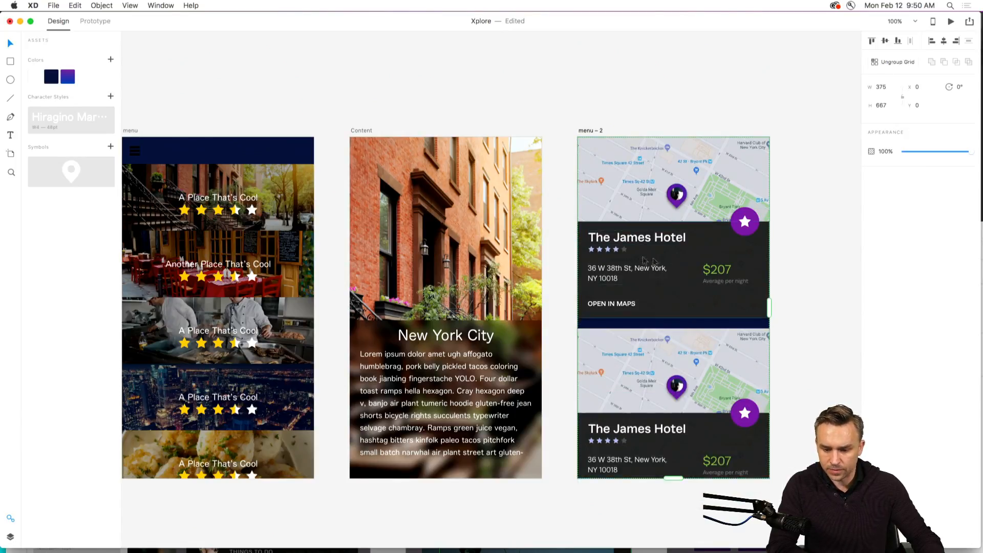
# Change the hotel name on the second card of the repeat grid to "The Standard".
pyautogui.doubleClick(632, 434)
pyautogui.doubleClick(628, 432)
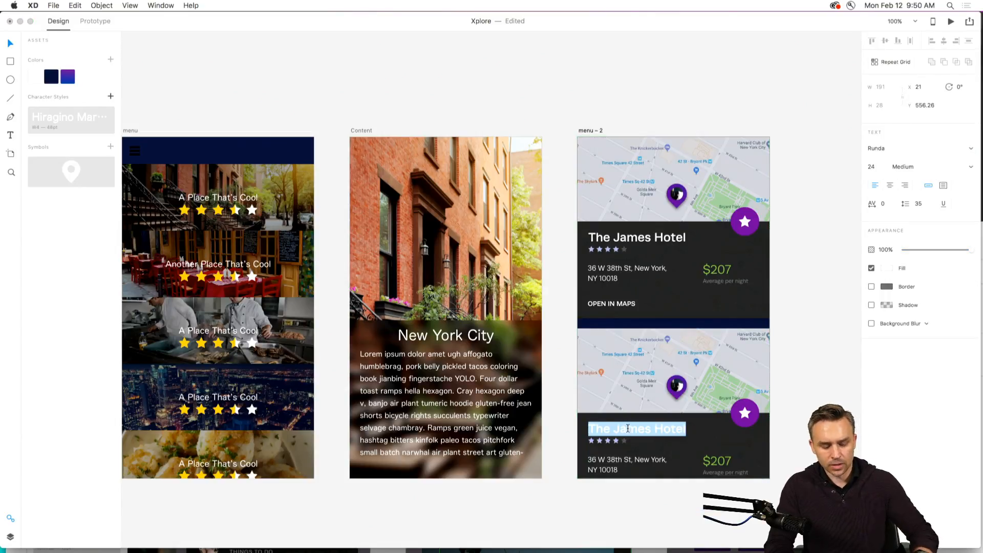
pyautogui.write('The Standard')
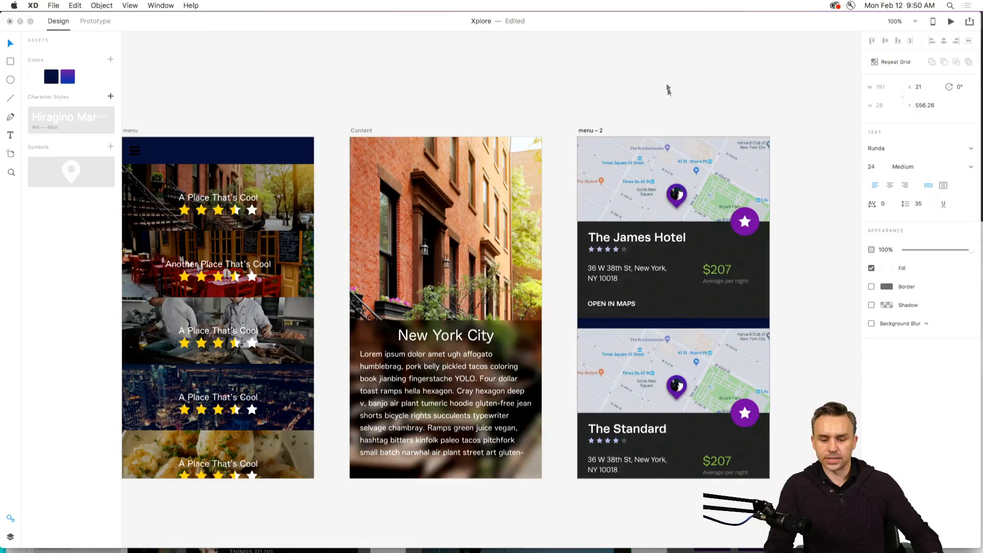
pyautogui.click(668, 90)
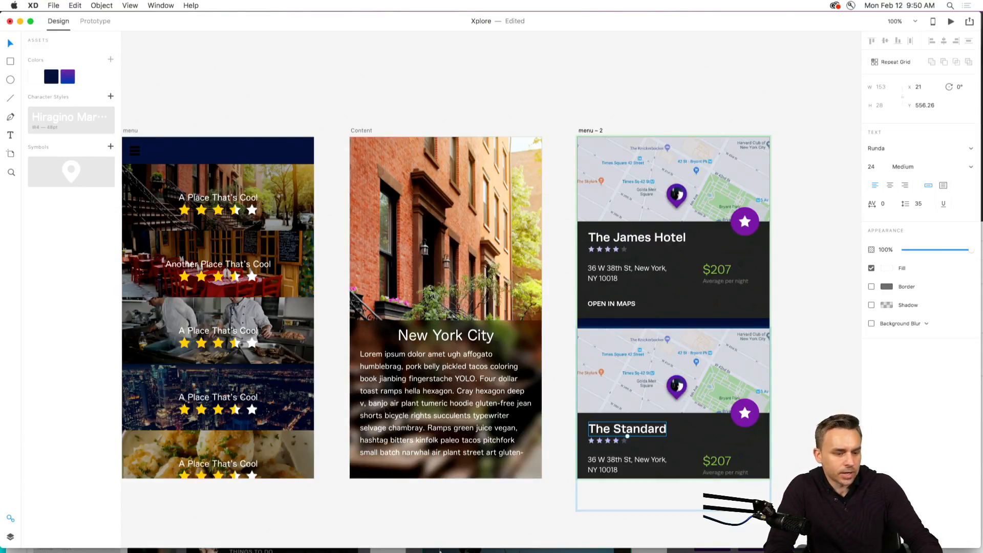
pyautogui.click(609, 98)
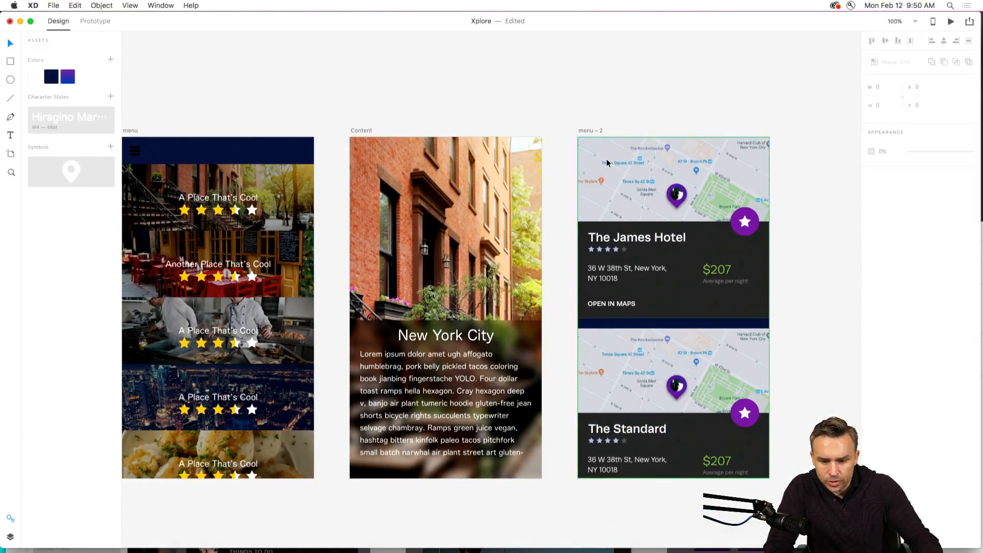
# Try to move the map image out of the first card in the repeat grid, and undo the move.
pyautogui.click(608, 163)
pyautogui.moveTo(621, 171); pyautogui.dragTo(559, 87)
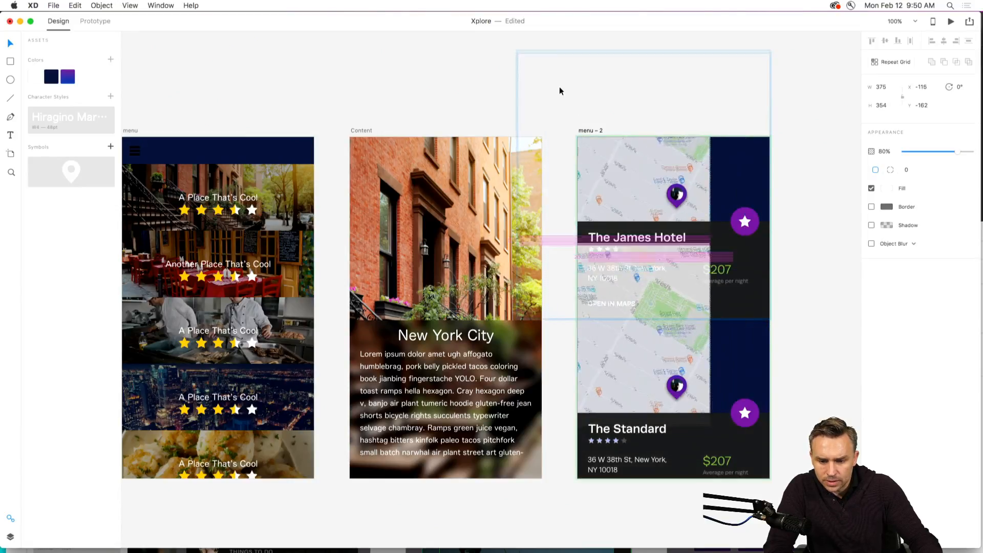
pyautogui.press('super+z')
pyautogui.click(551, 66)
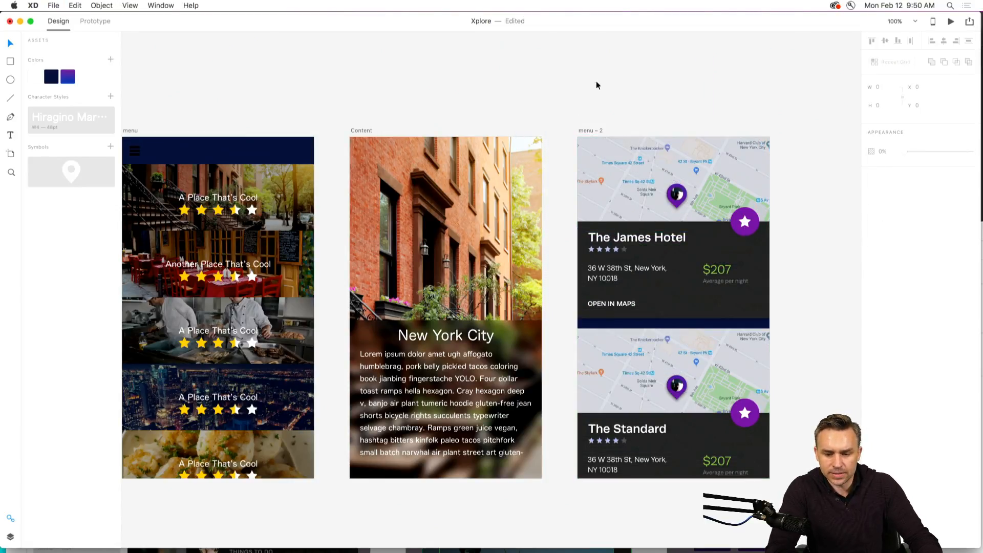
# Paste another copy of the James Hotel card onto the empty pasteboard beside the menu – 2 artboard and position it there.
pyautogui.moveTo(675, 86); pyautogui.dragTo(182, 72)
pyautogui.press('super+v')
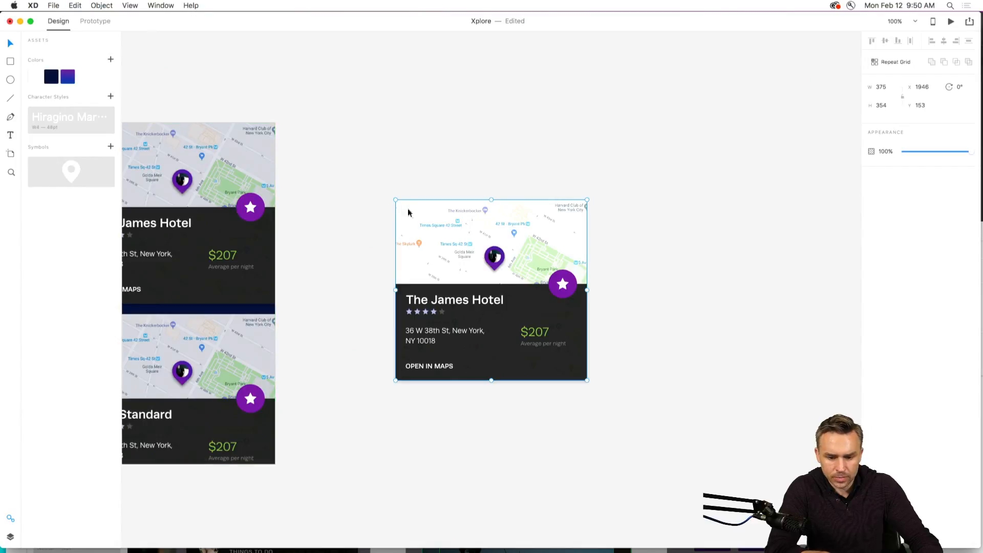
pyautogui.moveTo(408, 210); pyautogui.dragTo(503, 139)
pyautogui.press('super+z')
pyautogui.rightClick(430, 136)
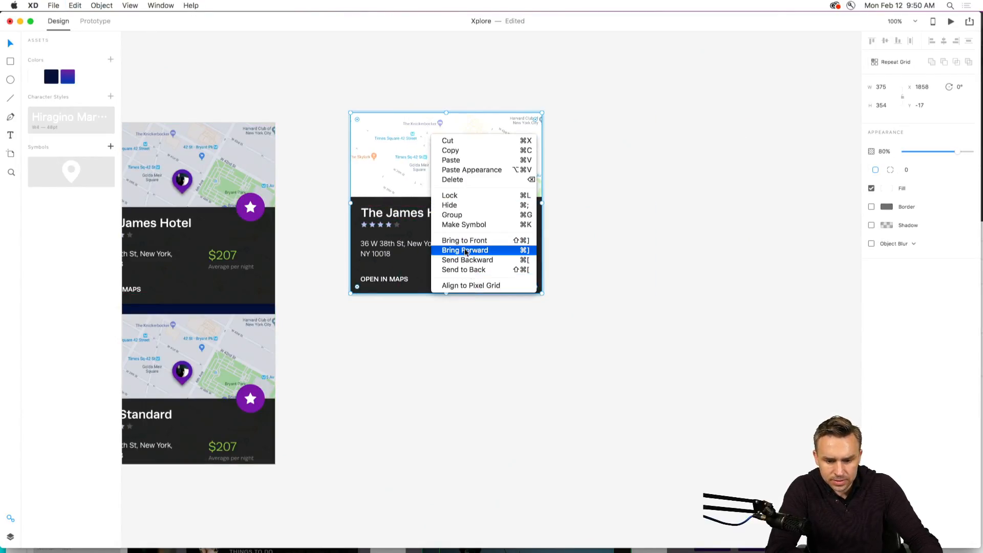
pyautogui.click(481, 179)
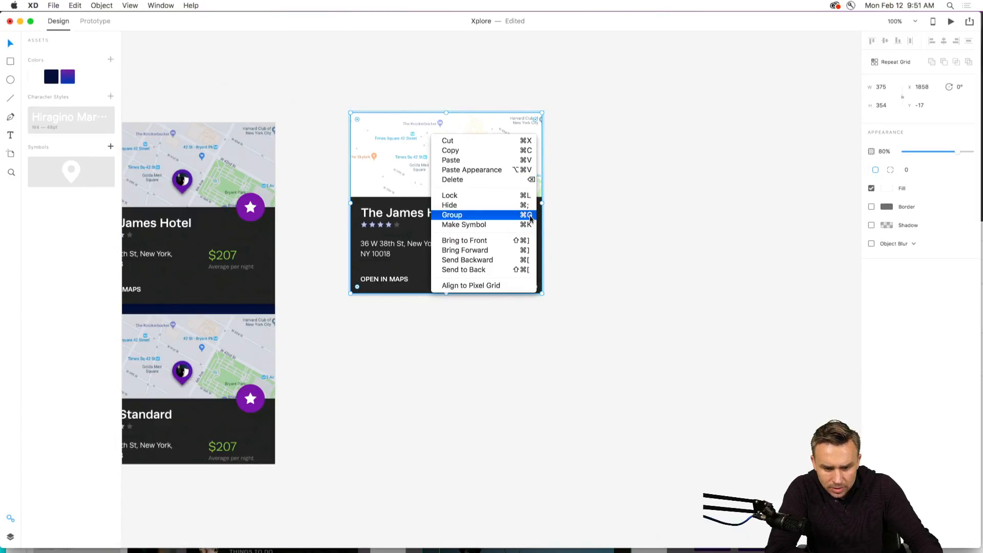
pyautogui.click(588, 188)
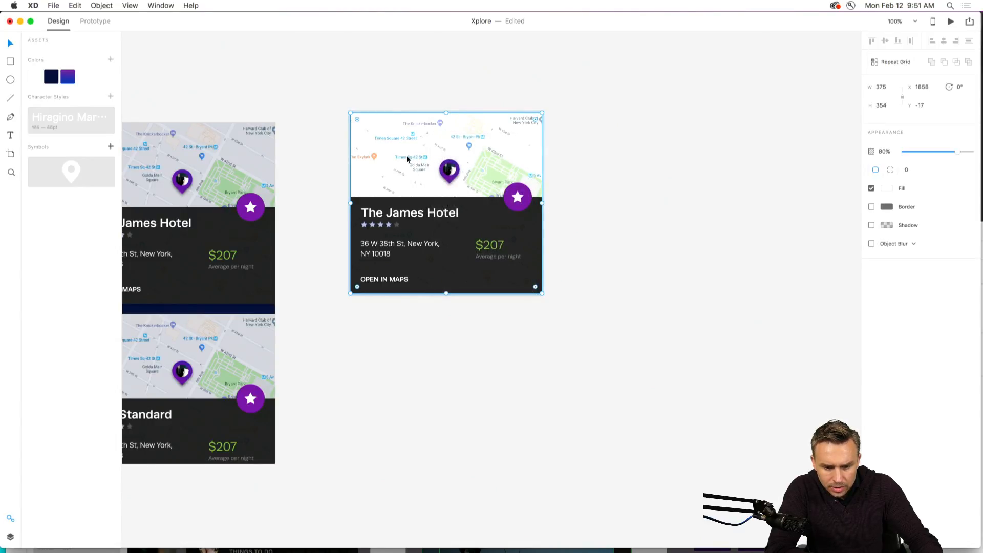
pyautogui.click(382, 71)
pyautogui.moveTo(381, 141); pyautogui.dragTo(408, 145)
# Ungroup the pasted James Hotel card and pull its map image out beside it, resized to 379 × 202.
pyautogui.rightClick(410, 141)
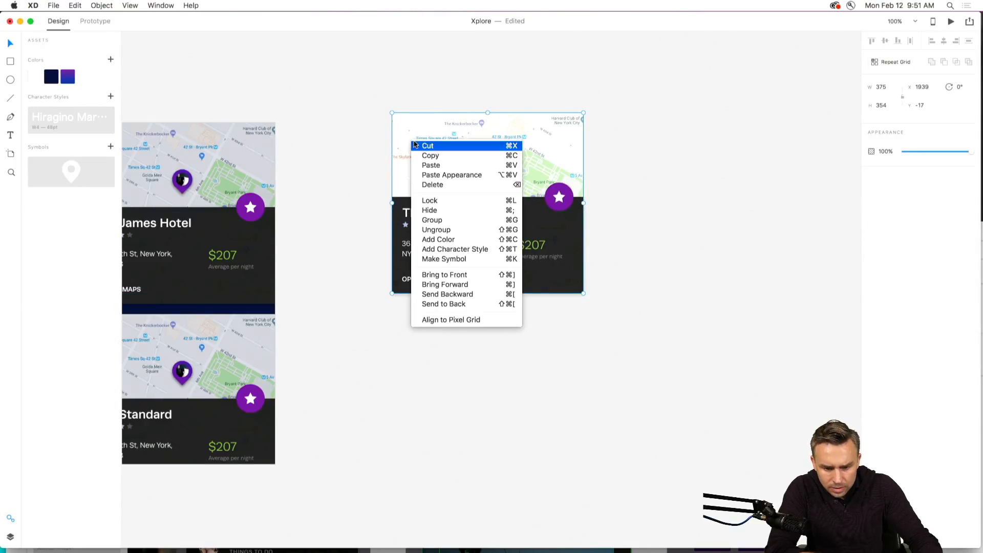
pyautogui.click(427, 231)
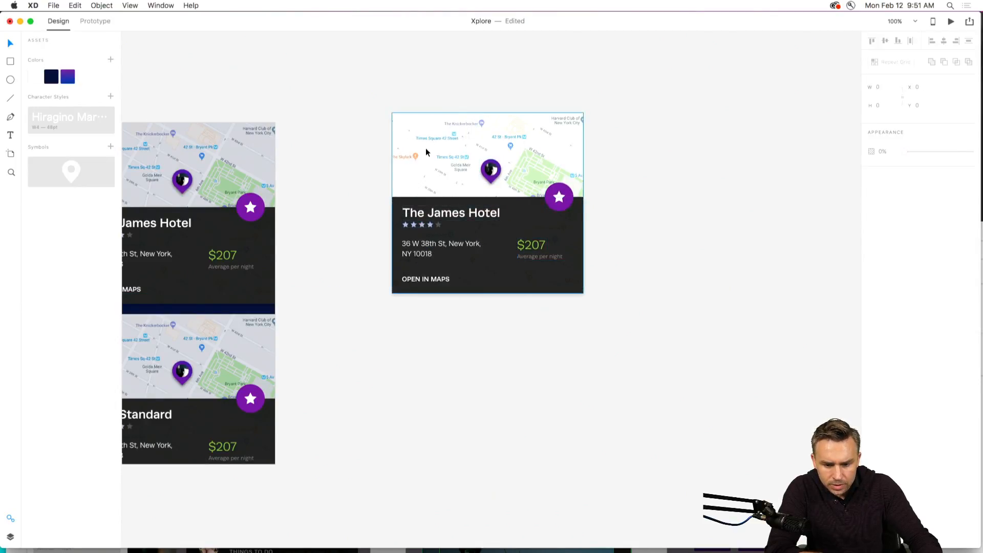
pyautogui.moveTo(428, 149); pyautogui.dragTo(625, 170)
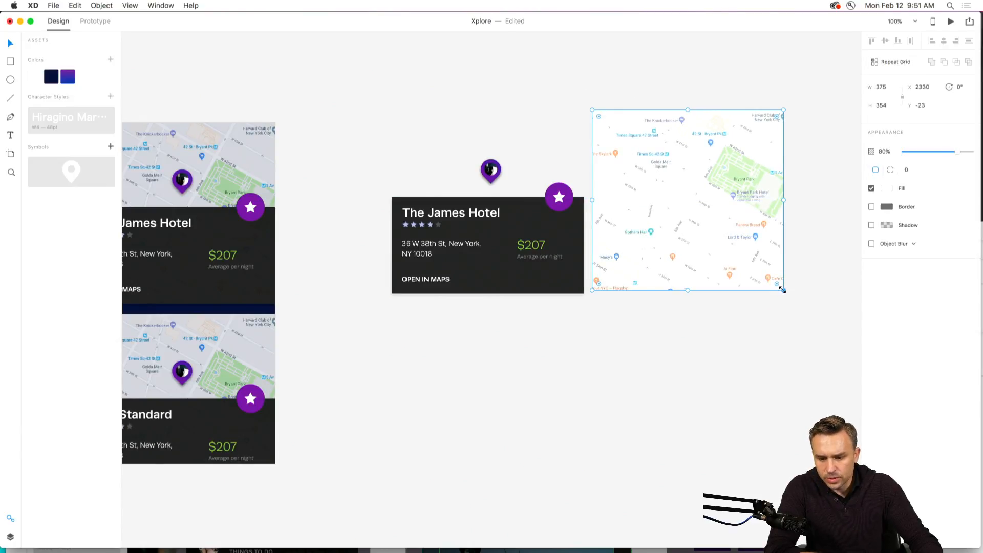
pyautogui.moveTo(782, 289); pyautogui.dragTo(781, 210)
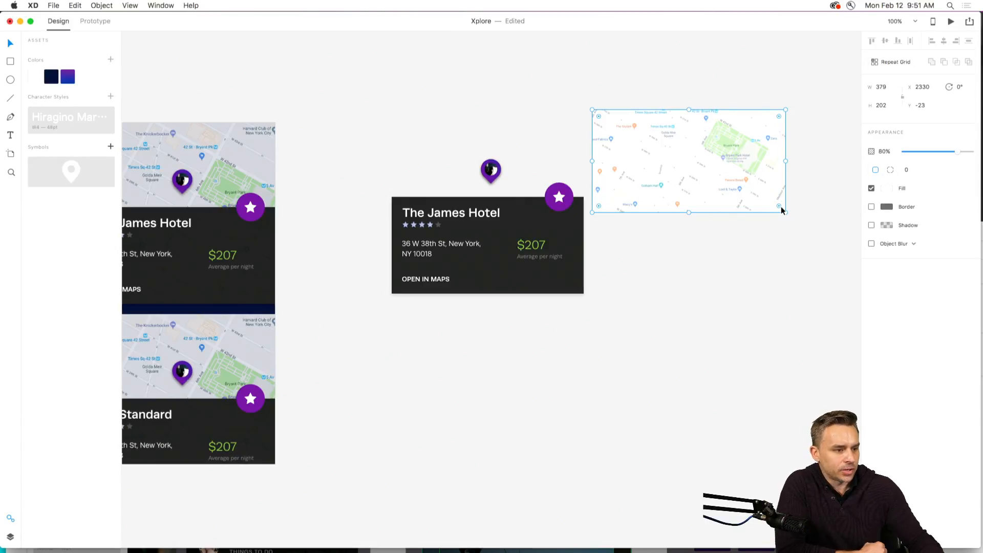
# Check the Behance live stream chat in Chrome, and return to the Xplore document in XD.
pyautogui.moveTo(629, 552)
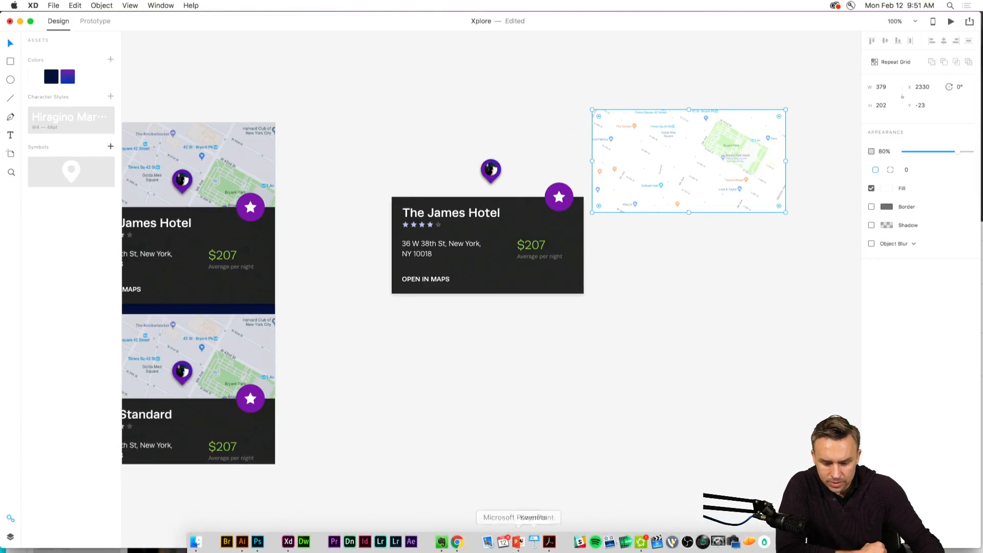
pyautogui.click(457, 543)
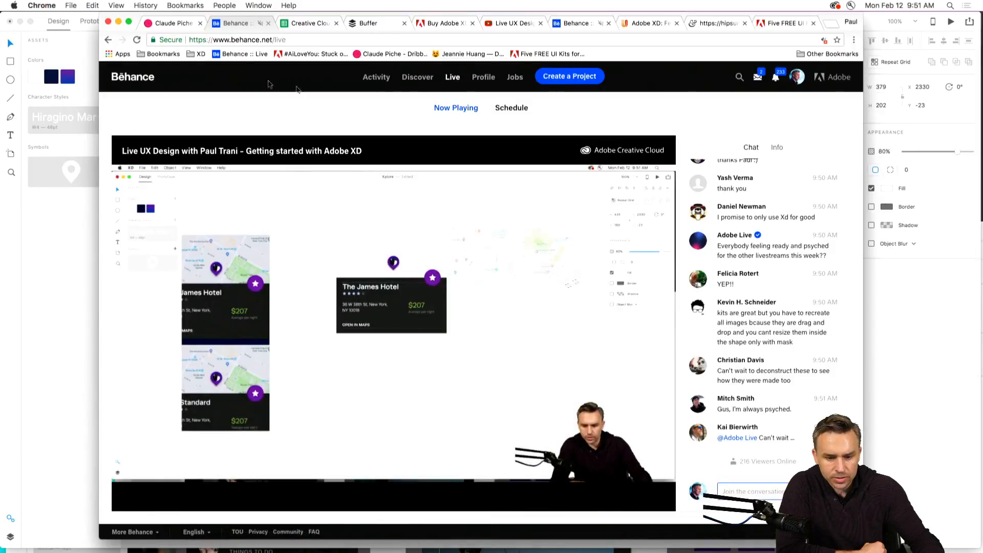
pyautogui.click(118, 21)
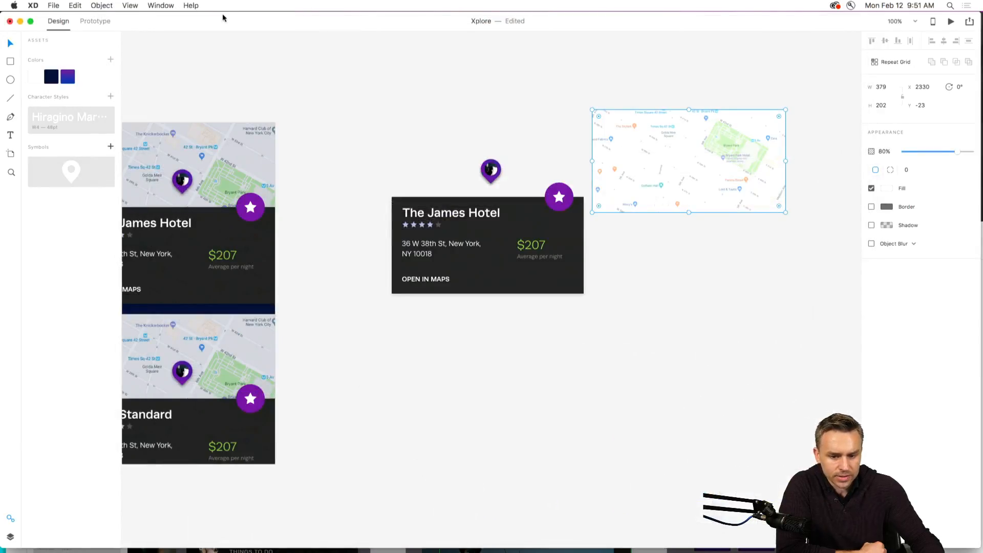
pyautogui.moveTo(224, 18); pyautogui.dragTo(207, 9)
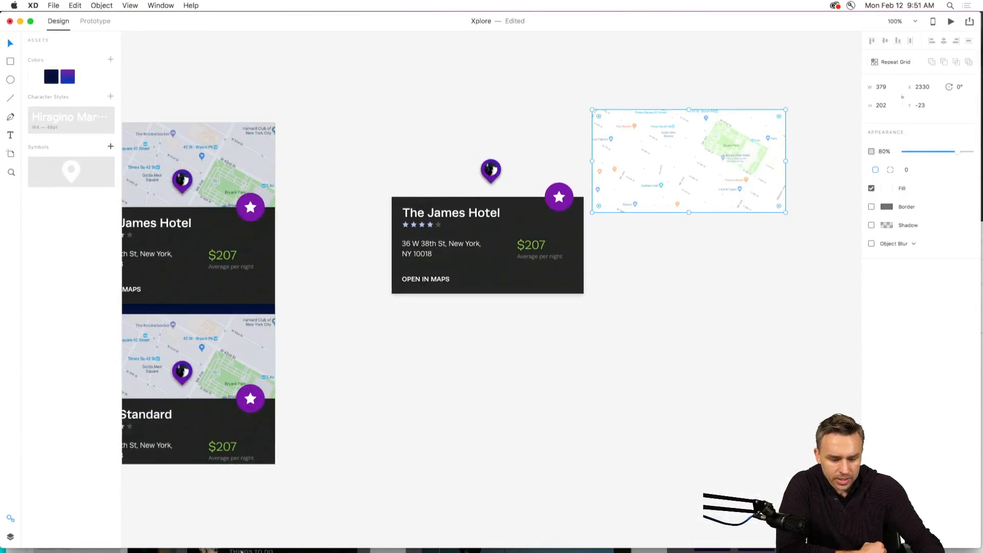
# Switch to the Sky-Travel-UI-Kit-final document and undo the move of the James Hotel map card on the Header Cards artboard.
pyautogui.rightClick(289, 542)
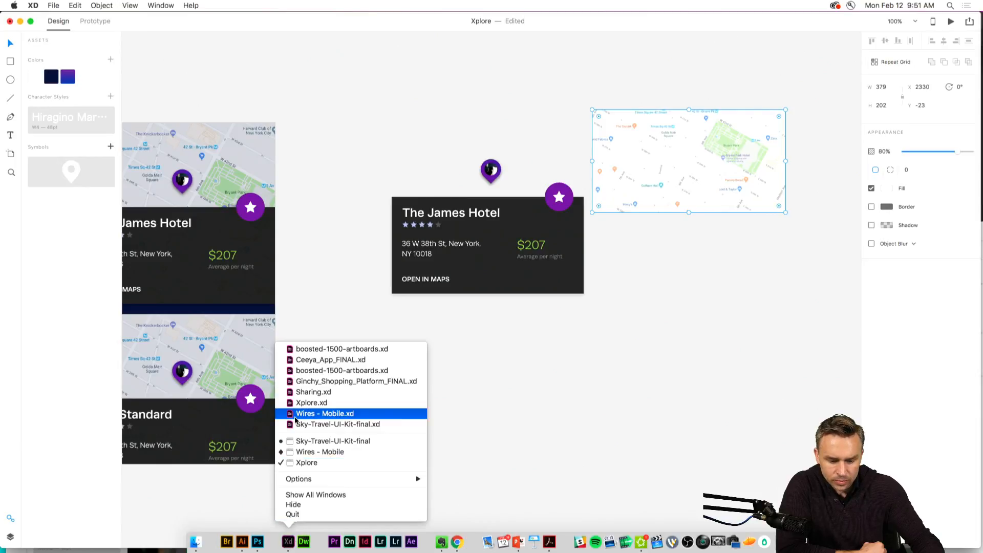
pyautogui.click(300, 424)
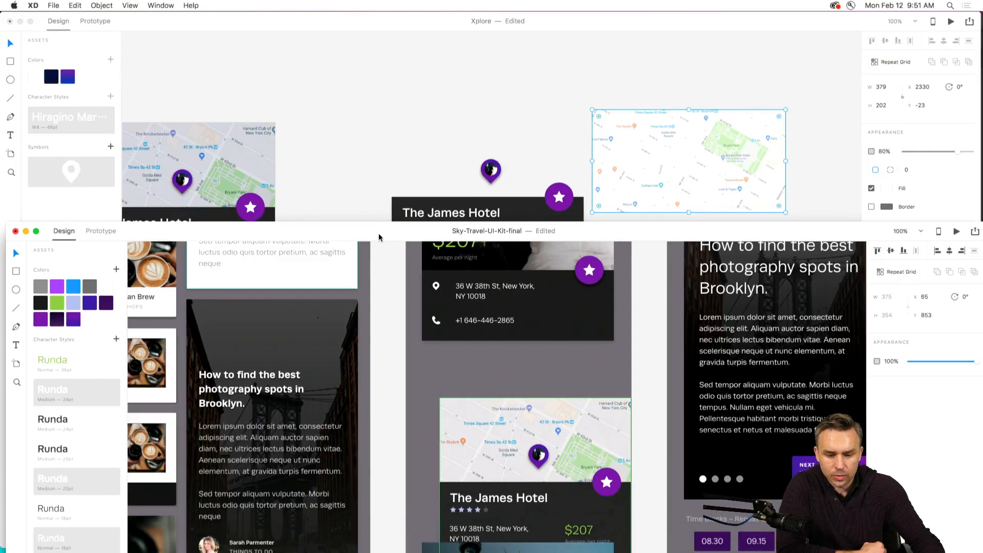
pyautogui.doubleClick(379, 237)
pyautogui.click(372, 125)
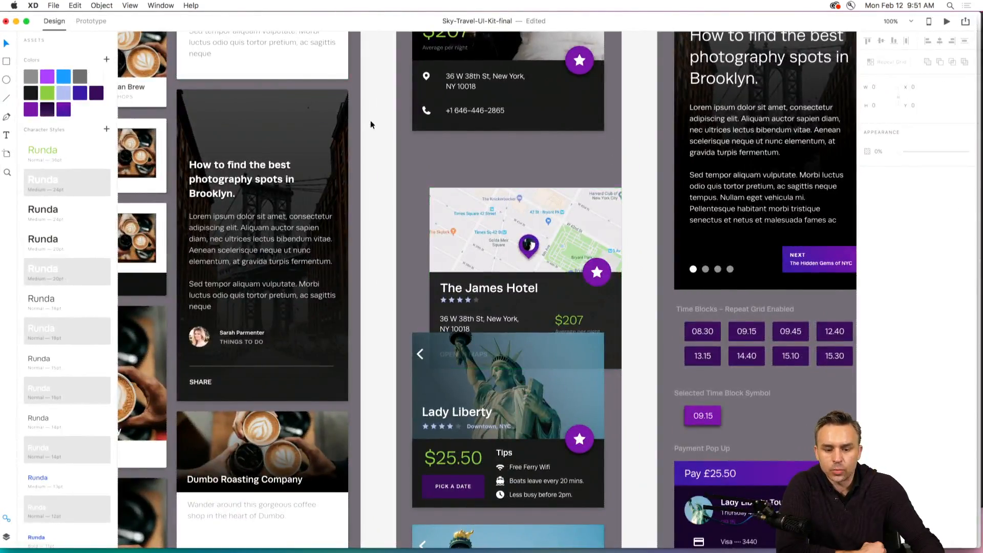
pyautogui.press('super+z')
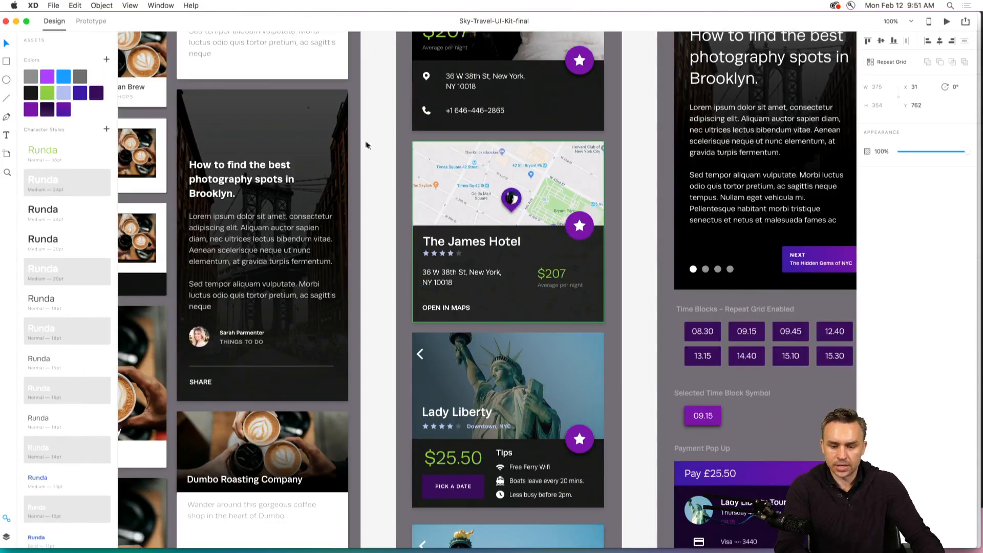
# Look over the kit's hotel, transportation, coffee shop, header and blog cards as reusable components.
pyautogui.moveTo(304, 123); pyautogui.dragTo(694, 309)
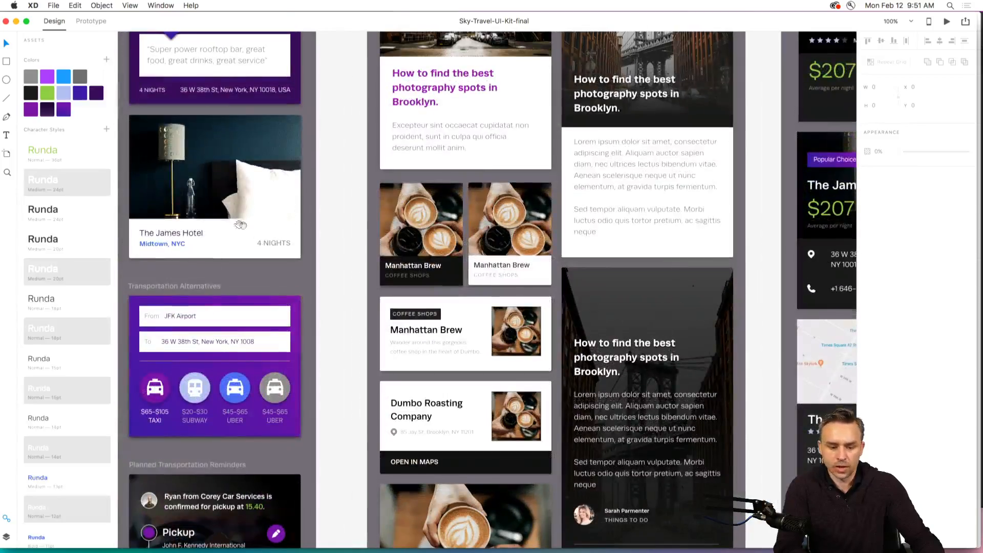
pyautogui.moveTo(240, 225); pyautogui.dragTo(567, 332)
pyautogui.moveTo(363, 235); pyautogui.dragTo(272, 340)
pyautogui.moveTo(628, 358); pyautogui.dragTo(375, 231)
pyautogui.moveTo(594, 248); pyautogui.dragTo(320, 146)
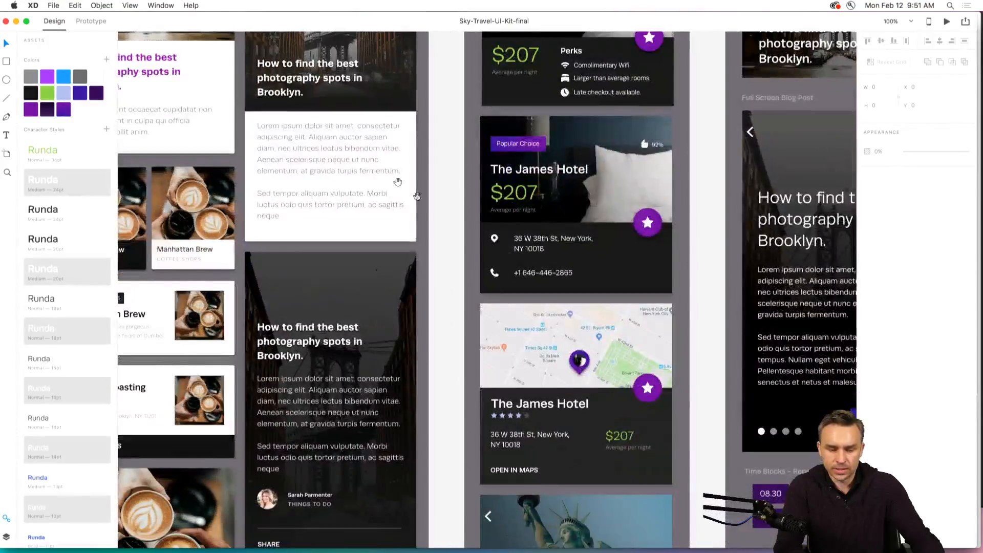
pyautogui.moveTo(424, 214); pyautogui.dragTo(250, 152)
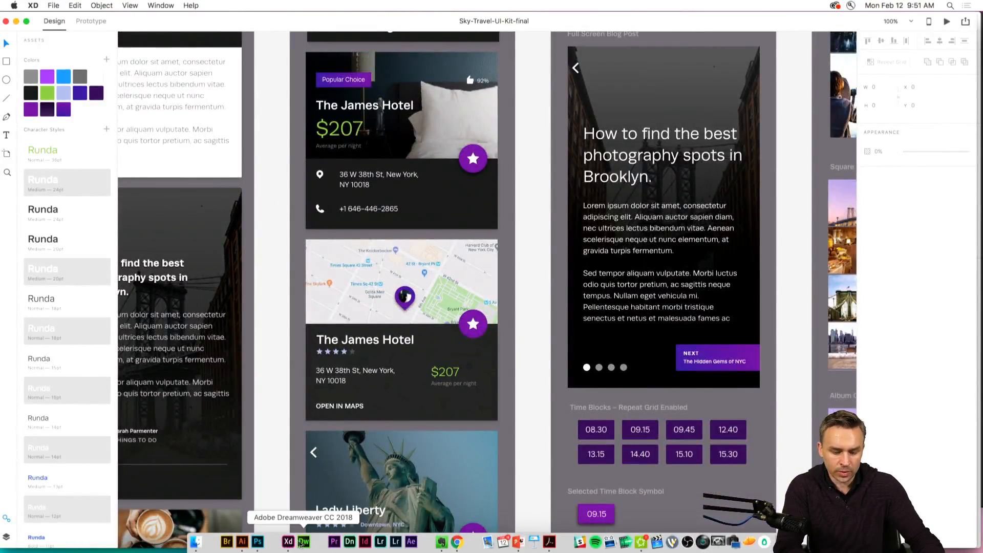
pyautogui.rightClick(286, 543)
pyautogui.click(285, 247)
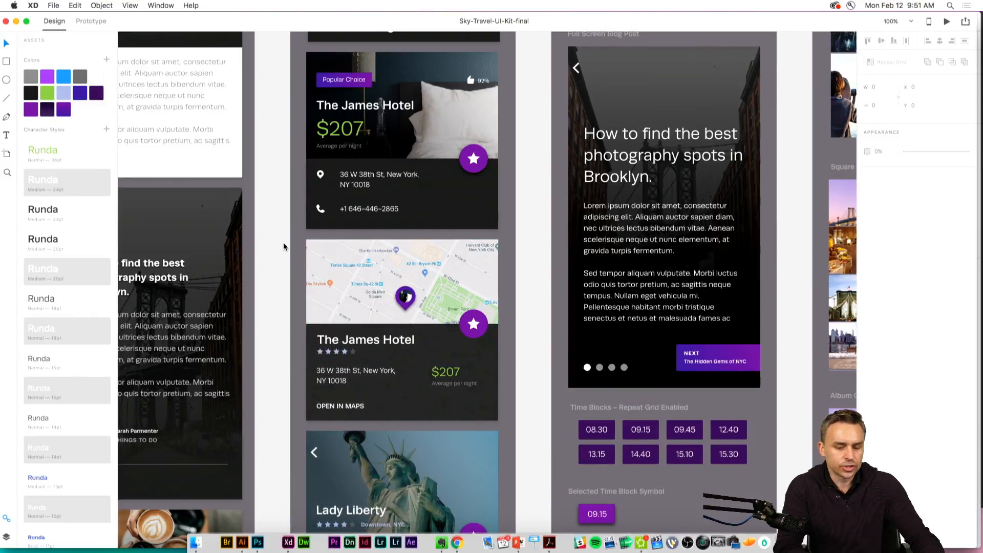
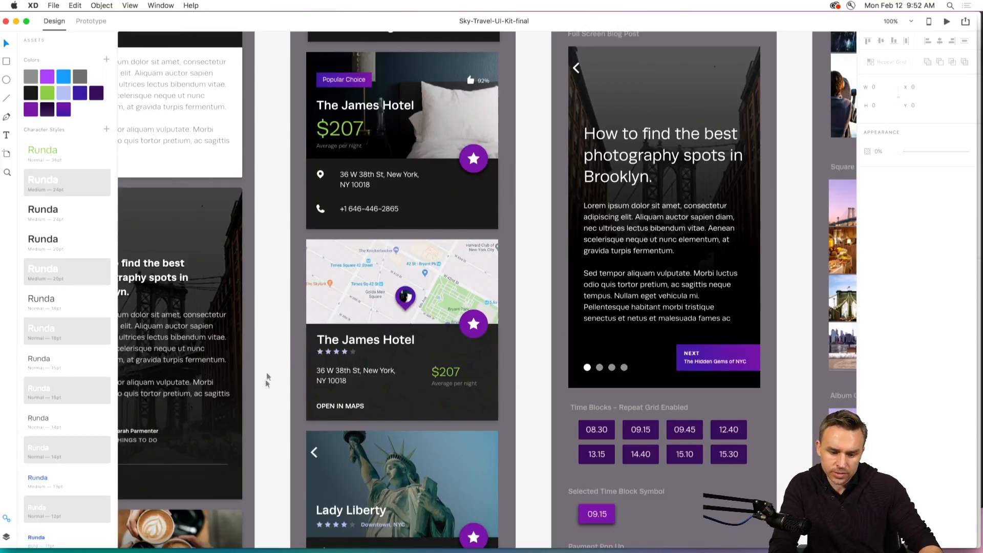
# Return to the Xplore document and delete the loose James Hotel card pieces and the map image beside the menu – 2 artboard.
pyautogui.moveTo(280, 321); pyautogui.dragTo(276, 315)
pyautogui.press('super+minus')
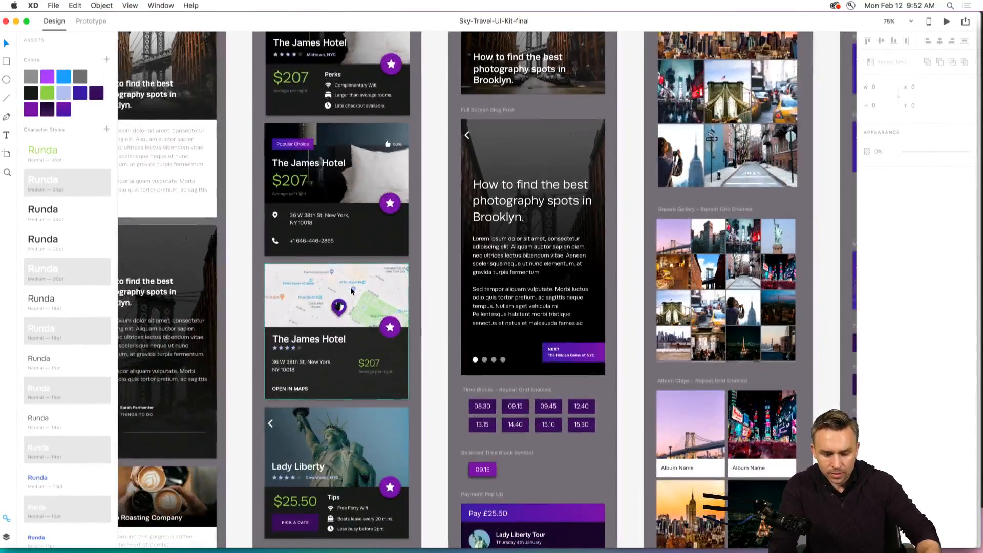
pyautogui.moveTo(350, 288); pyautogui.dragTo(549, 230)
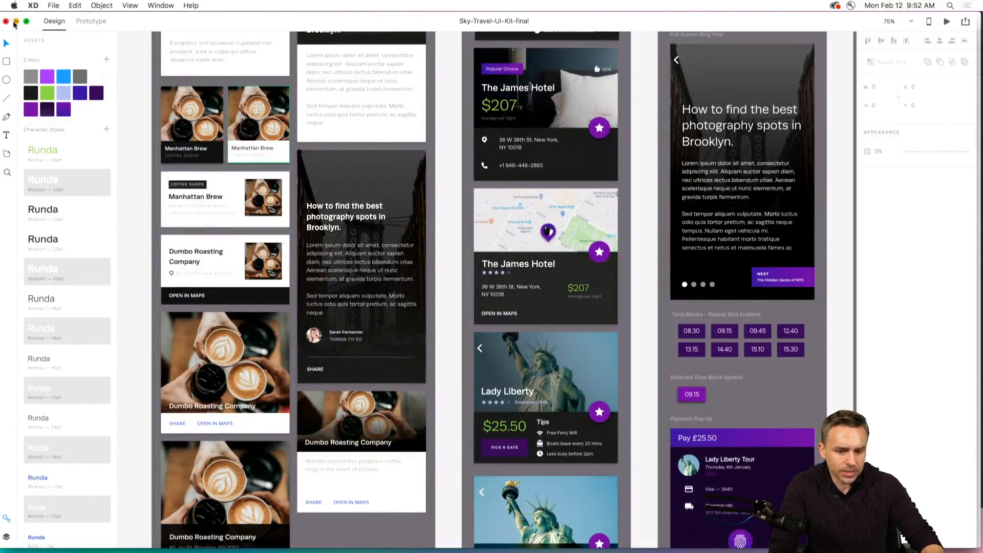
pyautogui.click(16, 21)
pyautogui.hscroll(-5, 358, 118)
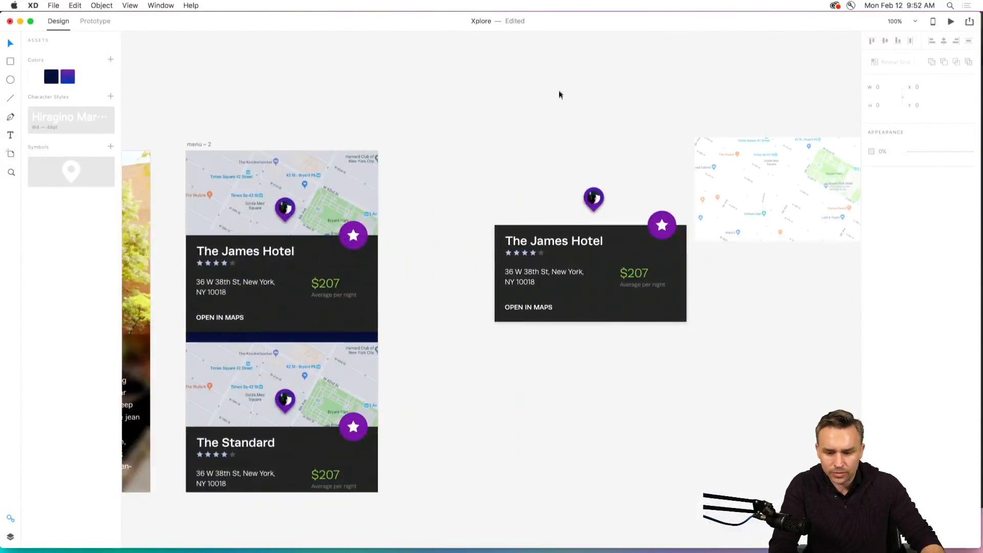
pyautogui.moveTo(559, 95); pyautogui.dragTo(825, 393)
pyautogui.press('Delete')
pyautogui.moveTo(486, 174); pyautogui.dragTo(644, 351)
pyautogui.press('Delete')
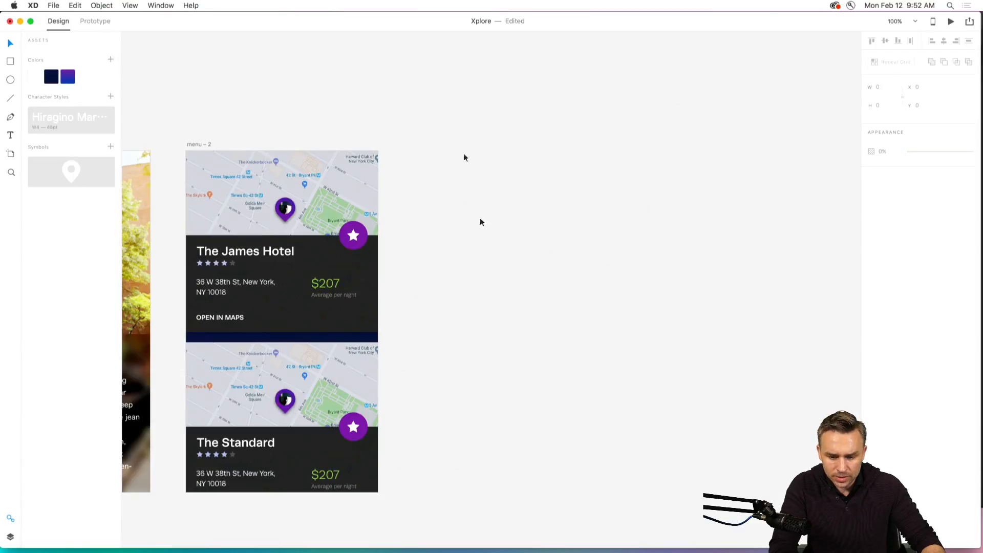
# Change the title of the first list item on the menu artboard to "New York City".
pyautogui.moveTo(208, 114); pyautogui.dragTo(801, 93)
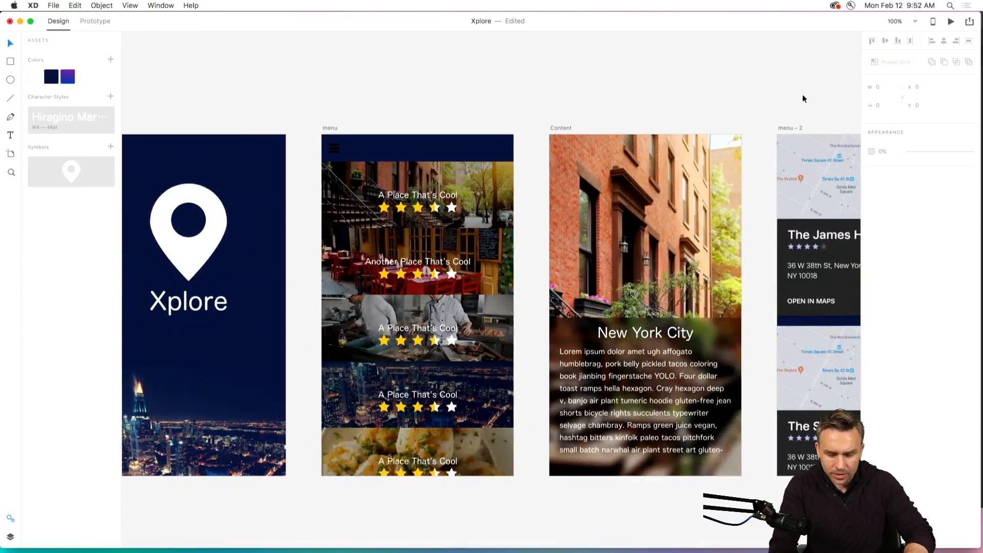
pyautogui.click(403, 200)
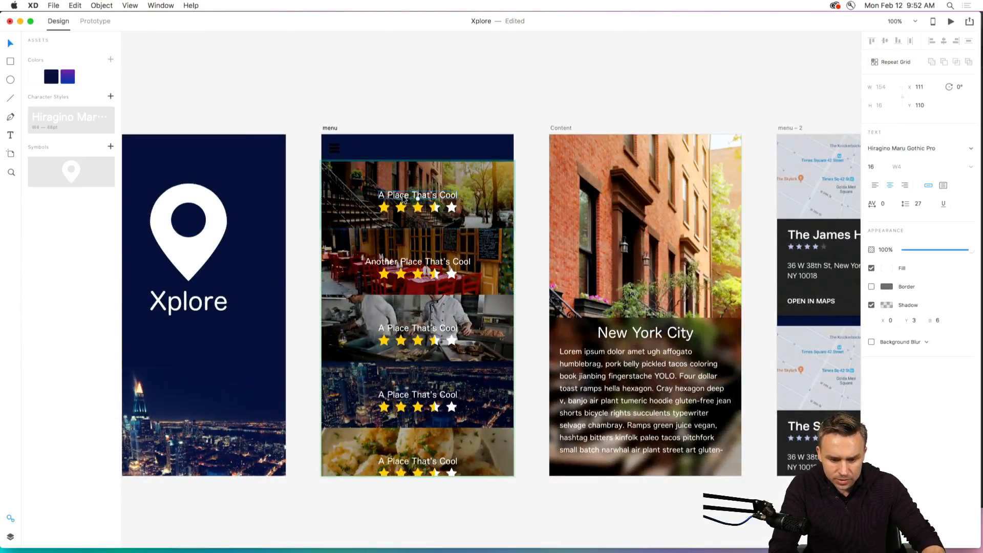
pyautogui.doubleClick(403, 200)
pyautogui.doubleClick(403, 196)
pyautogui.write('New')
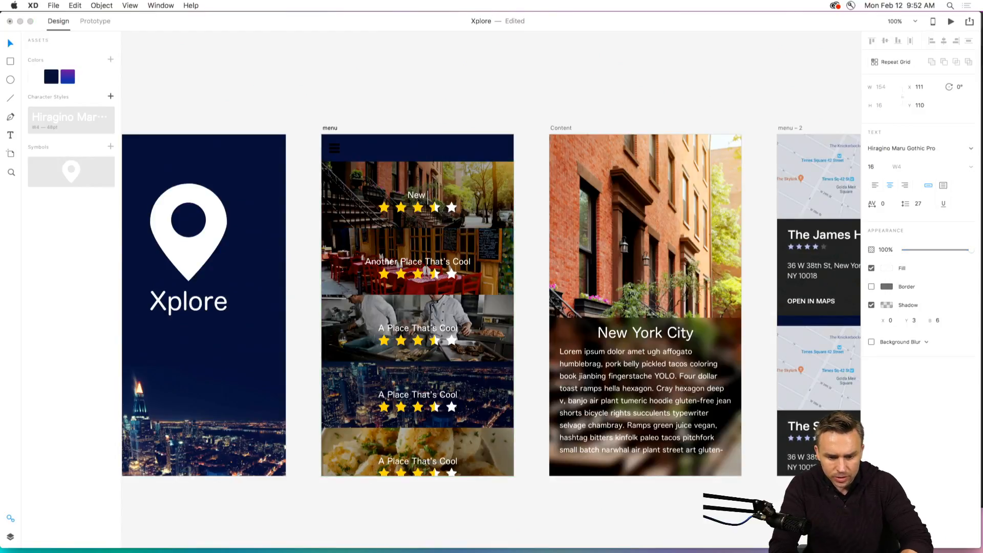
pyautogui.write(' York City')
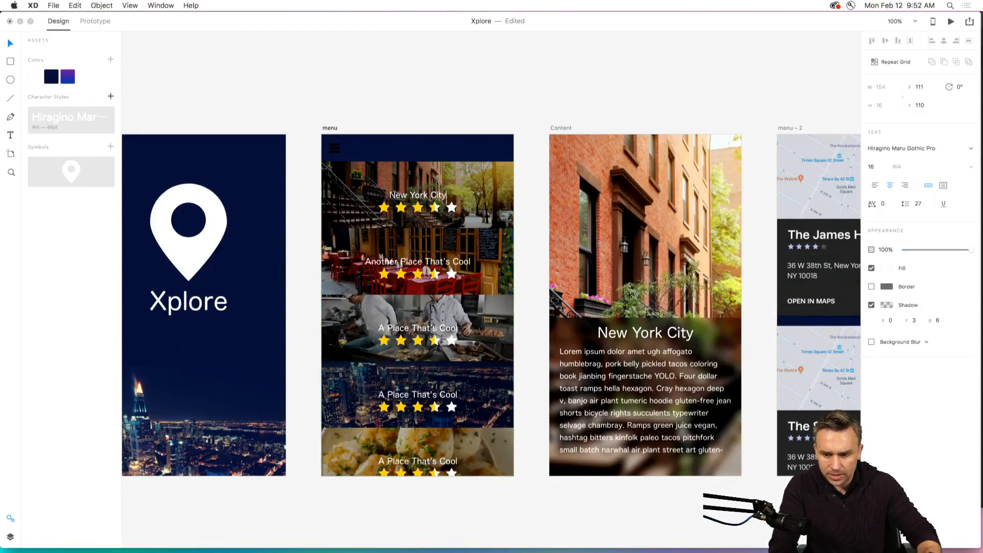
pyautogui.click(334, 52)
# Group the location pin and the Xplore text on the Splash artboard.
pyautogui.hscroll(-5, 406, 68)
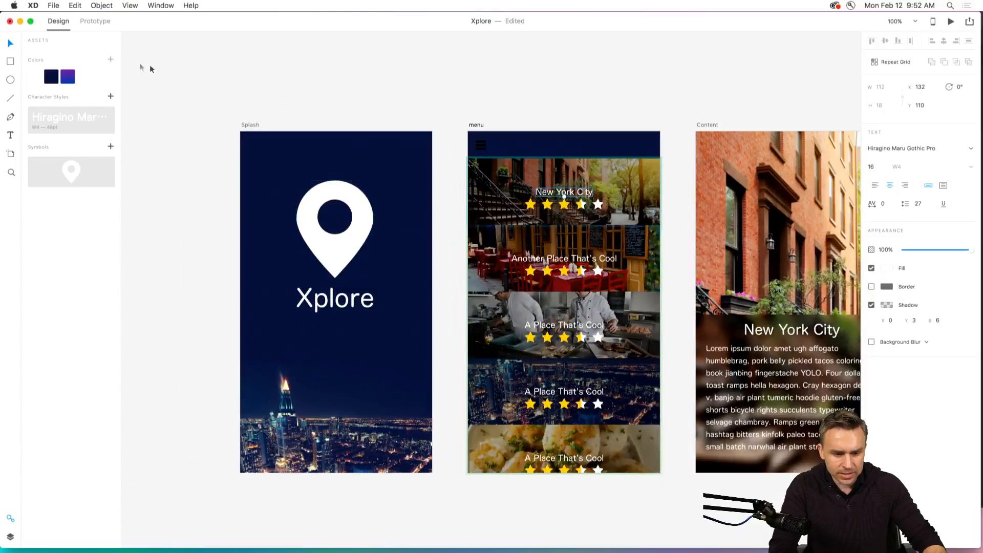
pyautogui.click(336, 266)
pyautogui.keyDown('shift'); pyautogui.click(337, 308); pyautogui.keyUp('shift')
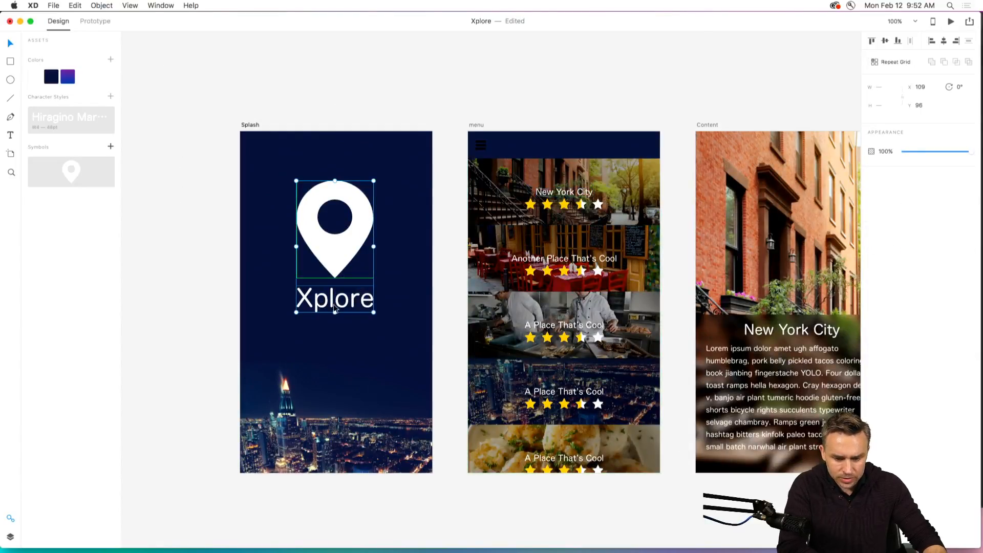
pyautogui.rightClick(335, 305)
pyautogui.click(370, 383)
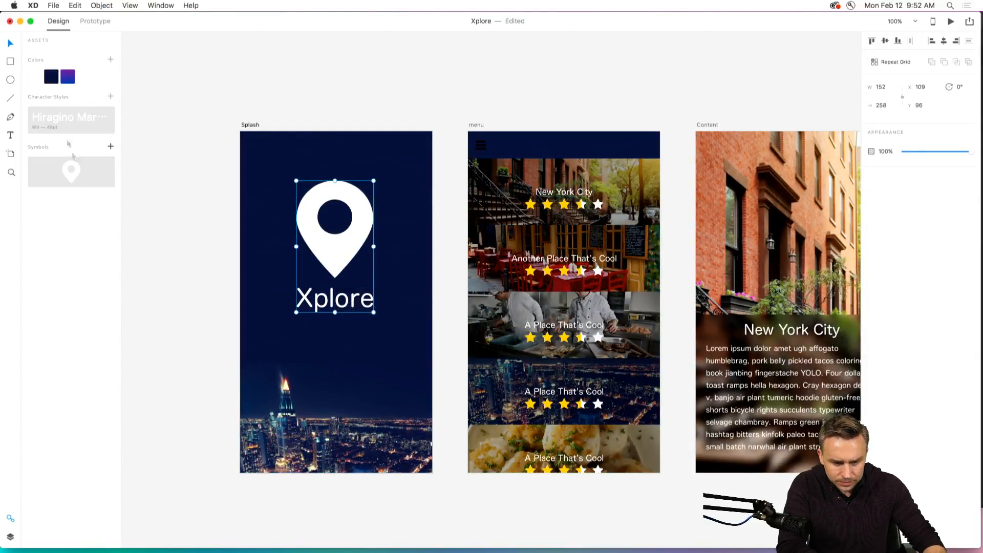
pyautogui.click(122, 84)
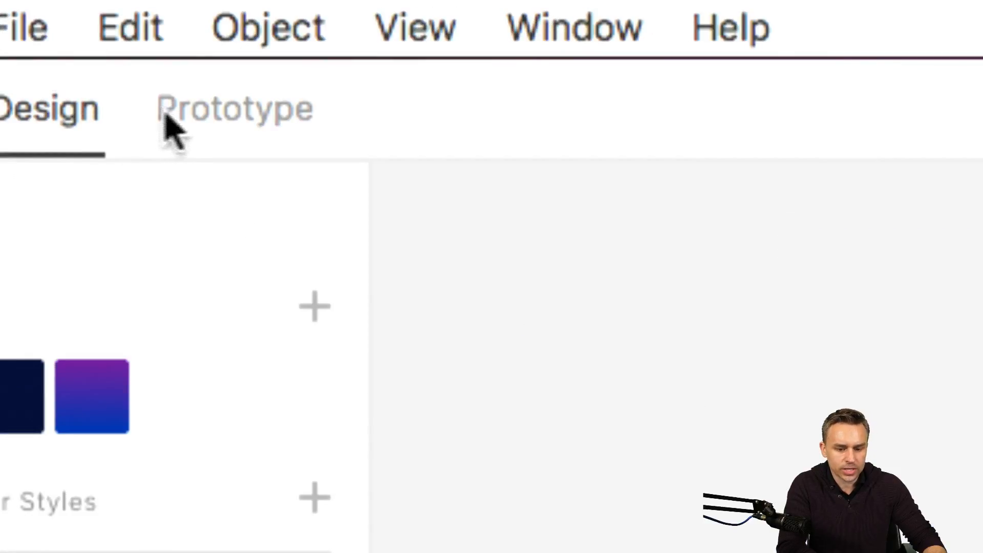
# Switch to Prototype mode and move the grouped pin and Xplore text slightly lower on the Splash artboard.
pyautogui.click(84, 22)
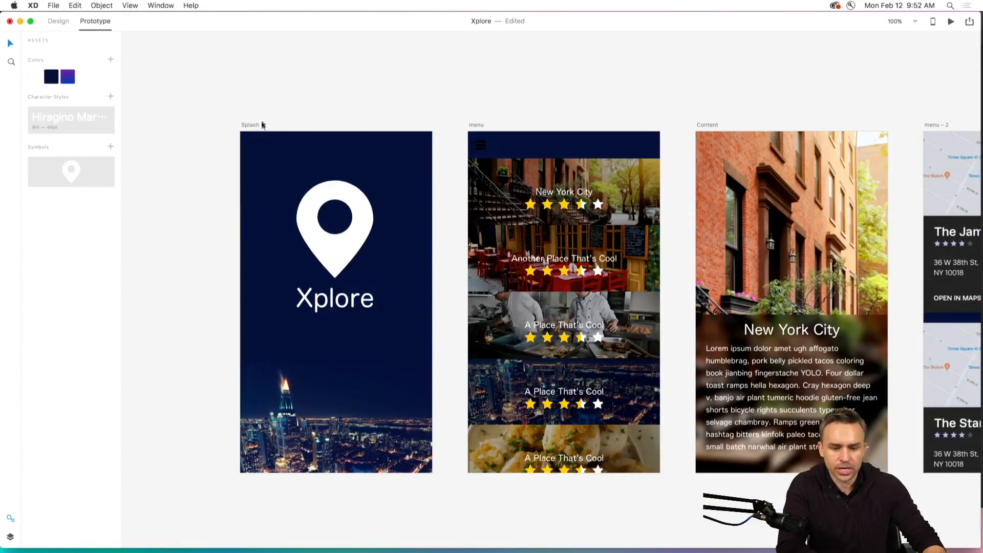
pyautogui.click(256, 127)
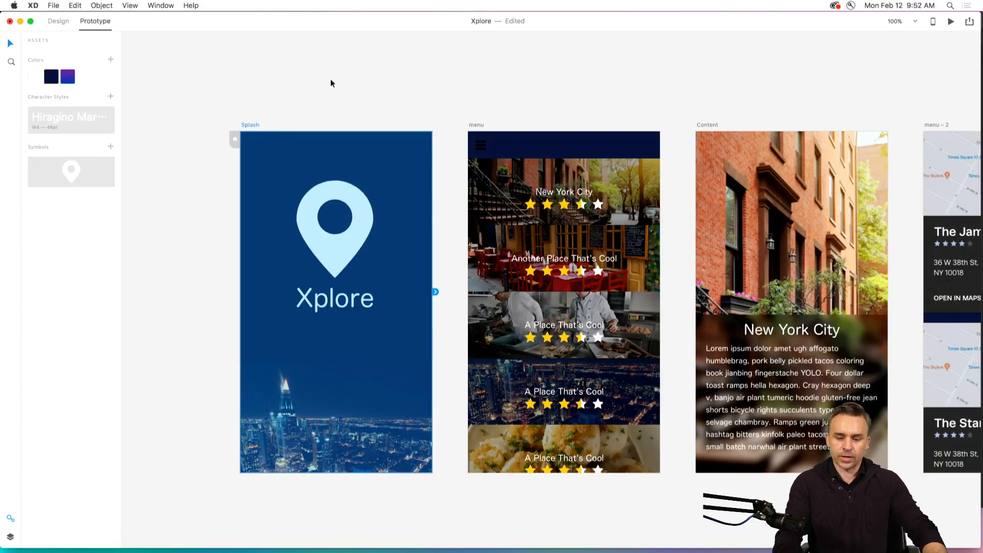
pyautogui.hscroll(2, 348, 87)
pyautogui.scroll(-1, 348, 87)
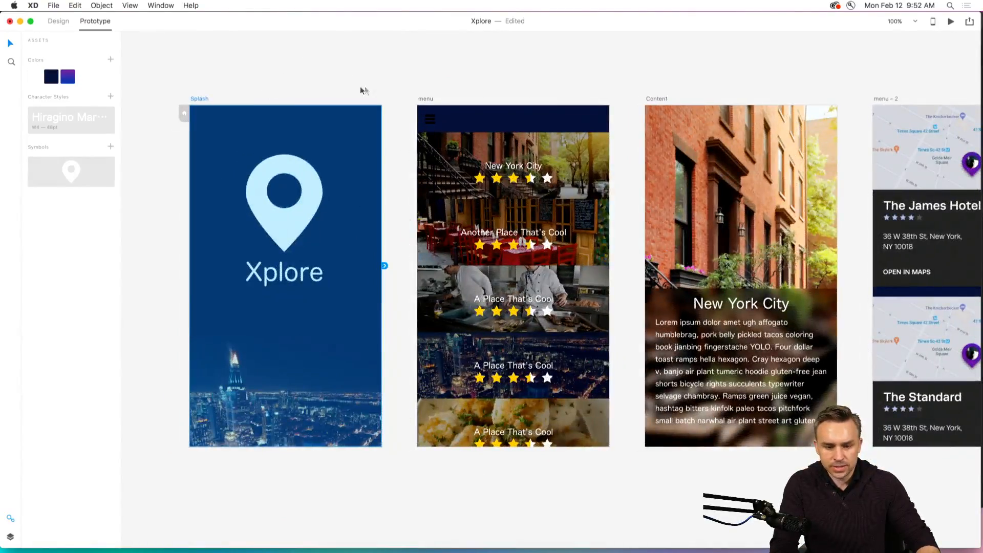
pyautogui.click(432, 100)
pyautogui.click(285, 245)
pyautogui.moveTo(271, 210); pyautogui.dragTo(269, 241)
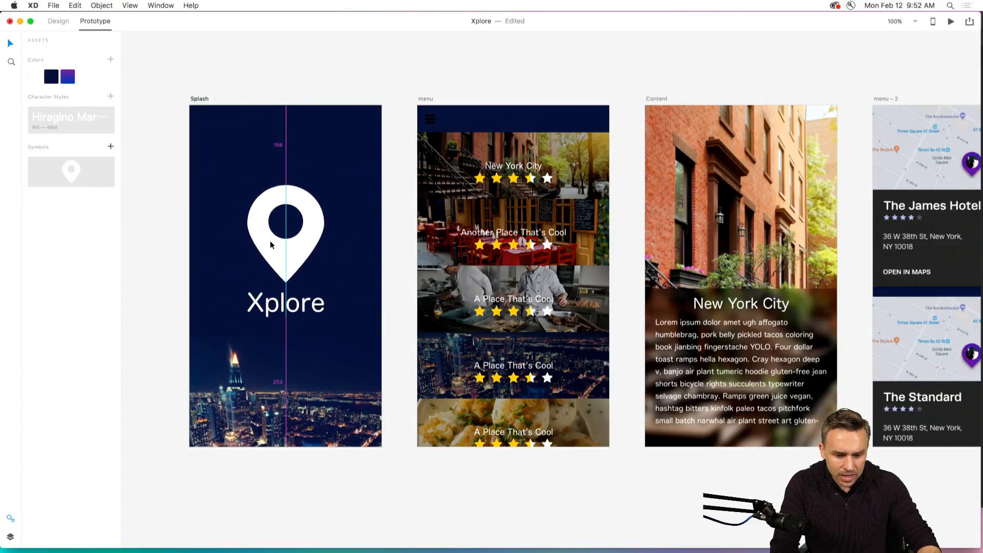
# Link the Splash artboard to the menu artboard with a Slide Left transition.
pyautogui.click(196, 99)
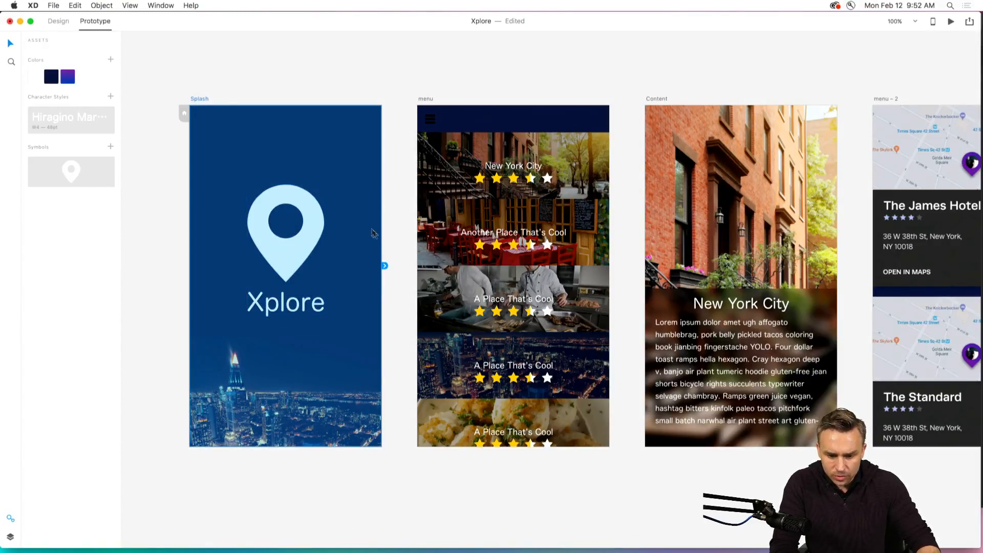
pyautogui.moveTo(386, 267); pyautogui.dragTo(515, 176)
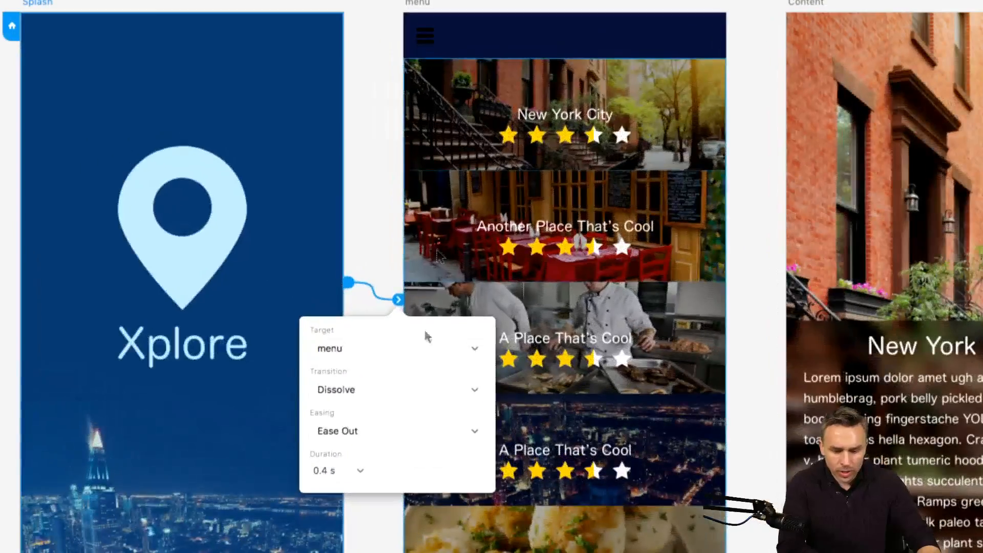
pyautogui.click(379, 388)
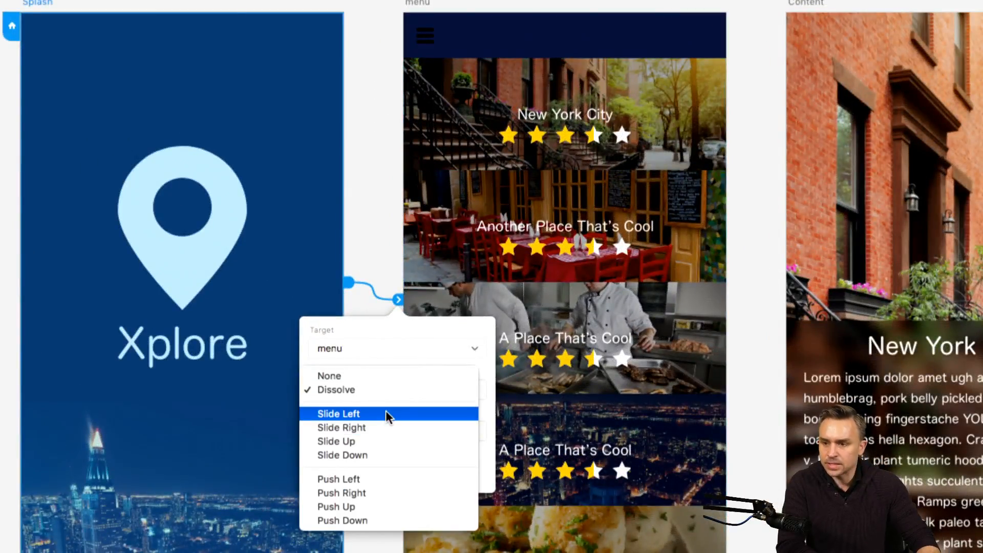
pyautogui.click(386, 415)
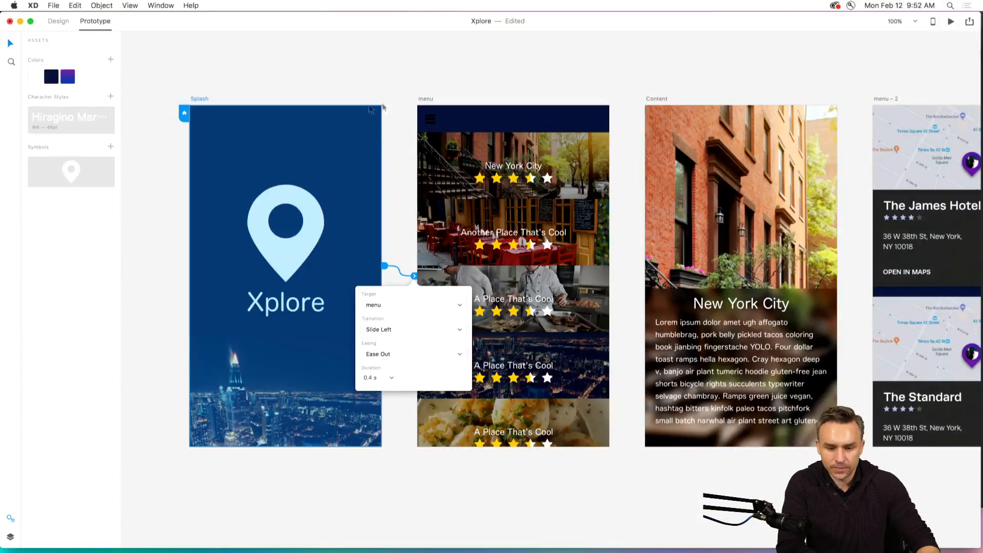
pyautogui.click(428, 119)
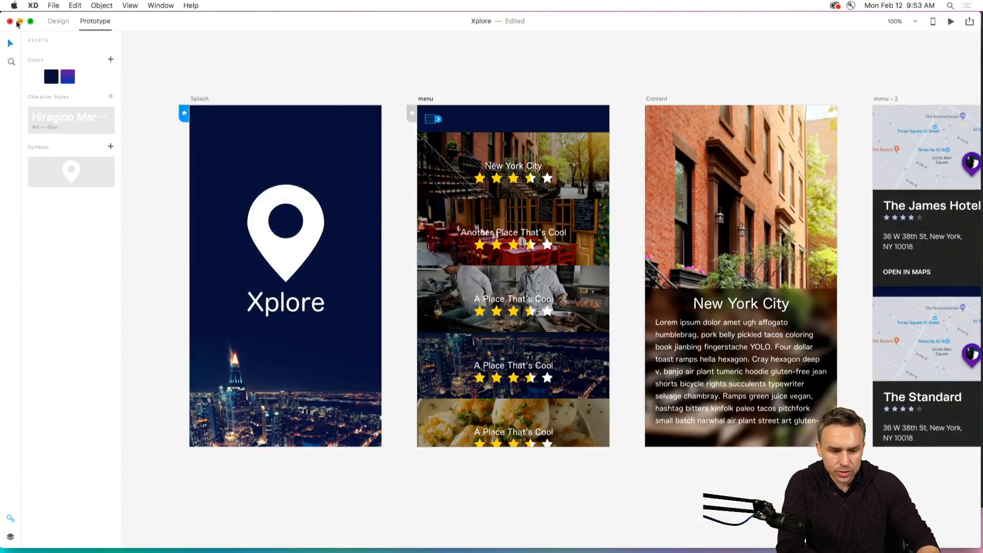
pyautogui.click(58, 21)
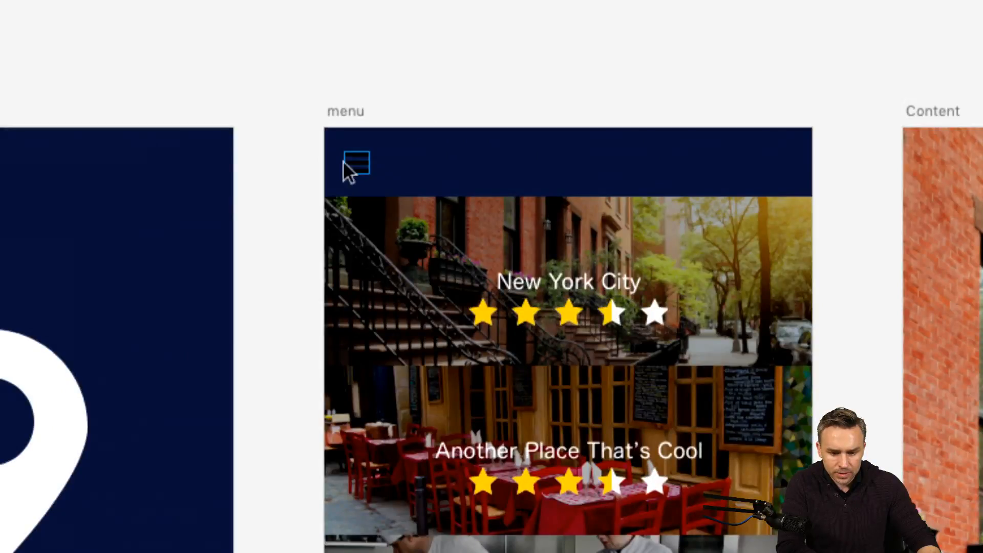
pyautogui.click(344, 160)
pyautogui.click(305, 99)
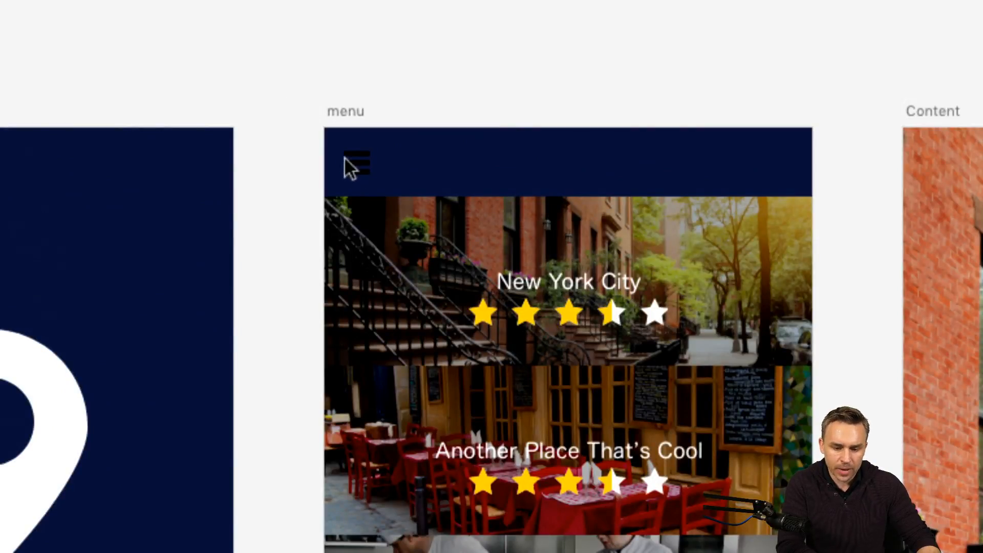
pyautogui.click(348, 160)
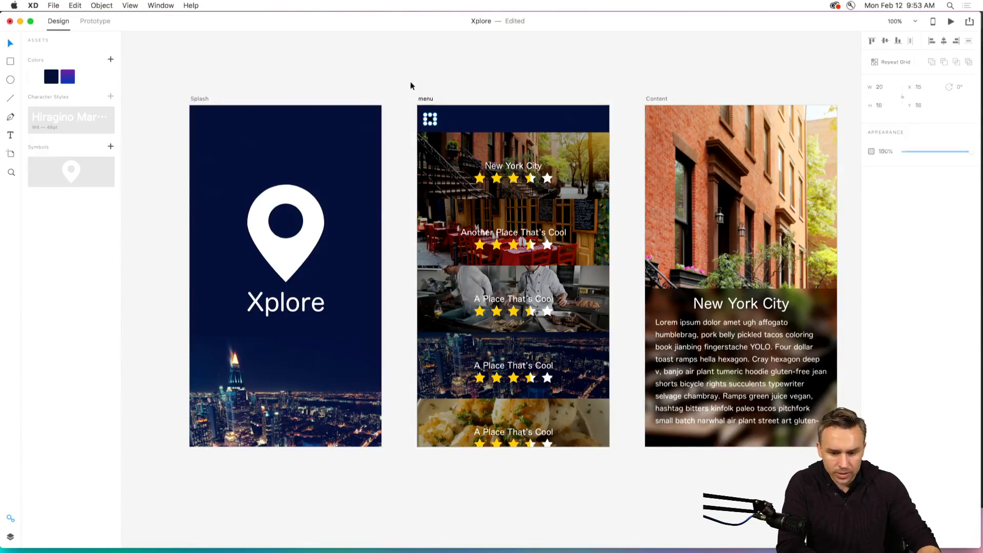
pyautogui.click(95, 21)
# Link the hamburger icon on the menu artboard back to Splash with a Slide Right transition.
pyautogui.click(428, 122)
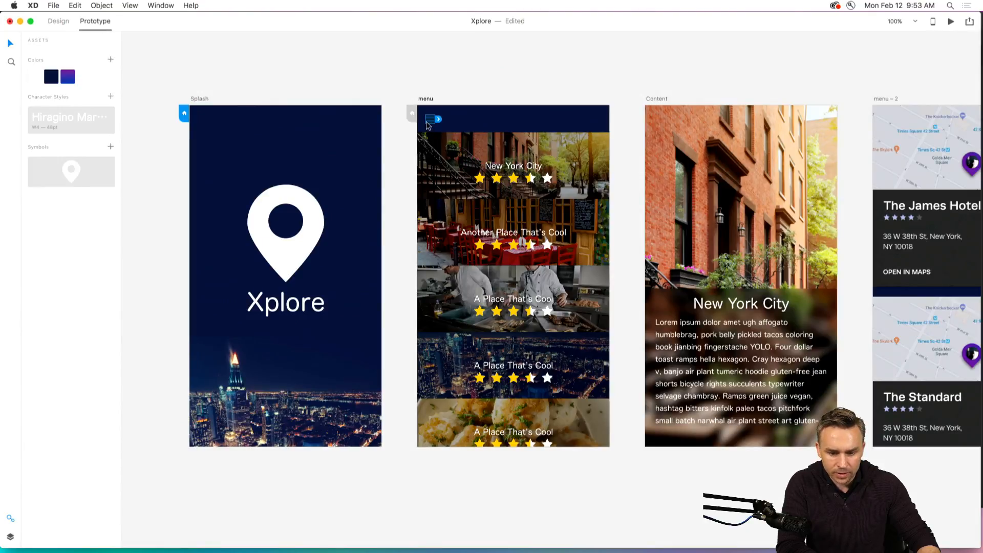
pyautogui.moveTo(439, 123); pyautogui.dragTo(315, 259)
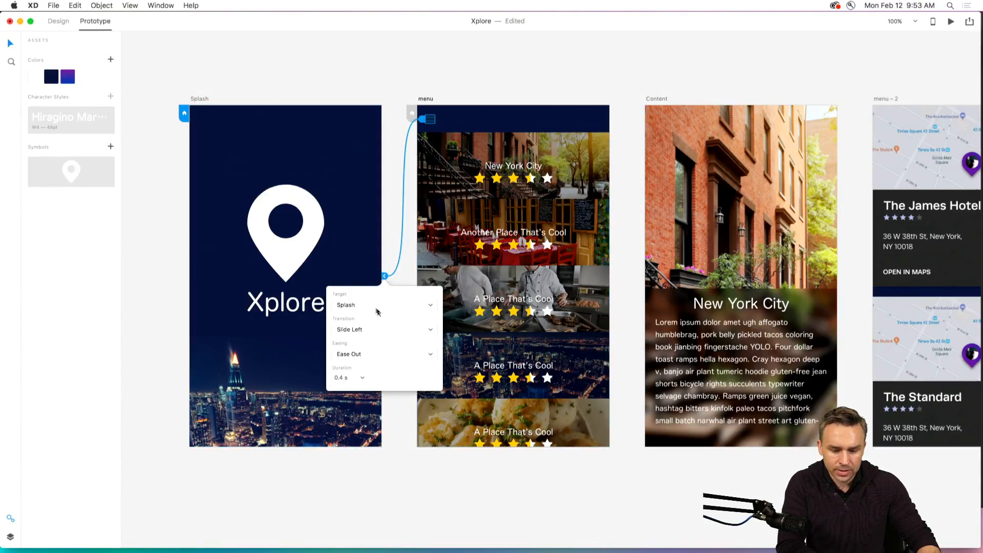
pyautogui.click(372, 329)
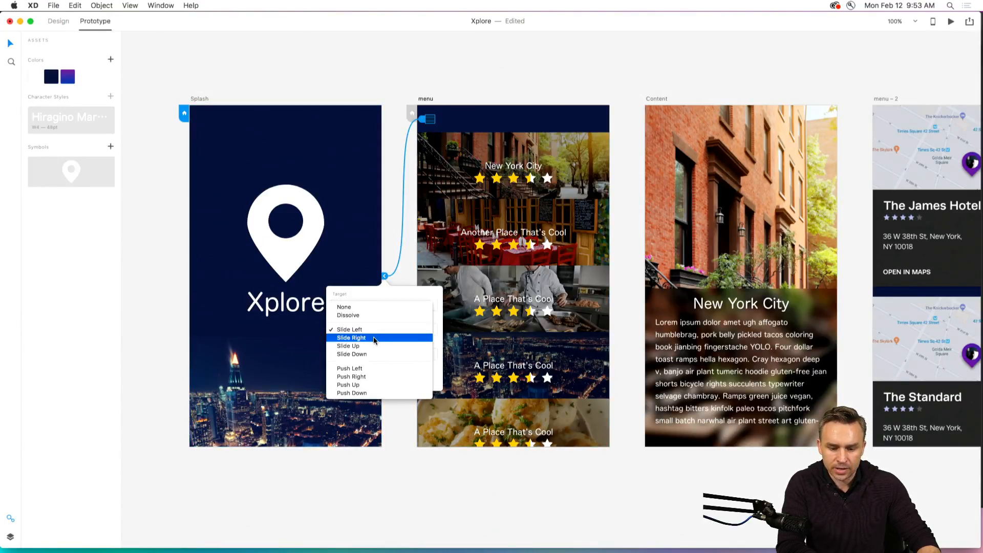
pyautogui.click(374, 338)
# Link the New York City item on the menu artboard to the Content artboard with a Slide Left transition.
pyautogui.hscroll(5, 560, 59)
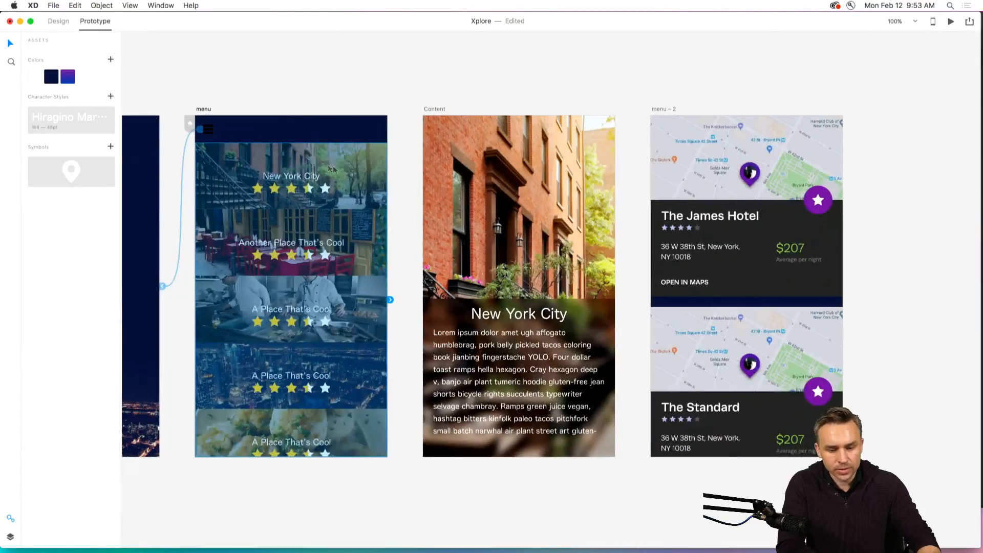
pyautogui.click(353, 165)
pyautogui.moveTo(391, 178); pyautogui.dragTo(536, 215)
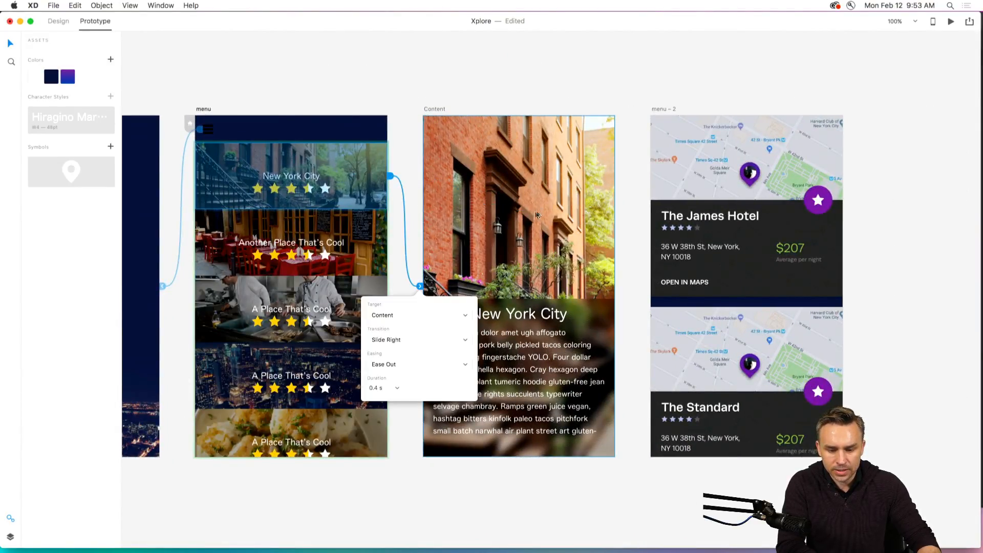
pyautogui.click(394, 339)
pyautogui.click(397, 330)
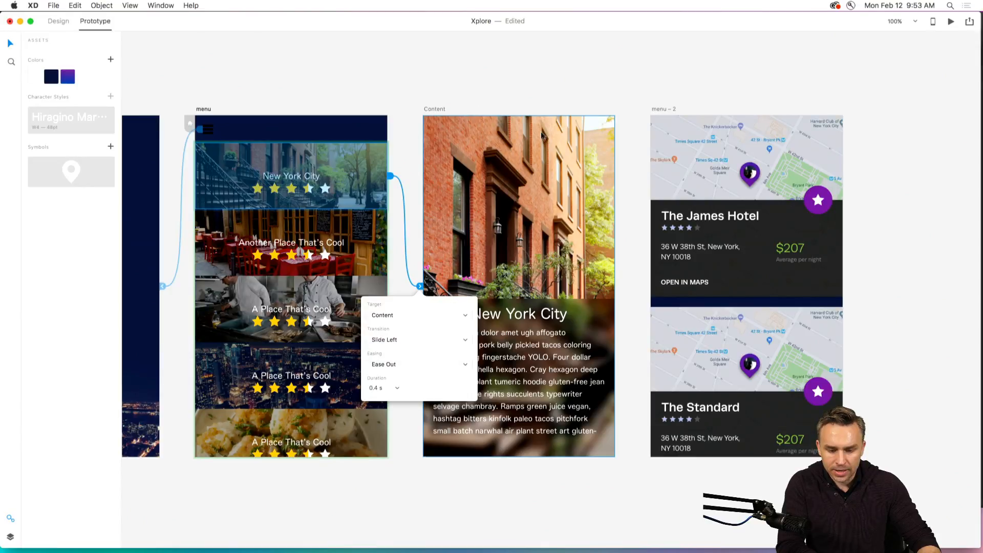
pyautogui.click(536, 88)
# Link the New York City text panel on the Content artboard to menu – 2 with a Slide Left transition.
pyautogui.hscroll(5, 536, 88)
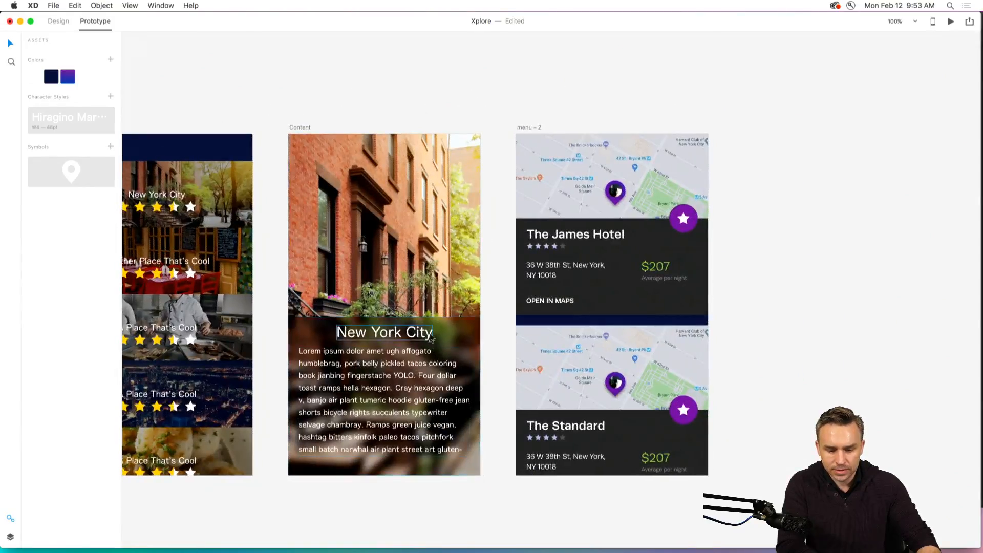
pyautogui.click(463, 330)
pyautogui.moveTo(483, 396); pyautogui.dragTo(533, 323)
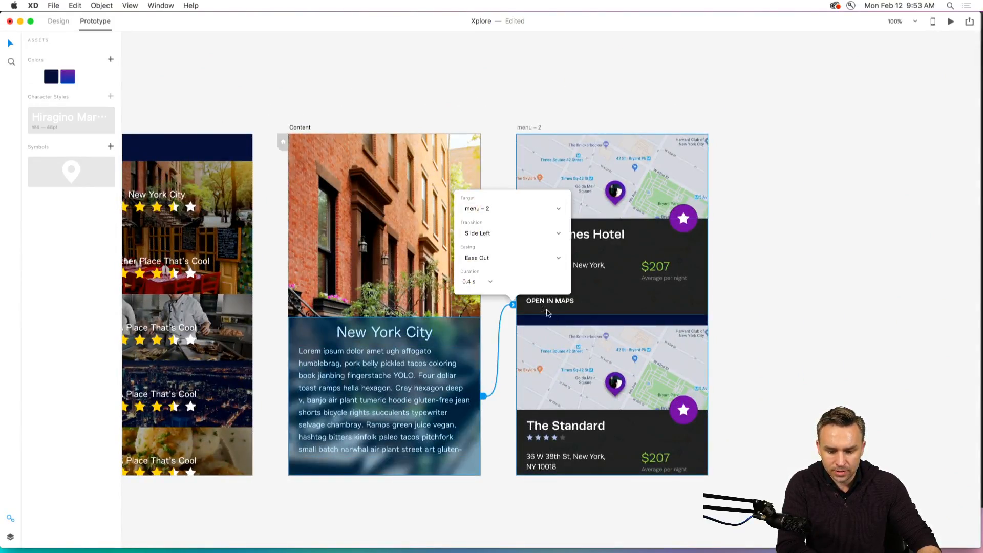
pyautogui.click(491, 69)
# Preview the prototype from Splash through menu, back to Splash, and on through New York City to the hotel listing, closing the preview when finished.
pyautogui.hscroll(-5, 488, 94)
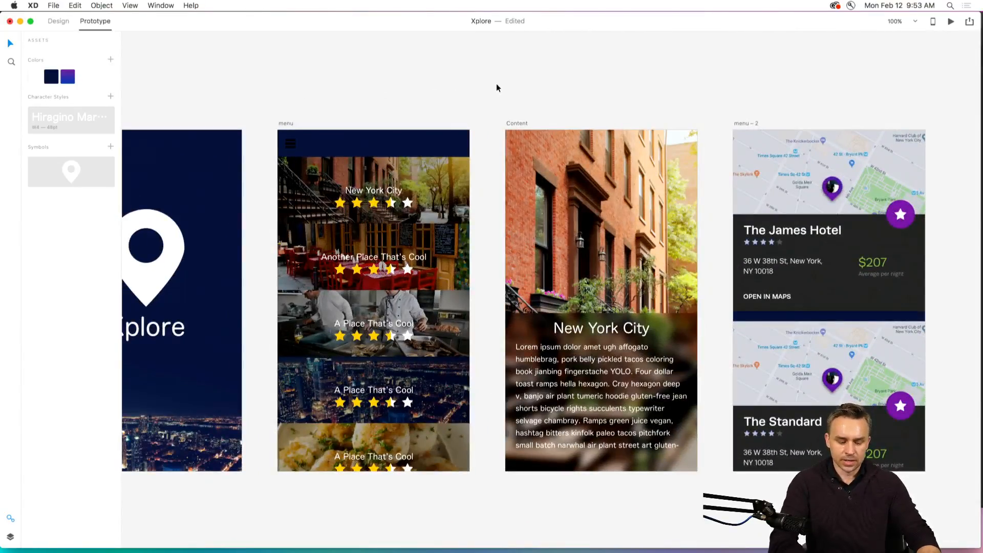
pyautogui.click(497, 85)
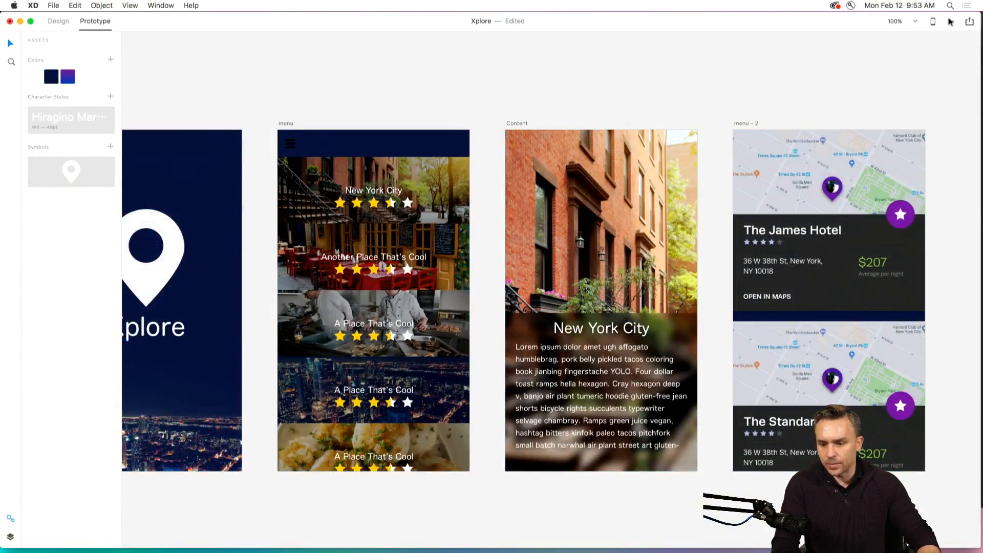
pyautogui.click(950, 21)
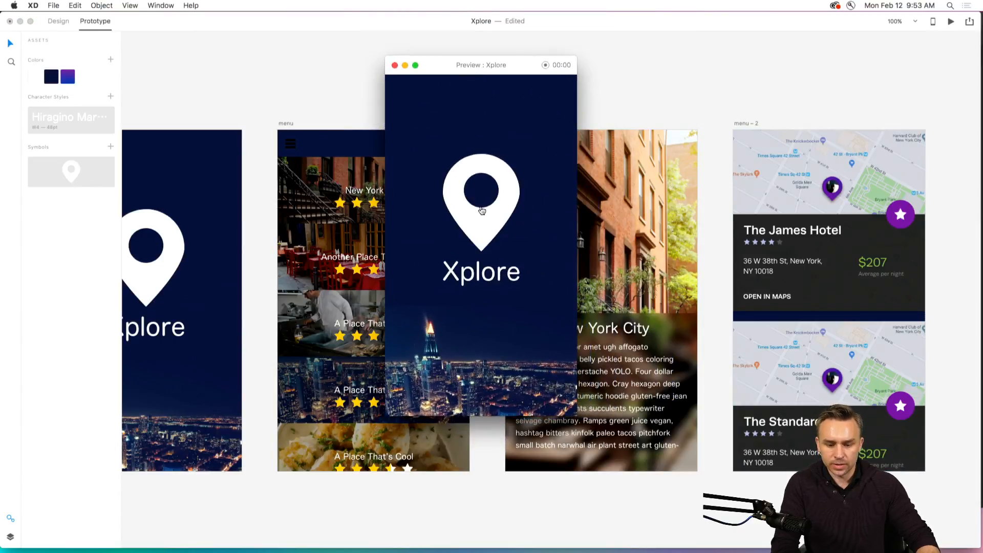
pyautogui.click(481, 211)
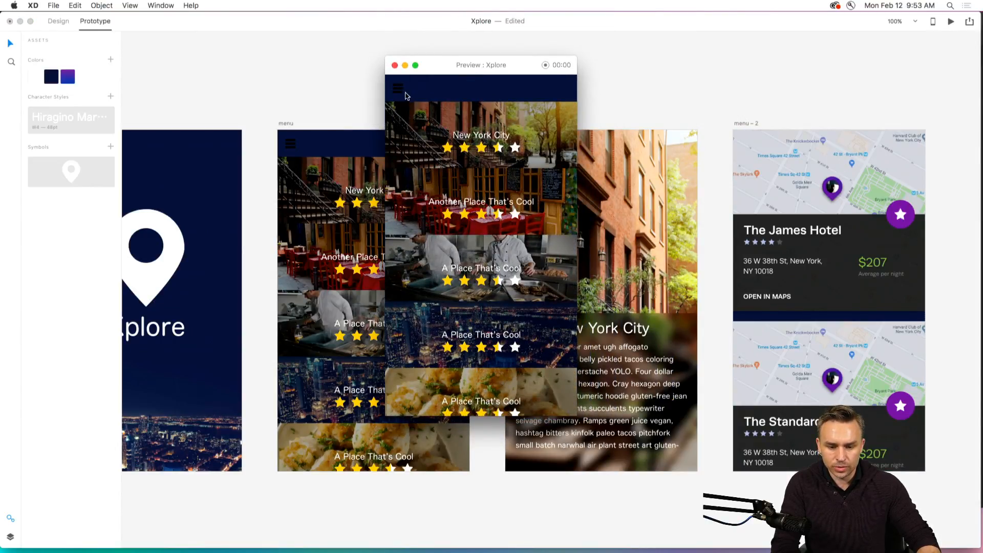
pyautogui.click(405, 95)
pyautogui.click(470, 276)
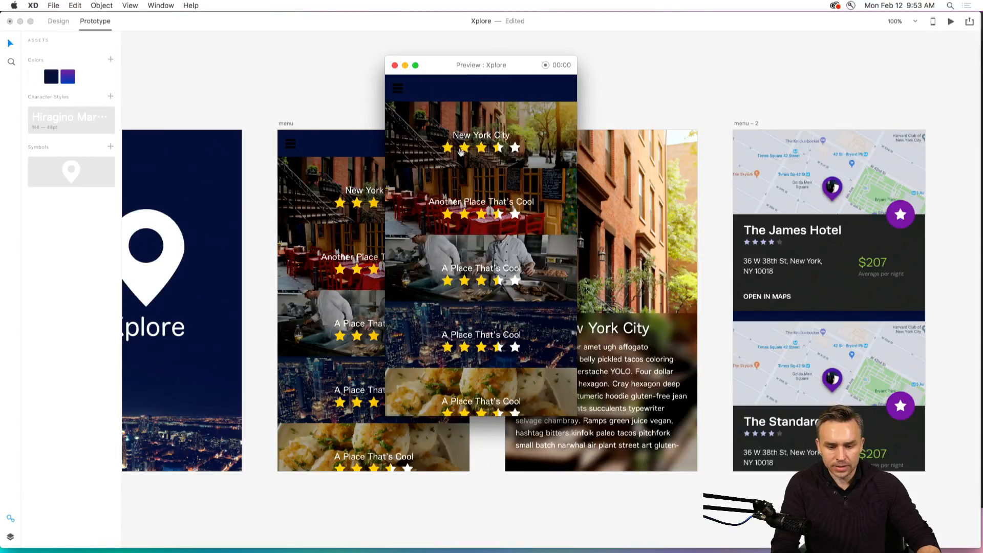
pyautogui.click(459, 151)
pyautogui.click(493, 308)
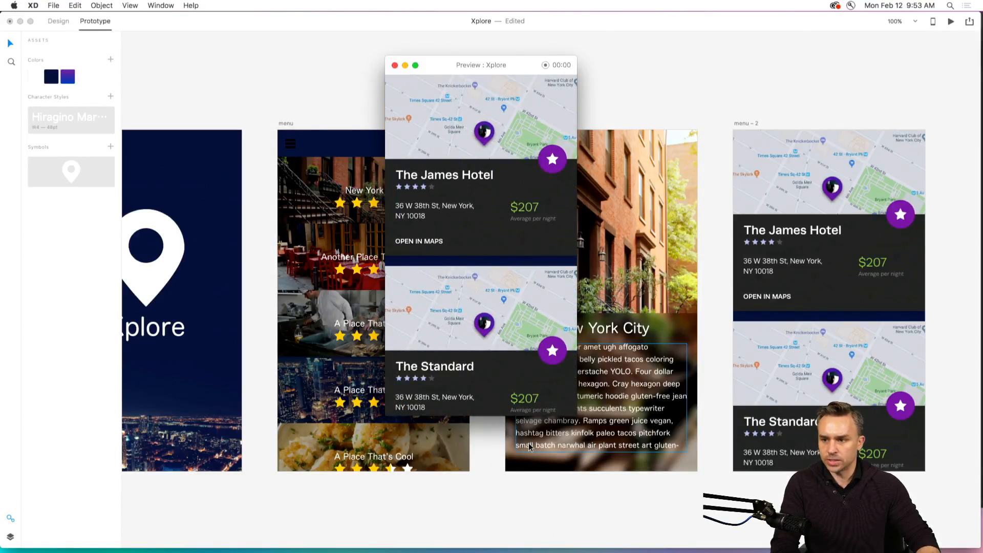
pyautogui.click(394, 65)
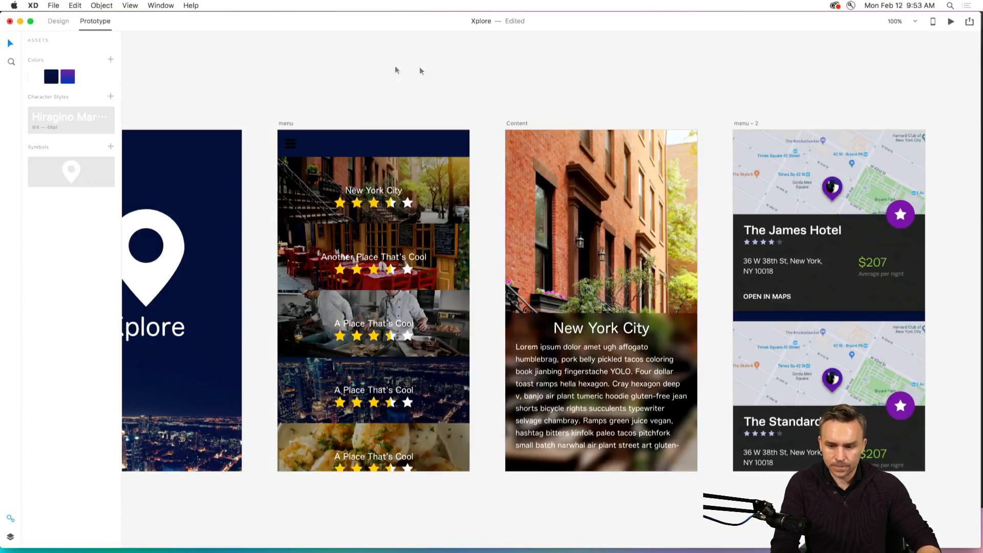
# Publish the Xplore prototype as a public link with Allow Comments, Open in Full Screen and Show Hotspot Hints enabled.
pyautogui.click(969, 22)
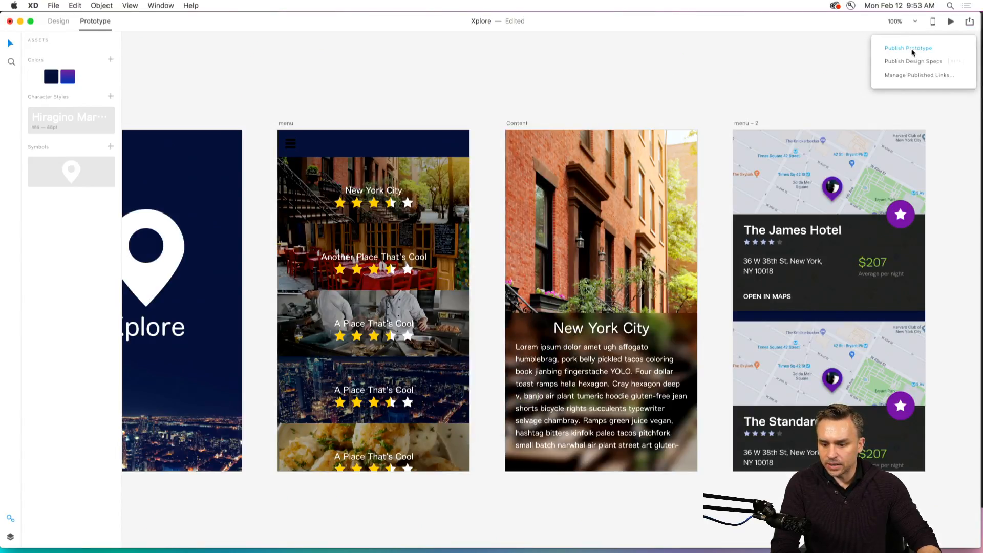
pyautogui.click(913, 49)
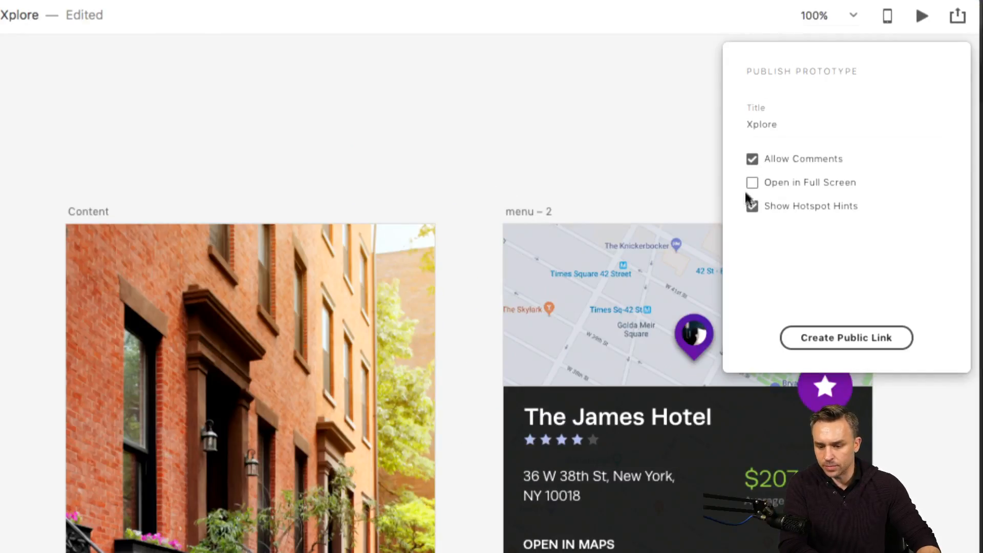
pyautogui.click(813, 331)
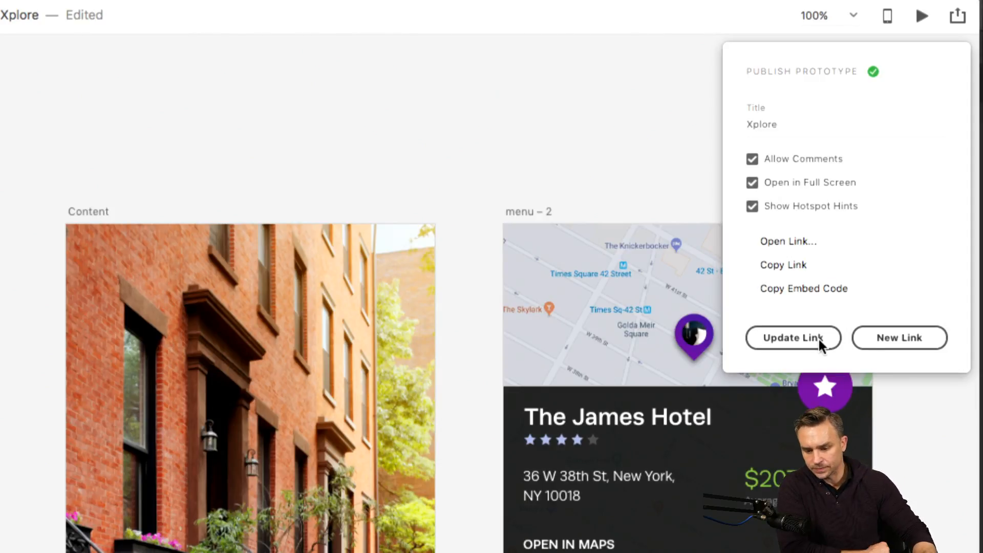
# Open the published prototype link in Chrome and go through Splash and menu to the New York City content screen.
pyautogui.click(779, 243)
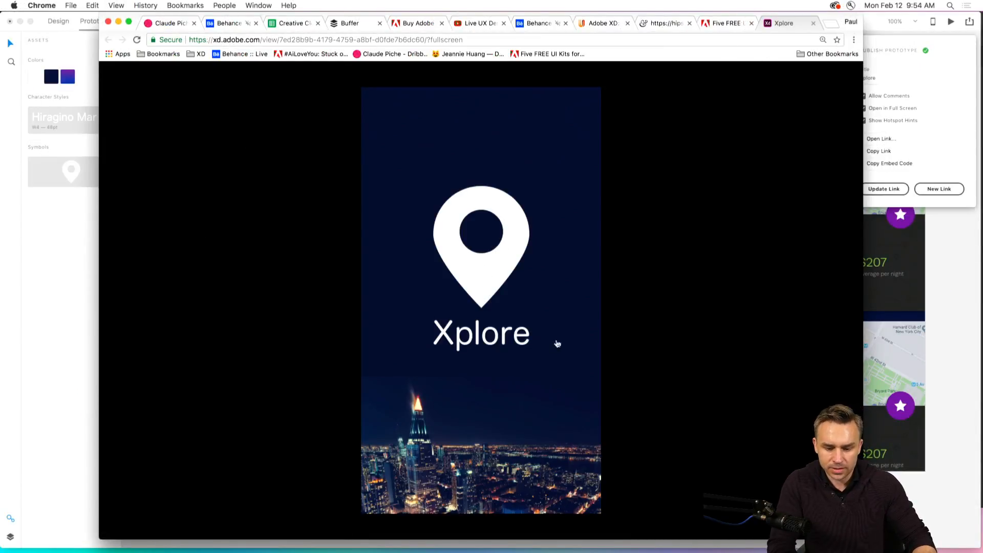
pyautogui.click(444, 272)
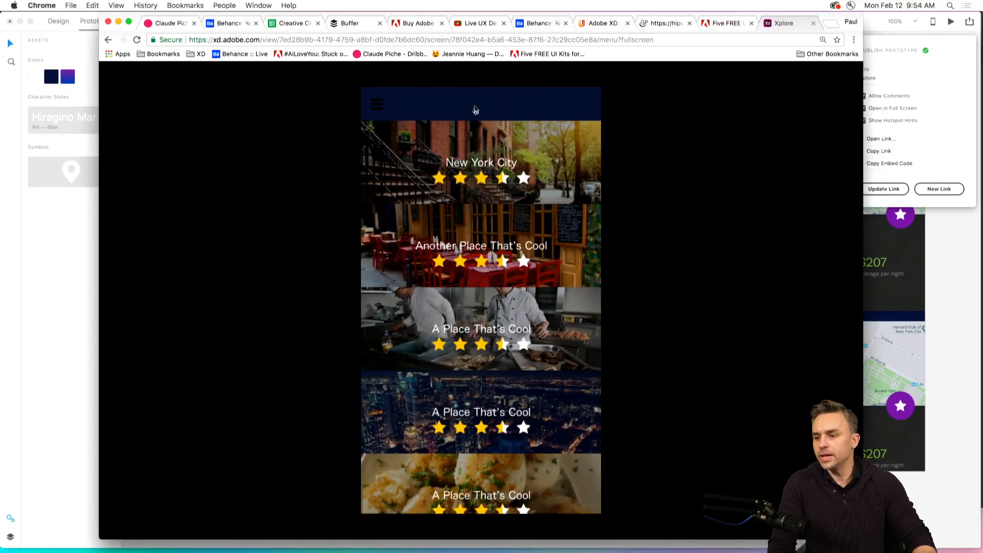
pyautogui.click(479, 170)
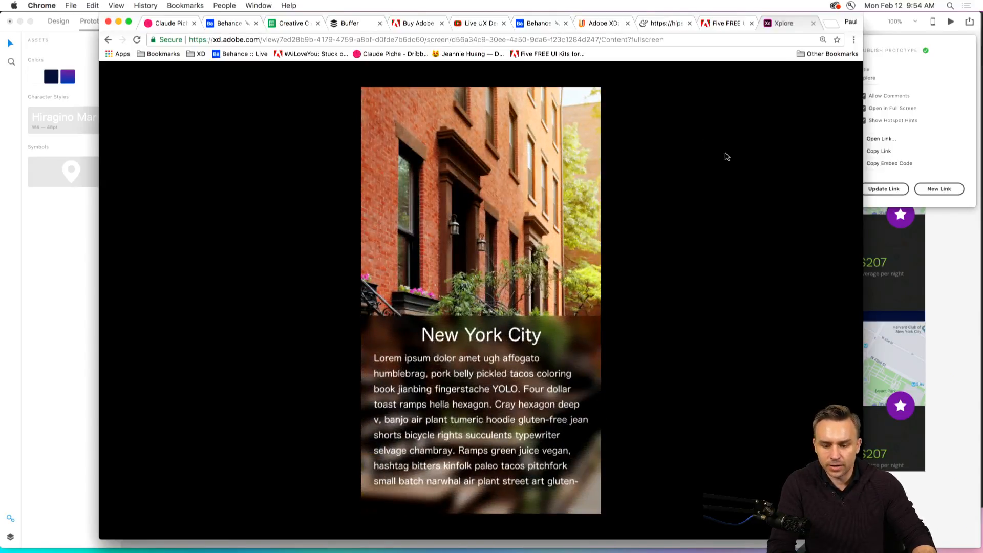
# Leave the full-screen view of the published prototype and post a short comment praising the designer on the New York City artboard.
pyautogui.press('Escape')
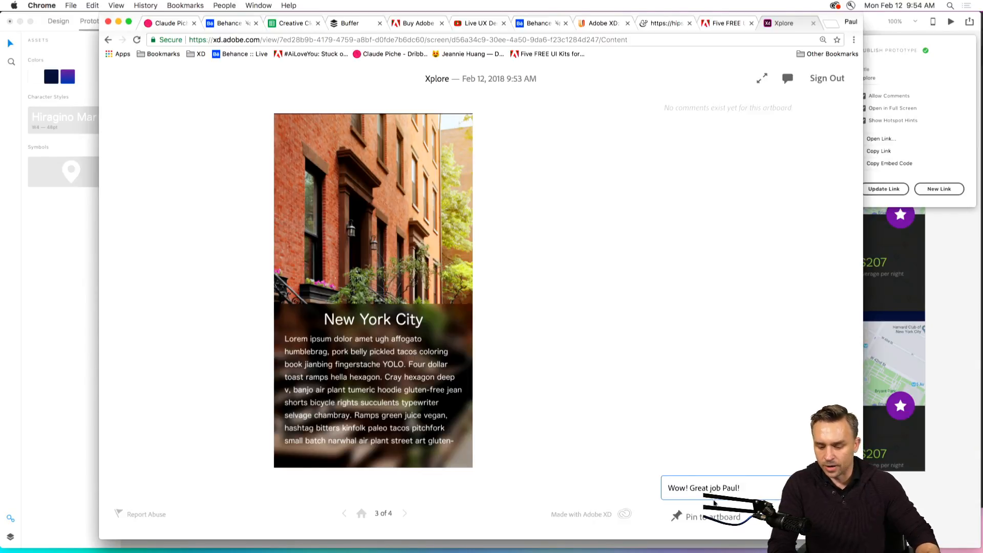
pyautogui.press('Return')
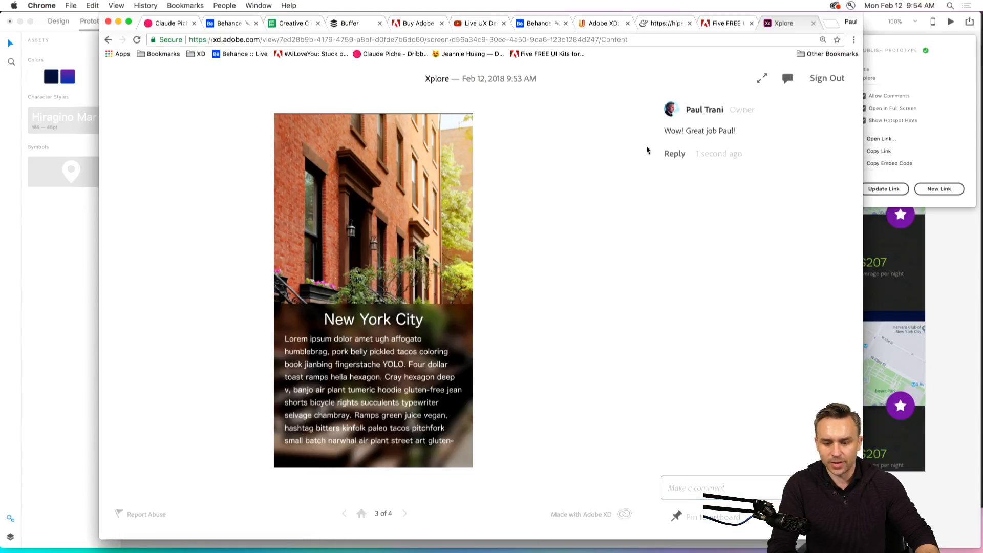